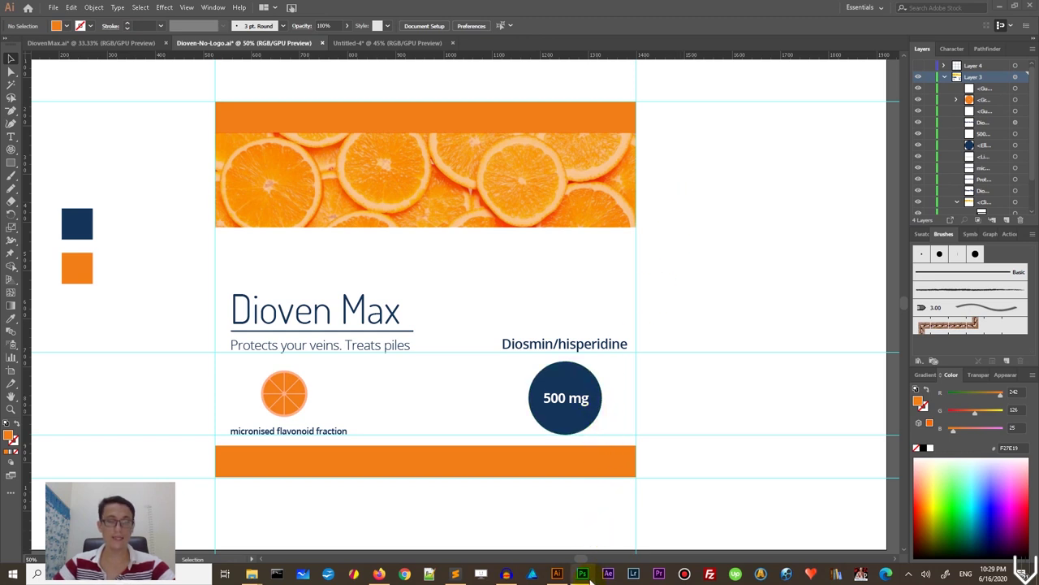
Step: Check the Photoshop pill-bottle mockup, then return to the Illustrator label file
mouse_move(590, 577)
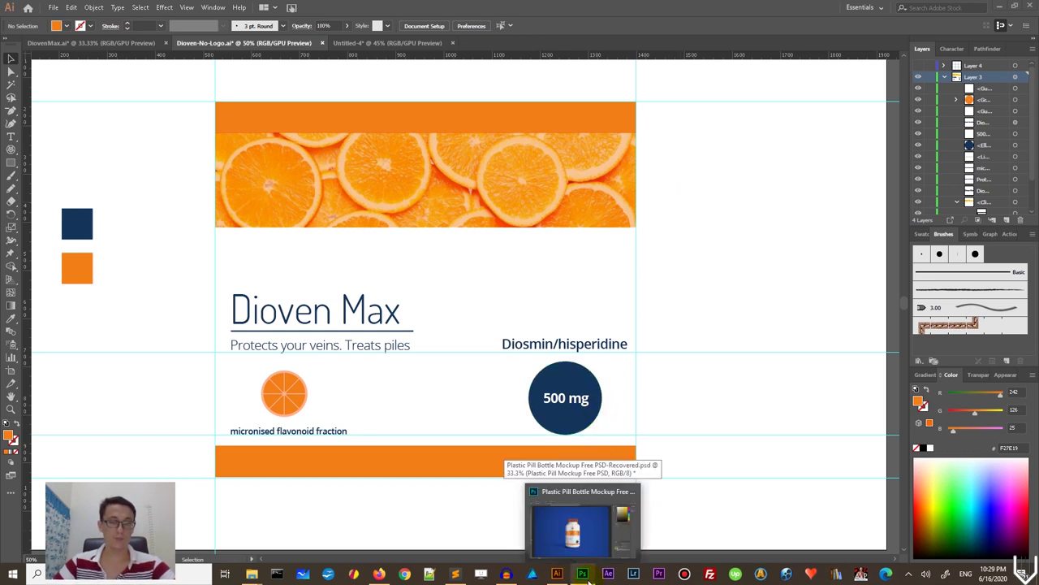
left_click(590, 577)
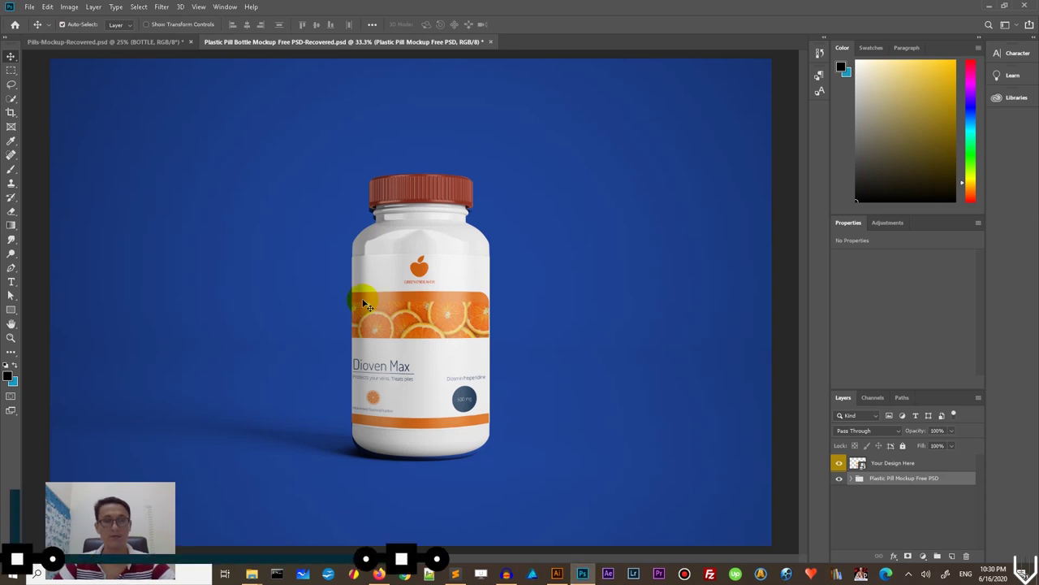
left_click(557, 574)
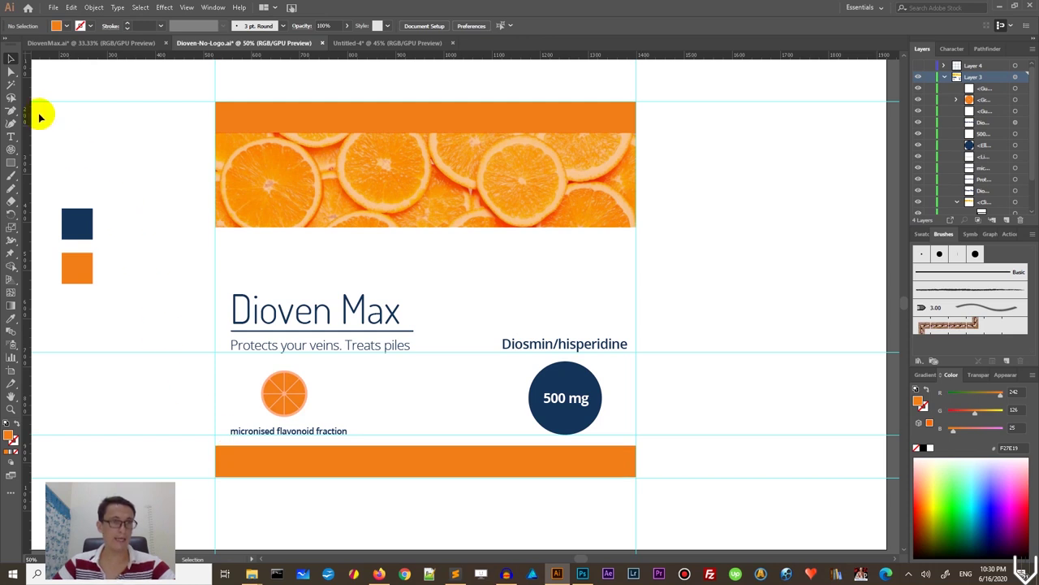
Step: Compare against DiovenMax.ai with its orange Green Endeavor logo, then return to Dioven-No-Logo.ai
left_click(80, 43)
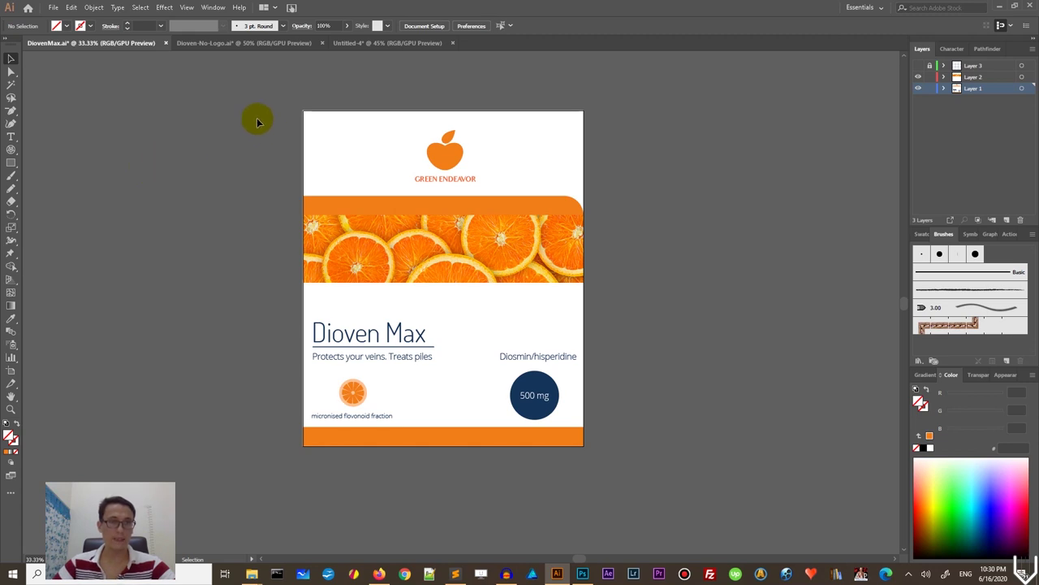
left_click(219, 40)
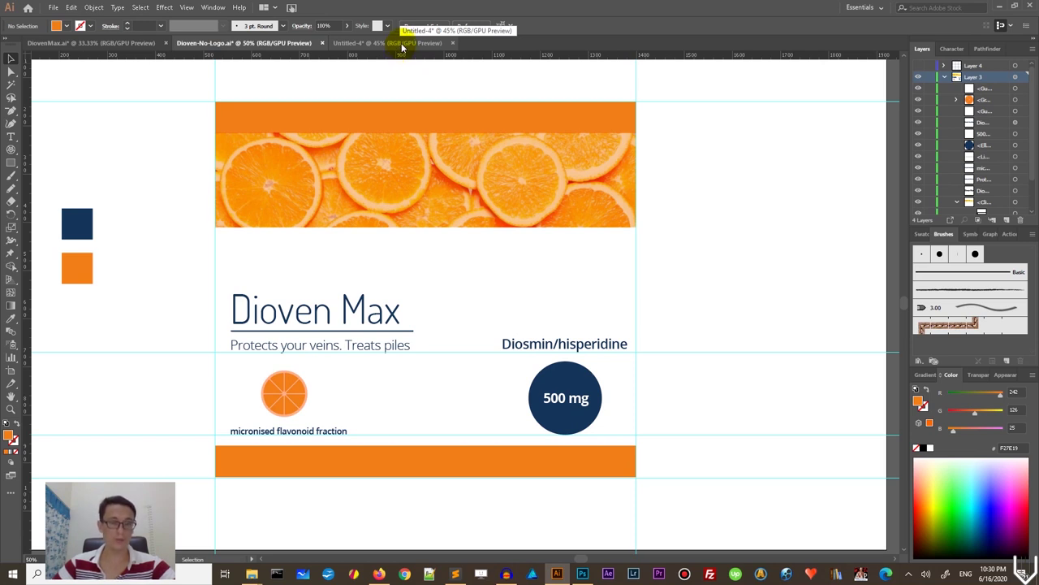
Step: Cancel the new document and switch to Untitled-4 with its navy and orange squares
key("ctrl+n")
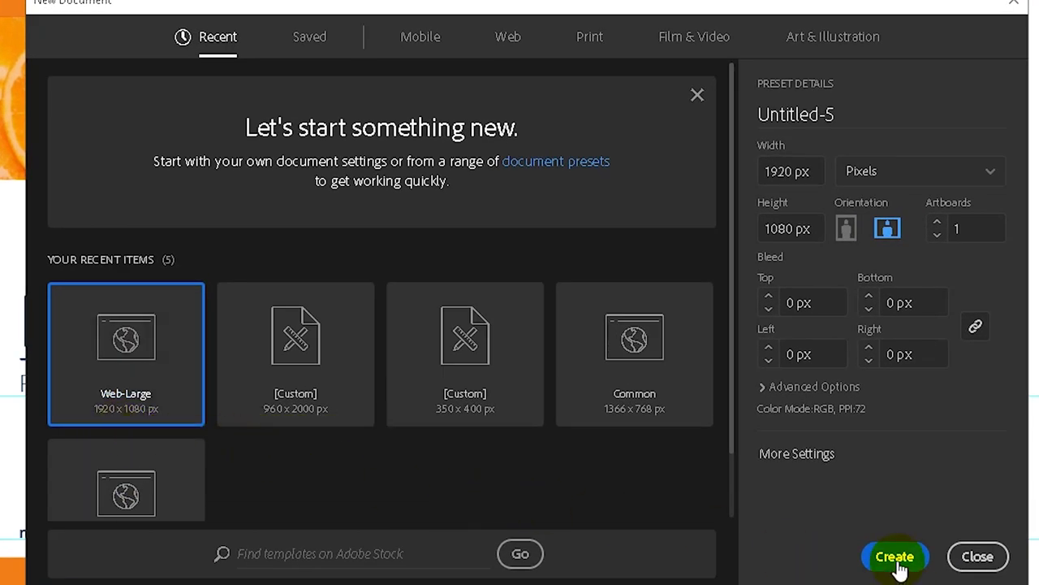
left_click(984, 558)
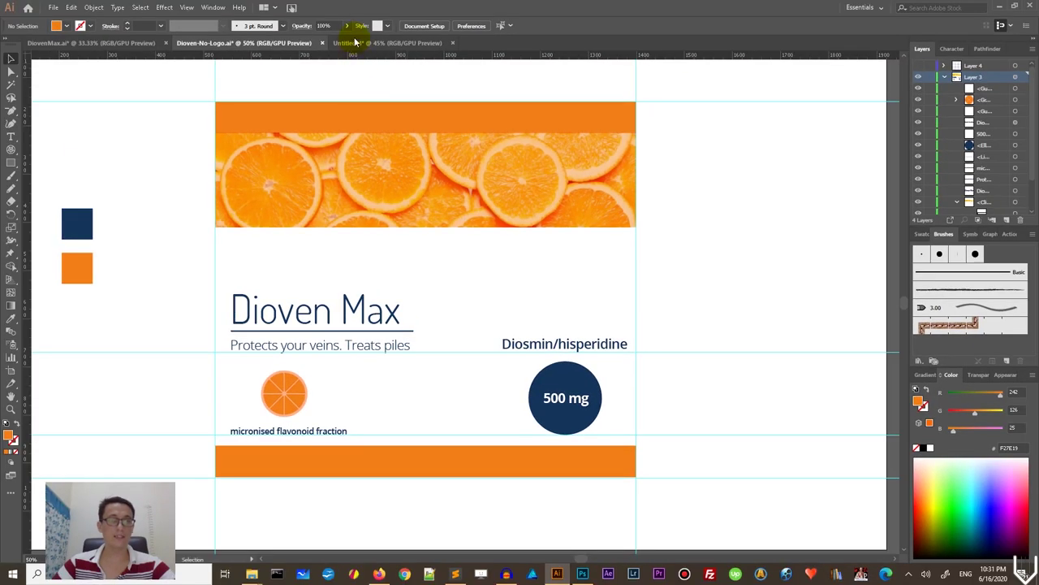
left_click(355, 43)
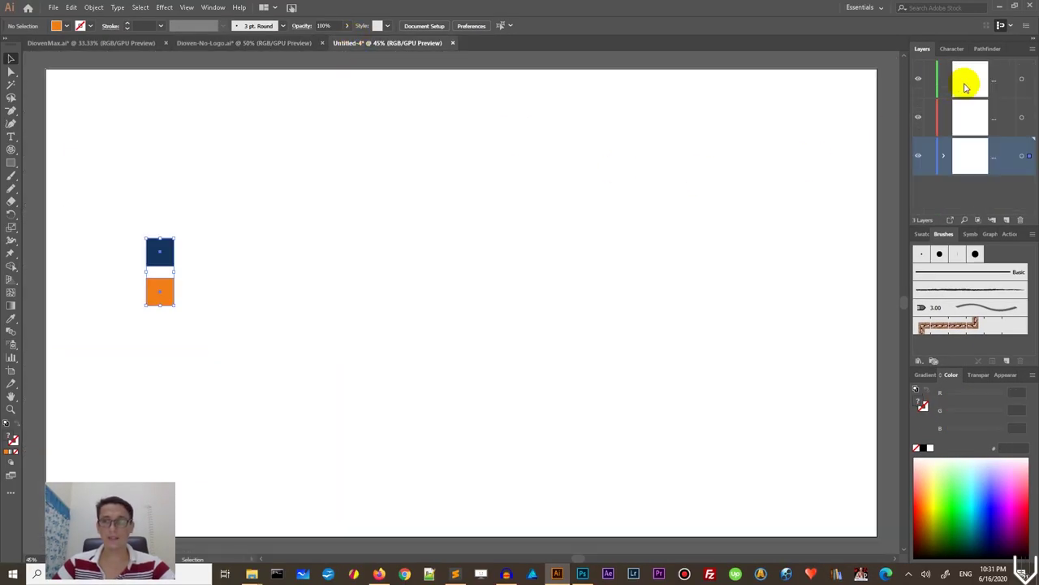
Step: Move the navy and orange squares to the artboard's top-left and load navy as fill
left_click_drag(169, 251, 142, 124)
left_click(170, 129)
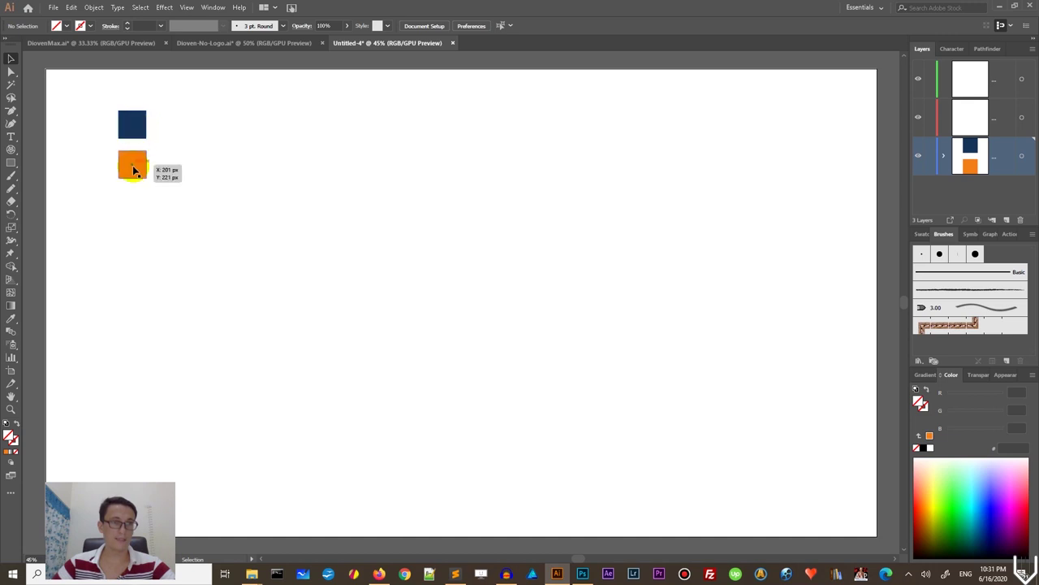
left_click(134, 168)
left_click(143, 116)
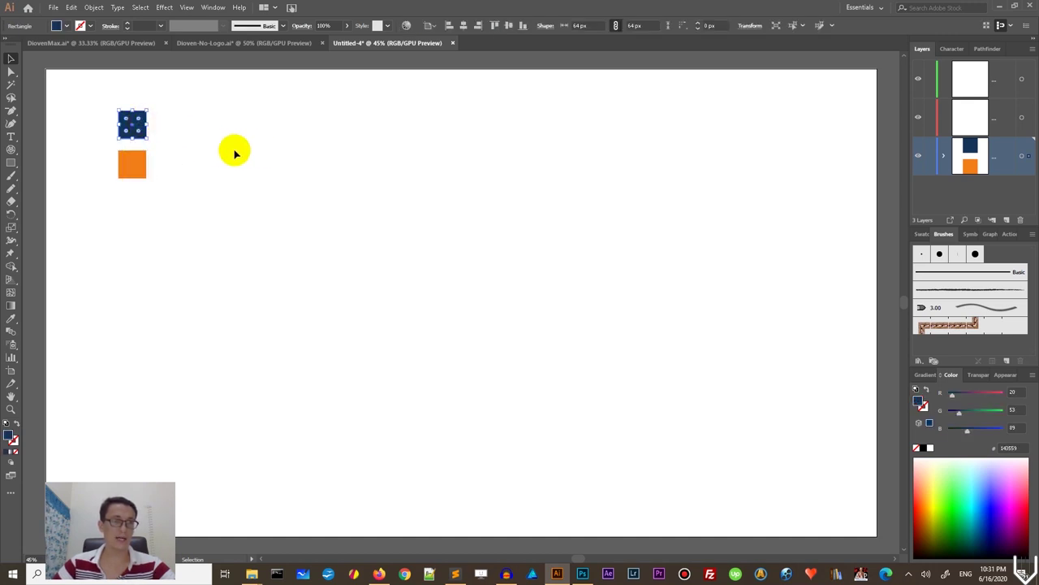
left_click(234, 152)
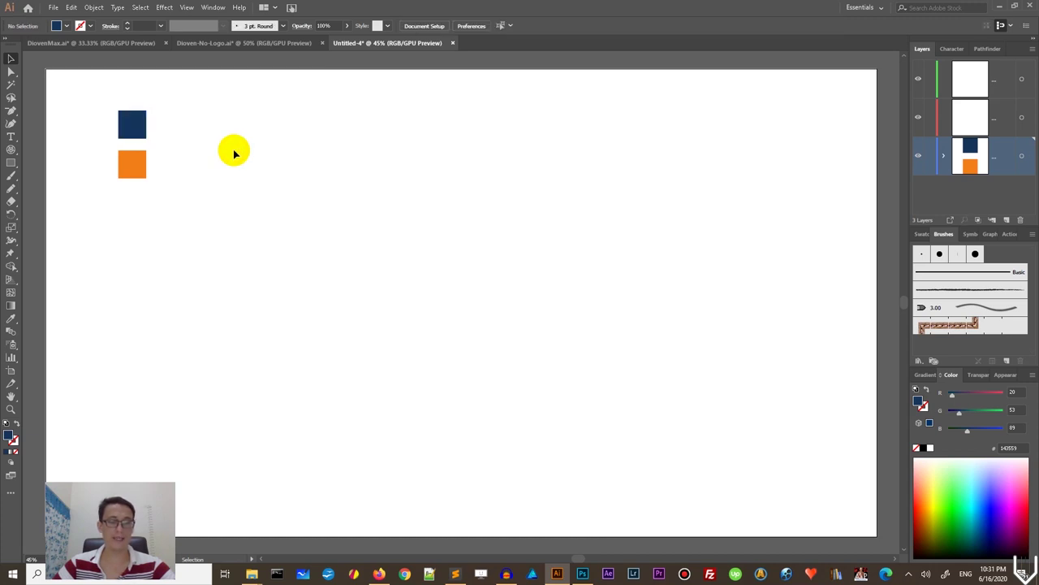
Step: Draw a navy rectangle exactly 875 × 780 px
key("m")
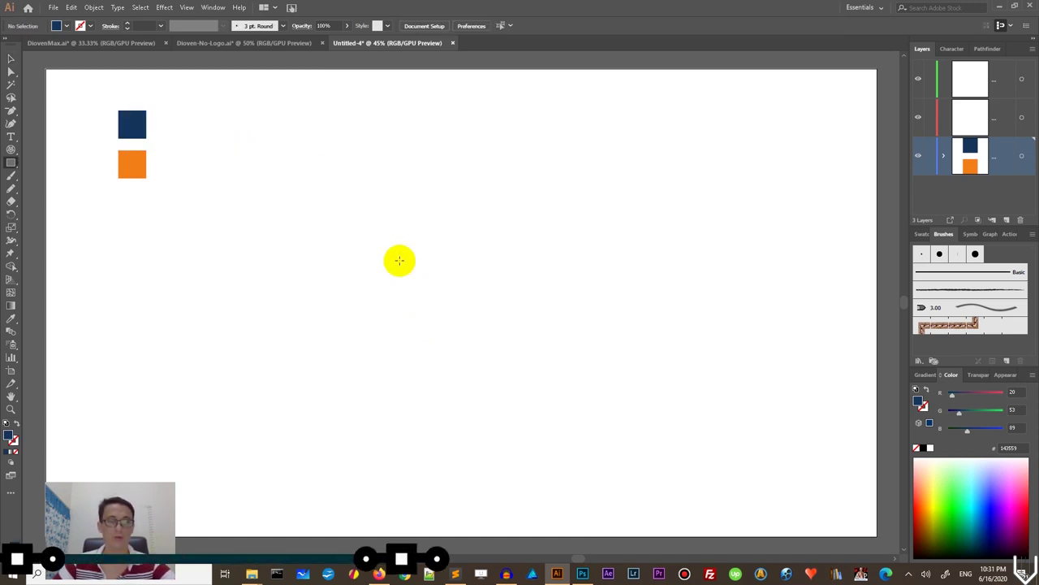
left_click(397, 193)
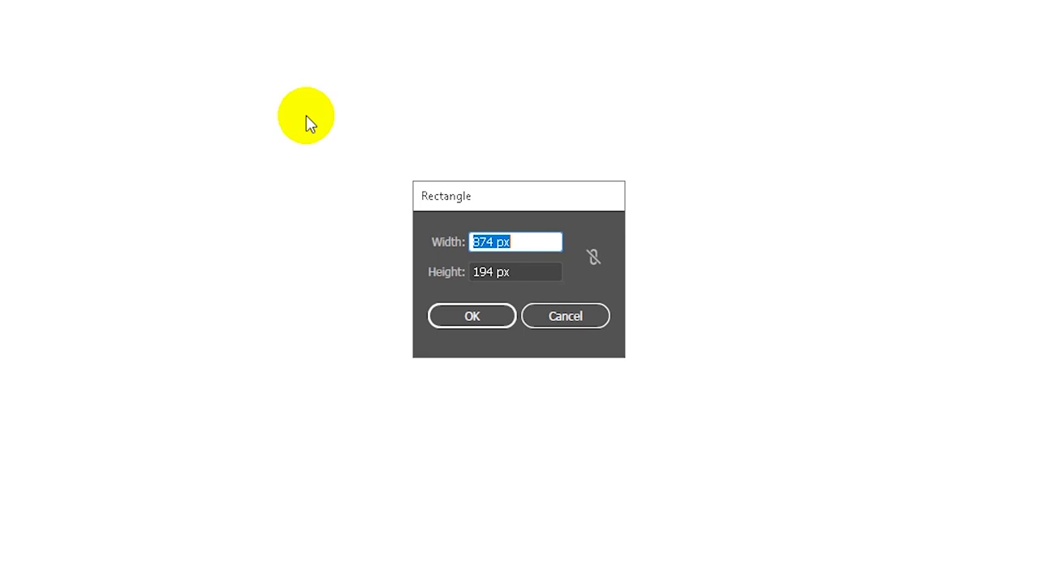
left_click(493, 236)
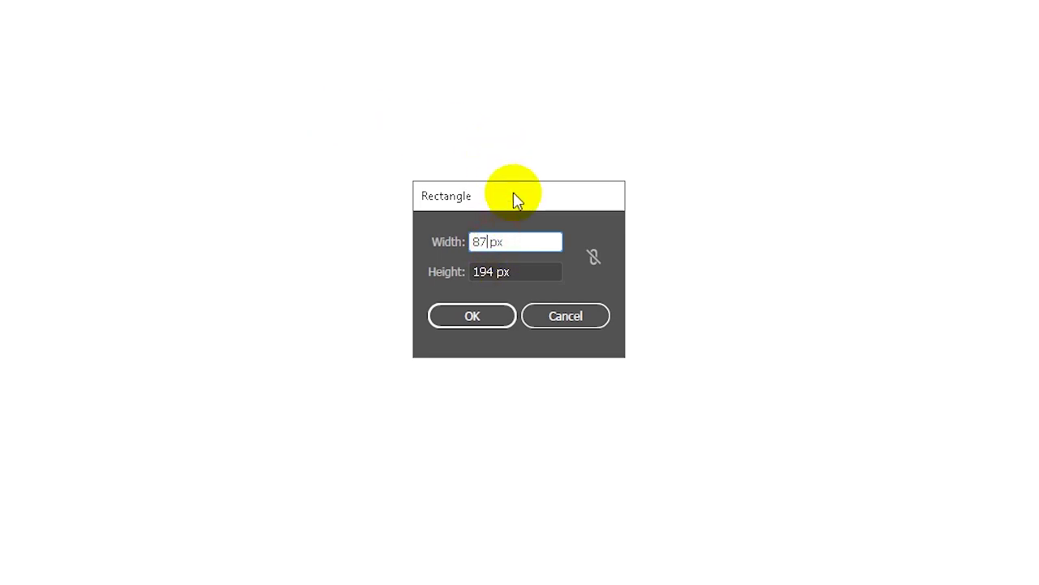
type("5")
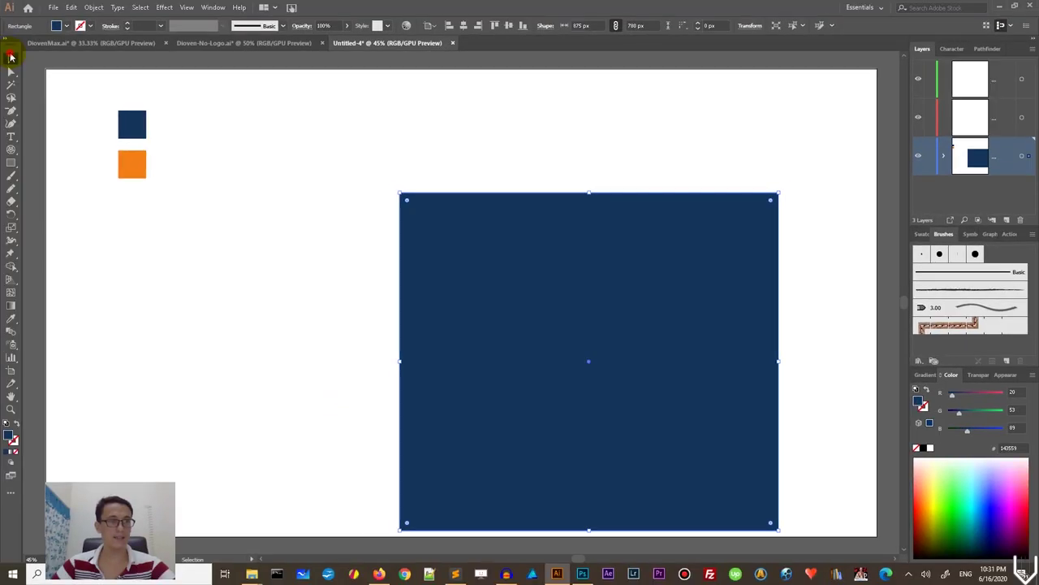
Step: Make the rectangle outline-only and centre it horizontally and vertically on the artboard
key("shift+x")
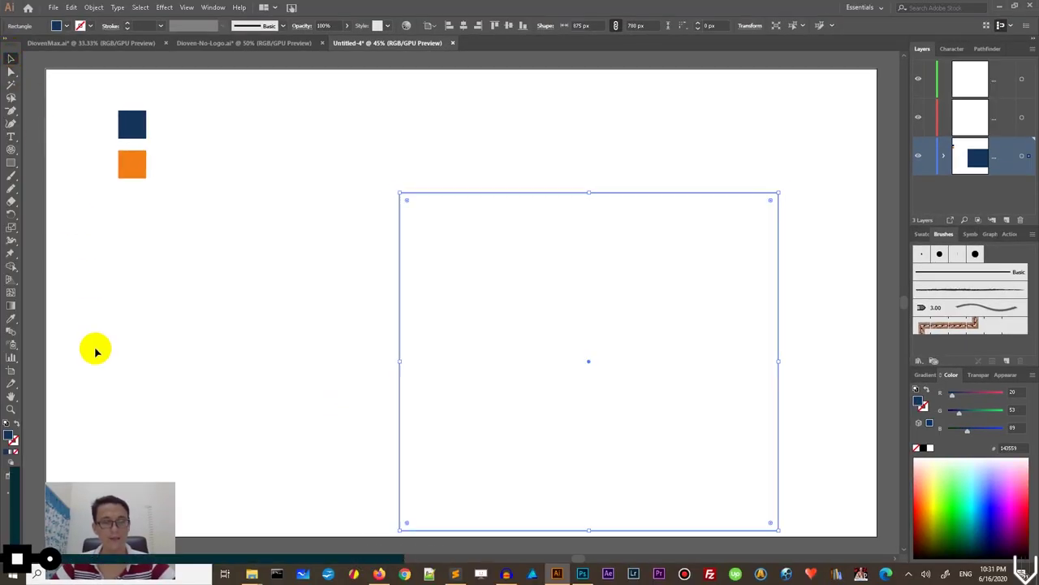
left_click_drag(494, 195, 423, 149)
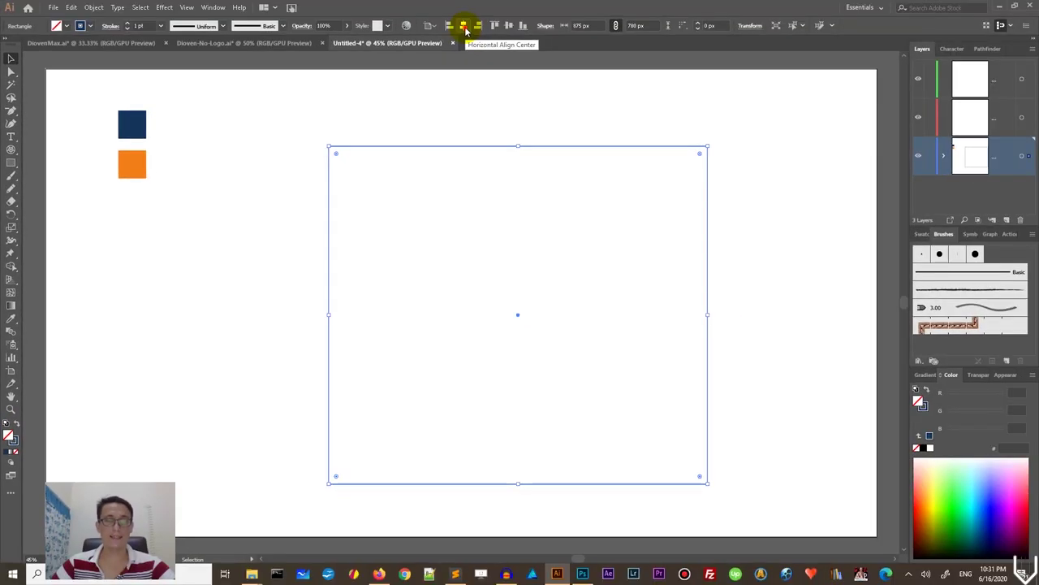
left_click(464, 25)
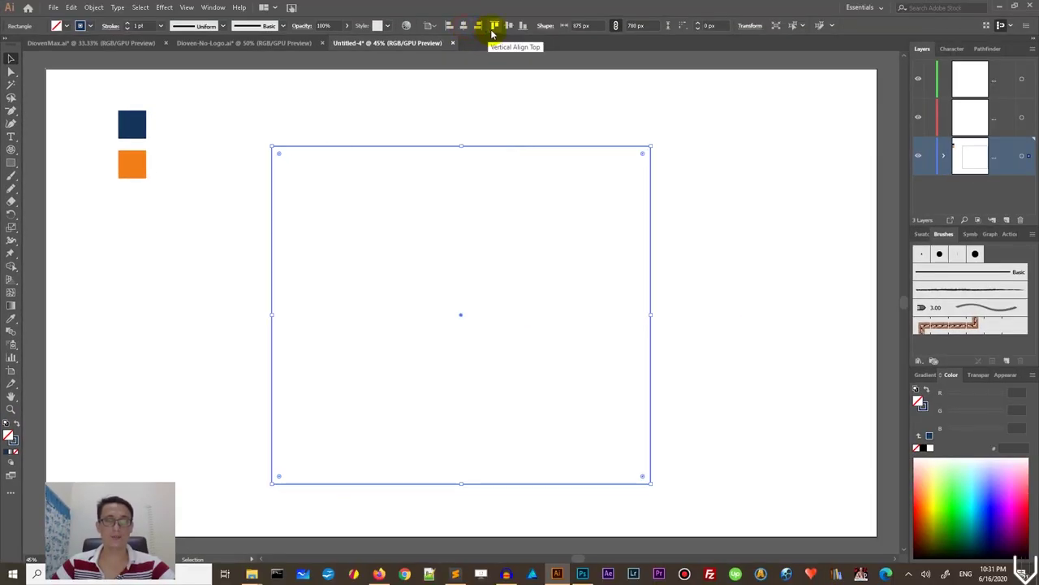
left_click(431, 25)
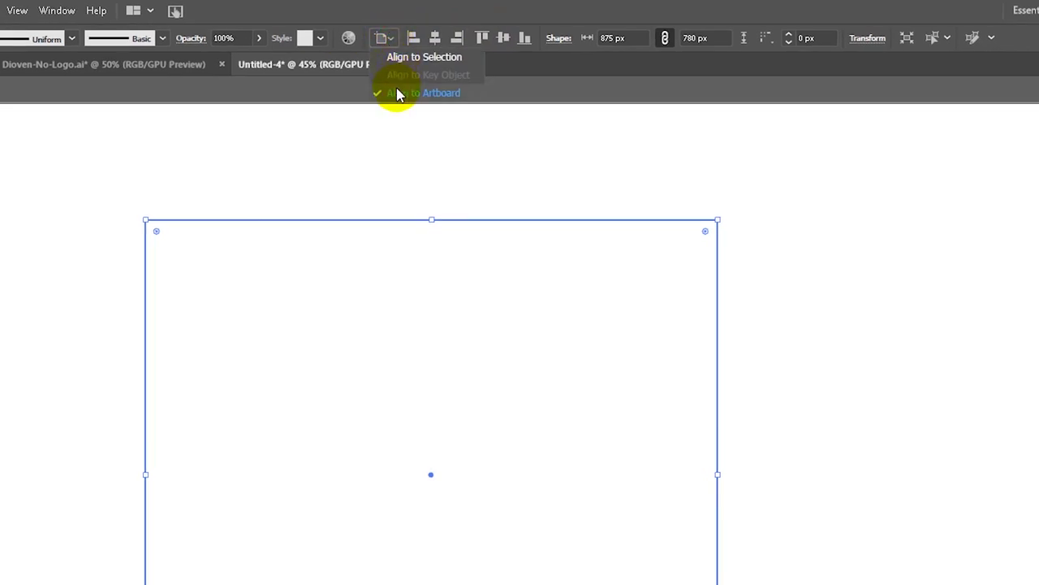
left_click(502, 48)
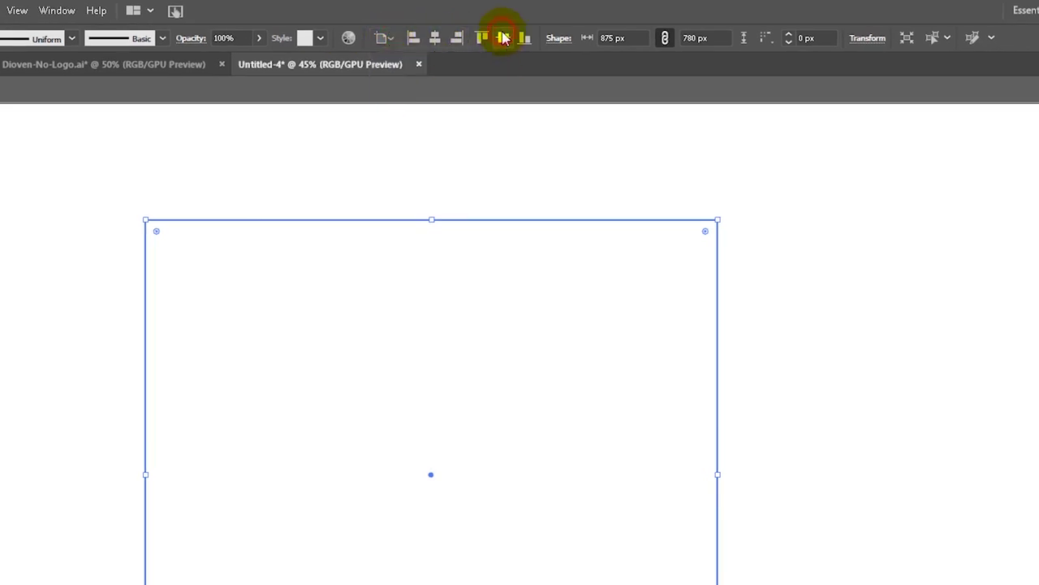
left_click(501, 39)
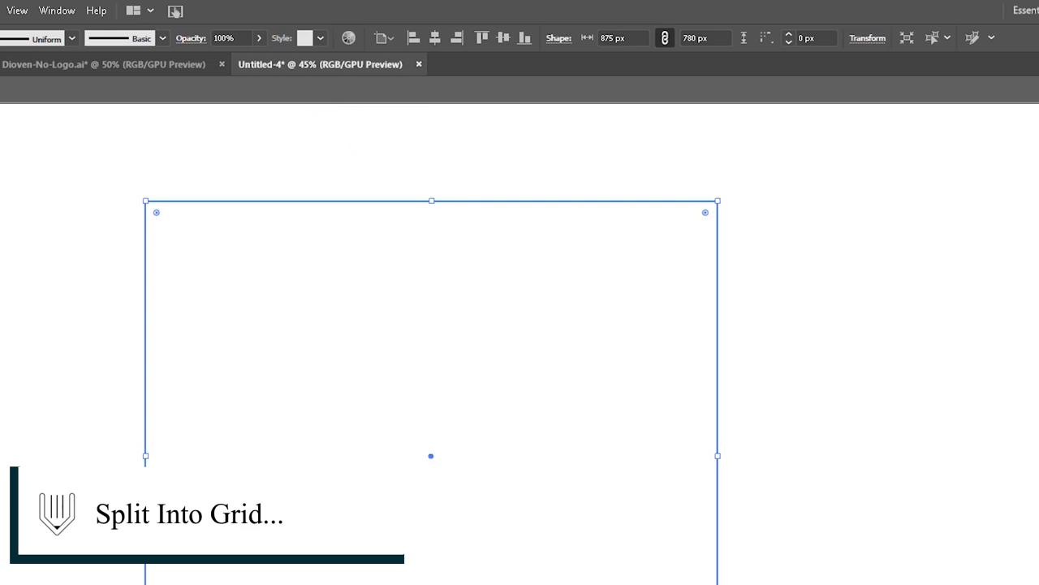
left_click(29, 9)
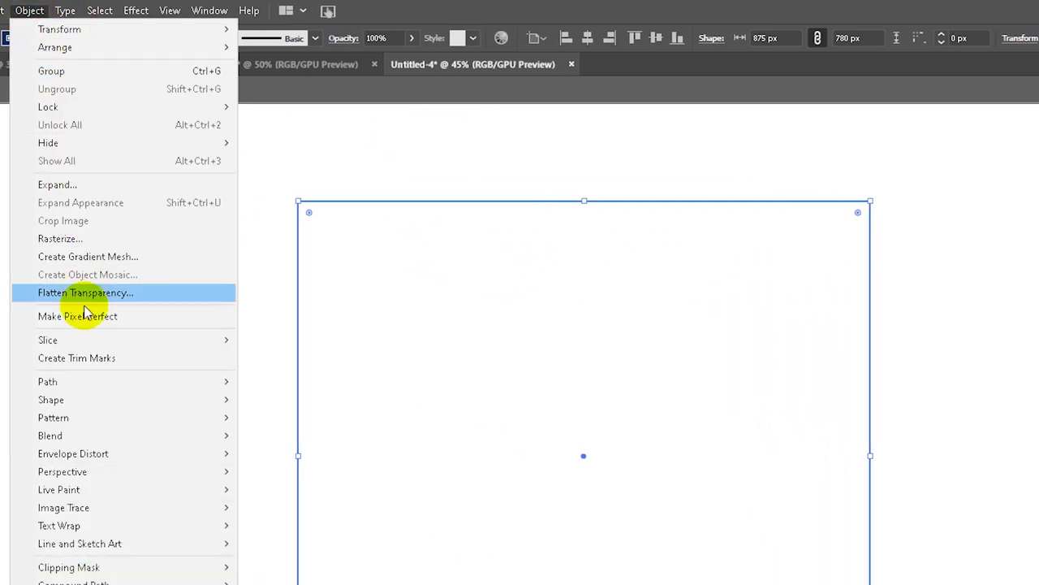
Step: Split the rectangle into a 3 × 3 grid with 0 px gutters
mouse_move(64, 385)
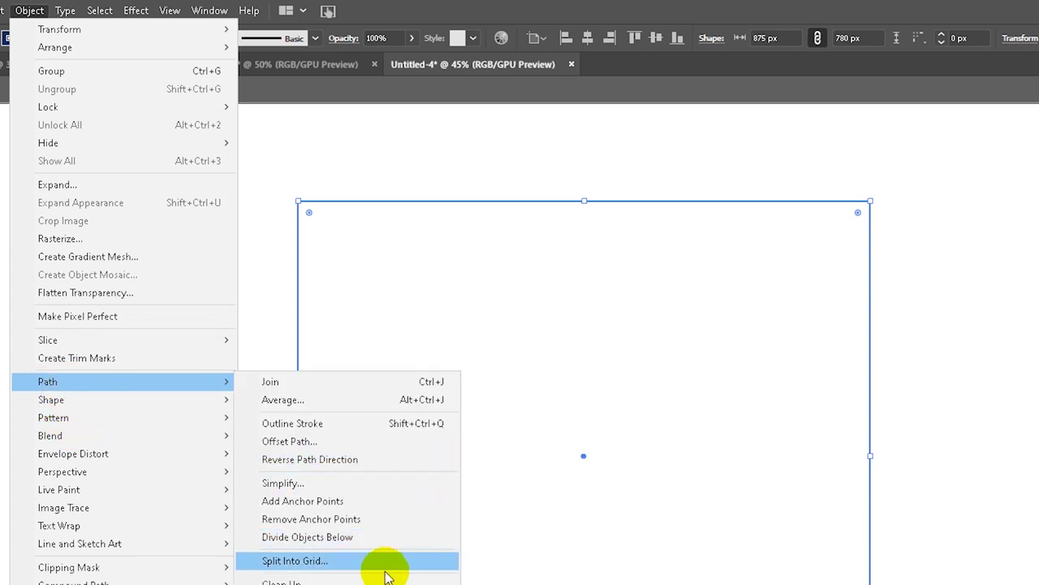
left_click(345, 562)
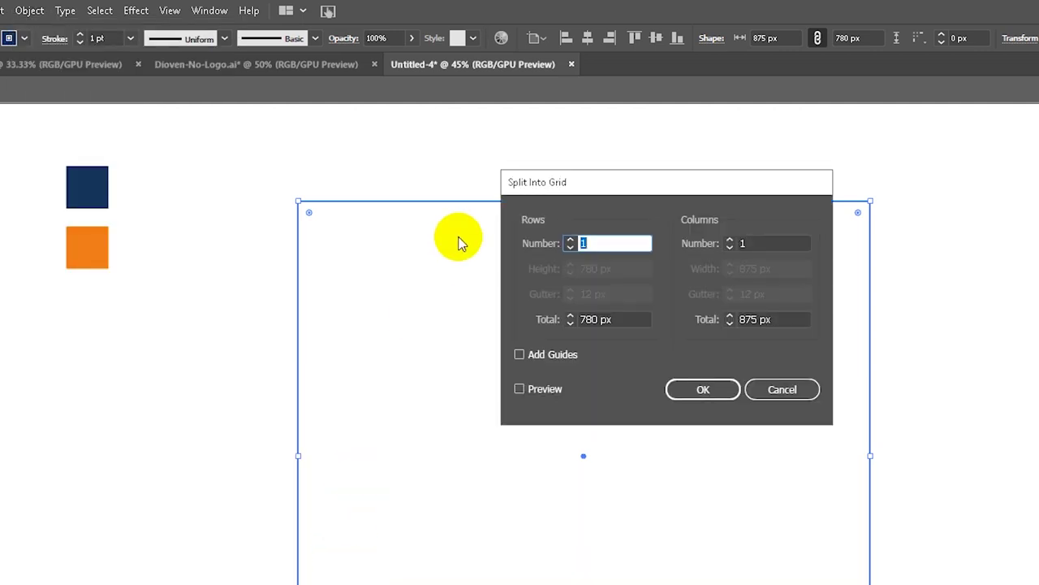
left_click(569, 241)
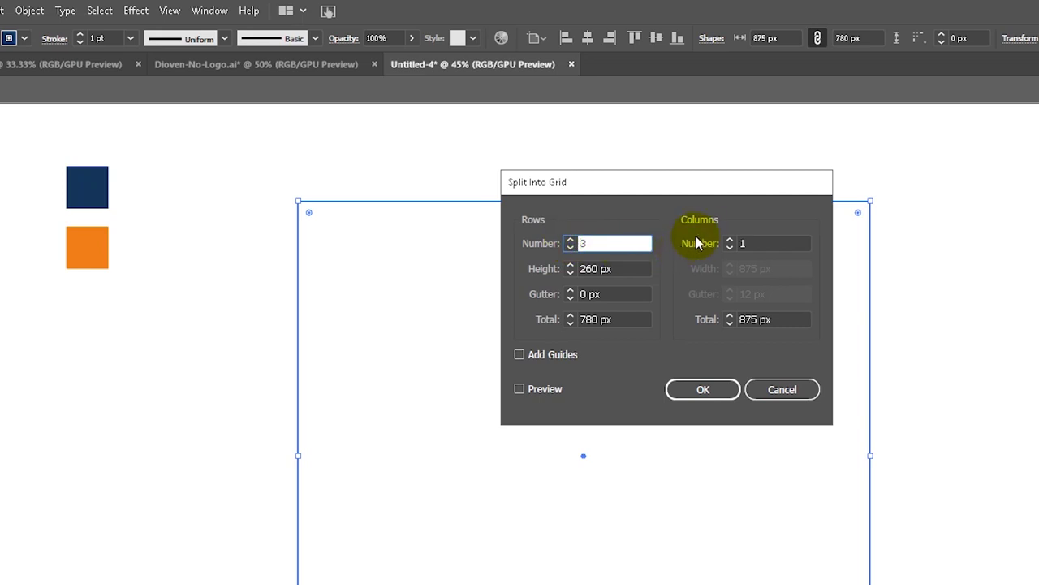
left_click(578, 240)
left_click(578, 239)
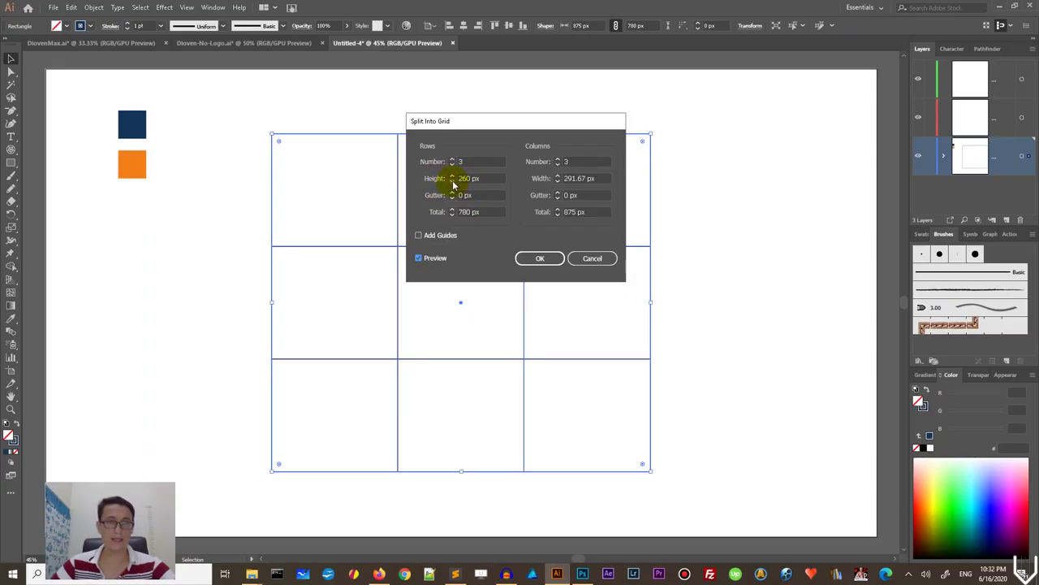
left_click(540, 259)
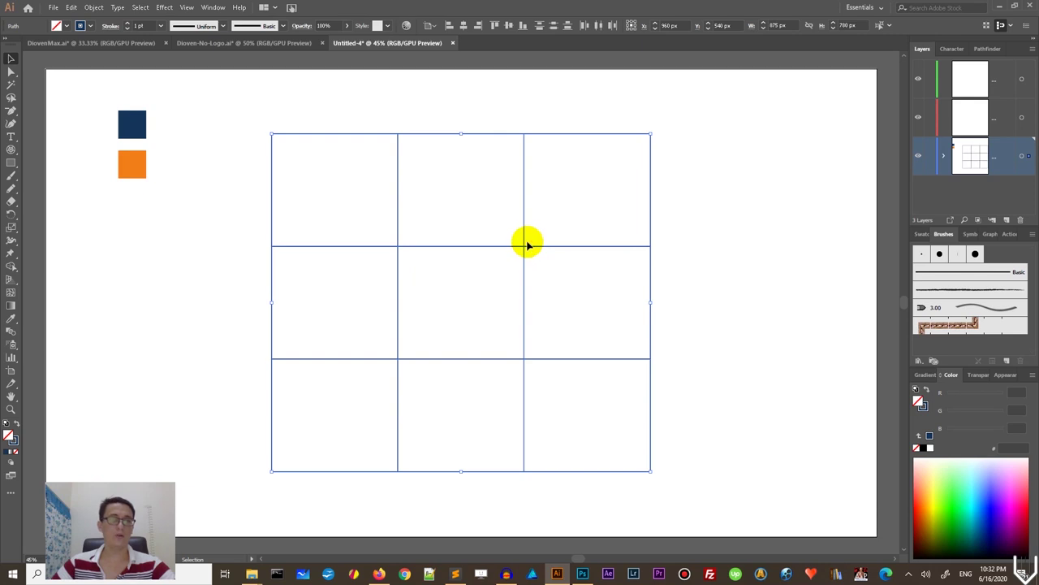
Step: Draw a rectangle covering the grid's whole top row
left_click(12, 163)
left_click(59, 162)
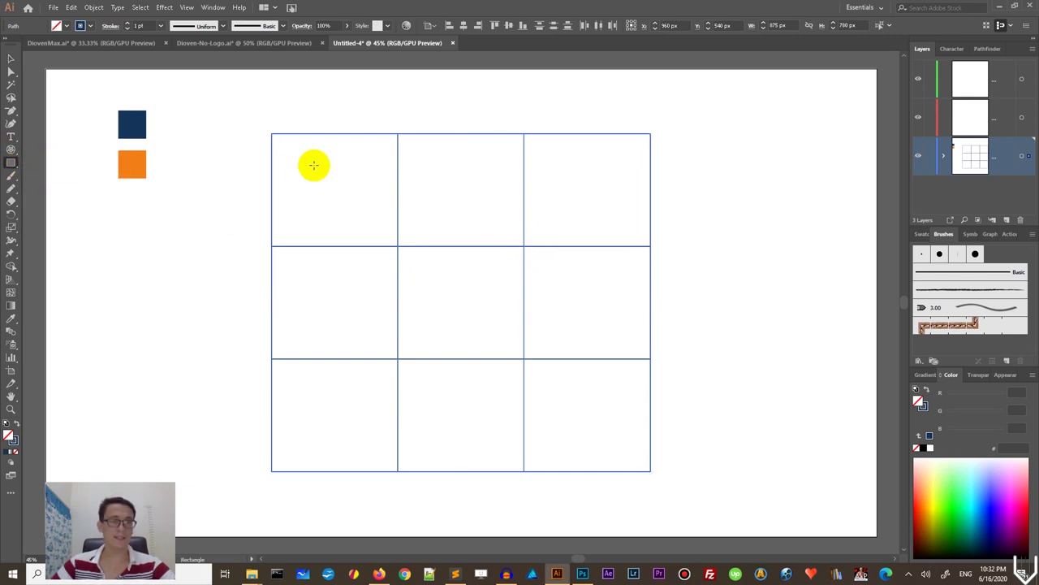
left_click_drag(272, 131, 649, 247)
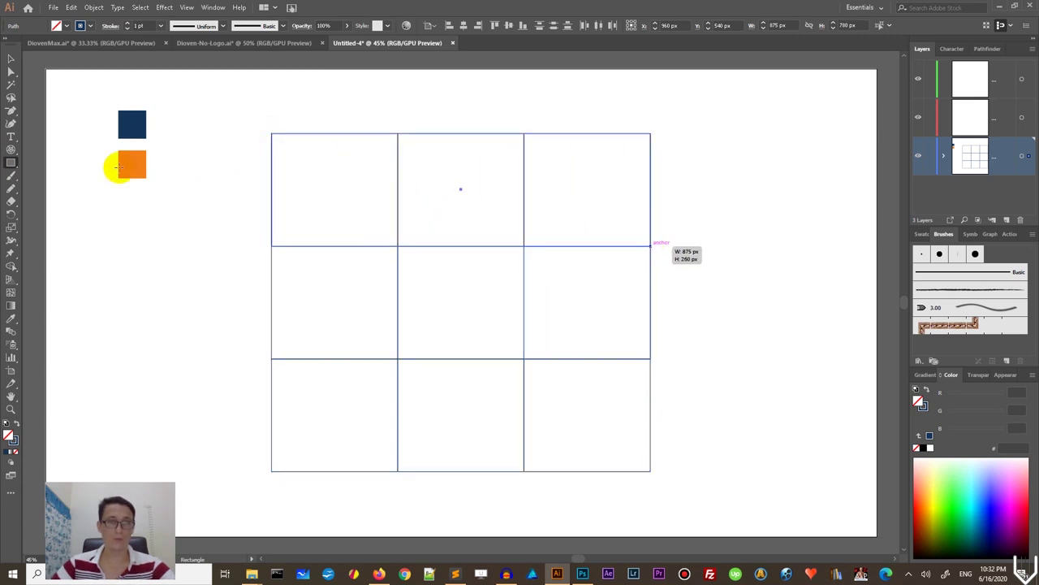
left_click(17, 425)
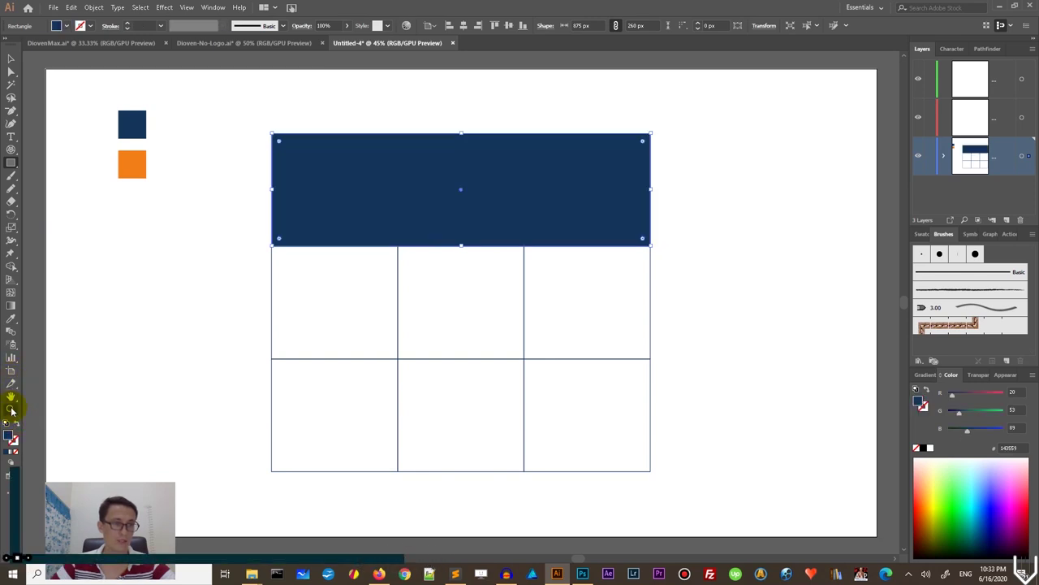
Step: Fill the top-row rectangle with the orange square's colour, #F27E19, via the Eyedropper
left_click(14, 322)
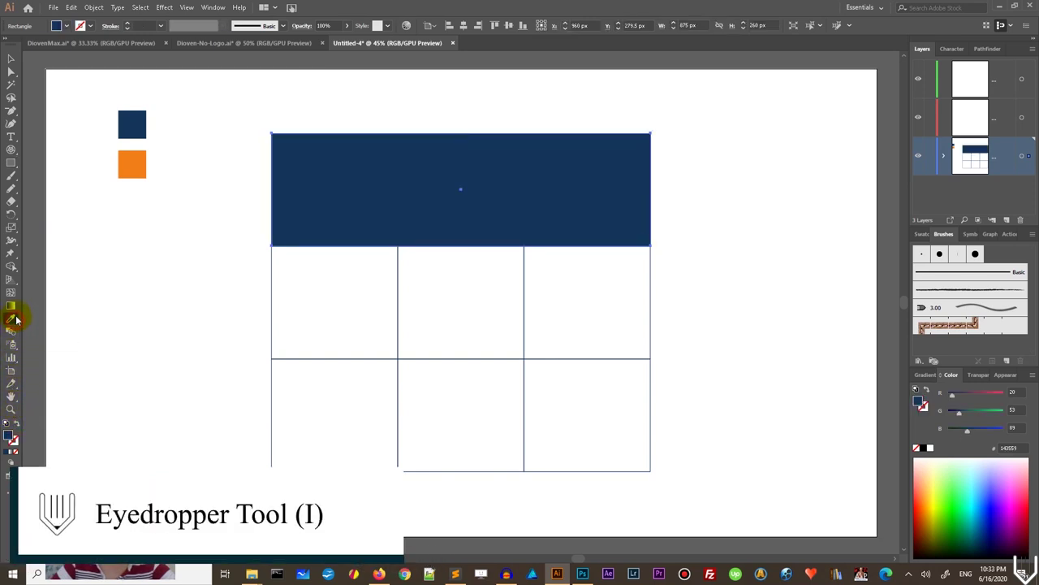
left_click(135, 162)
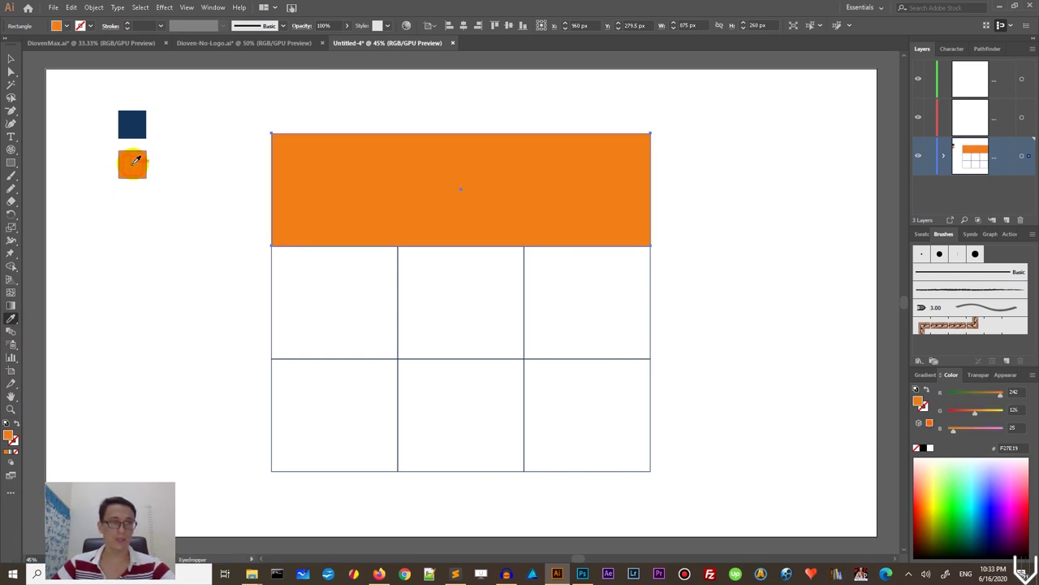
left_click(10, 58)
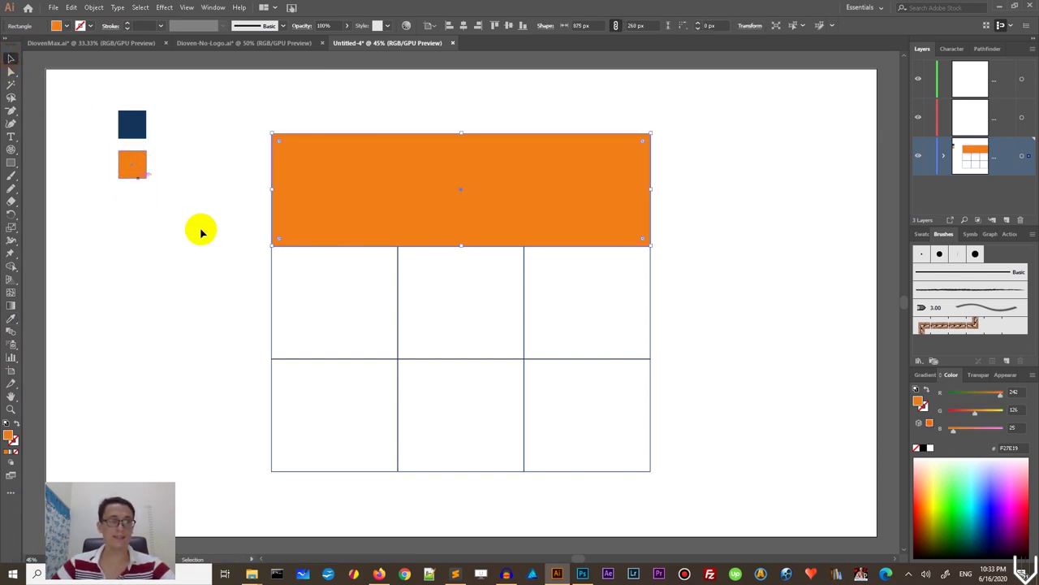
double_click(10, 436)
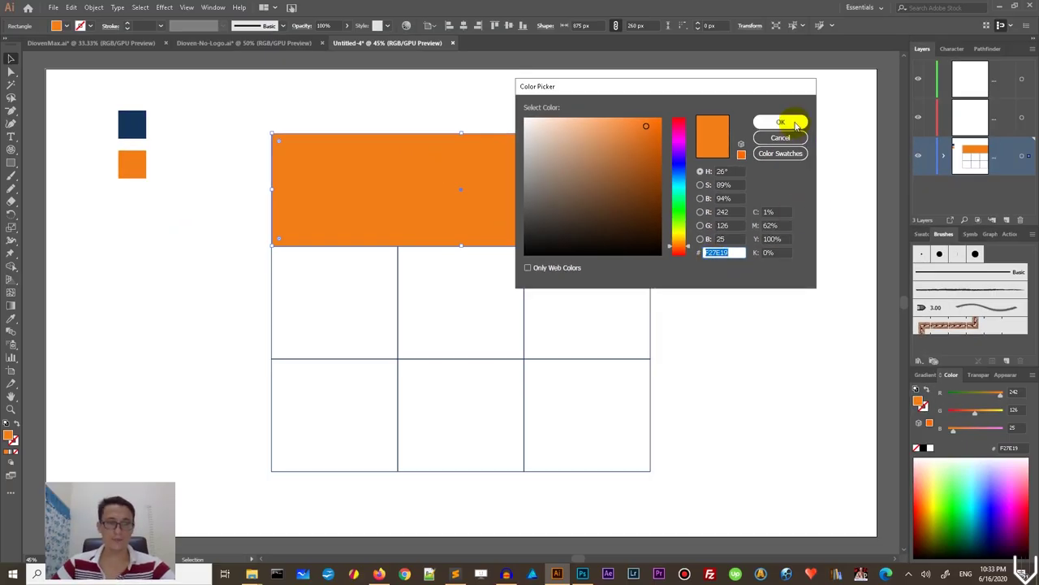
left_click(796, 124)
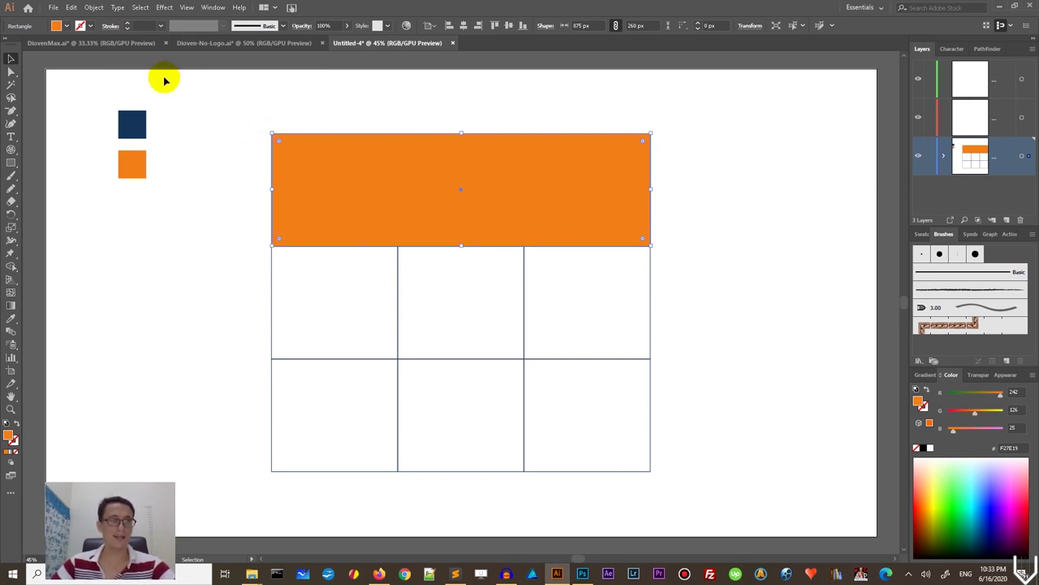
Step: Split the orange band into four equal 875 × 65 px rows
left_click(89, 10)
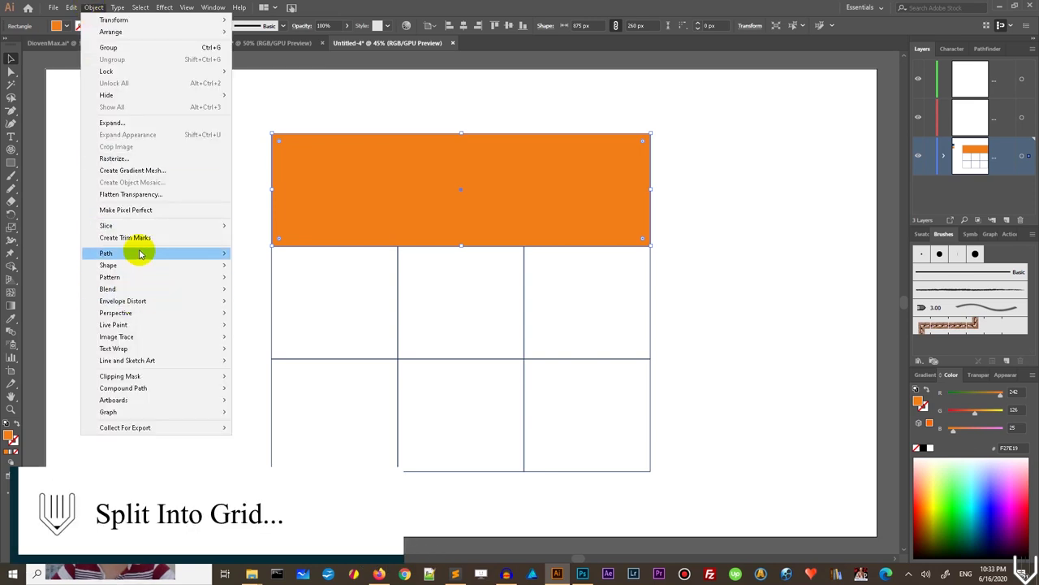
mouse_move(138, 254)
left_click(312, 371)
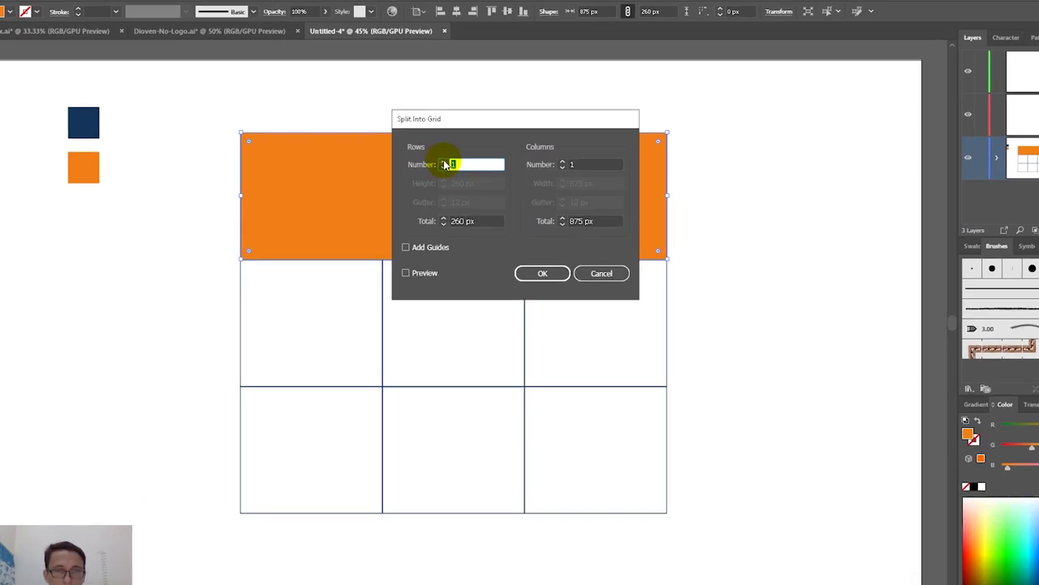
left_click(452, 159)
left_click(453, 159)
left_click(452, 159)
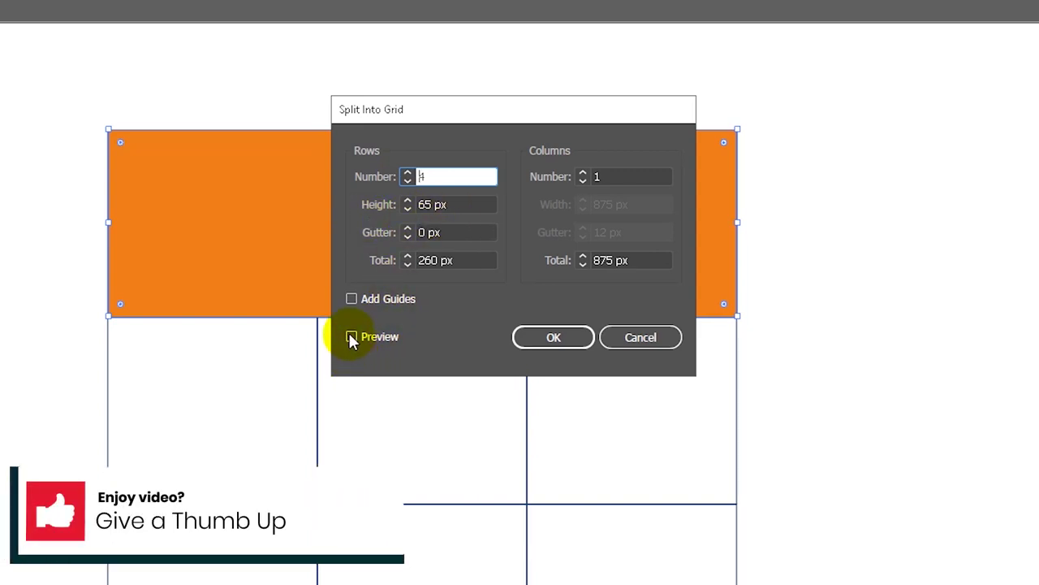
left_click(536, 337)
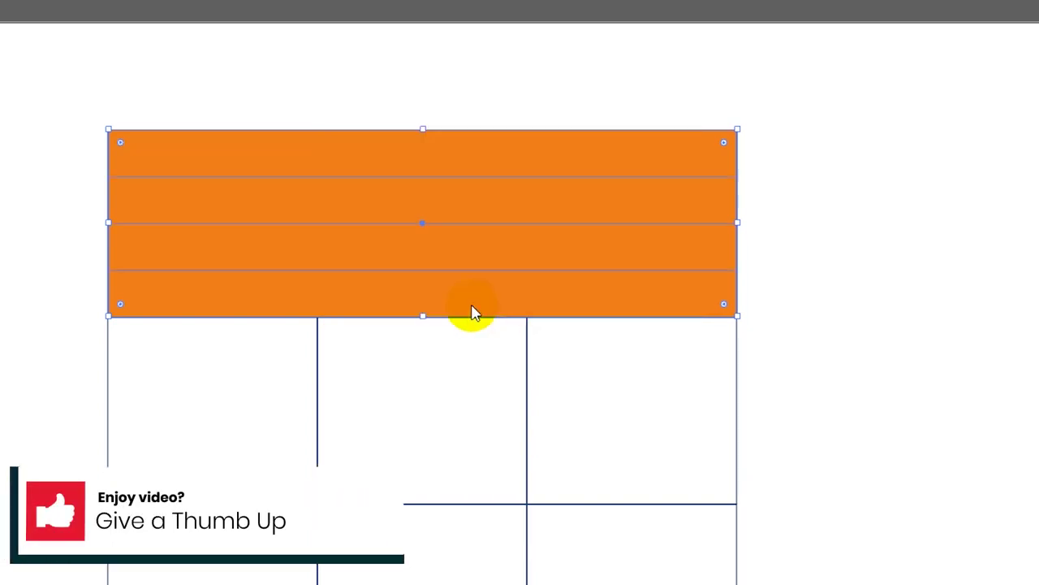
left_click(6, 325)
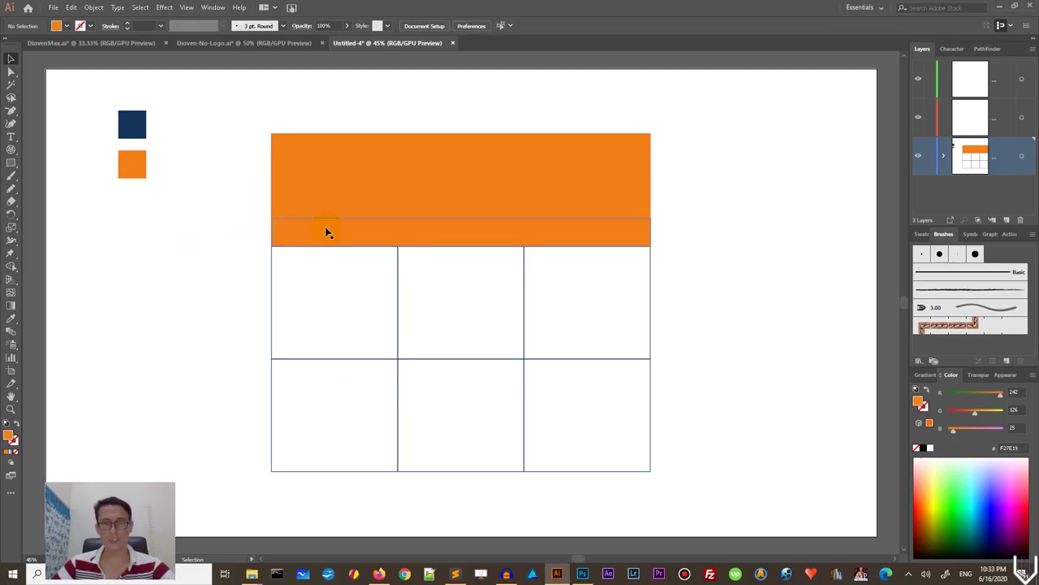
left_click_drag(328, 233, 135, 304)
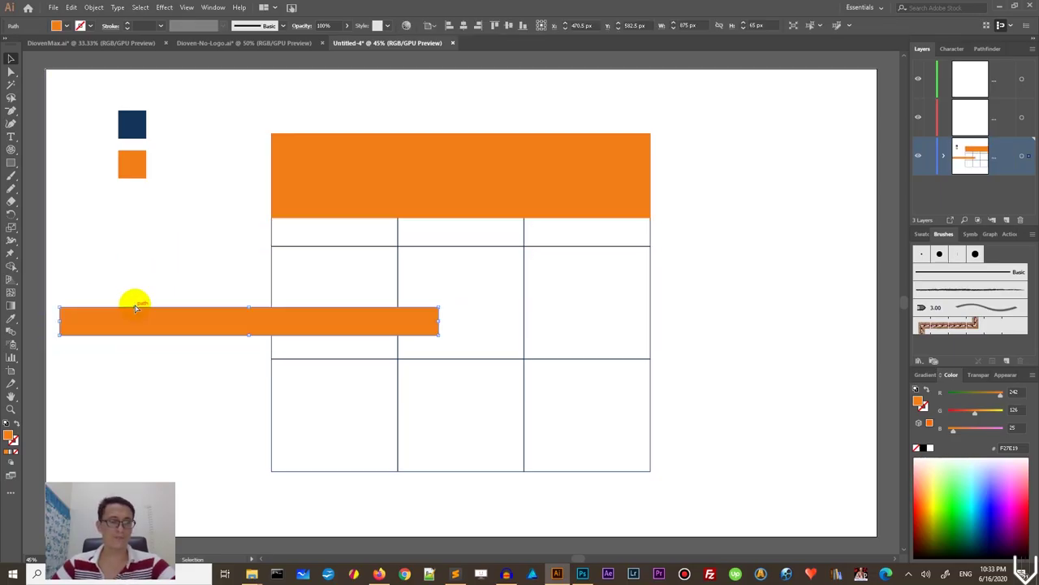
Step: Merge the lower three orange rows into one 875 × 195 px shape with Shape Builder
key("ctrl+z")
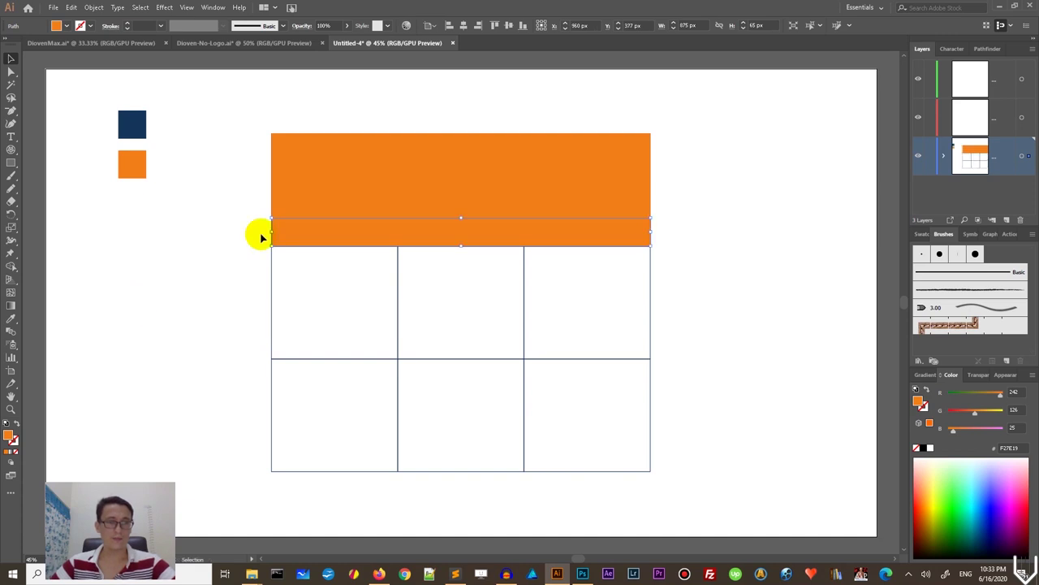
left_click(329, 216, "shift")
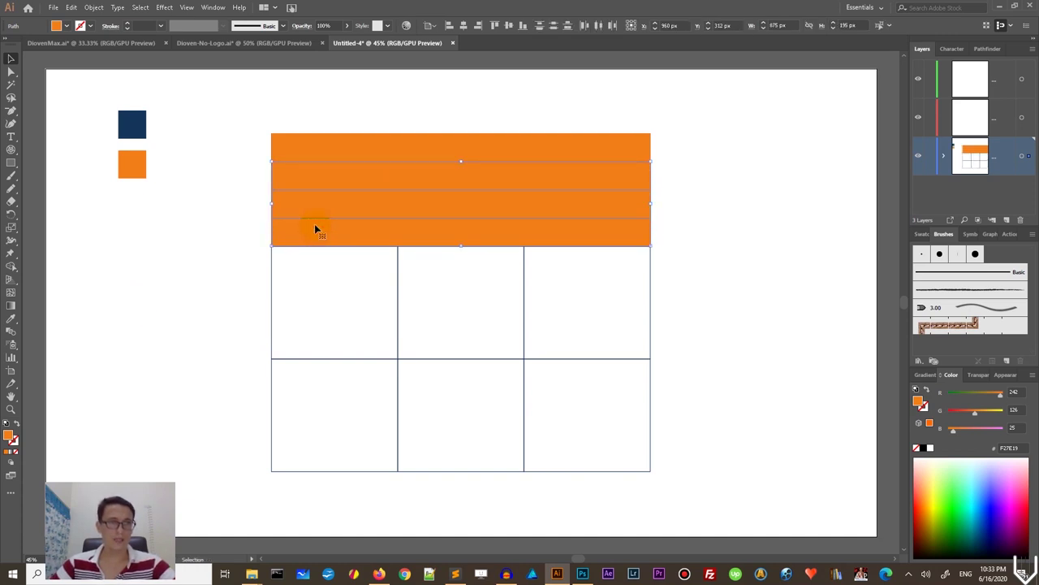
left_click(14, 271)
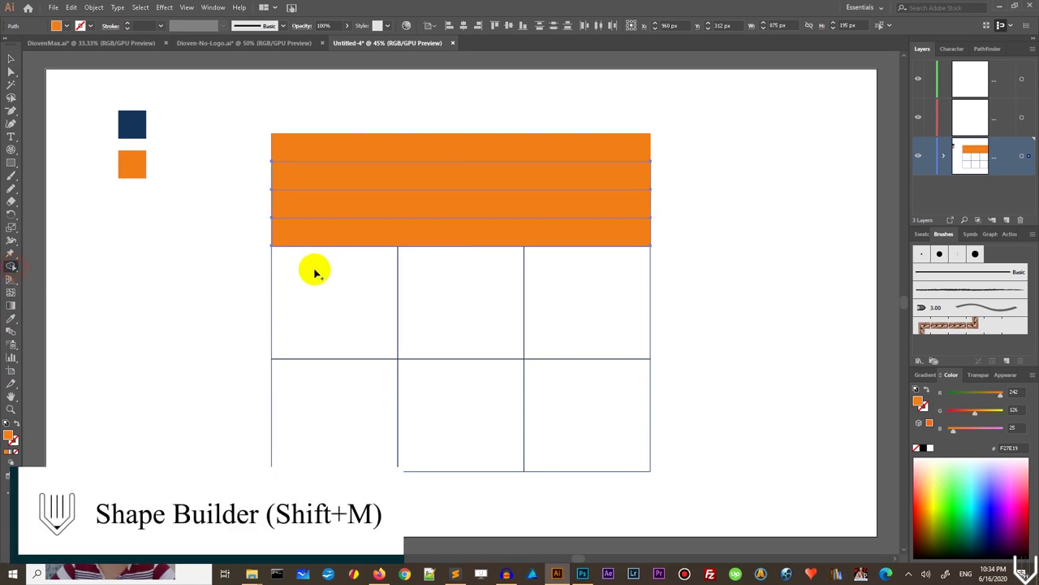
left_click_drag(401, 234, 399, 173)
left_click(10, 59)
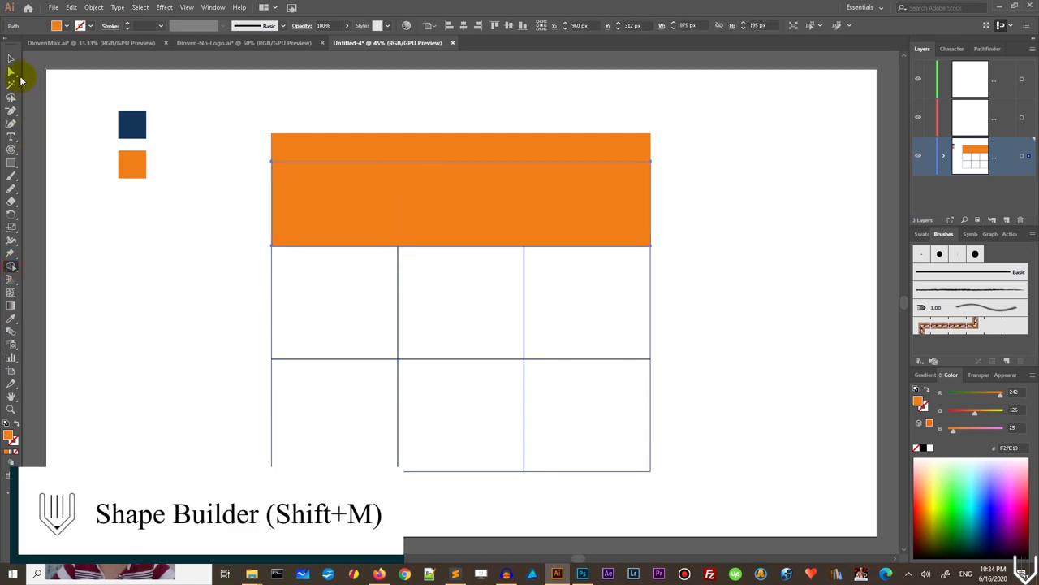
left_click(977, 49)
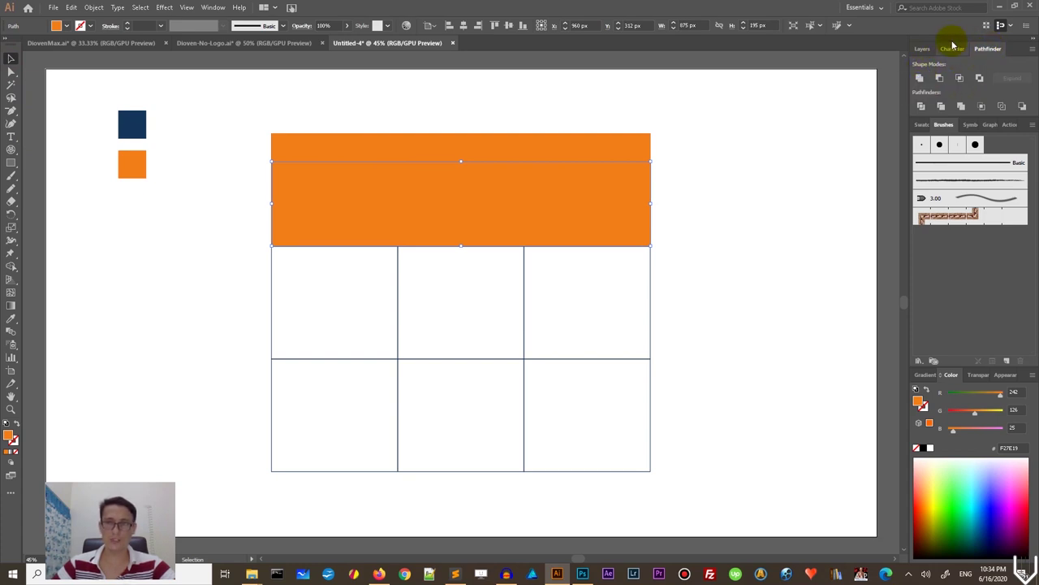
Step: Fill the lower header block with lighter orange #F99F5D beneath the darker top strip
left_click(923, 47)
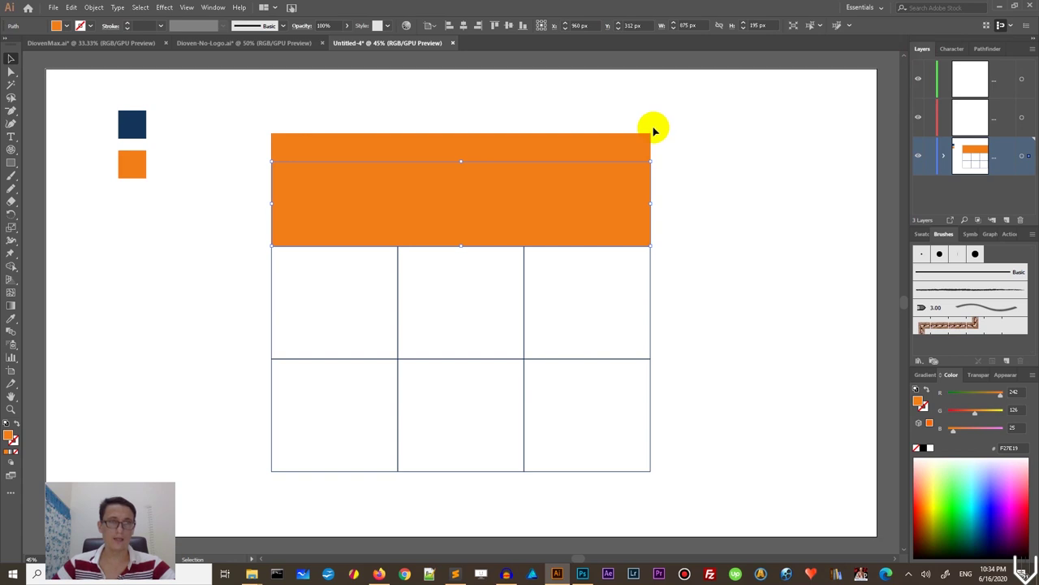
left_click(706, 153)
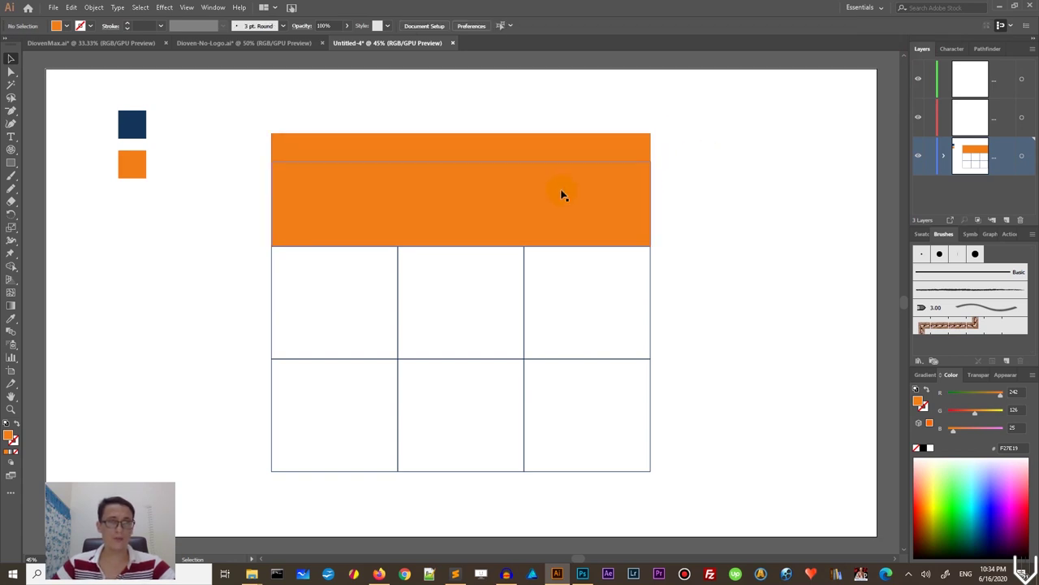
left_click_drag(489, 211, 484, 306)
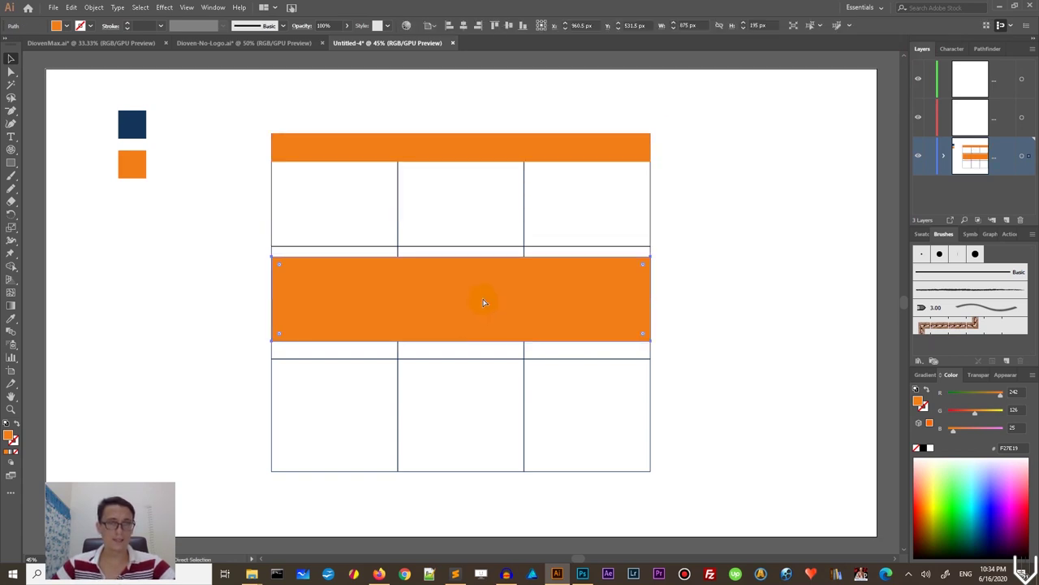
key("ctrl+z")
double_click(9, 441)
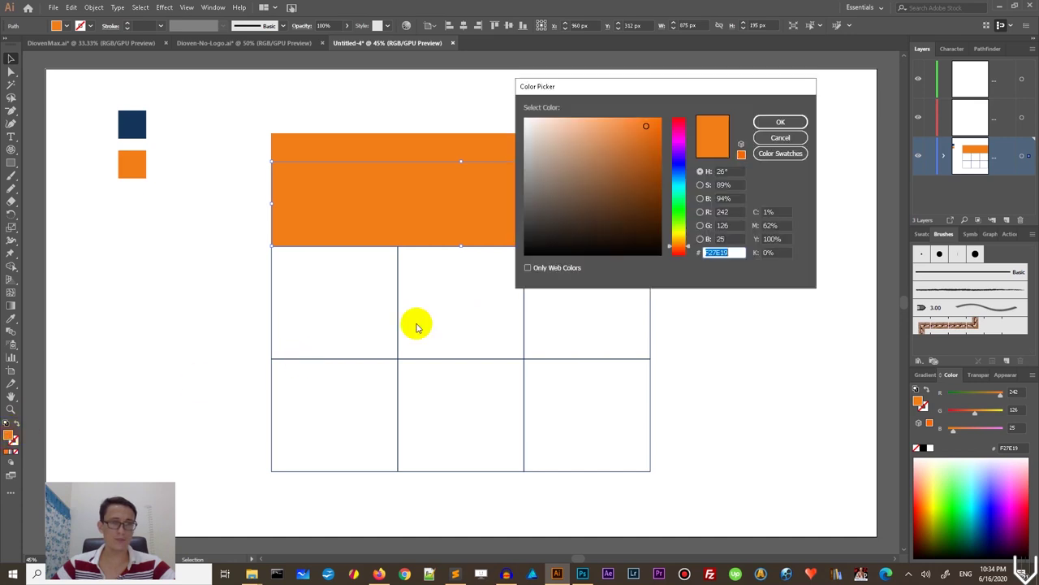
left_click(610, 120)
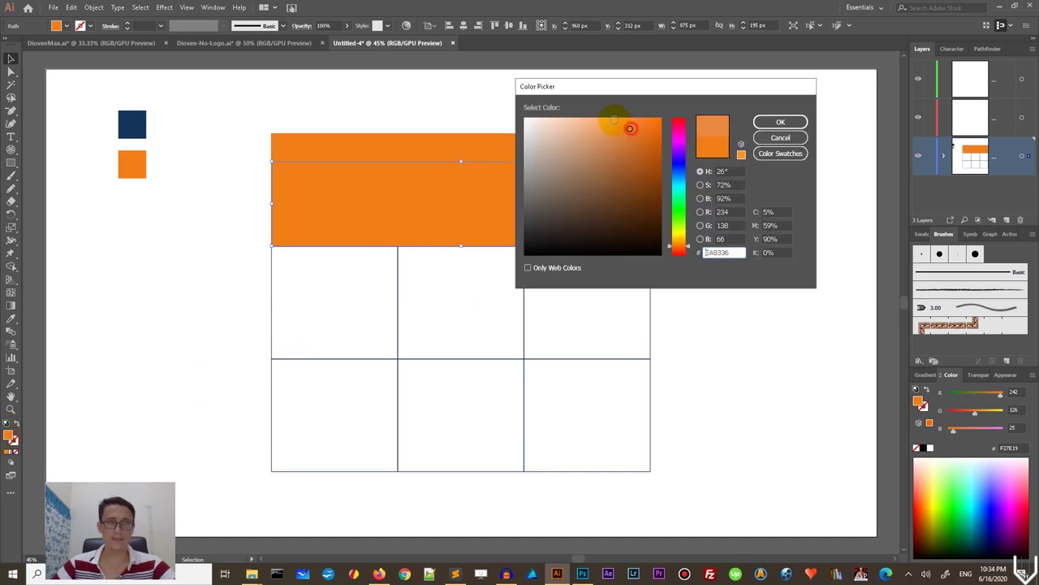
left_click(780, 122)
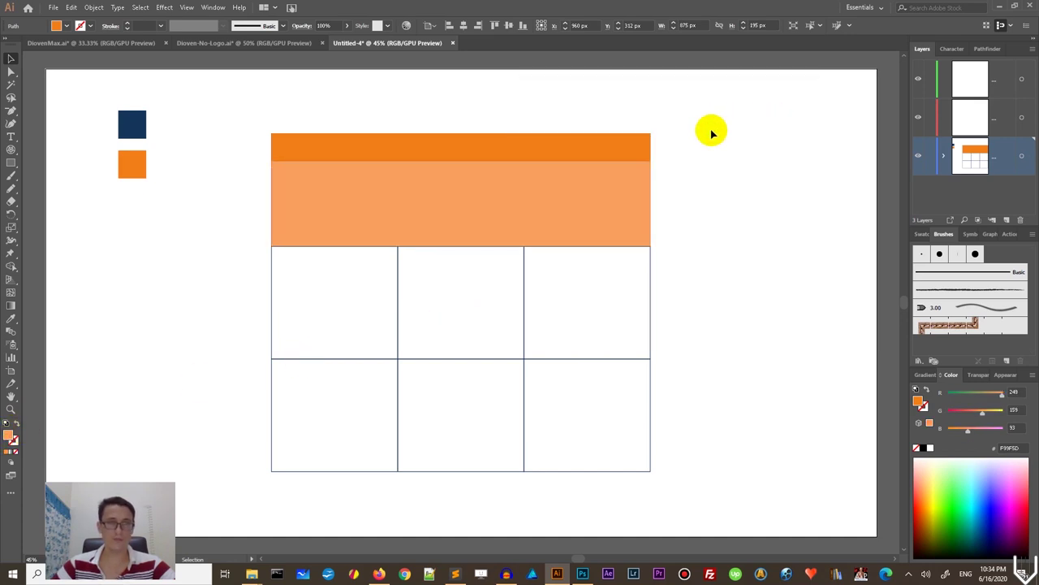
left_click(710, 129)
left_click(435, 198)
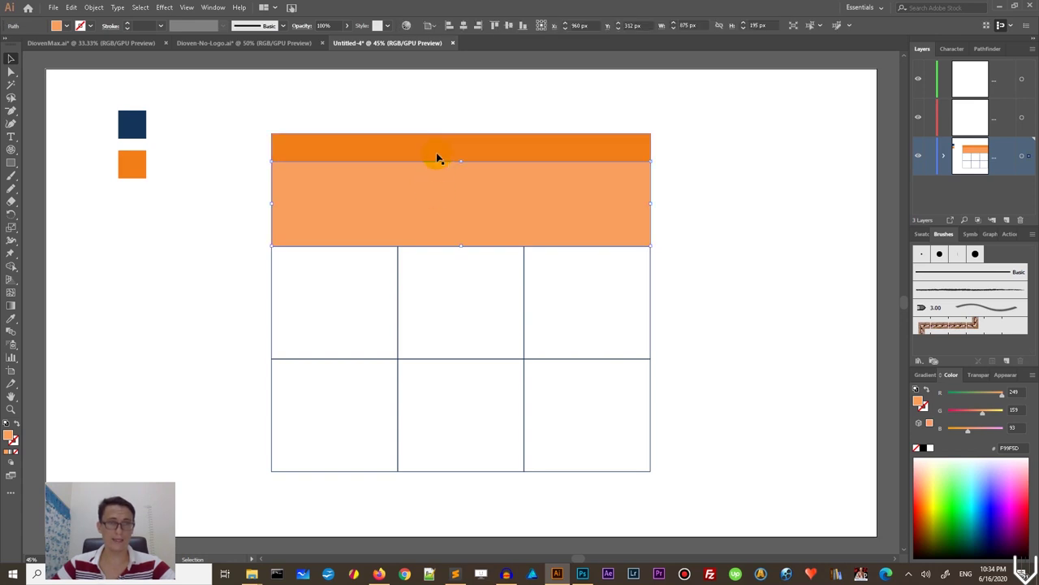
left_click(434, 156)
left_click(428, 195)
Step: Browse the WallpaperAccess orange fruit wallpapers page to find the orange-slices image
left_click(378, 573)
scroll(134, 214, "up", 1)
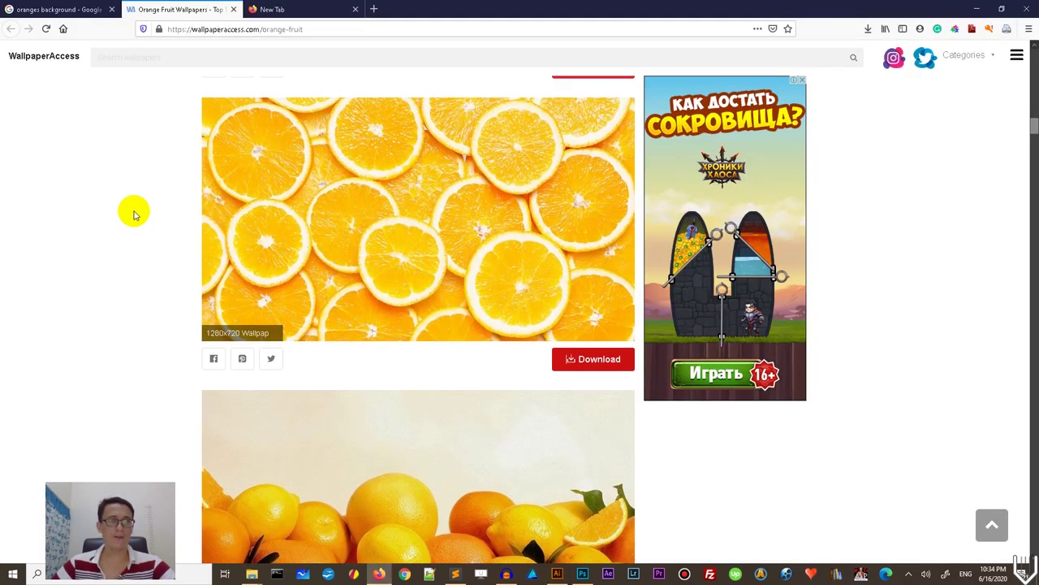
scroll(134, 214, "up", 3)
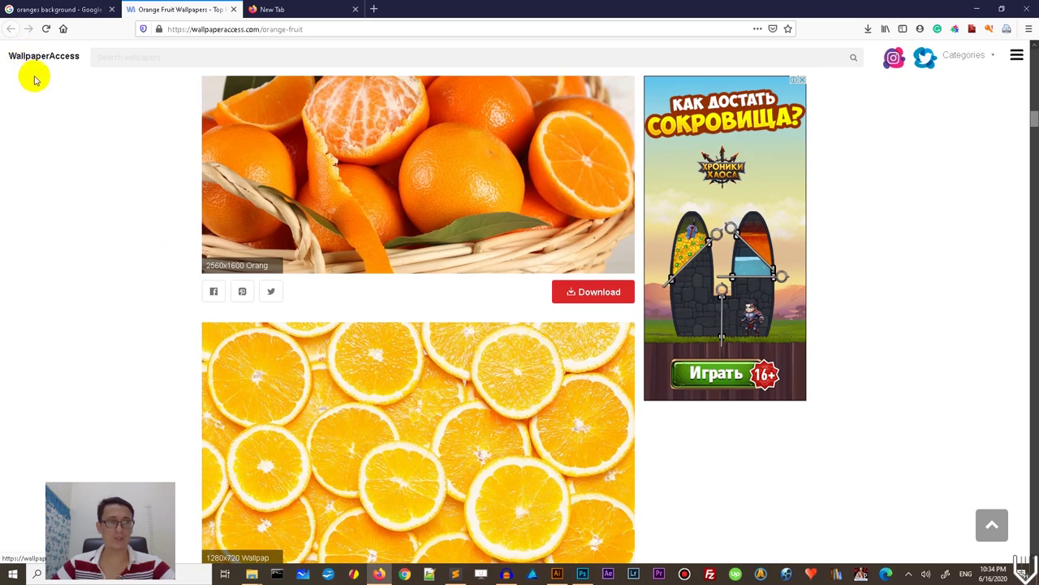
scroll(146, 152, "up", 10)
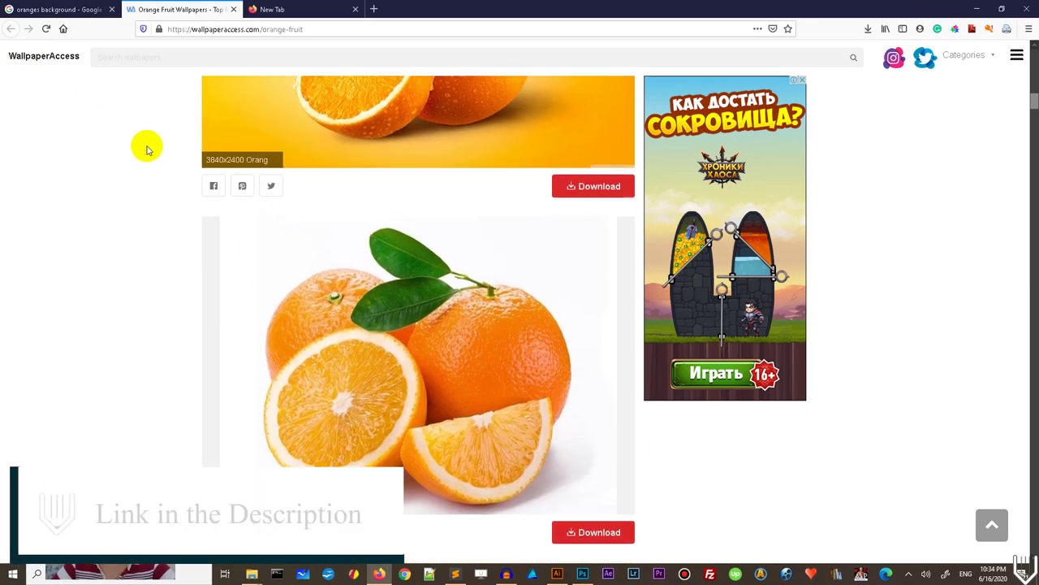
scroll(148, 148, "up", 8)
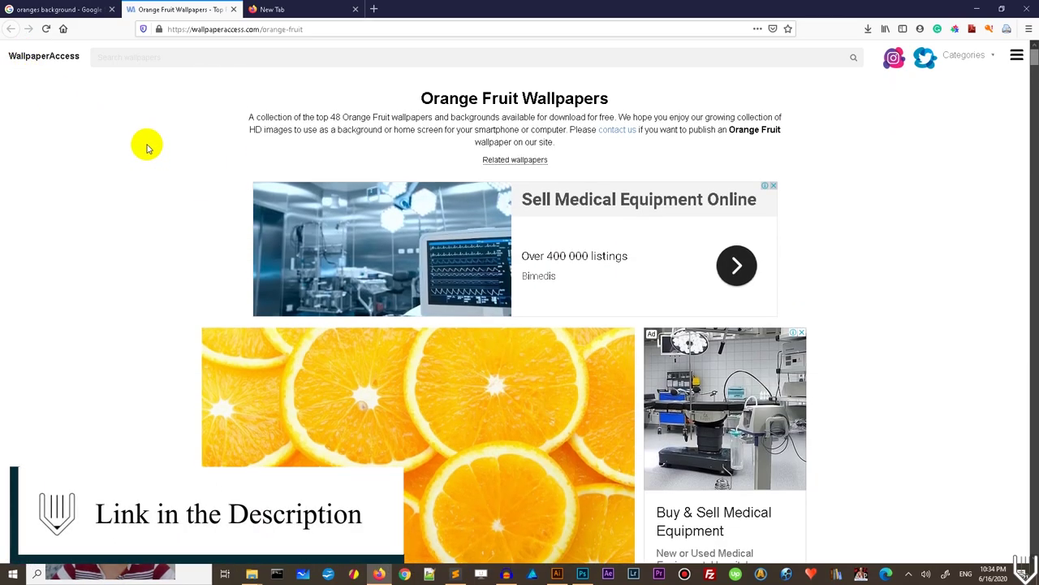
scroll(148, 147, "down", 3)
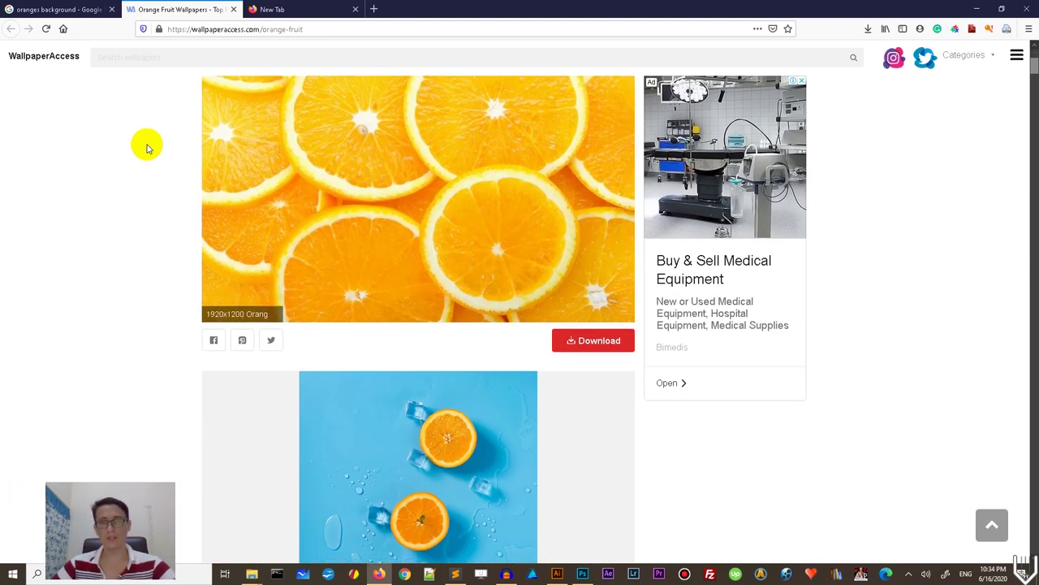
scroll(147, 148, "down", 5)
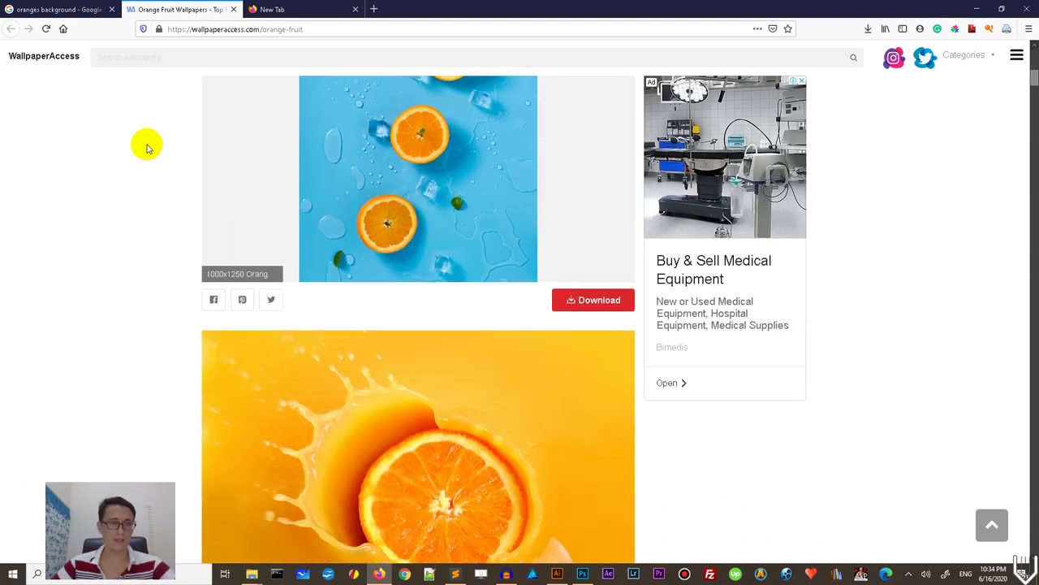
scroll(147, 148, "down", 10)
scroll(148, 148, "down", 4)
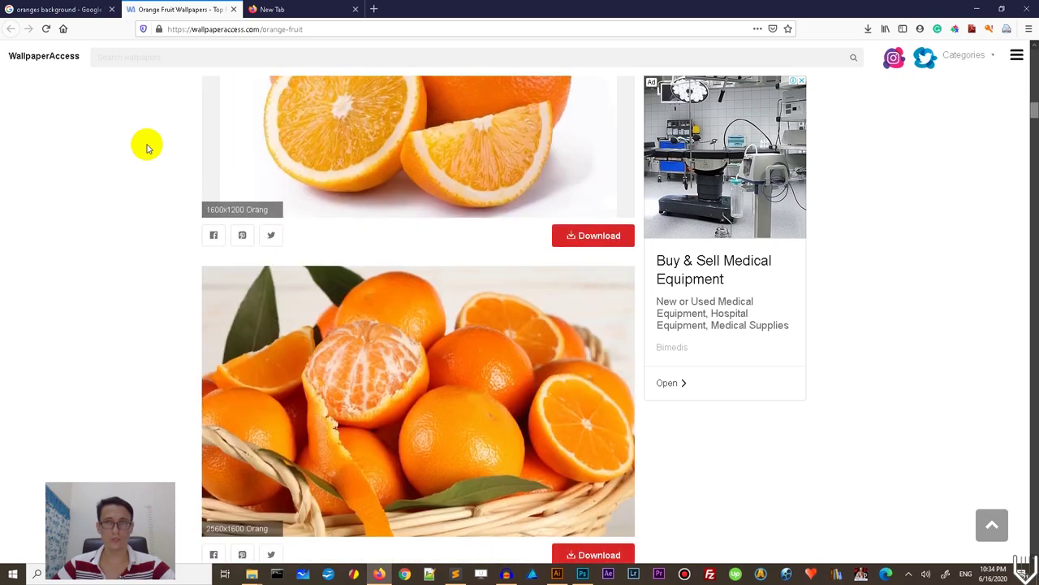
scroll(147, 148, "down", 3)
scroll(148, 148, "down", 4)
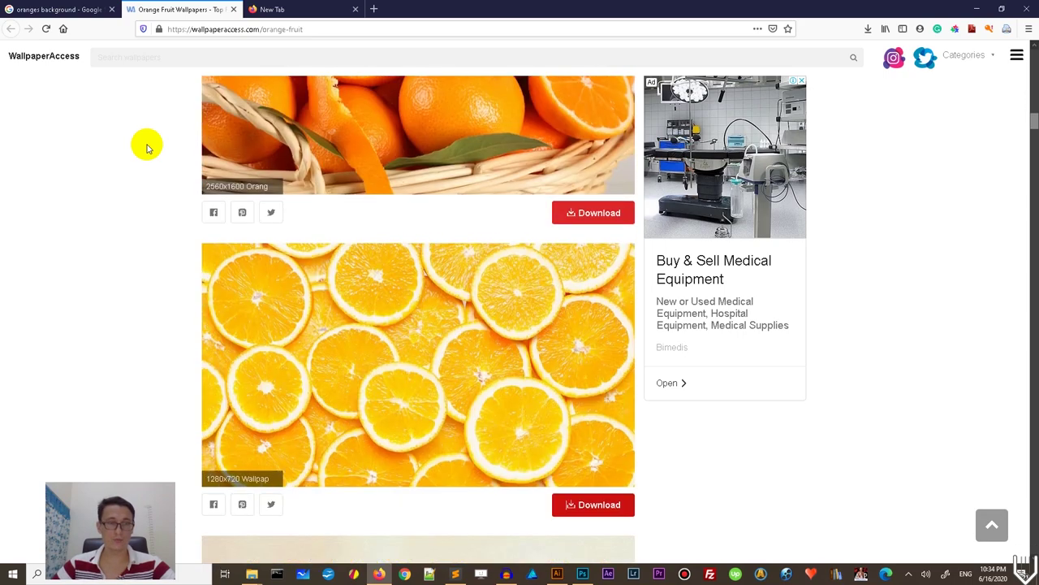
scroll(148, 148, "up", 2)
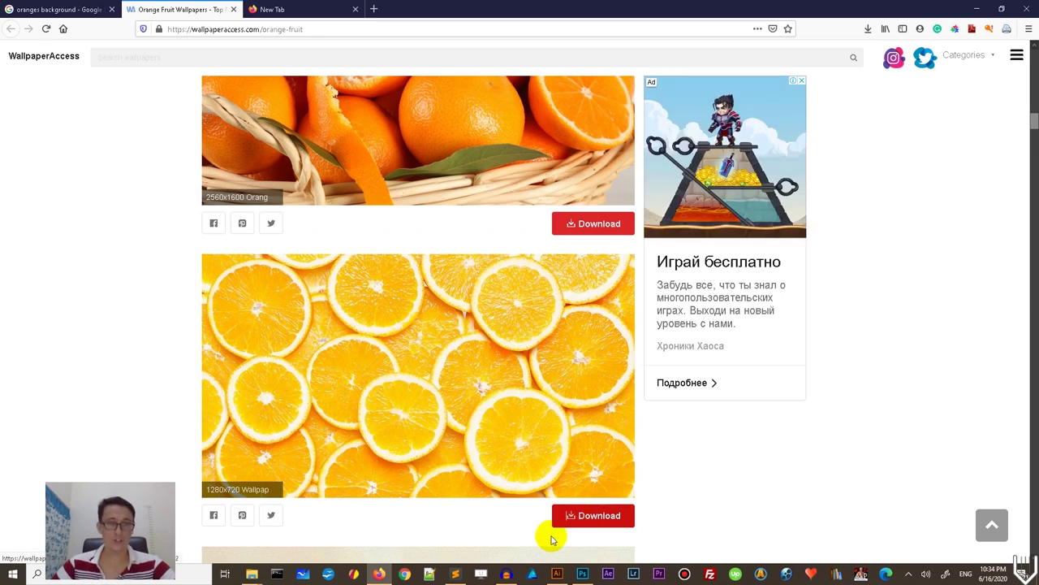
Step: Download the full-resolution orange-slices wallpaper 1652402.jpg and show it in File Explorer
left_click(595, 524)
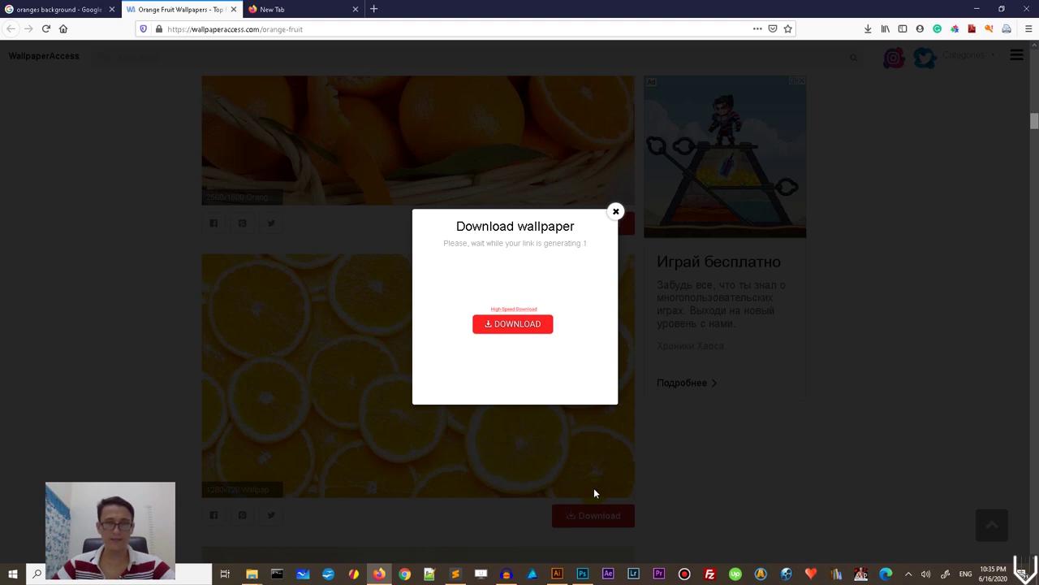
left_click(470, 404)
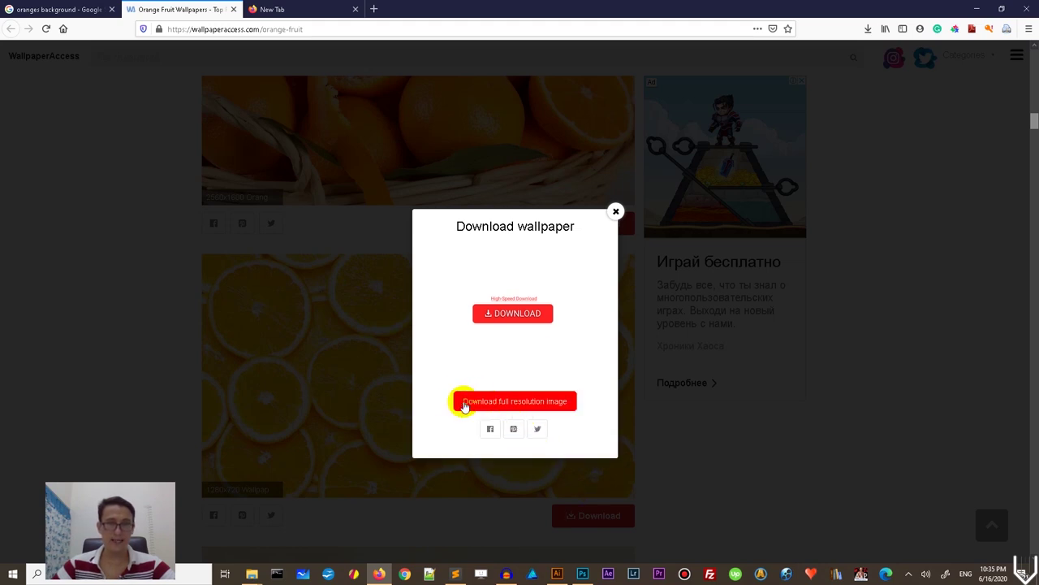
left_click(616, 211)
left_click(866, 29)
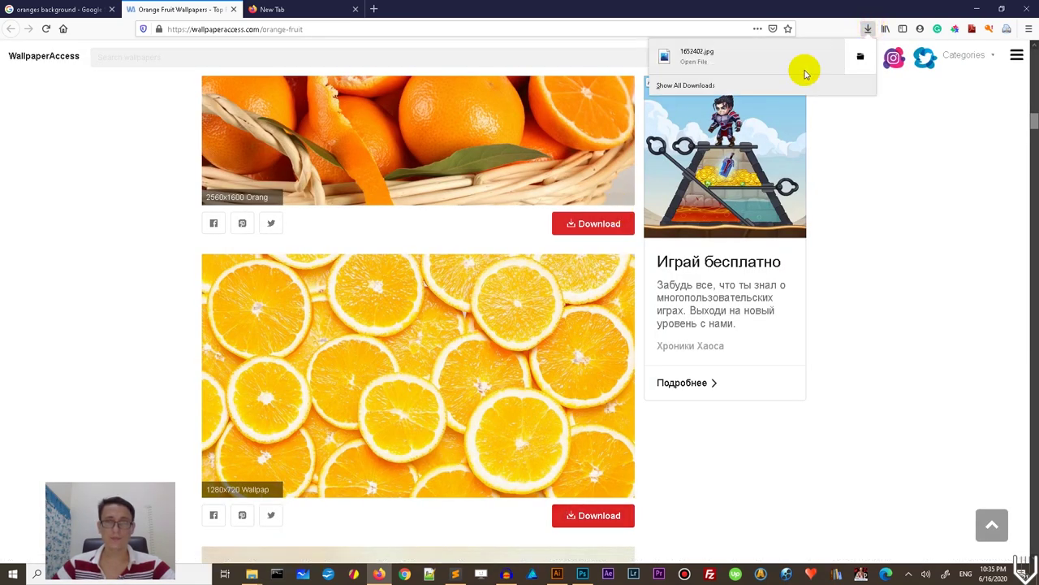
left_click(860, 56)
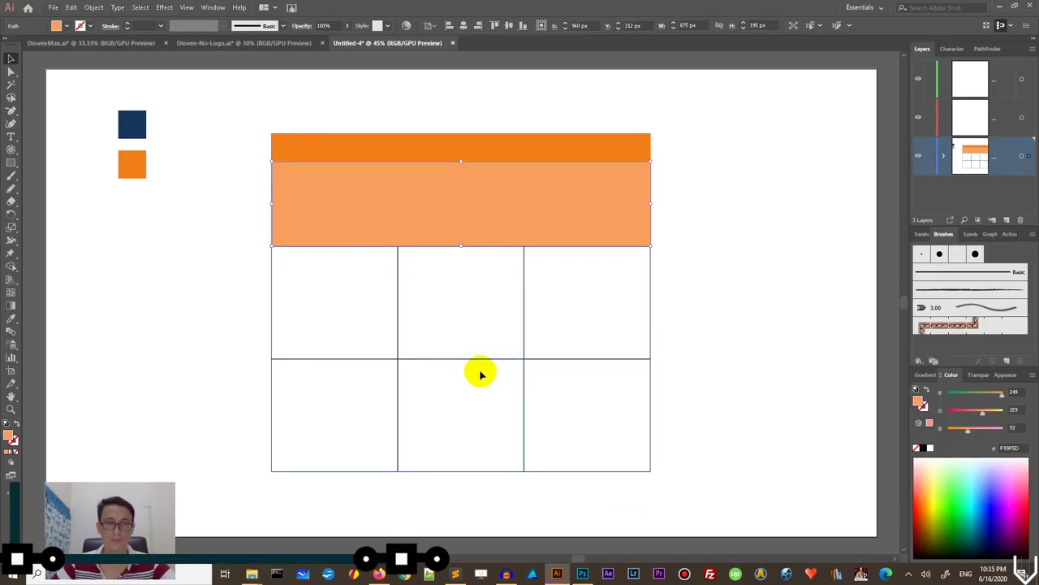
Step: Place 1652402.jpg beneath the dark orange band, scaled to about 876 × 493 px
left_click_drag(480, 371, 480, 374)
left_click_drag(476, 318, 487, 376)
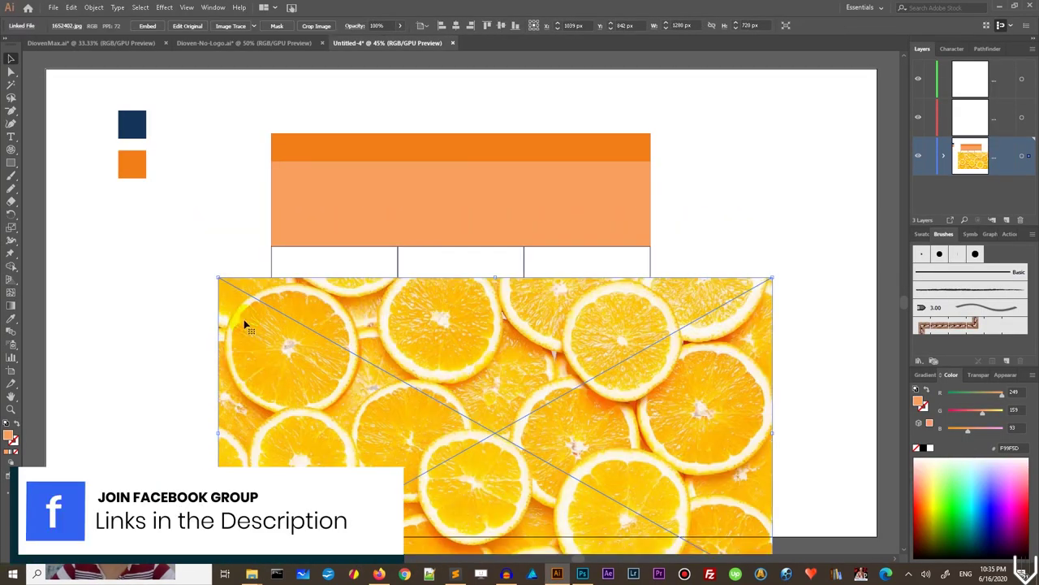
left_click_drag(243, 325, 300, 210)
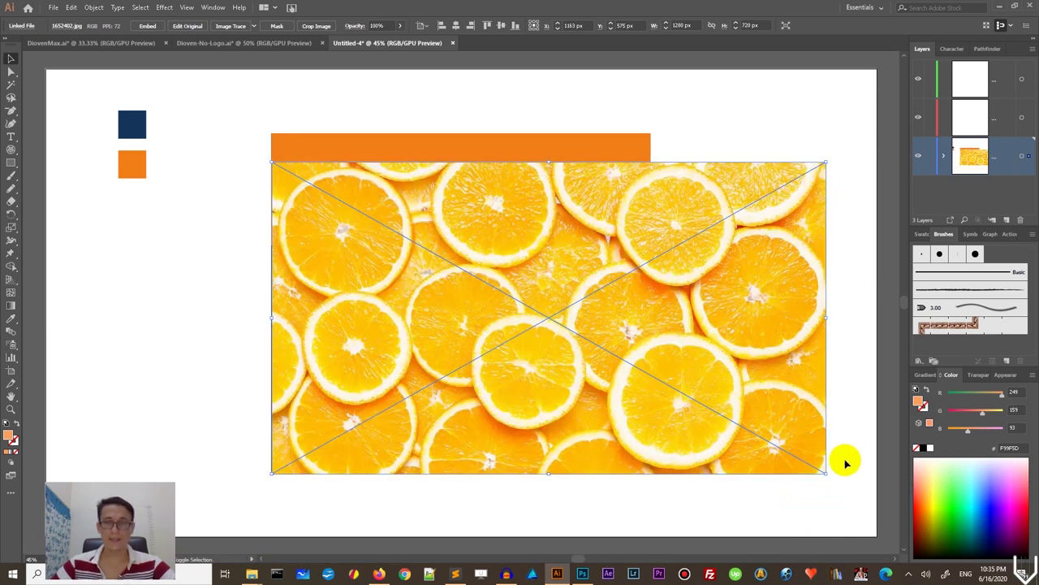
left_click_drag(825, 473, 651, 376)
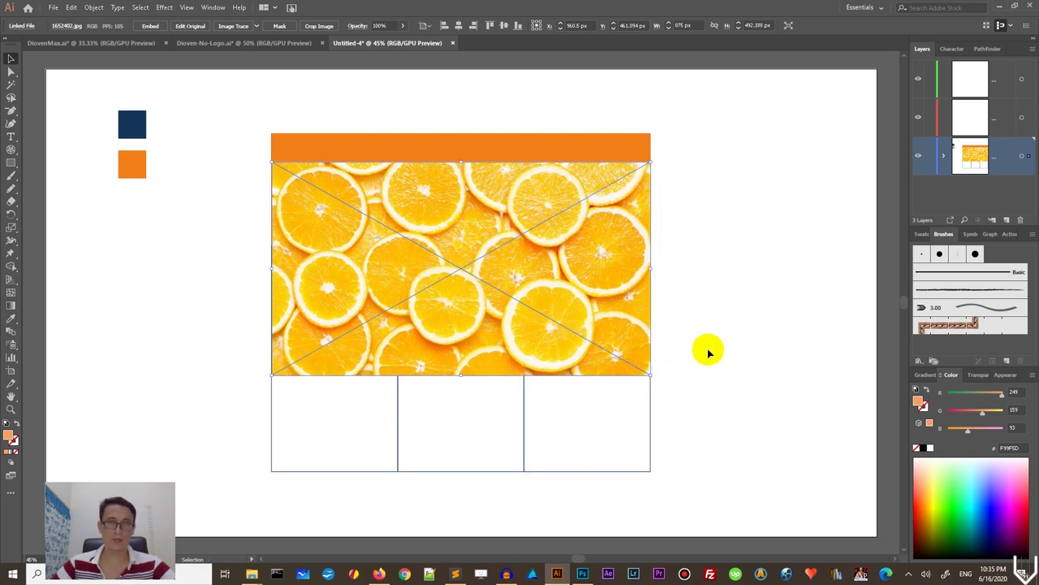
Step: Expand the photo's layer and add the rectangle sublayer to the selection
left_click(944, 156)
left_click(947, 159)
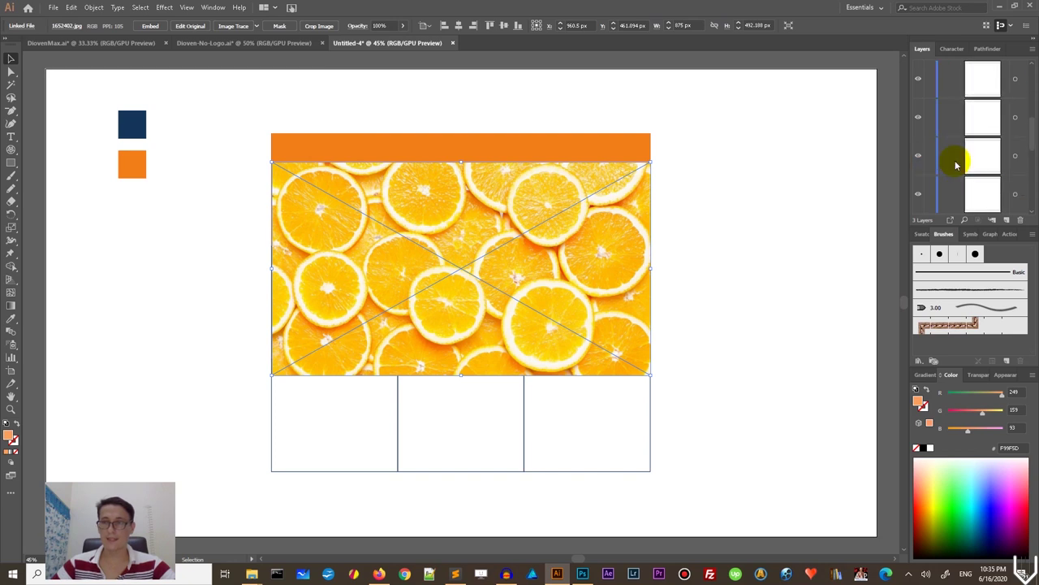
left_click(951, 161)
scroll(954, 162, "down", 3)
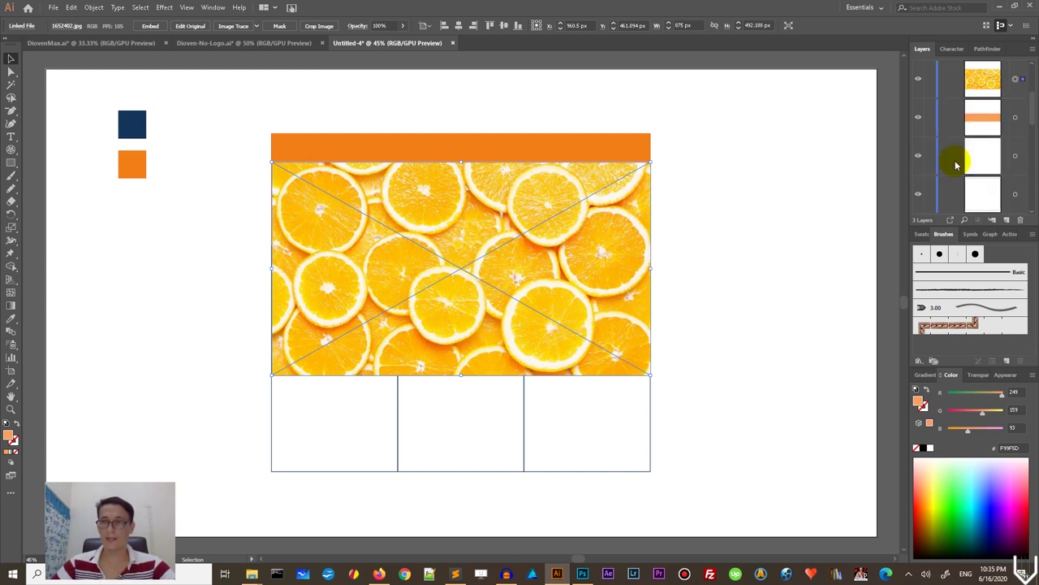
left_click(1014, 120, "shift")
scroll(1015, 122, "up", 2)
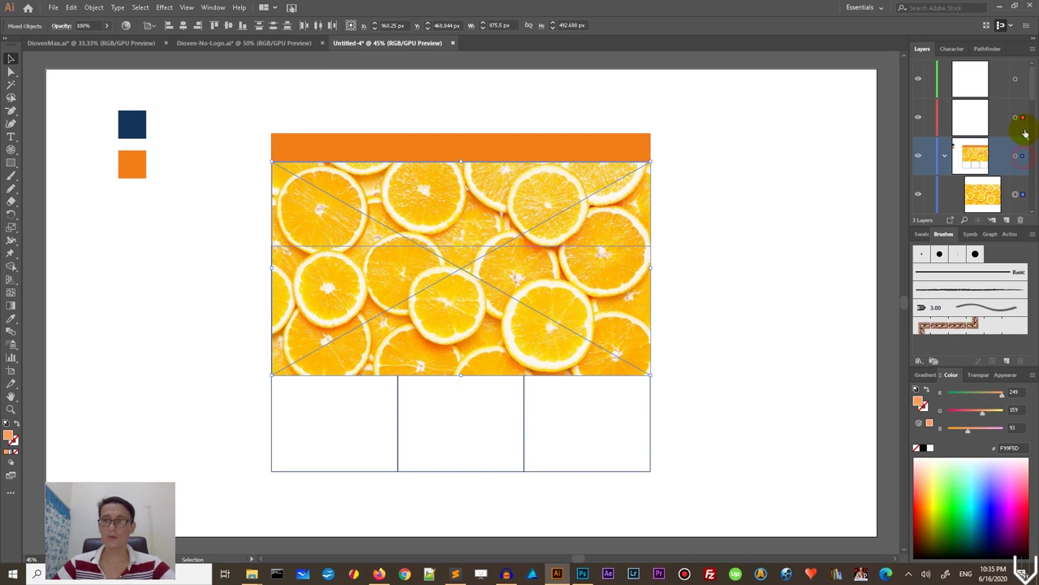
Step: Expand the orange layer's sublayers to reach the photo and light-orange strip
scroll(1026, 128, "up", 2)
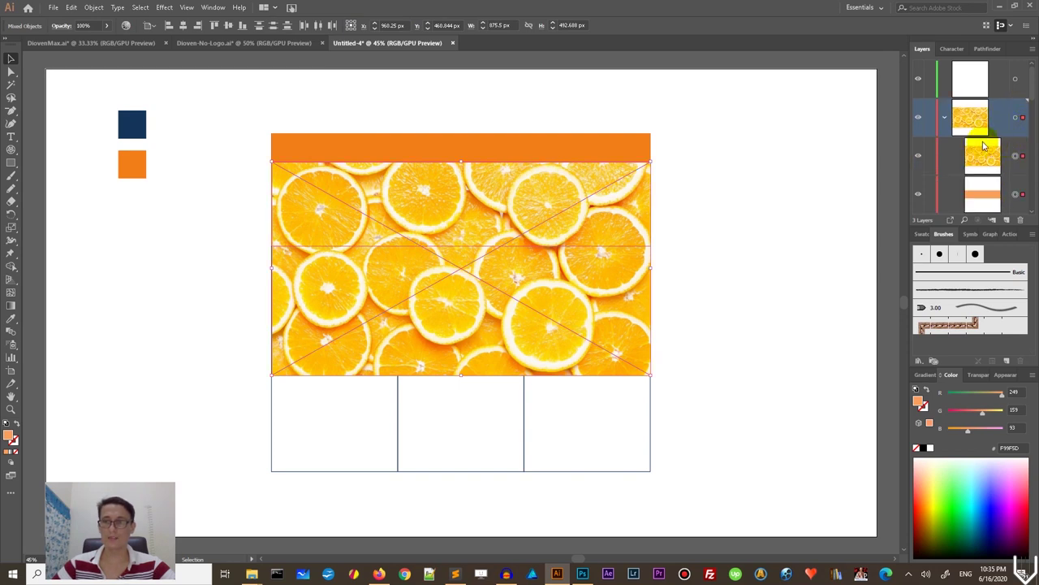
left_click(940, 121)
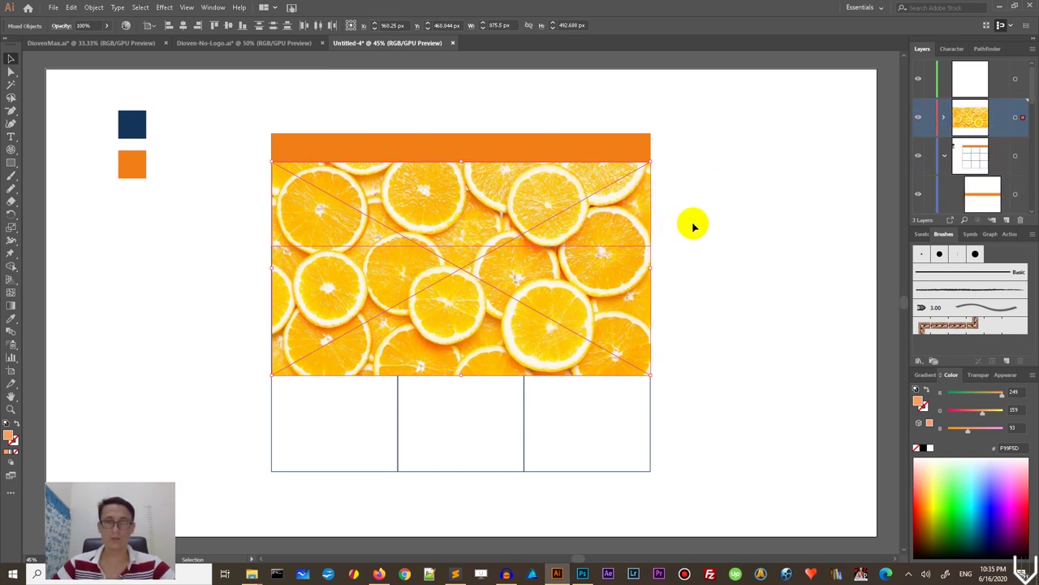
left_click(944, 119)
left_click(943, 119)
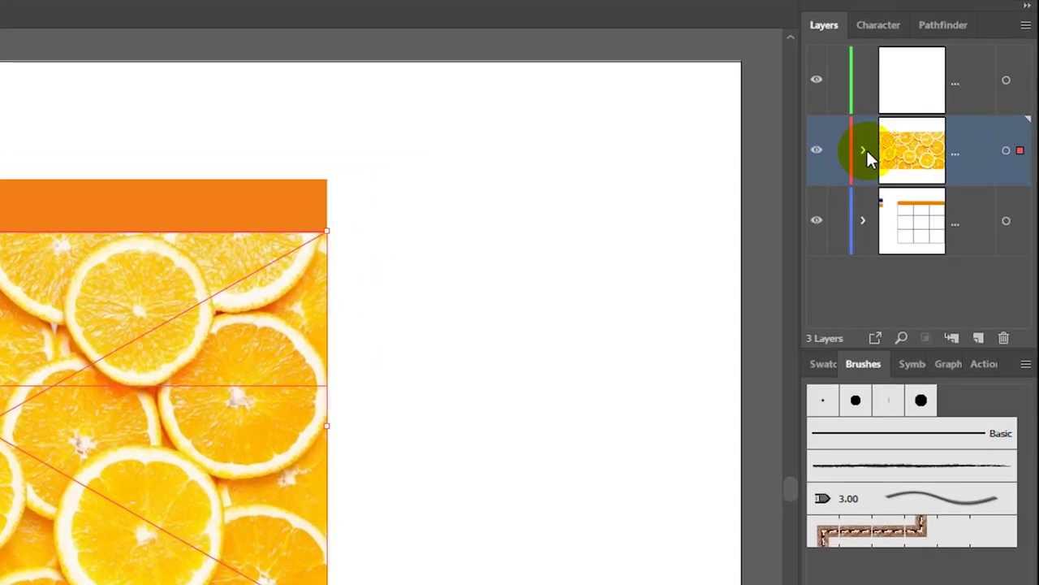
left_click(865, 151)
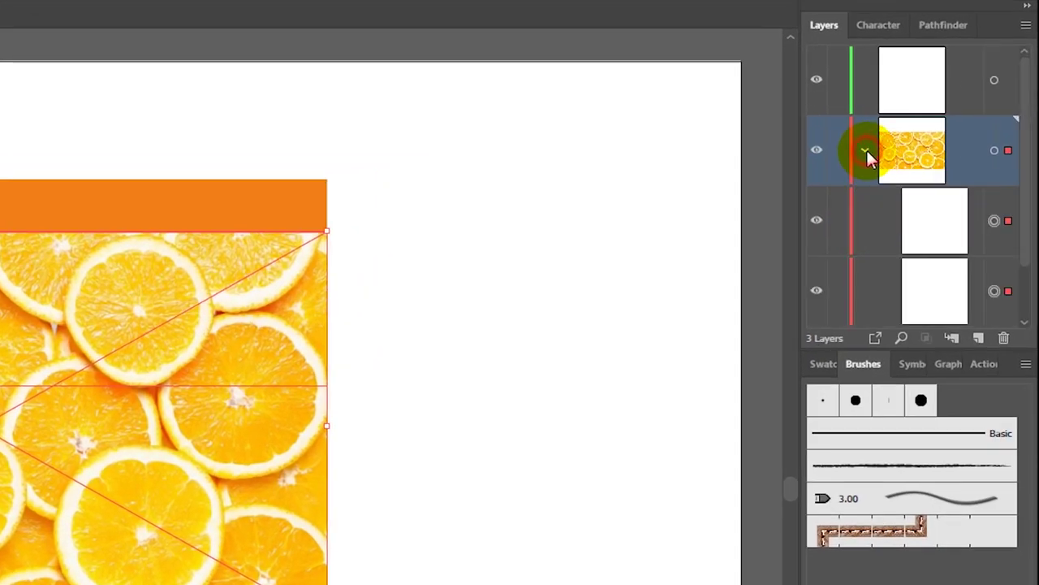
scroll(977, 218, "down", 1)
left_click(993, 153)
Step: Paste a copy of the light-orange strip in front, above the photo sublayer, selecting both
left_click(993, 224)
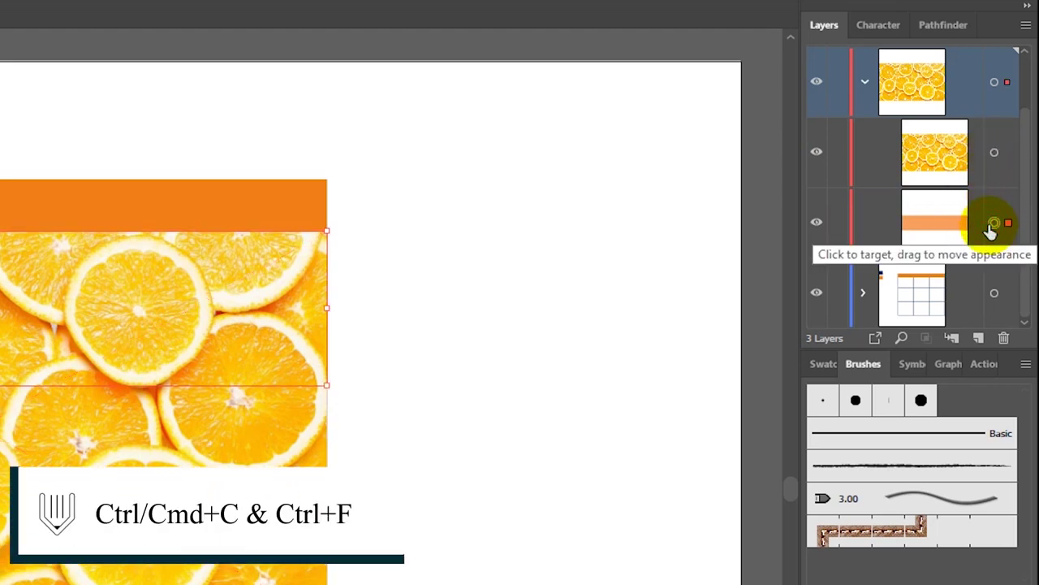
key("ctrl+c")
key("ctrl+f")
left_click_drag(951, 220, 959, 126)
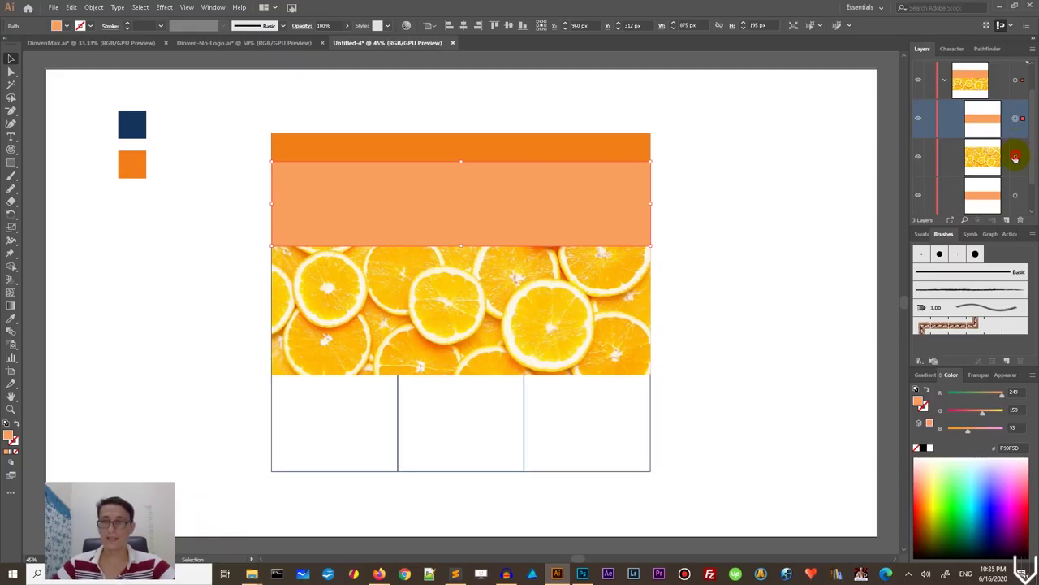
left_click(1017, 120, "shift")
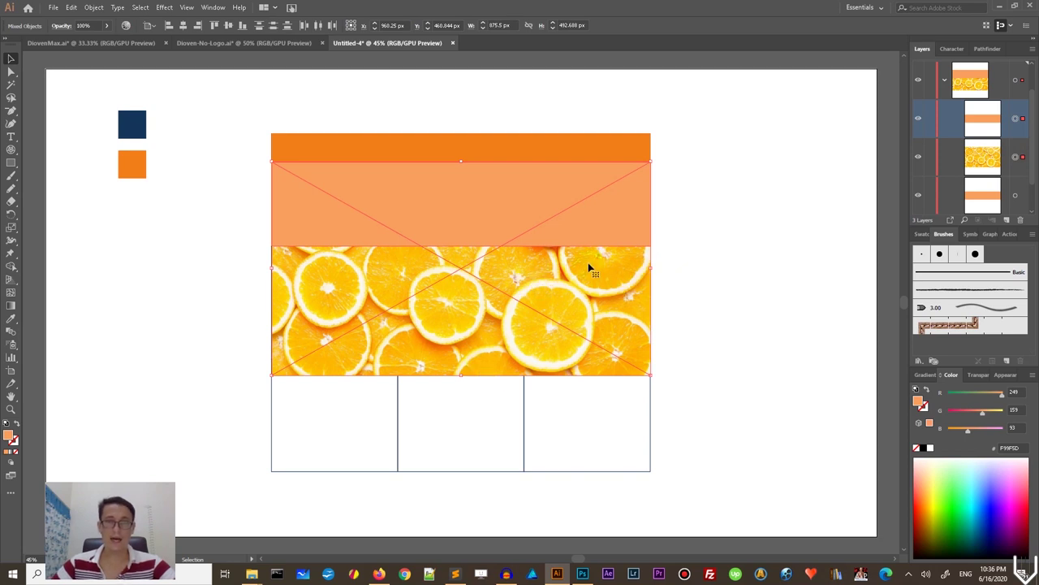
left_click(577, 226)
Step: Clip the orange photo to the 875 × 195 px strip with Make Clipping Mask
right_click(577, 224)
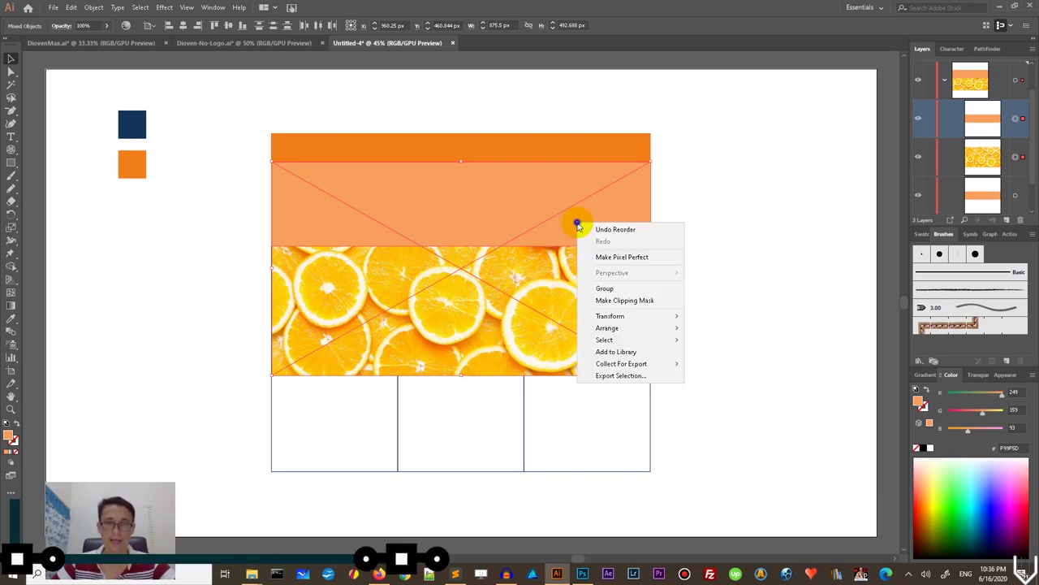
left_click(614, 302)
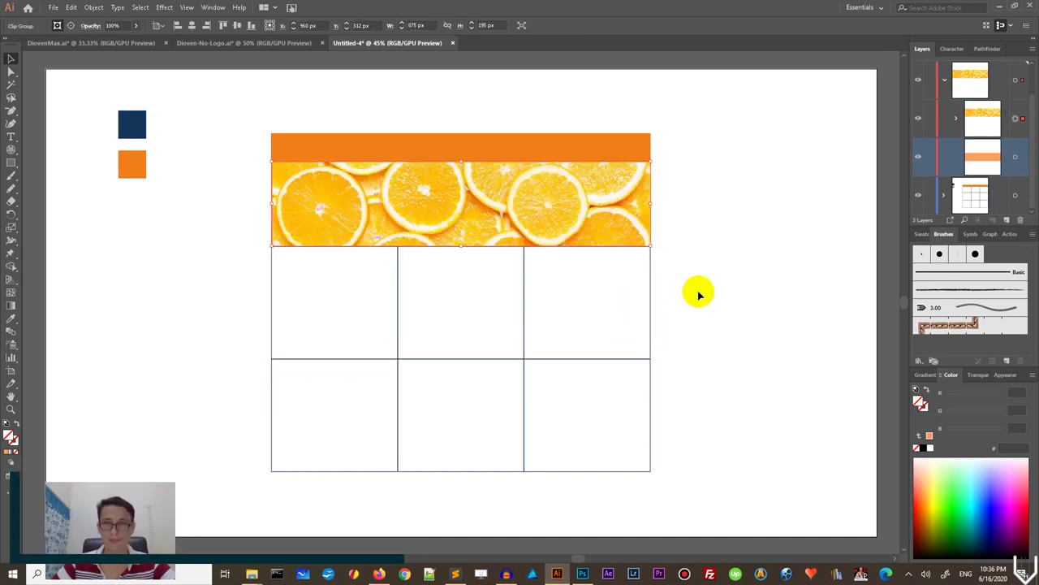
left_click(1015, 157)
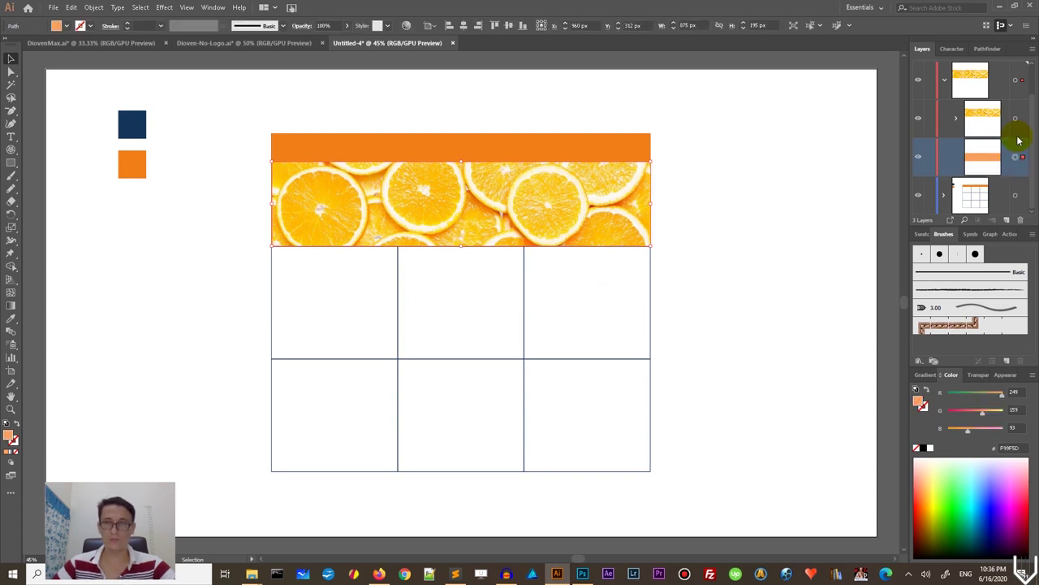
left_click(1016, 120)
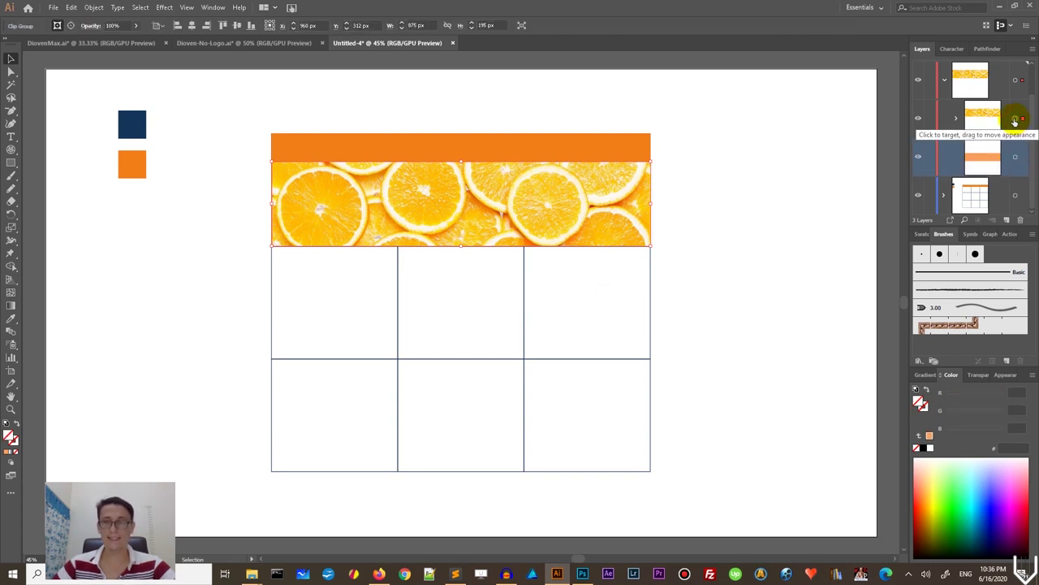
left_click(978, 375)
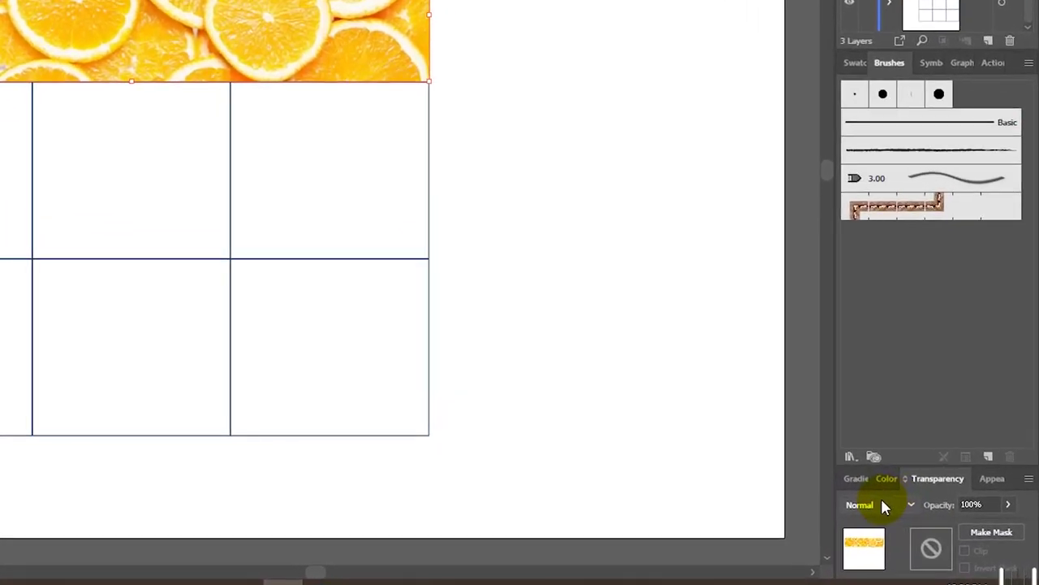
Step: Try Screen and Color Dodge on the clipped photo, then settle on Color Burn
left_click(938, 514)
left_click(874, 287)
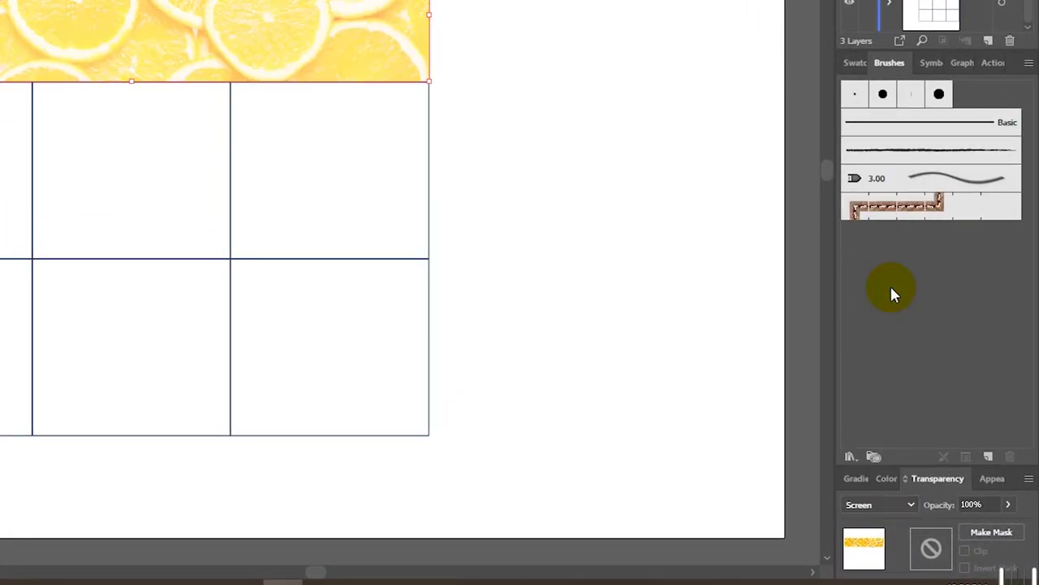
left_click(880, 503)
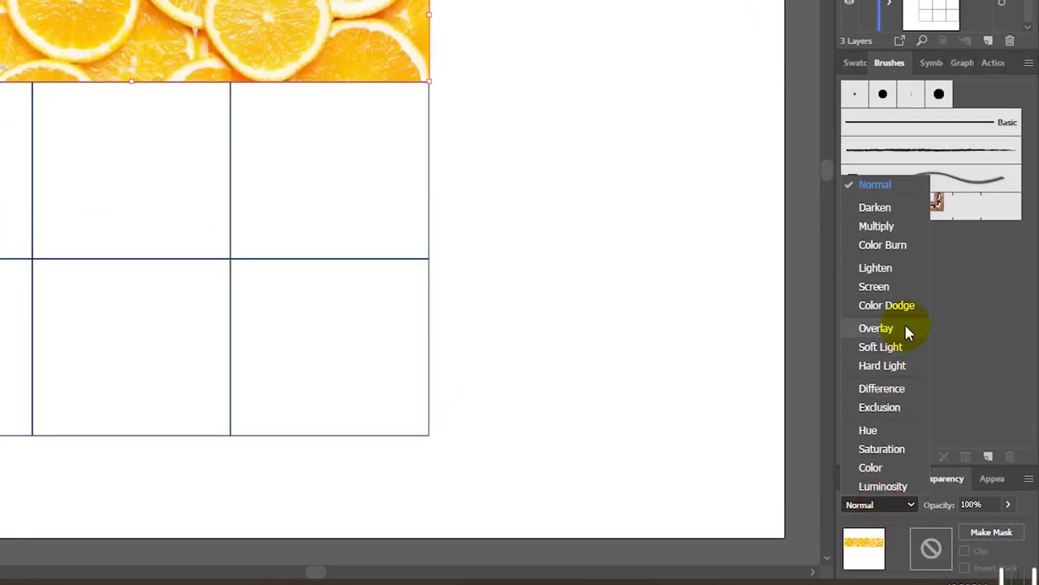
left_click(900, 305)
left_click(881, 504)
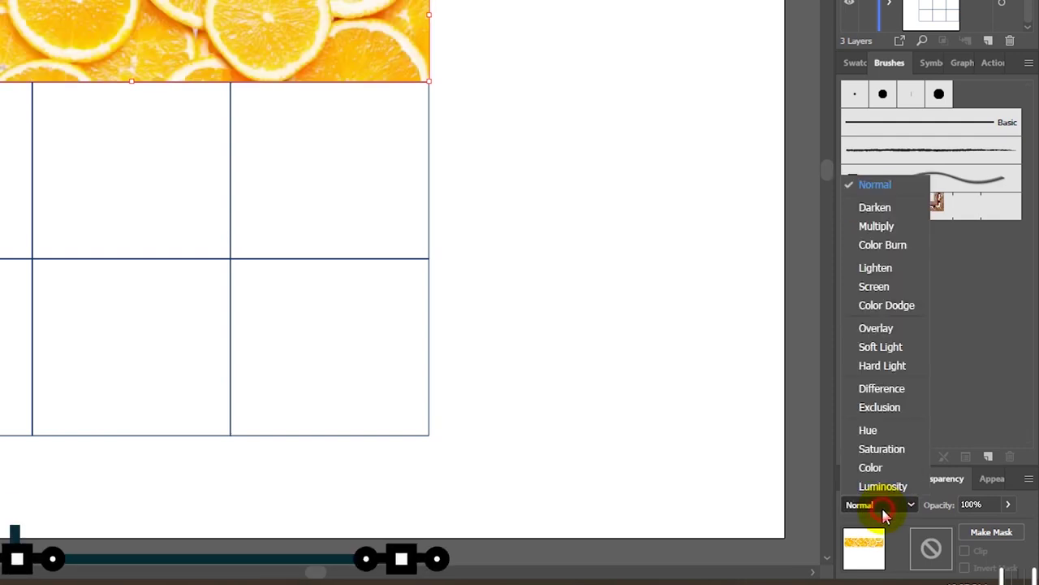
left_click(894, 247)
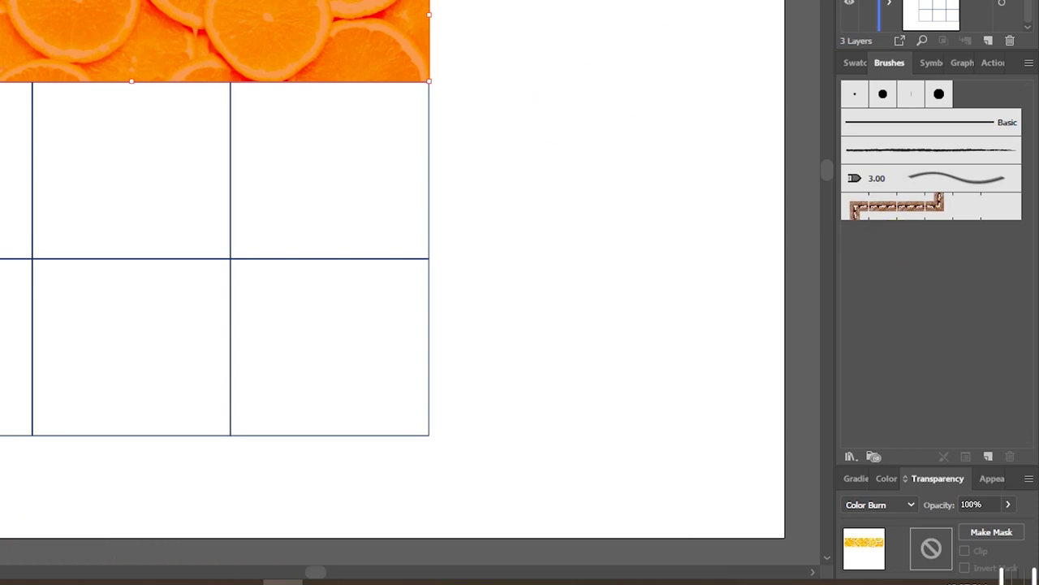
left_click(1002, 170)
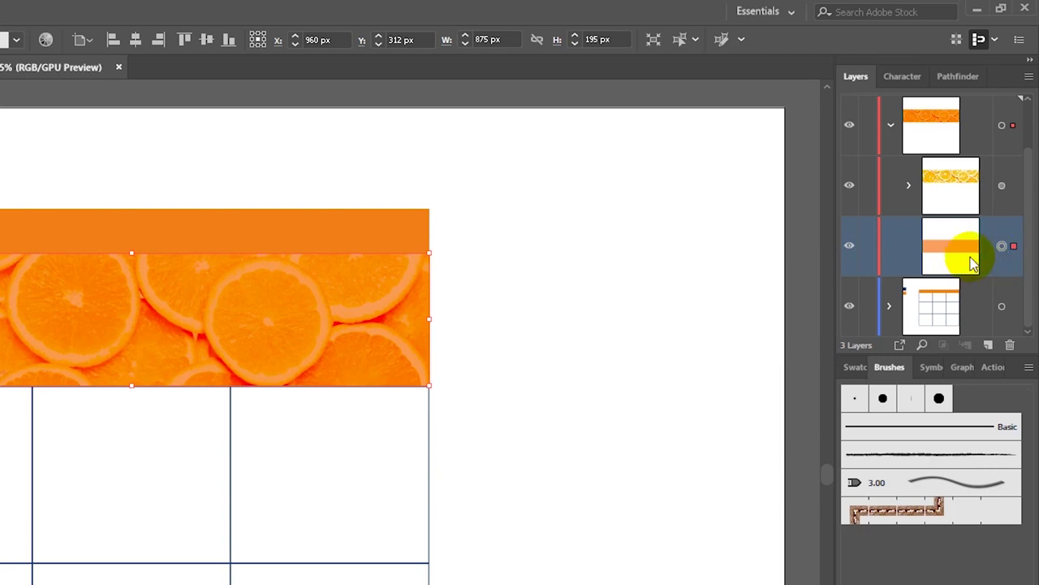
Step: Set the light-orange rectangle behind the photo to 40% opacity
left_click_drag(232, 299, 229, 417)
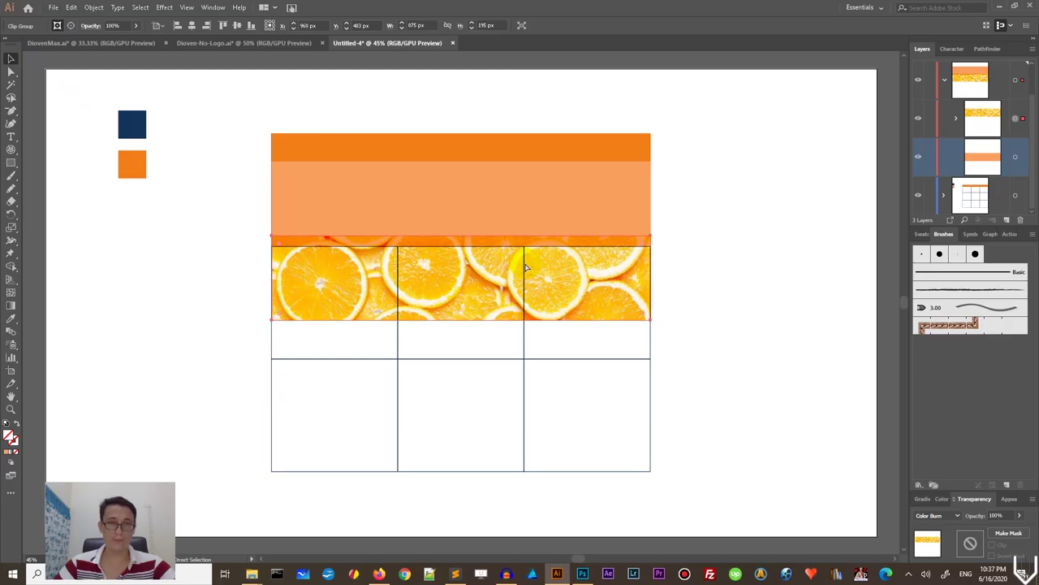
left_click(505, 193)
key("ctrl+z")
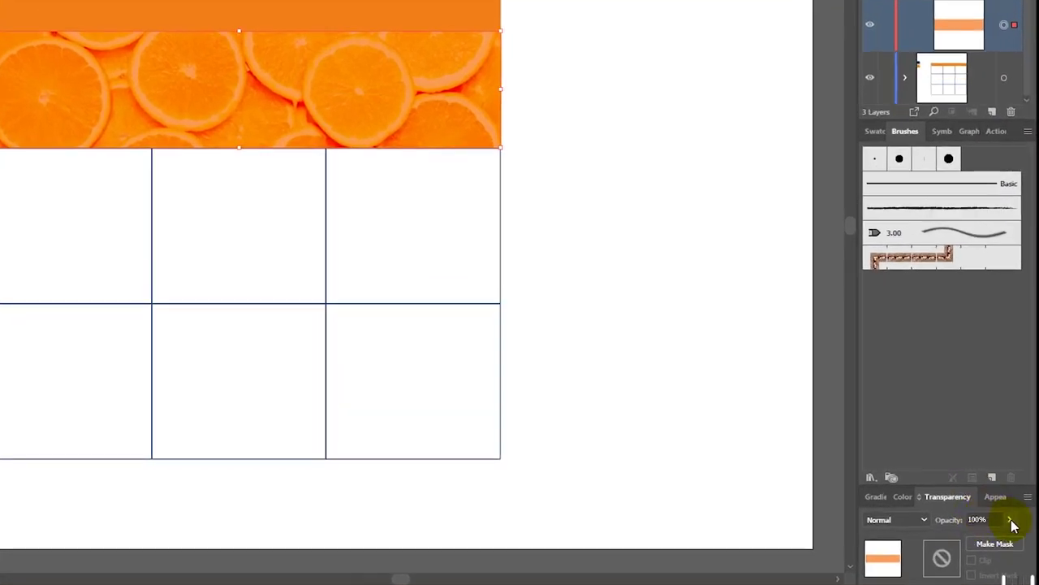
left_click(1004, 535)
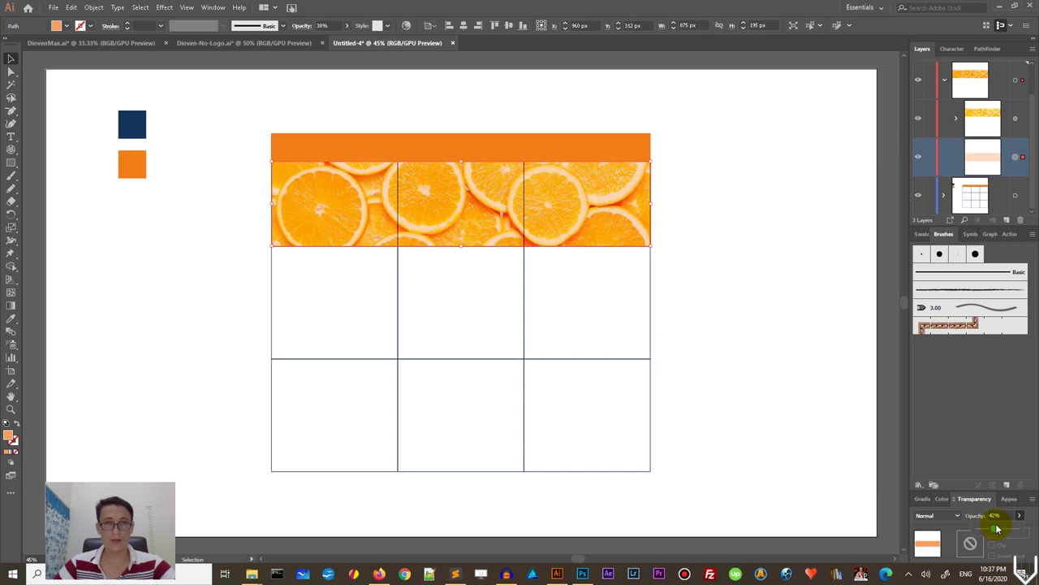
left_click_drag(998, 528, 1002, 527)
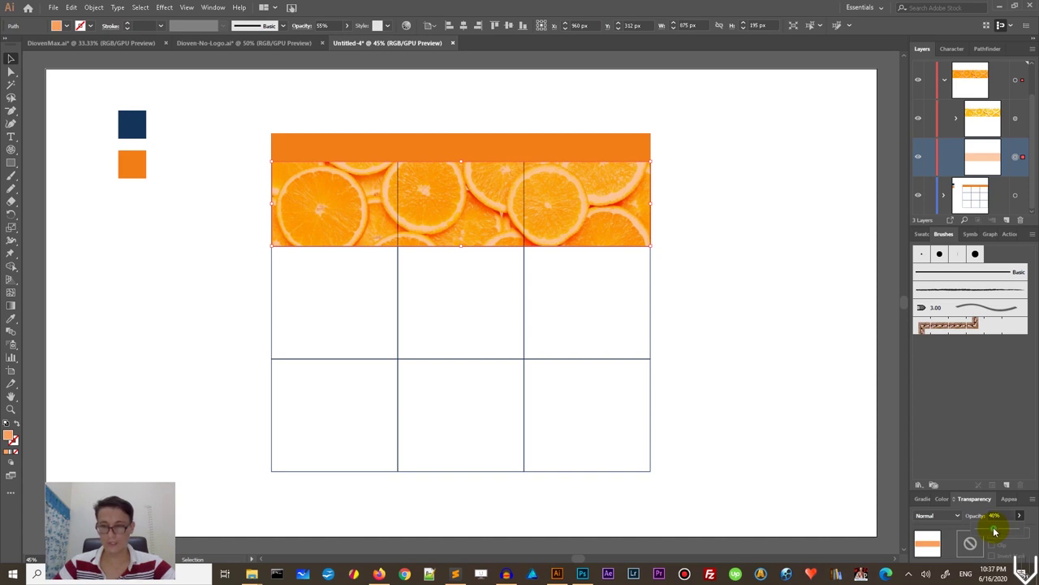
left_click(780, 227)
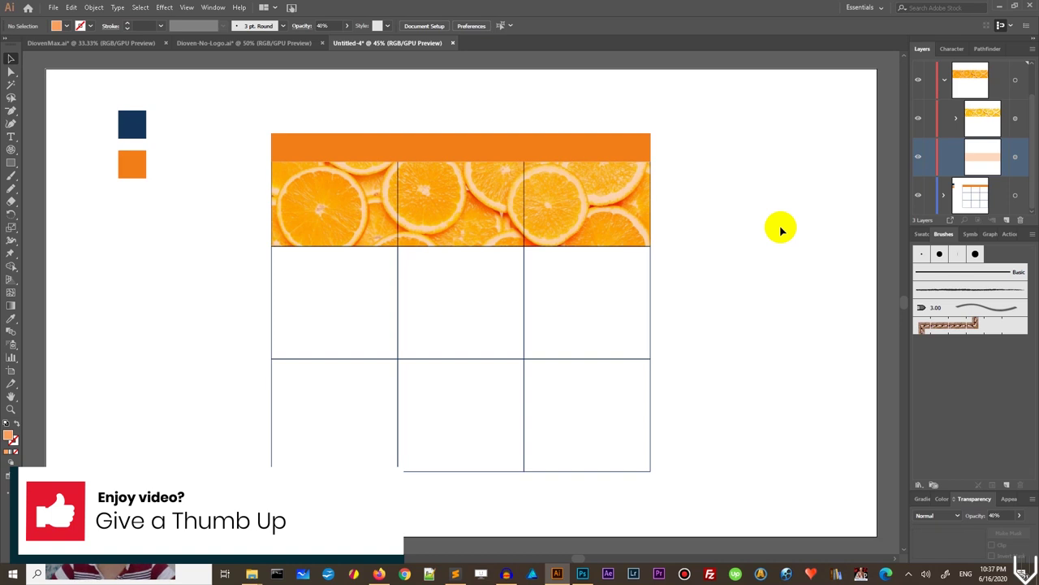
Step: Confirm the fill colour, collapse the top layer, and lock the orange-slice image layer
double_click(9, 438)
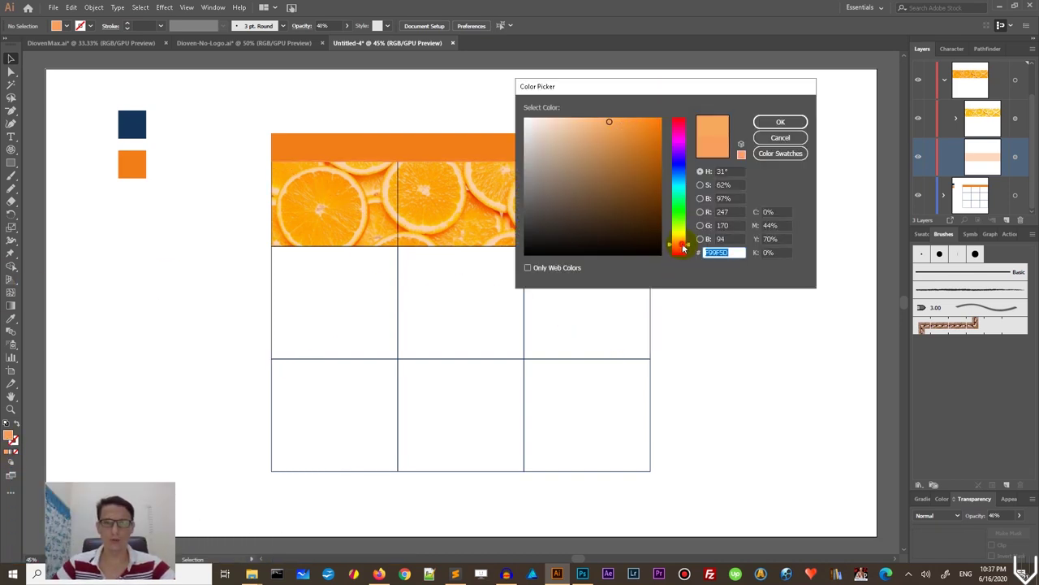
key("Return")
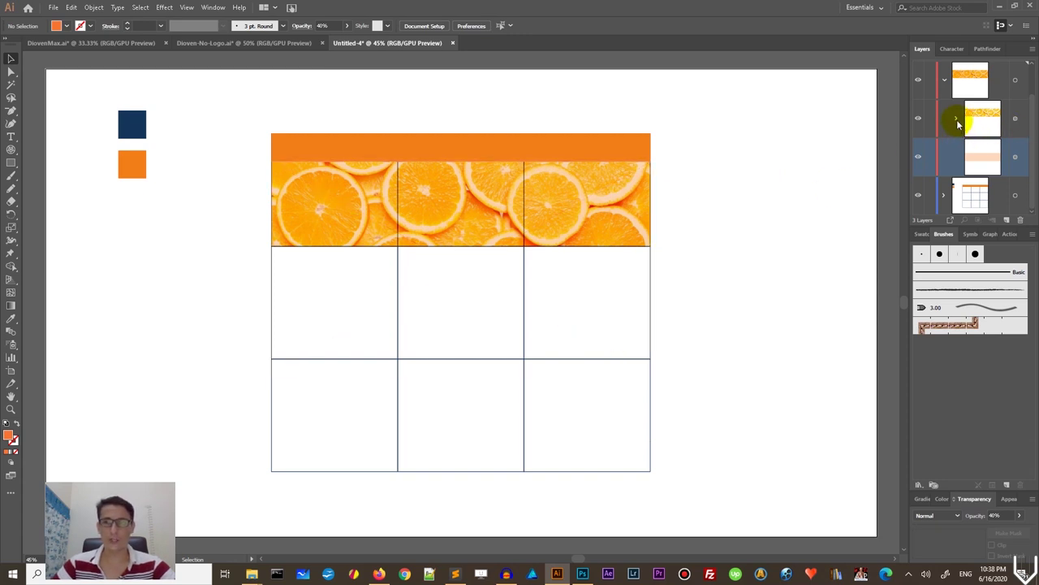
left_click(944, 83)
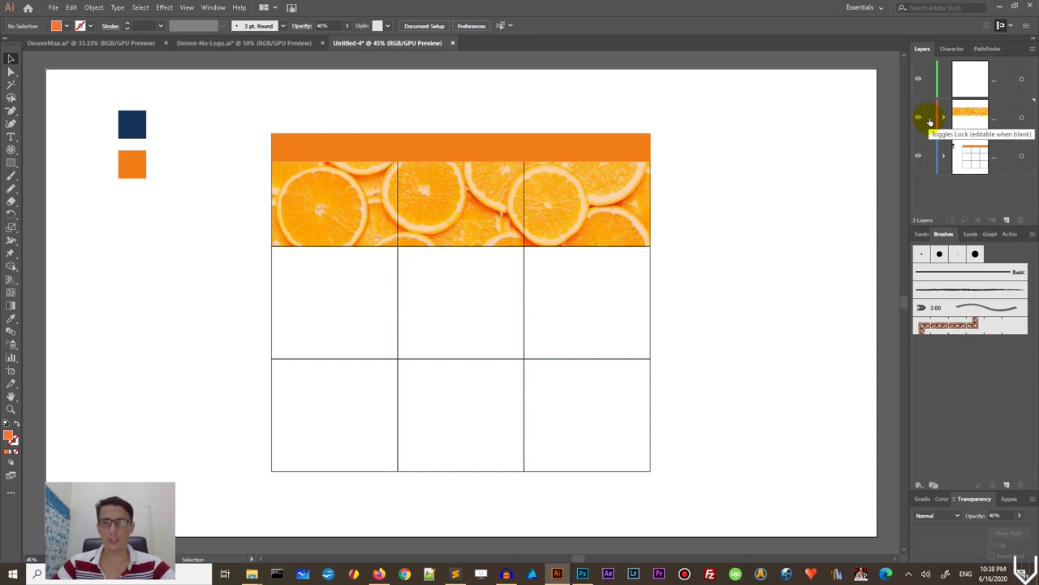
left_click(930, 118)
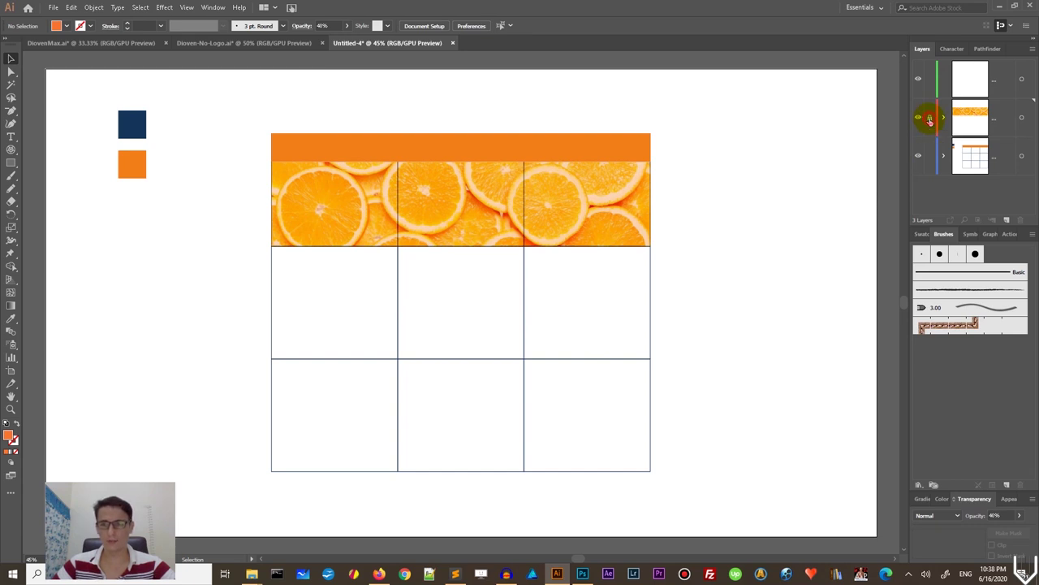
left_click(539, 139)
Step: Alt-drag a copy of the 875 × 65 px orange top bar down to the grid's bottom edge
left_click_drag(619, 146, 566, 454)
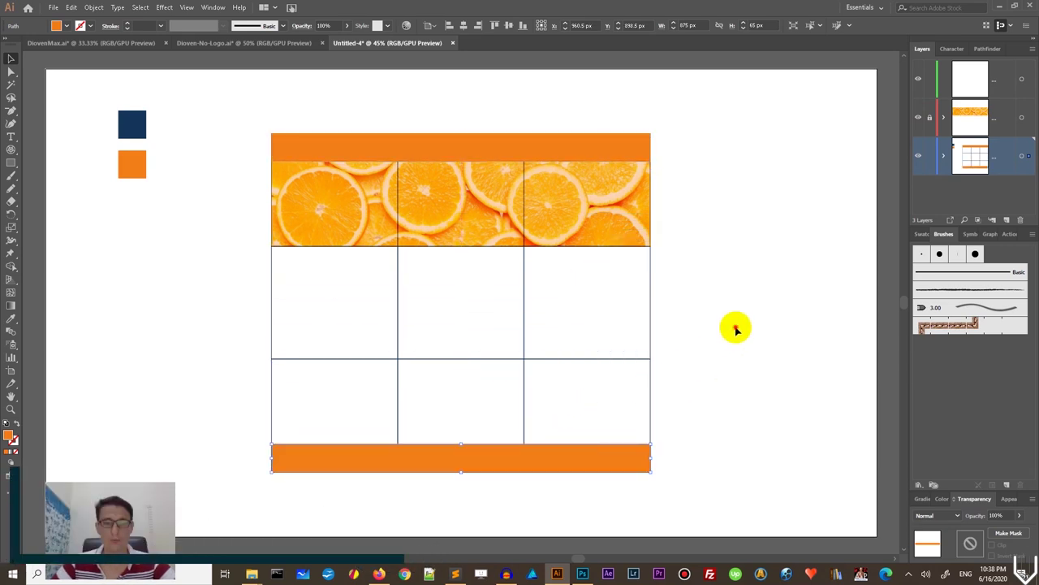
left_click(735, 329)
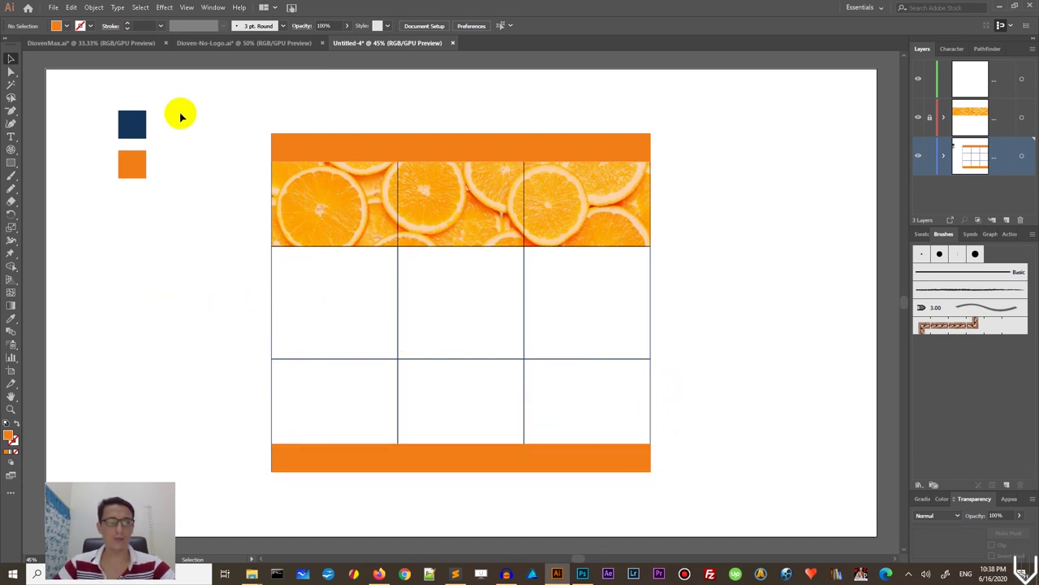
key("ctrl+shift+Tab")
Step: Paste the Dioven Max title, tagline and Diosmin/hisperidine text into Untitled-4's middle row
left_click(304, 345)
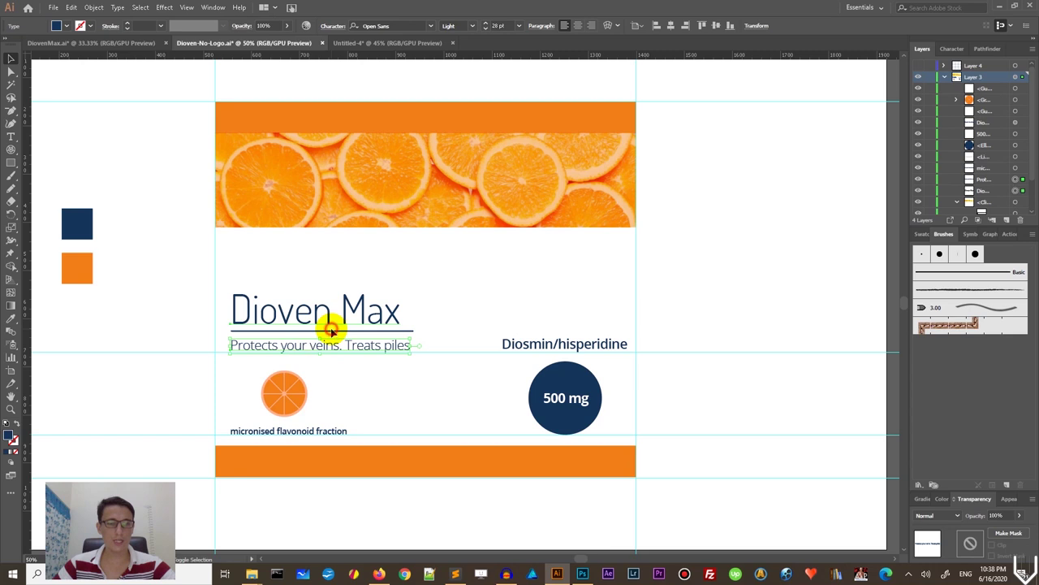
left_click_drag(466, 285, 350, 343)
left_click(555, 342, "shift")
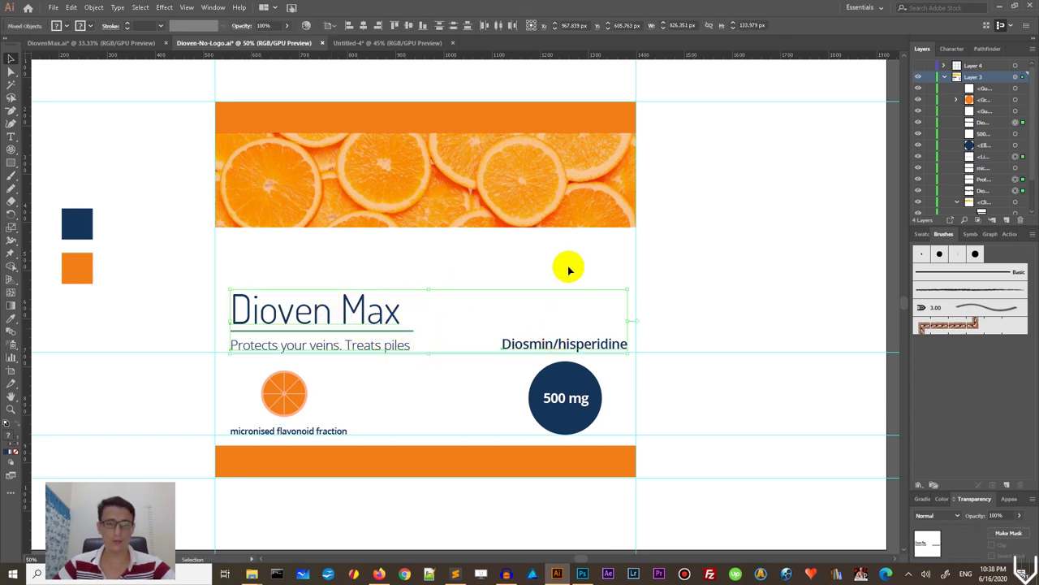
left_click(366, 42)
key("ctrl+v")
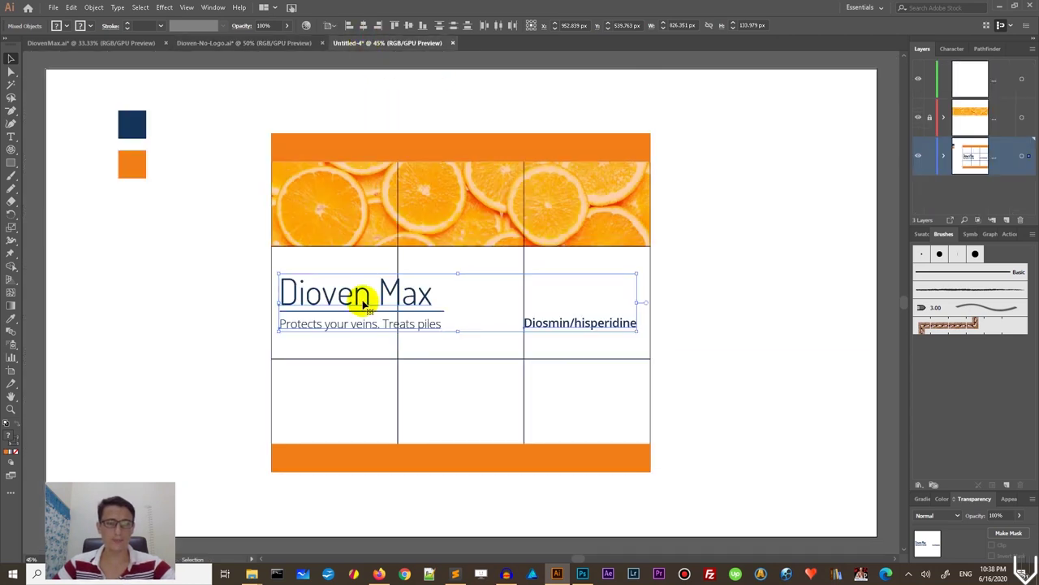
left_click_drag(363, 301, 363, 329)
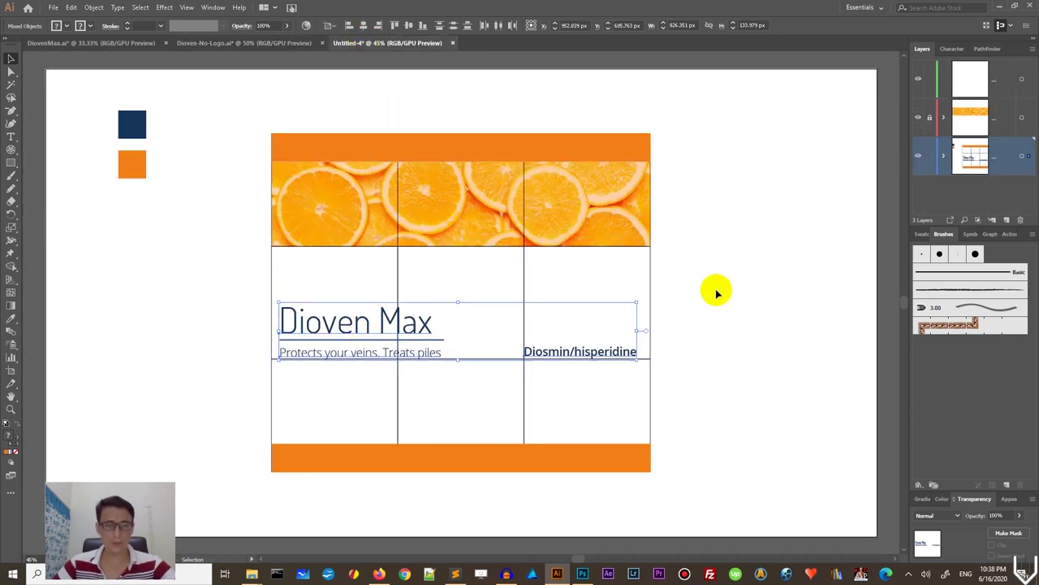
key("Right")
key("Right")
key("Right")
key("Right")
key("Right")
key("Right")
key("Right")
key("Right")
key("Right")
key("Right")
key("Right")
key("Right")
key("Right")
key("Right")
key("Right")
key("Right")
key("Right")
key("Right")
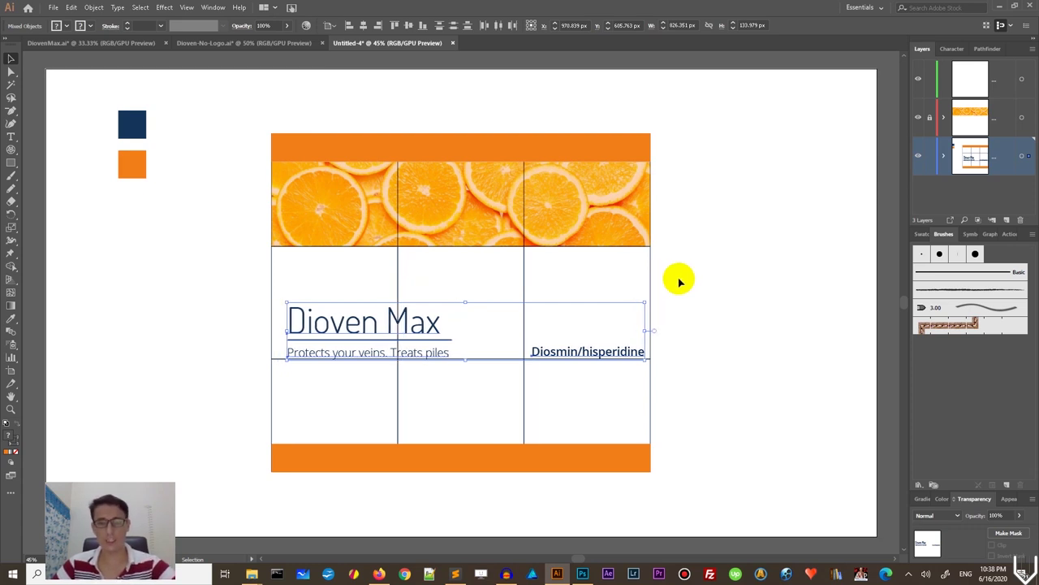
Step: Check the pasted title, tagline and Diosmin/hisperidine text one by one
left_click(679, 281)
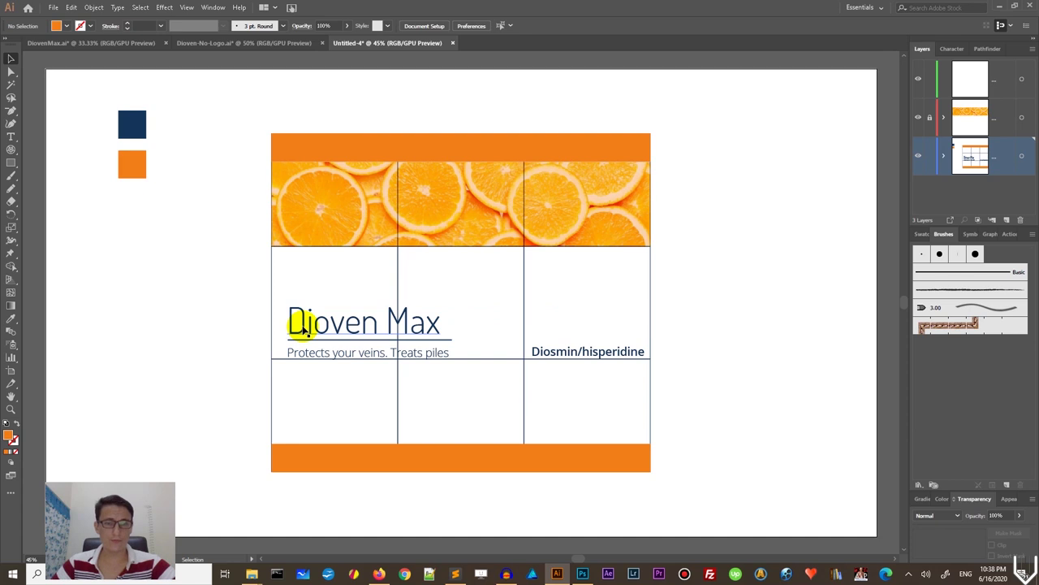
left_click(299, 323)
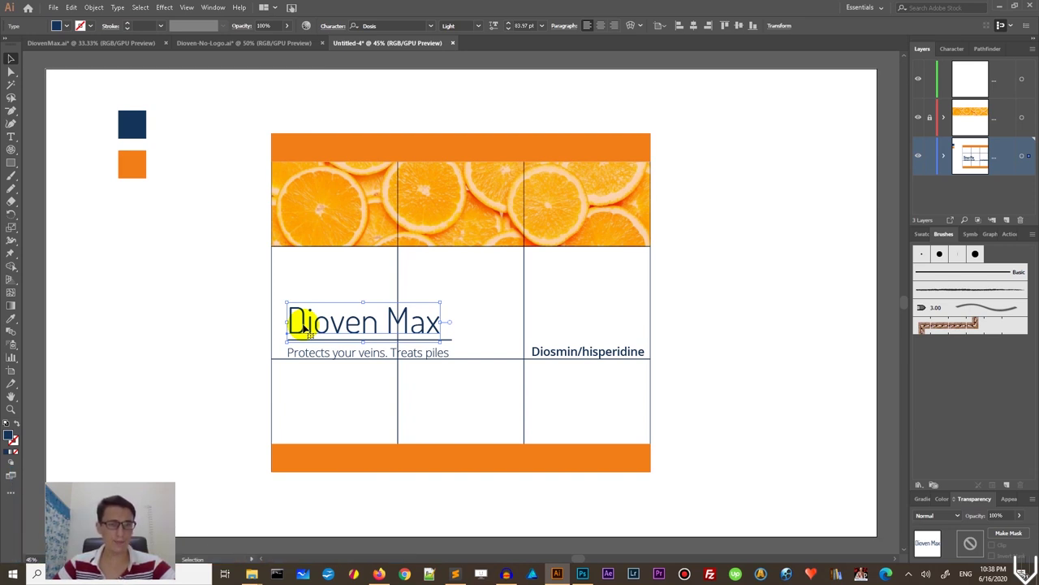
left_click(305, 352)
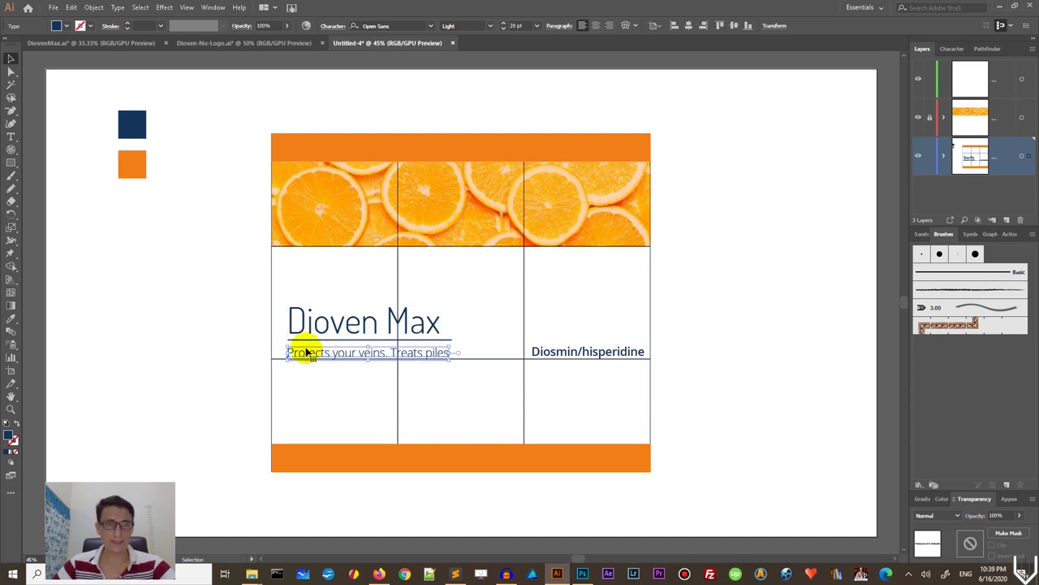
left_click(604, 352)
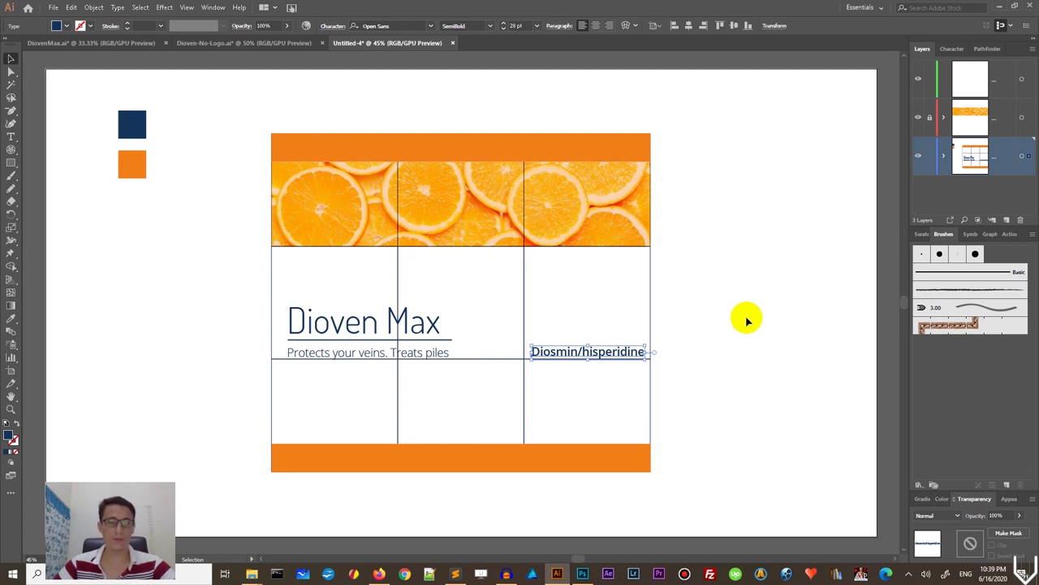
left_click(221, 42)
Step: Copy the navy 500 mg circle and its label from Dioven-No-Logo.ai into Untitled-4's lower-right cell
left_click(573, 402)
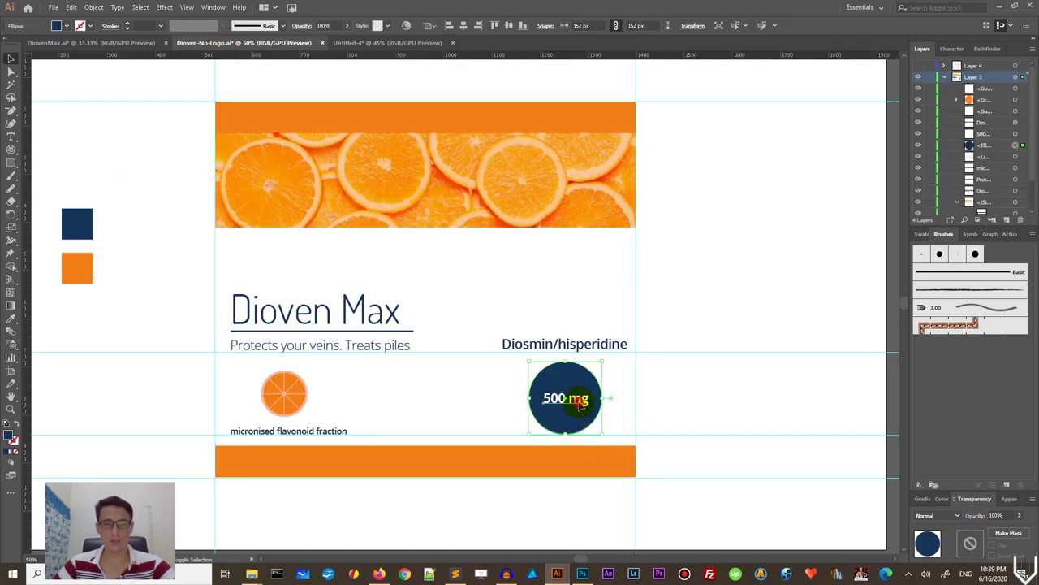
left_click(578, 399, "shift")
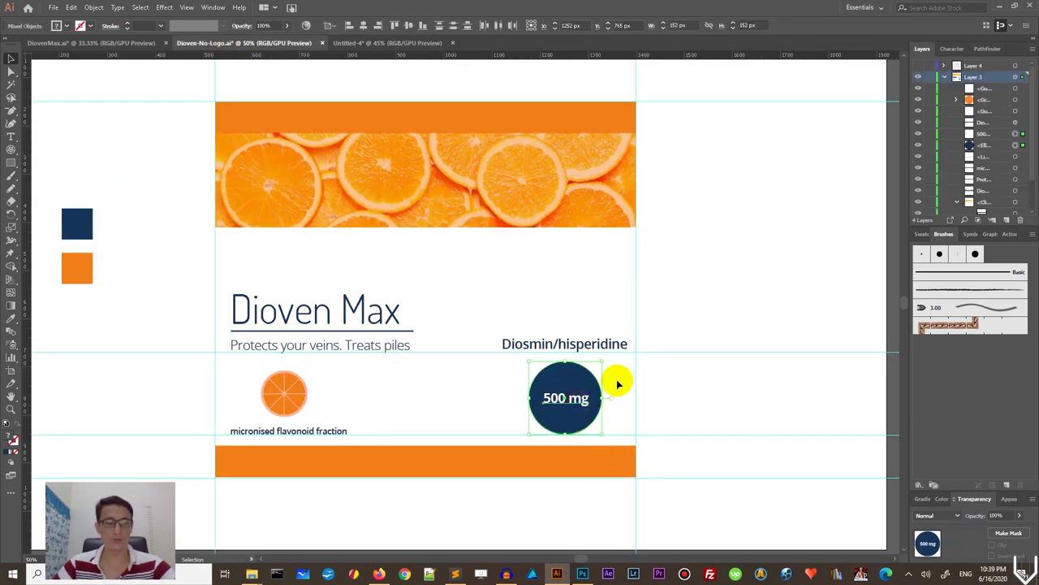
left_click(385, 42)
key("ctrl+v")
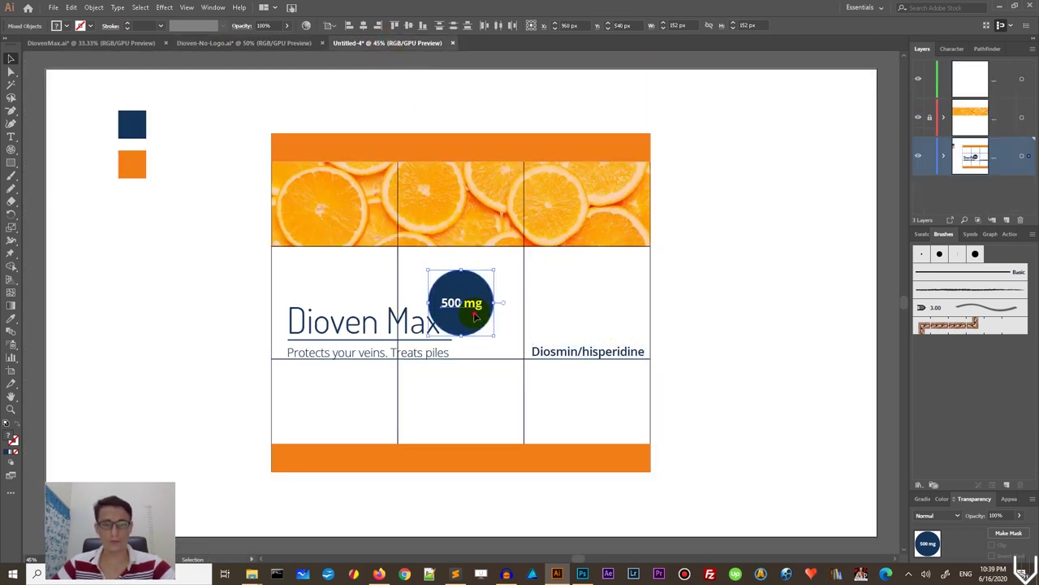
left_click_drag(476, 317, 601, 411)
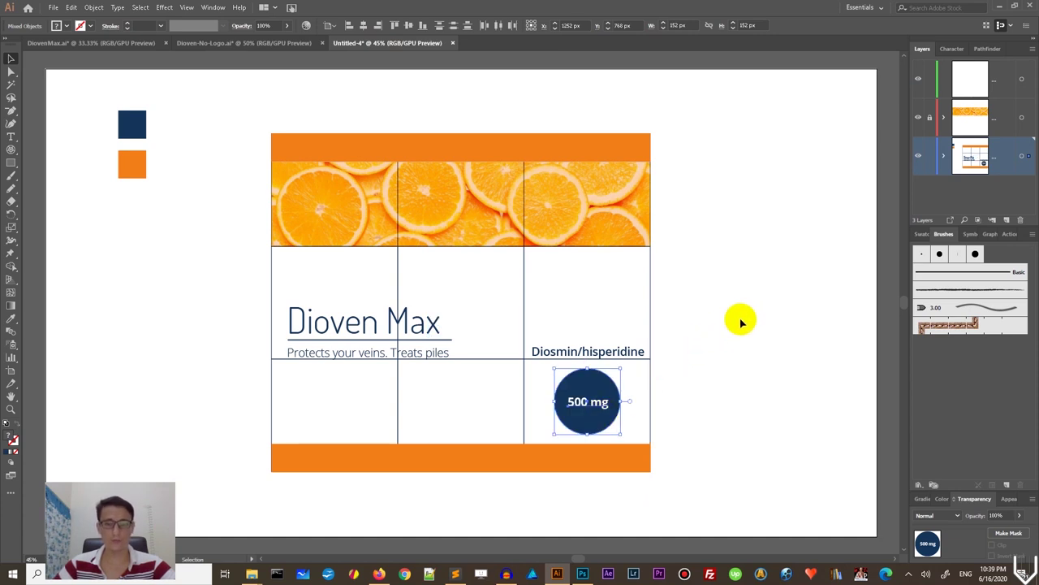
left_click(712, 318)
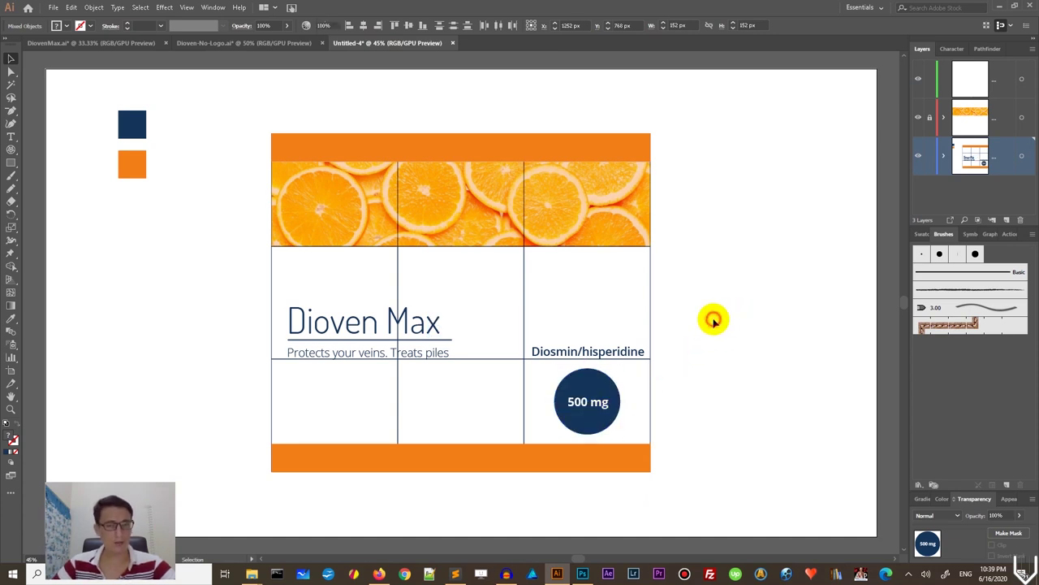
left_click(601, 382)
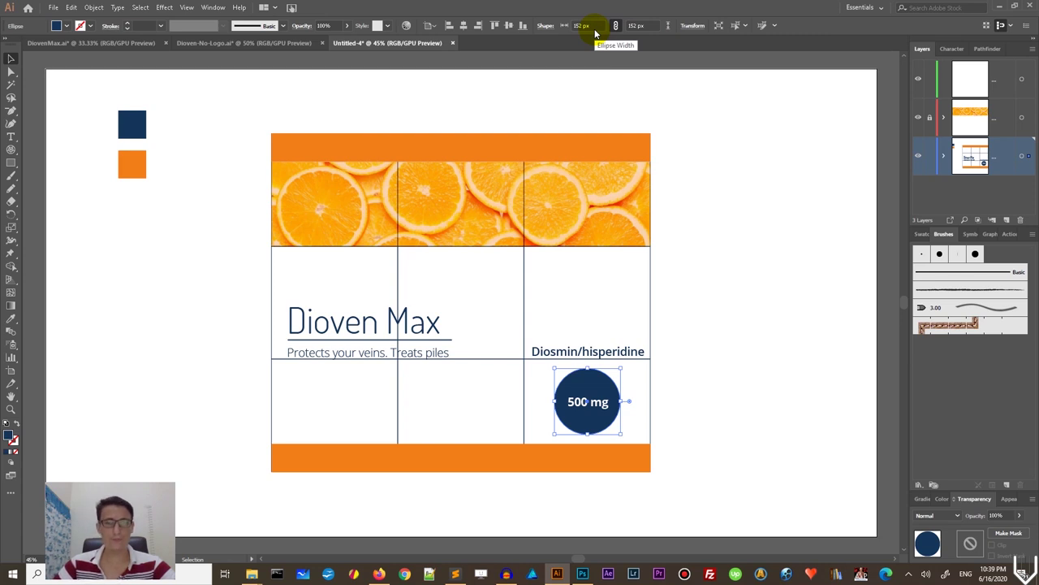
left_click(365, 323)
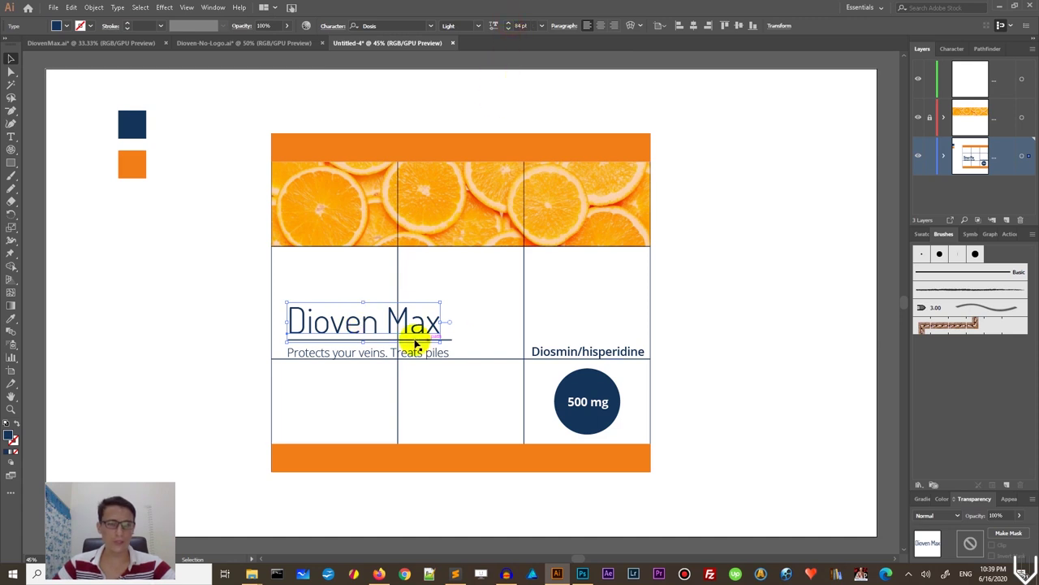
left_click(366, 351)
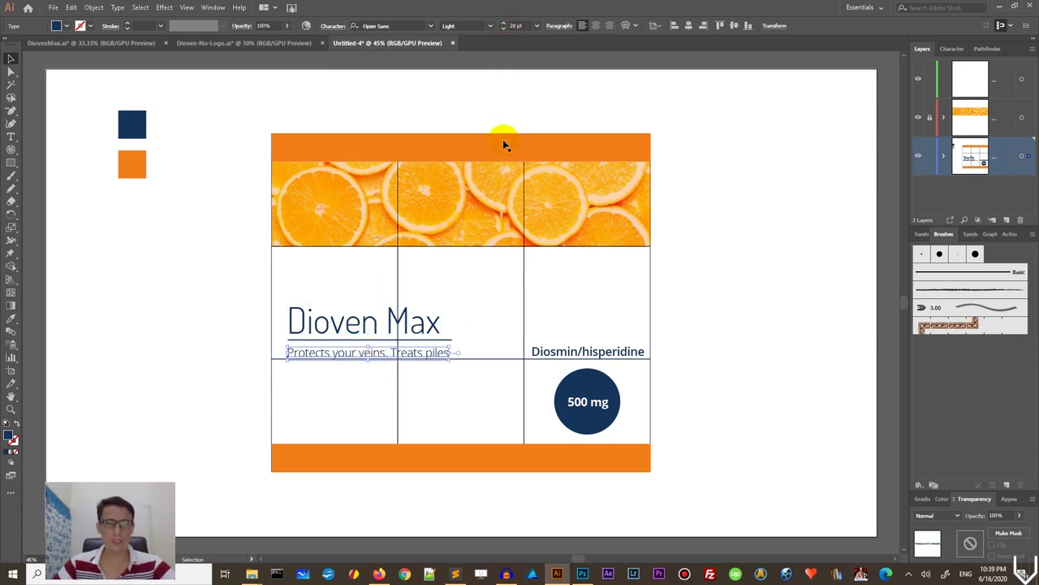
left_click(442, 337)
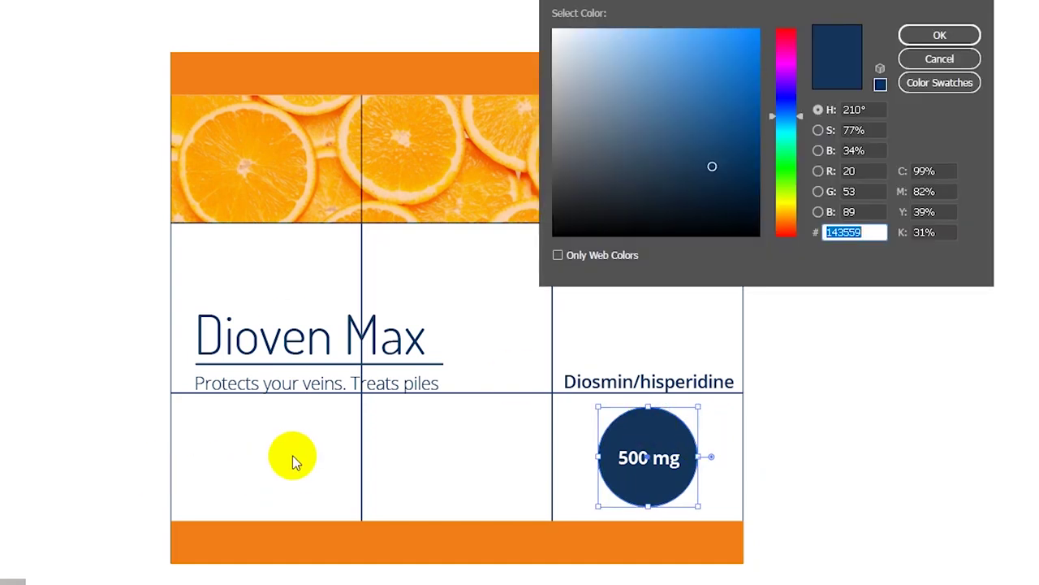
left_click(921, 34)
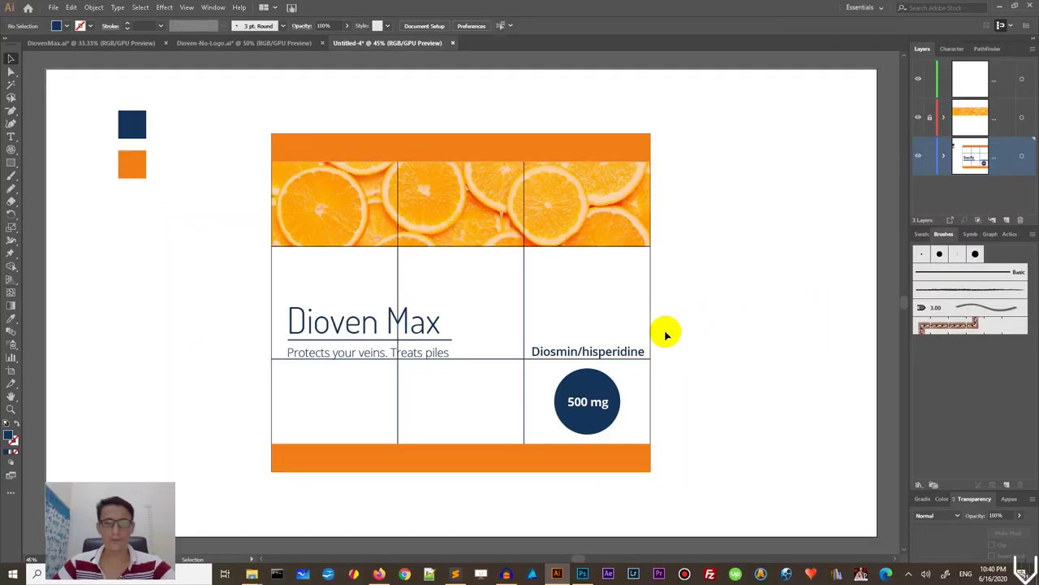
left_click(700, 379)
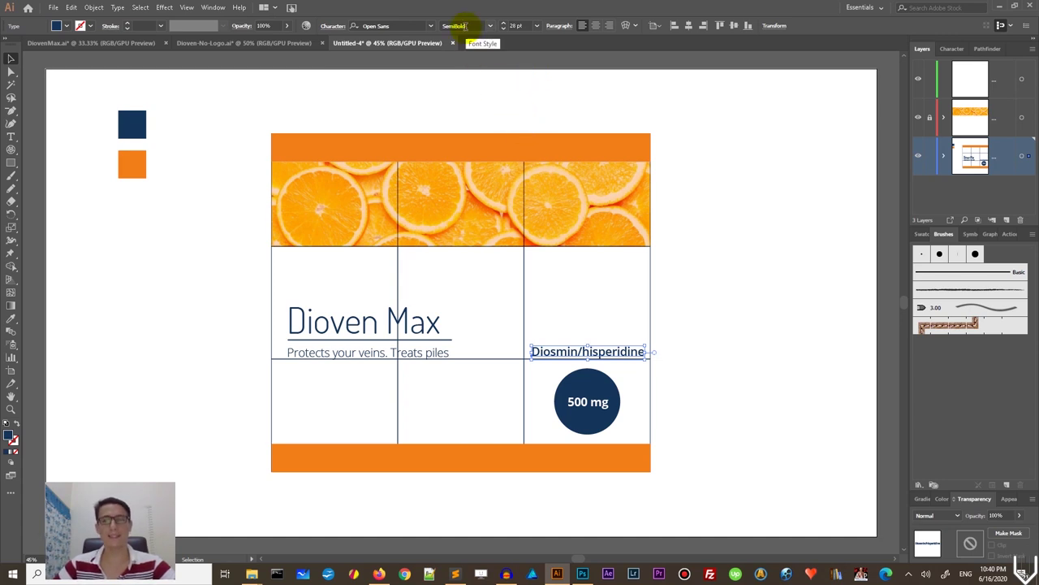
left_click(582, 401)
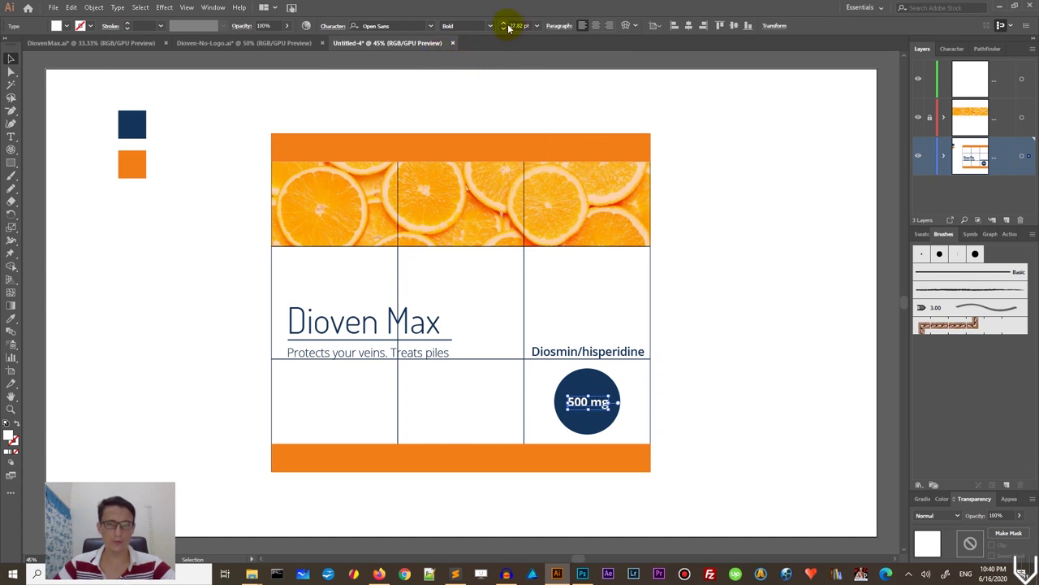
left_click(725, 183)
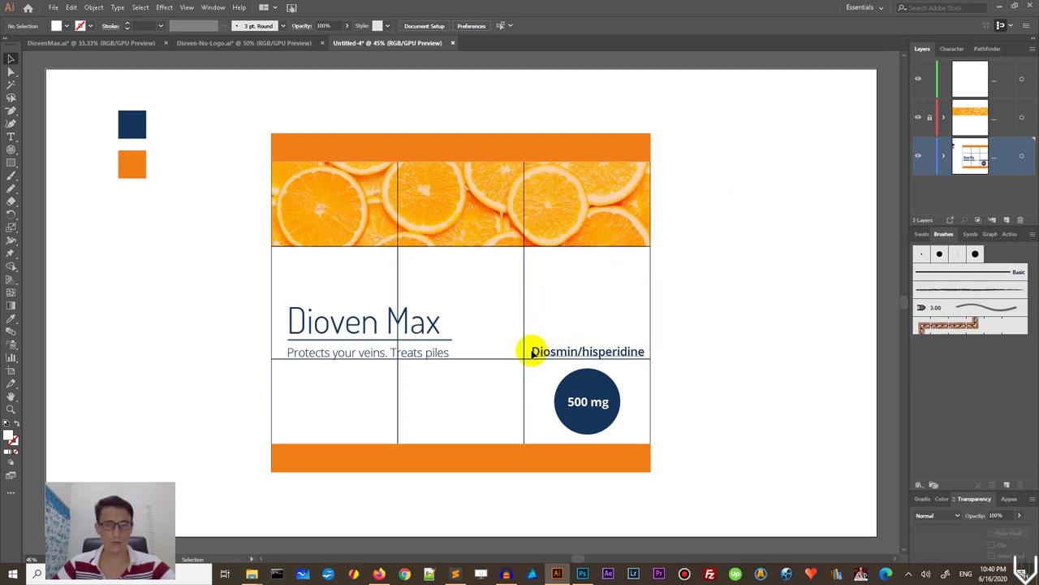
left_click(620, 351)
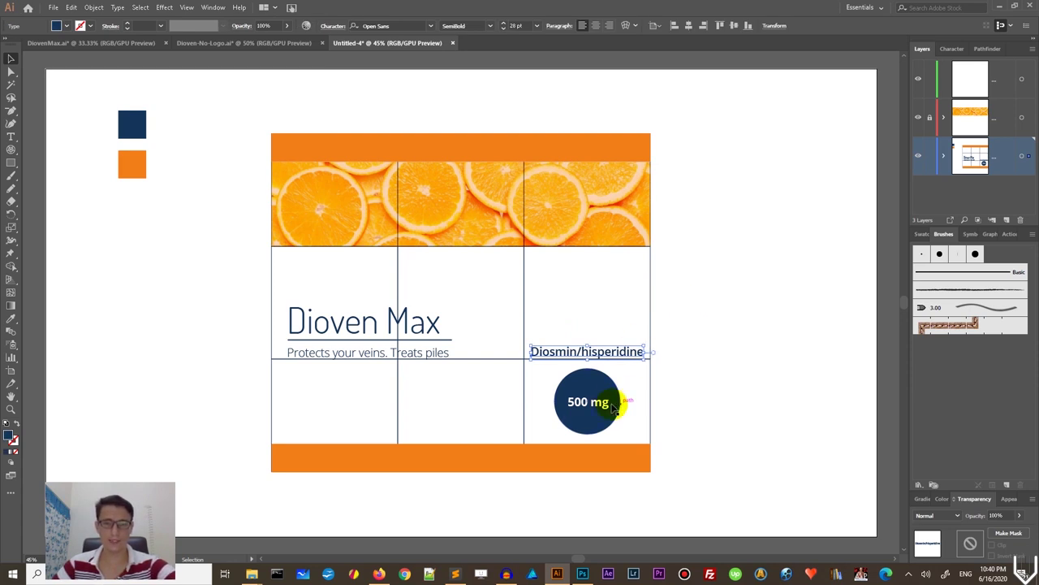
left_click_drag(630, 376, 557, 427)
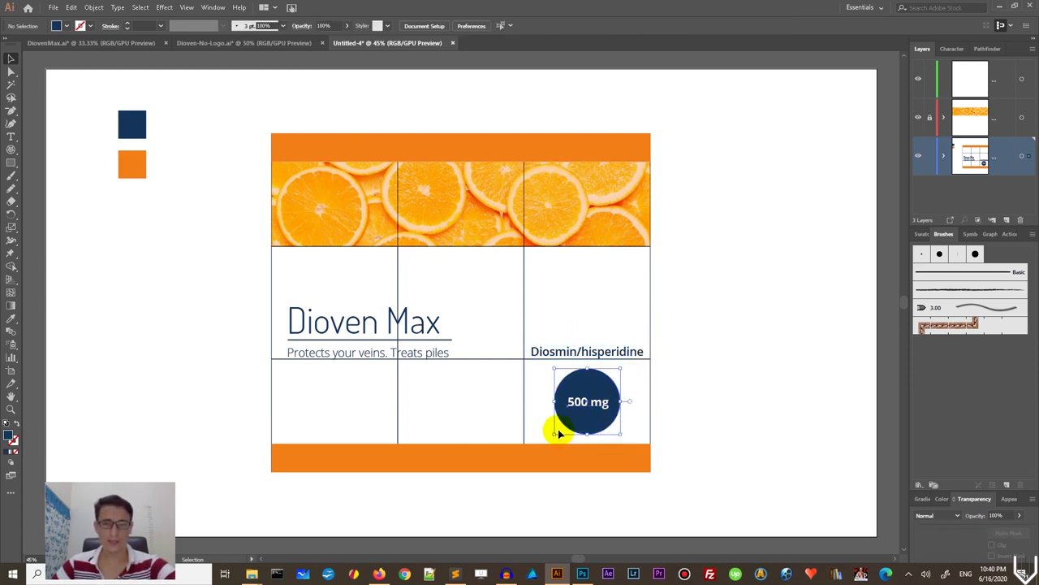
left_click(732, 380)
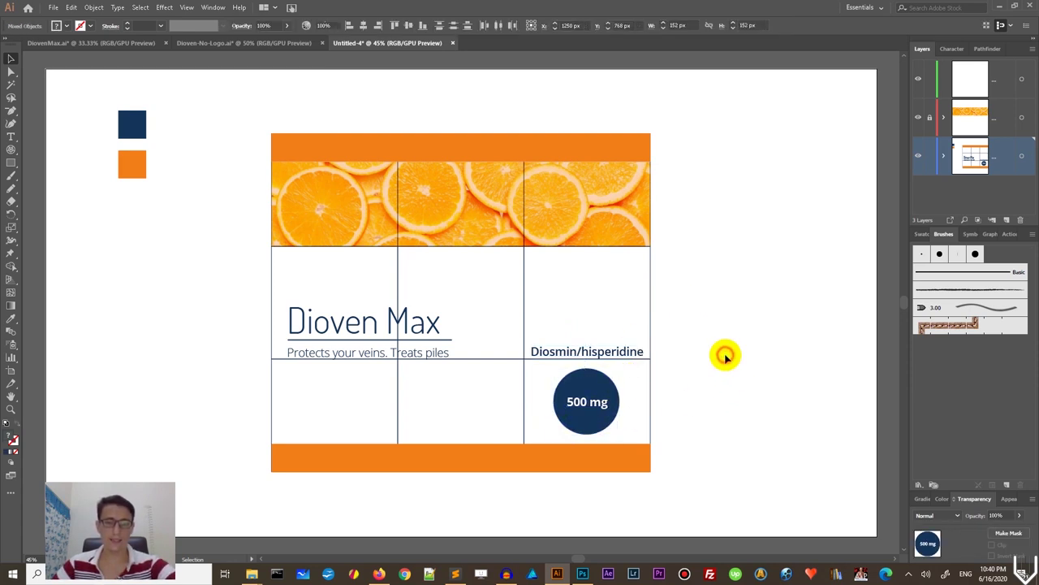
Step: Alt-drag a duplicate of the navy 500 mg circle to the left of the label
left_click(325, 354)
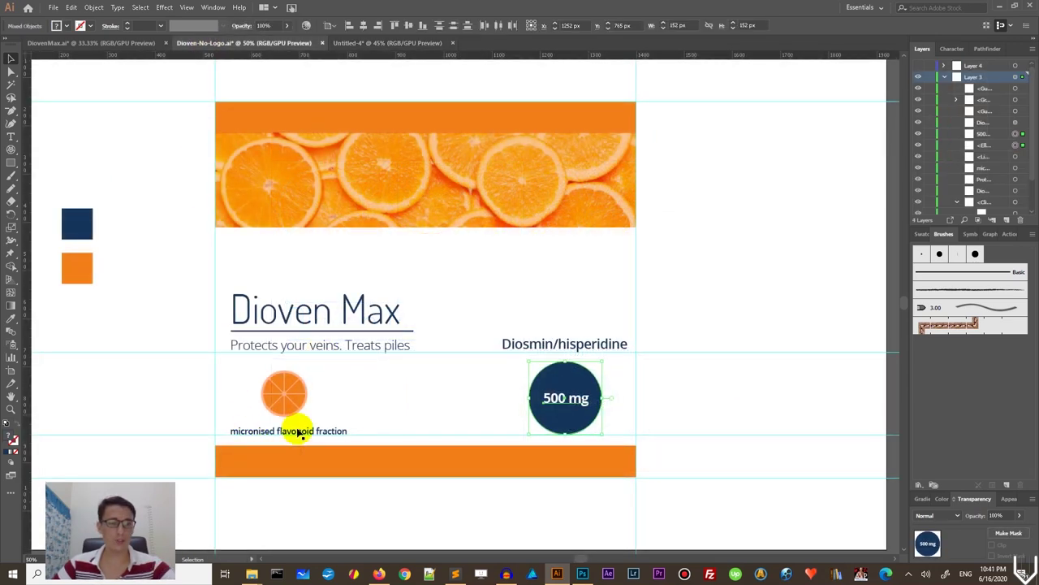
left_click(294, 395)
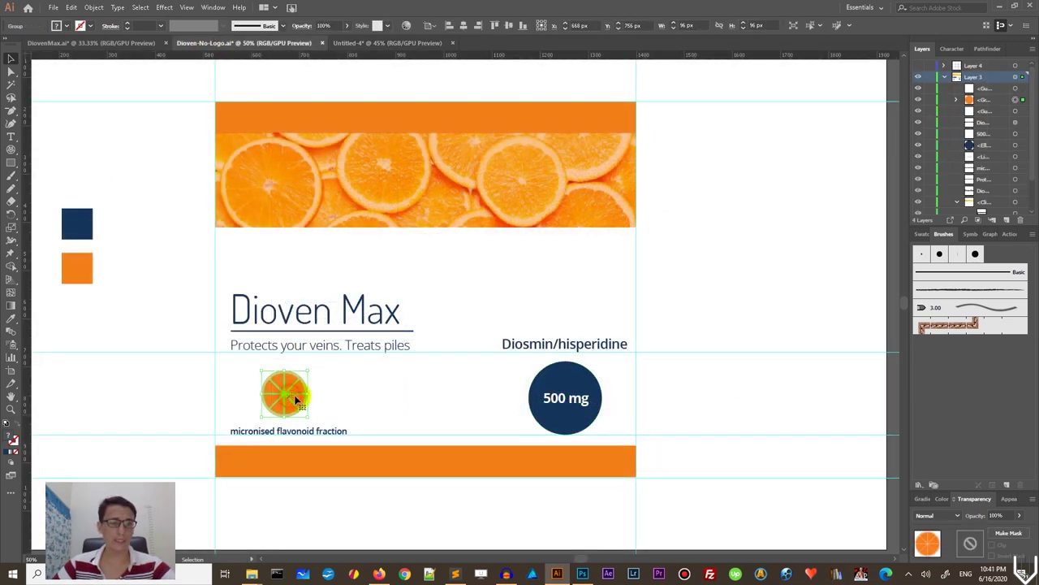
left_click(357, 42)
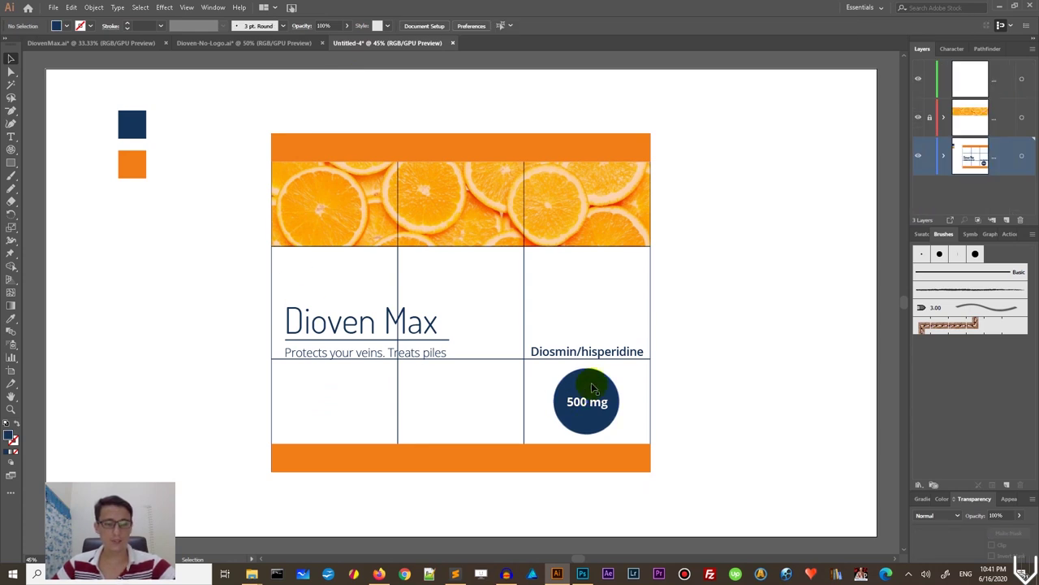
left_click_drag(592, 385, 172, 355)
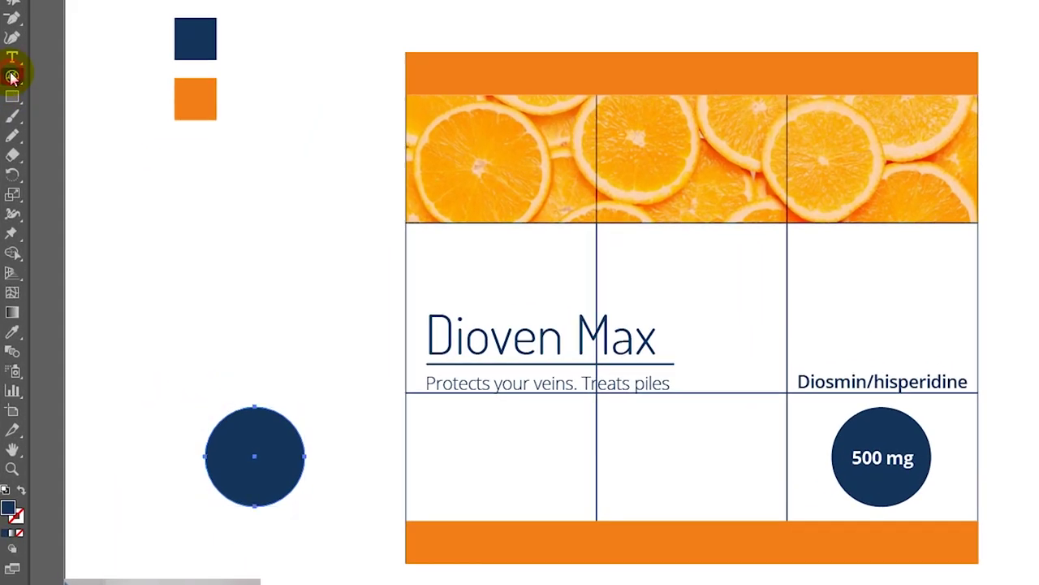
Step: Draw a trial polar grid over the copied circle, undo it, and open the Polar Grid options
left_click_drag(12, 75, 73, 153)
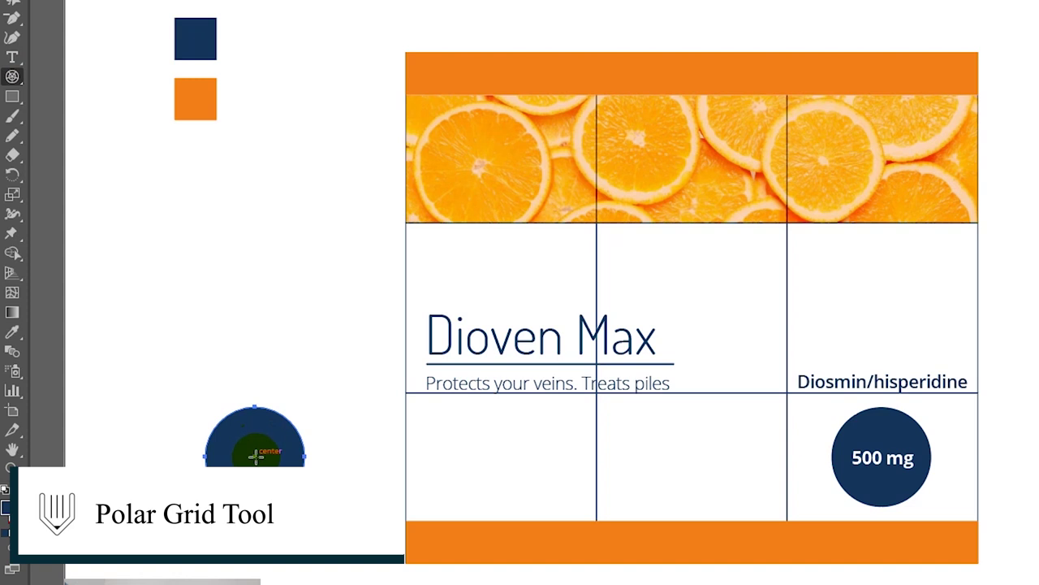
left_click_drag(255, 455, 306, 465)
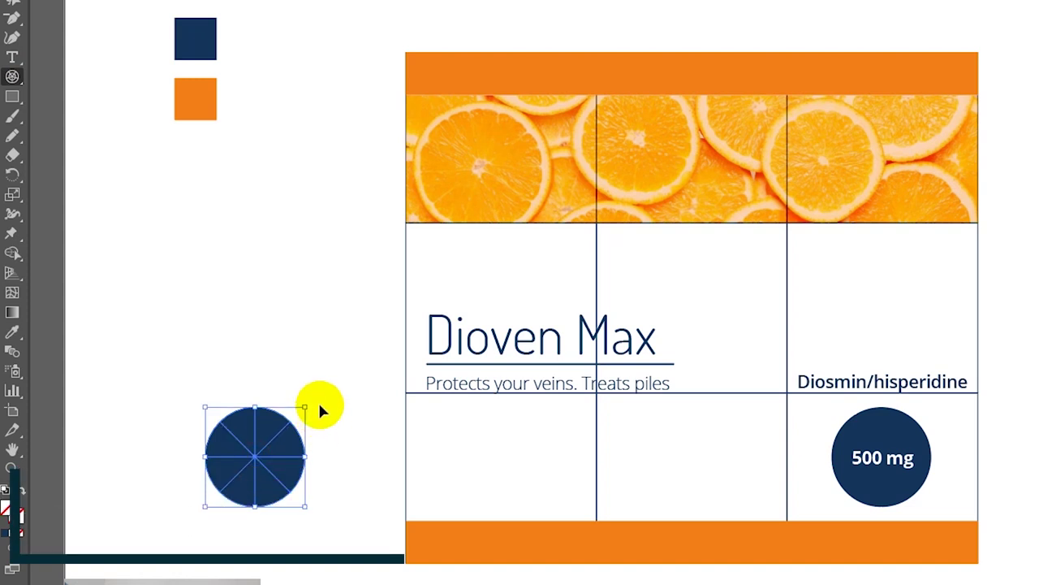
key("ctrl+z")
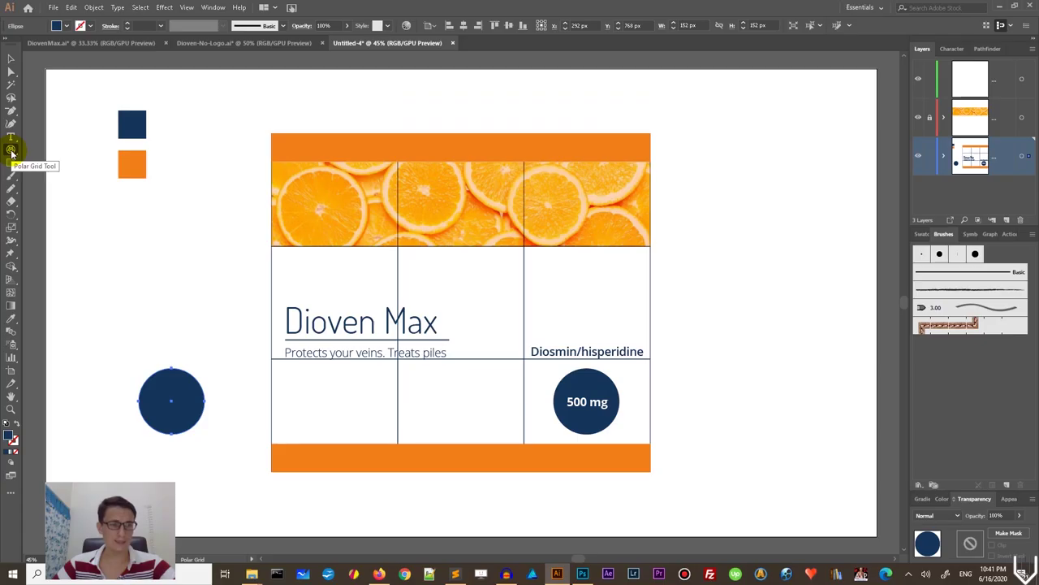
double_click(12, 152)
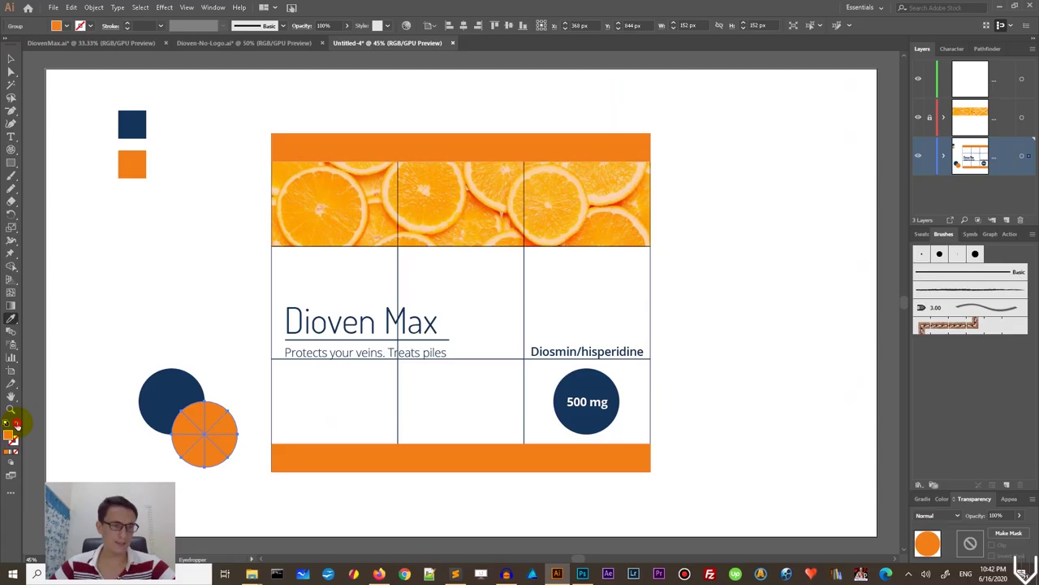
Step: Remove the orange polar grid's fill, move it onto the navy circle, and zoom in
left_click(17, 451)
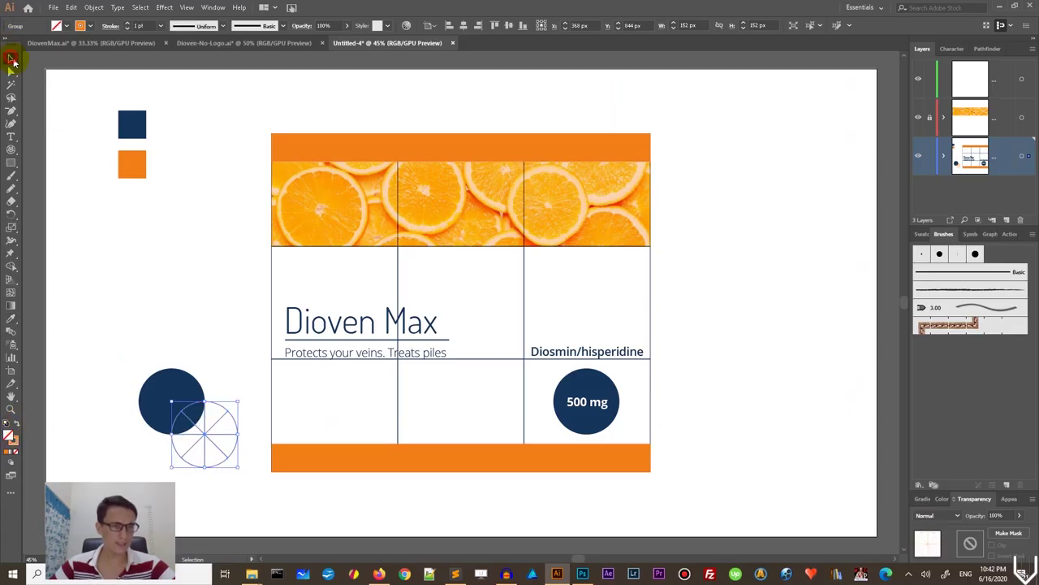
left_click(12, 59)
left_click_drag(231, 414, 199, 385)
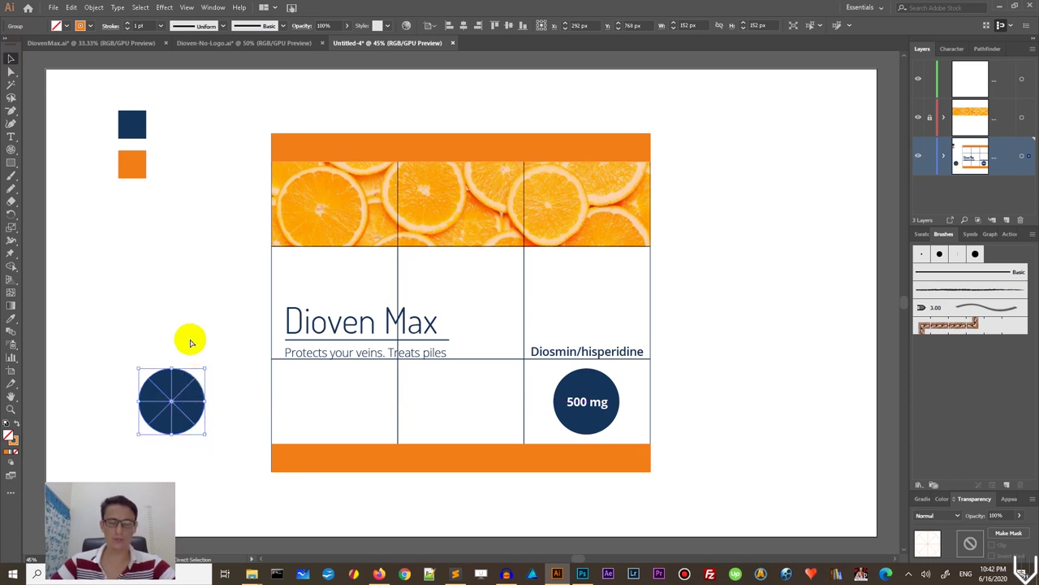
key("ctrl+1")
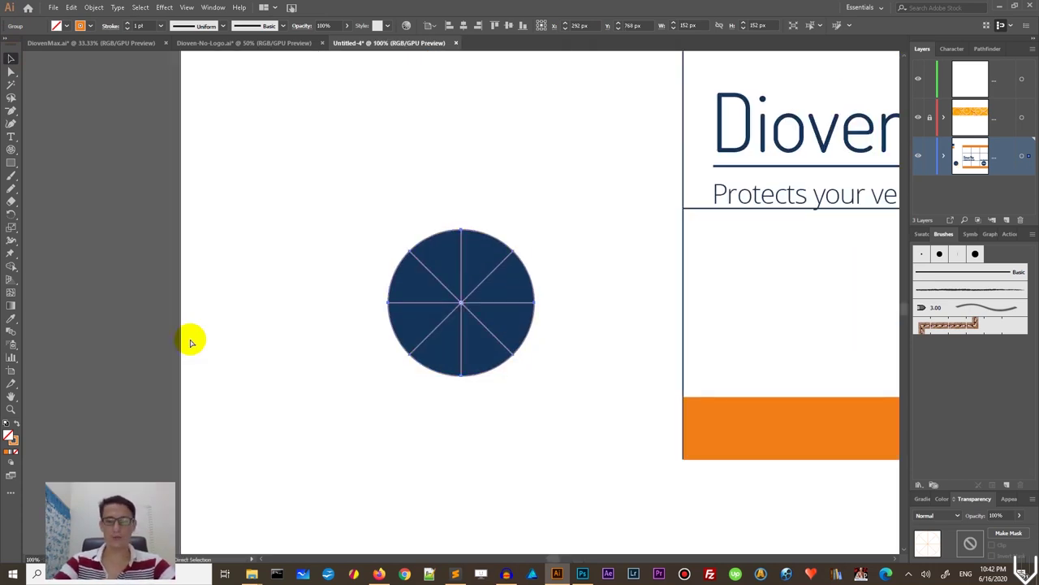
key("ctrl+equal")
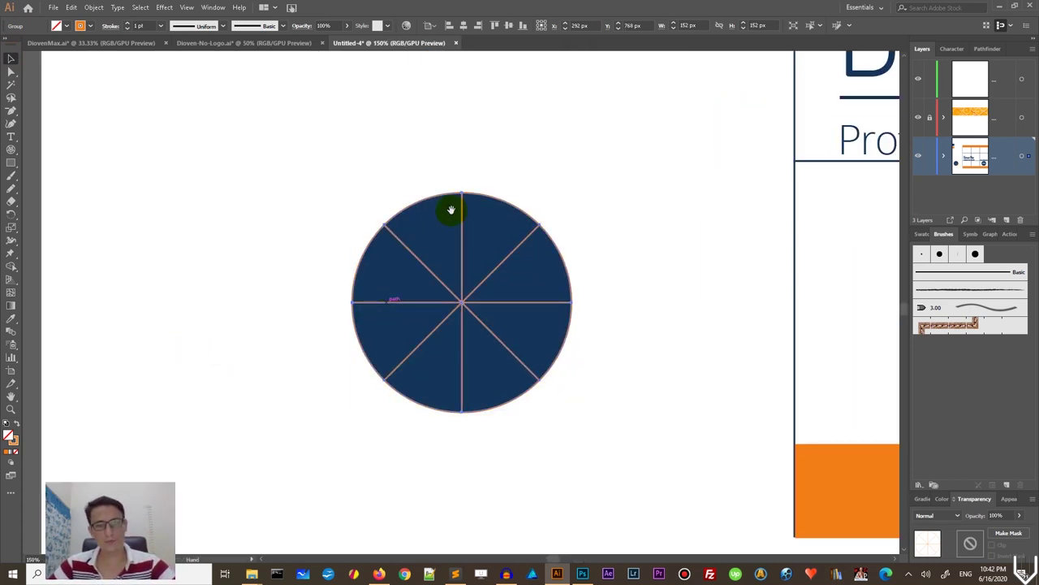
scroll(471, 183, "right", 4)
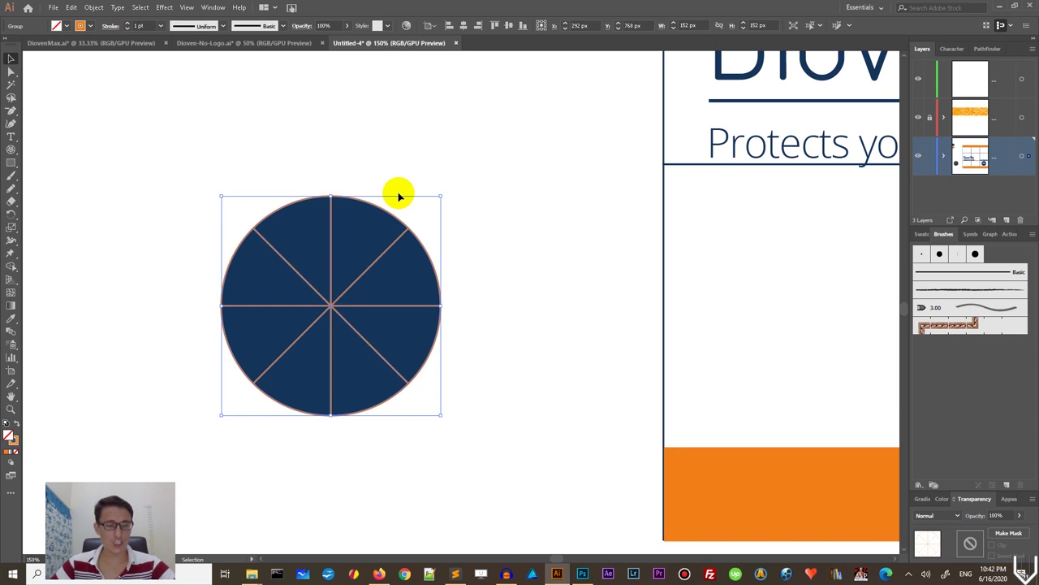
Step: Merge the grid regions with Shape Builder and inspect a diagonal divider in isolation mode
key("shift+m")
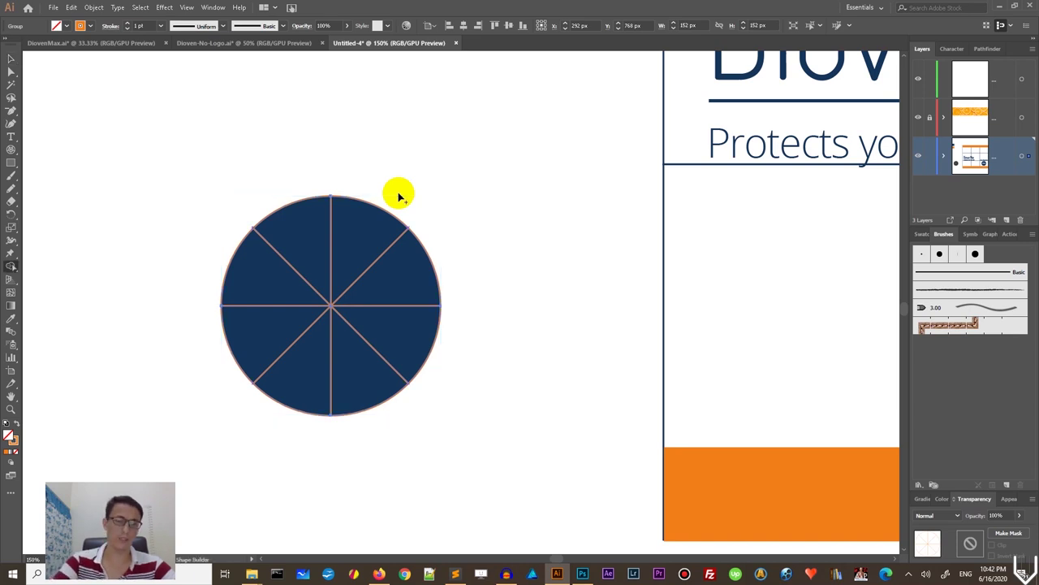
left_click(300, 244)
left_click(11, 58)
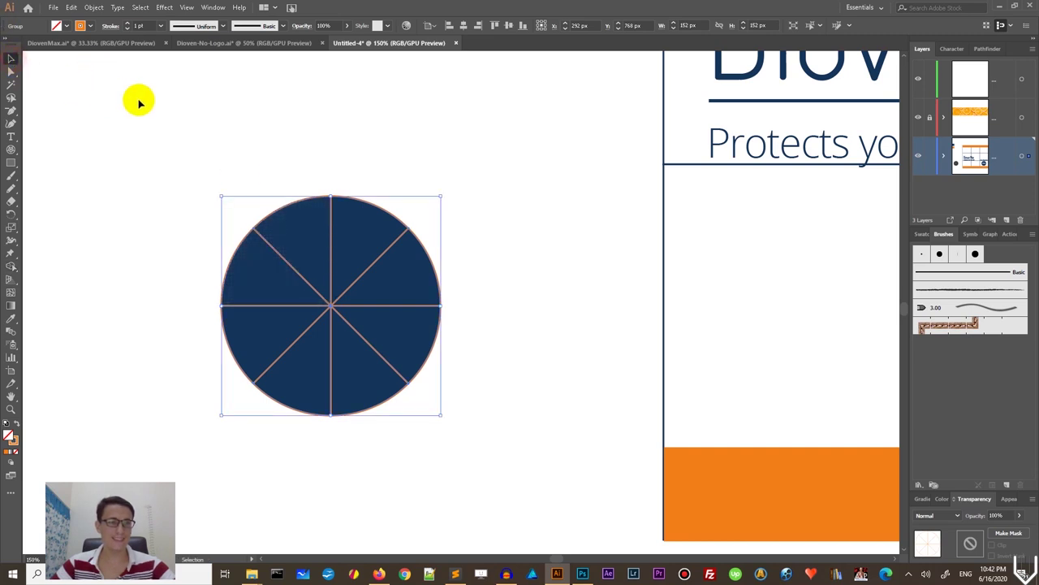
double_click(262, 235)
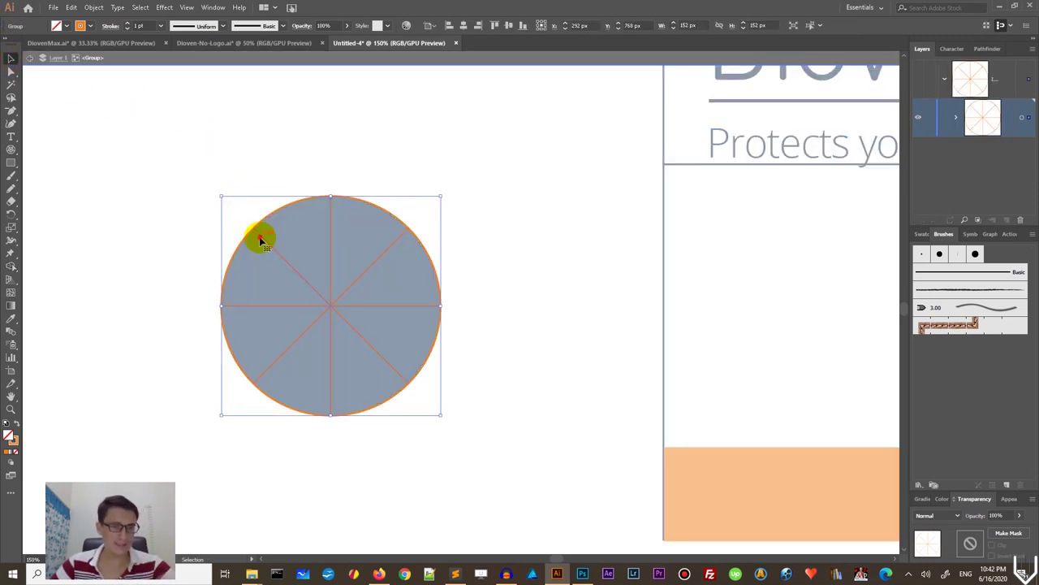
key("a")
left_click(242, 220)
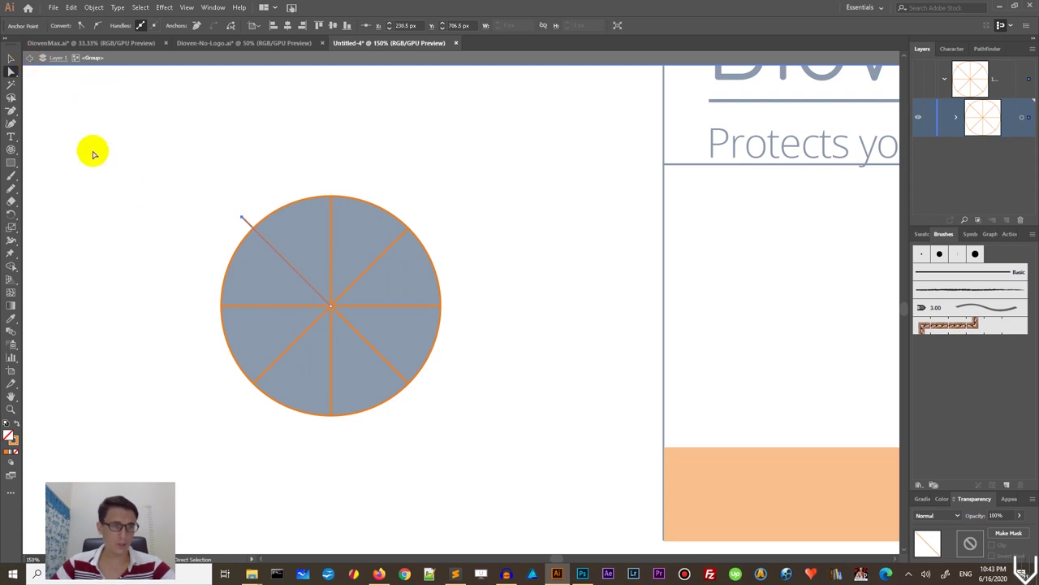
left_click(29, 58)
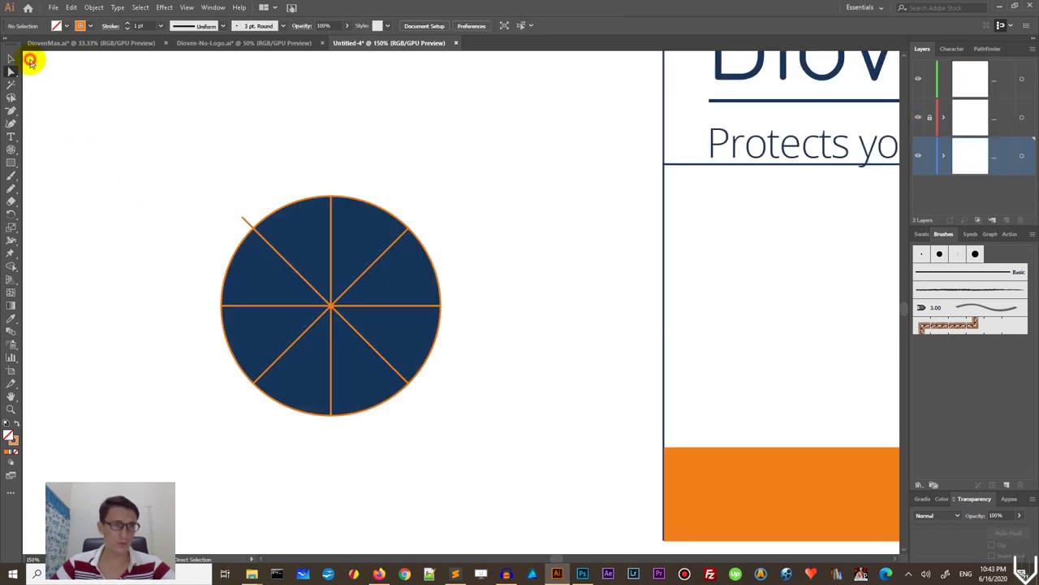
left_click(10, 58)
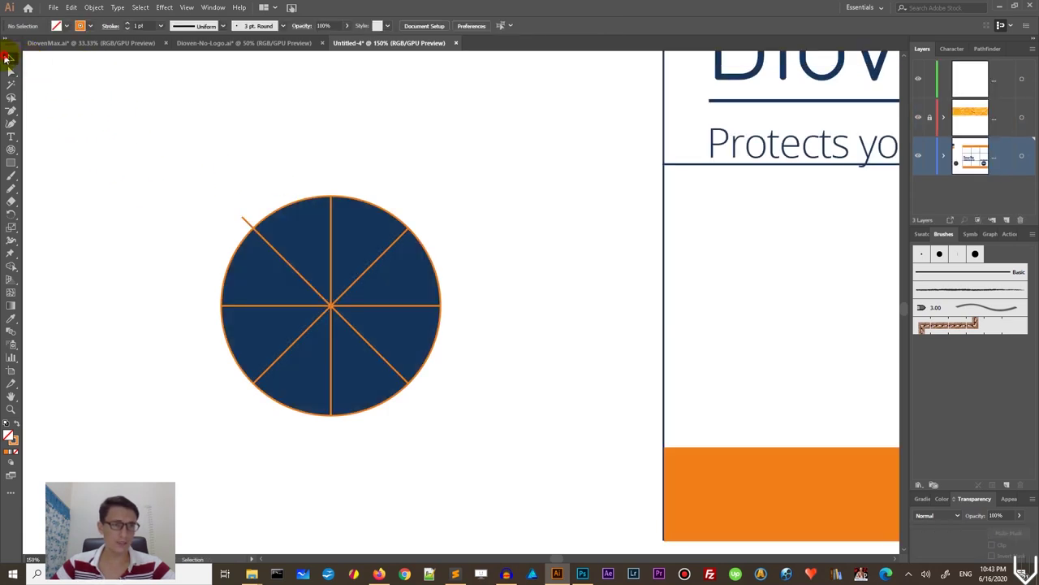
left_click(333, 250)
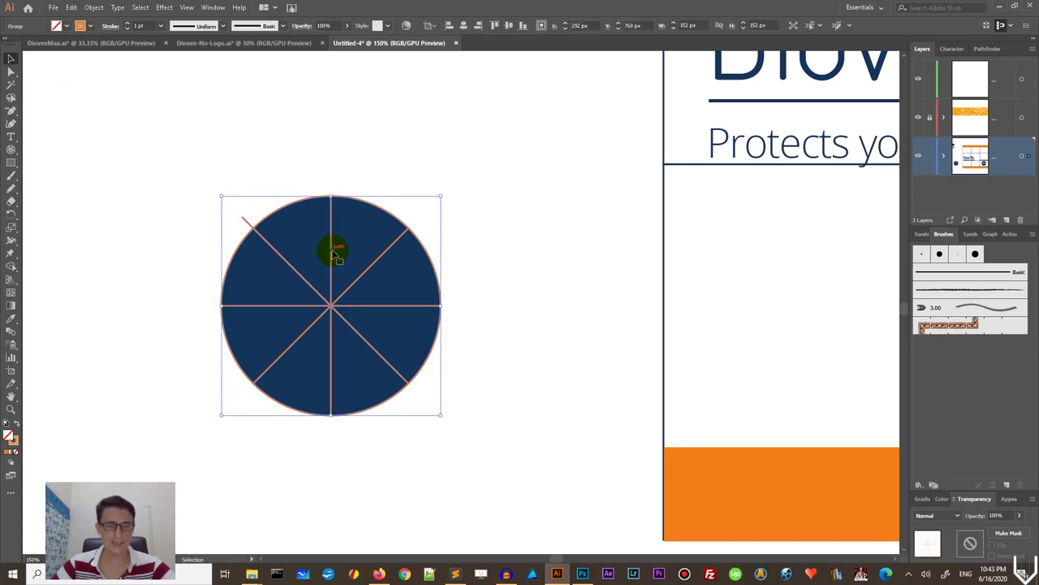
Step: Rerun Shape Builder on the circle group and ungroup the circle from the grid
key("shift+m")
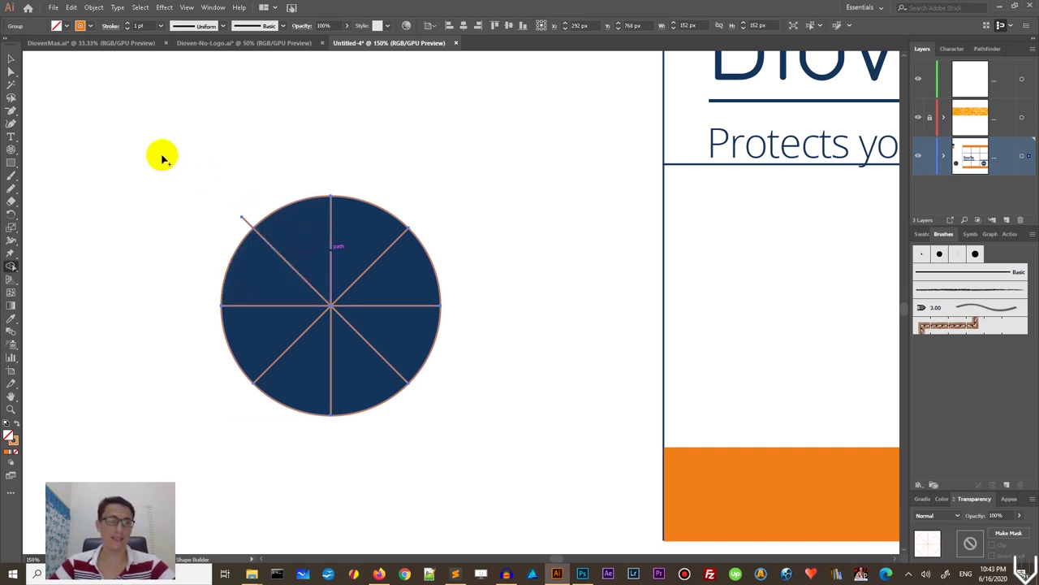
left_click(12, 58)
left_click(135, 167)
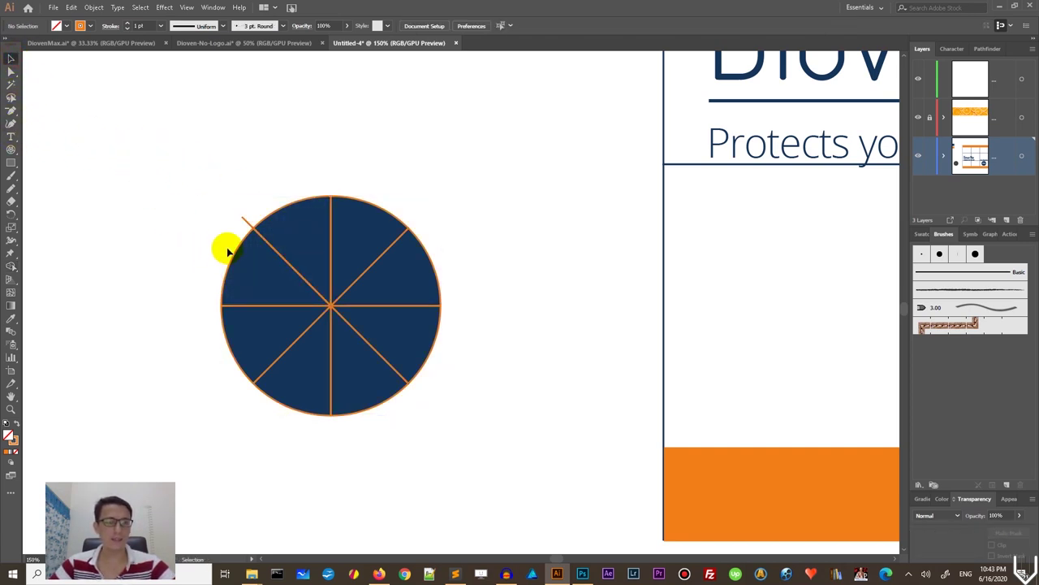
left_click(235, 248)
right_click(237, 252)
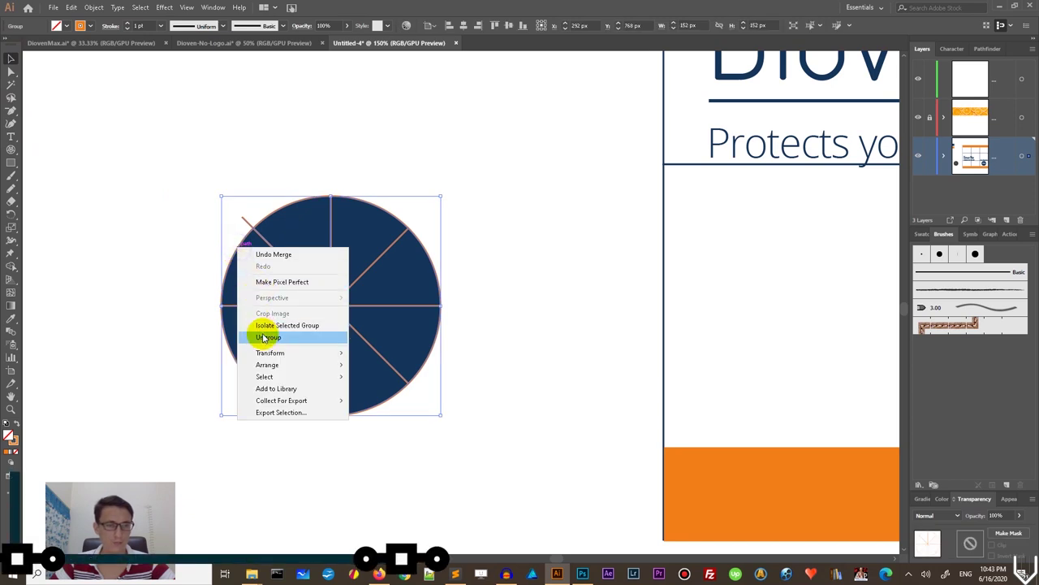
left_click(263, 337)
left_click(186, 267)
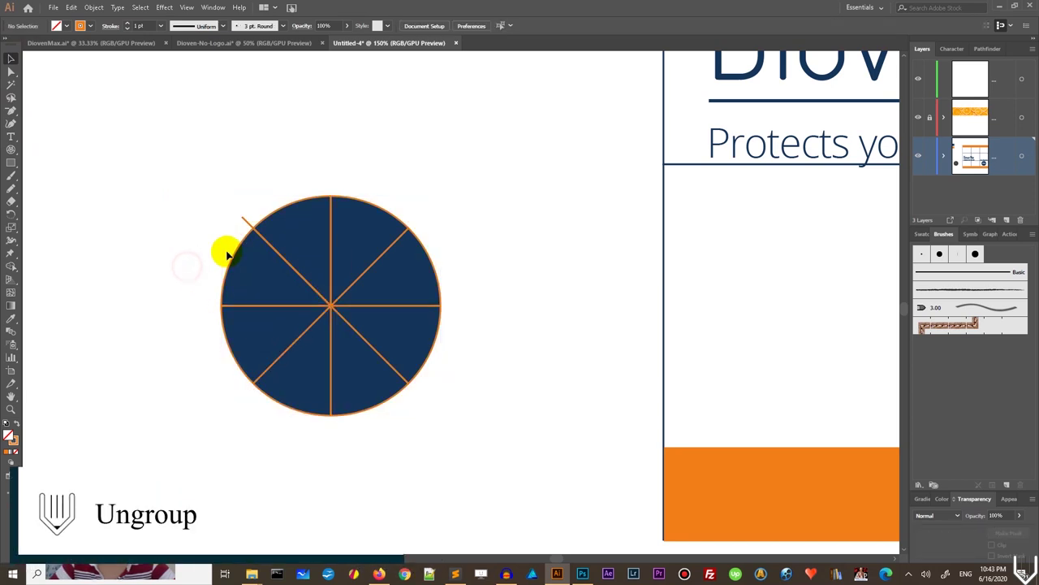
left_click(236, 252)
key("Delete")
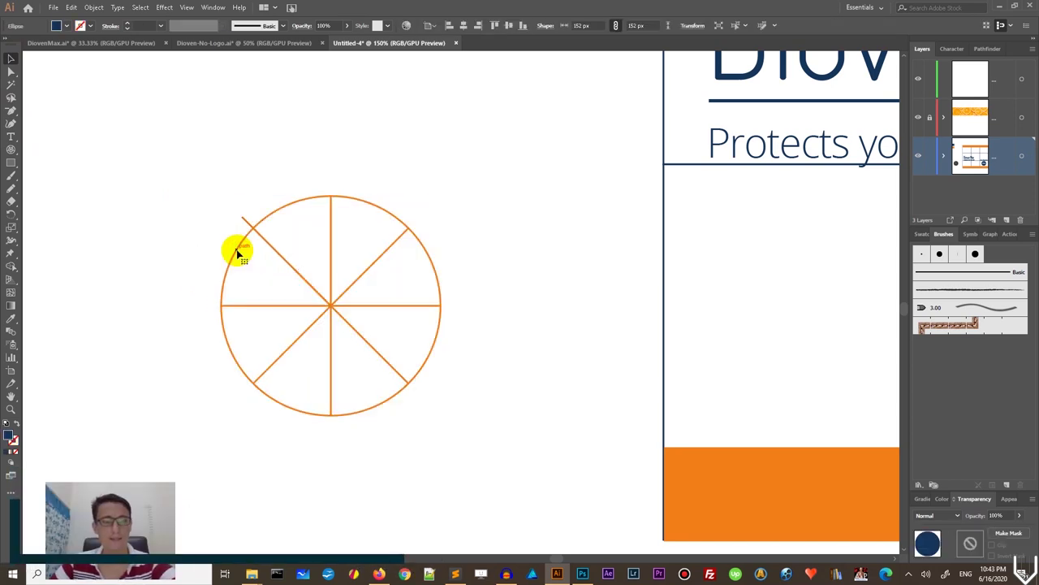
key("ctrl+z")
Step: Delete the extra spokes, ungroup the pie pieces, and select the upper-left wedge alone
left_click(192, 268)
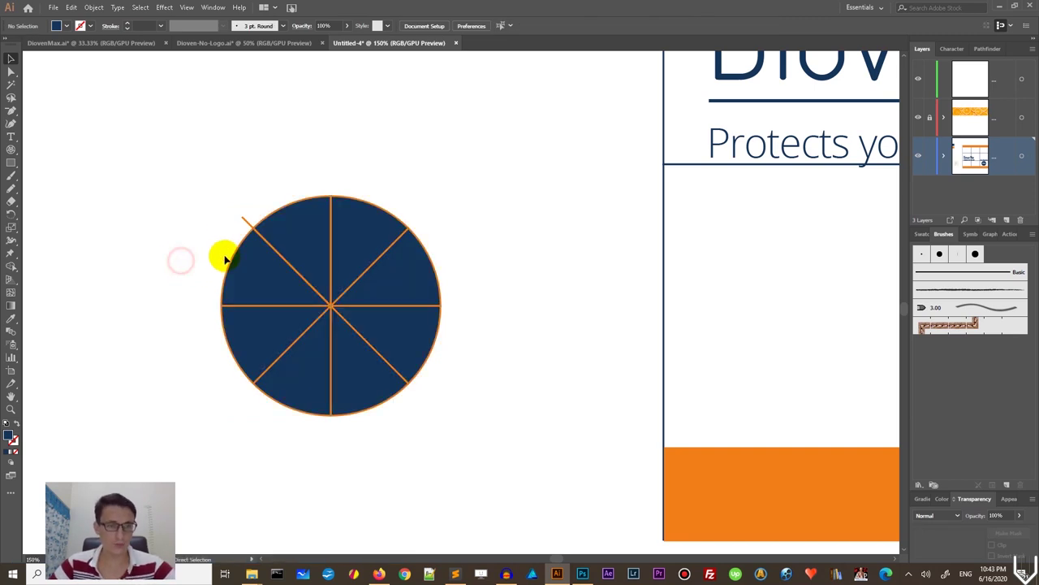
key("ctrl+z")
left_click(331, 241)
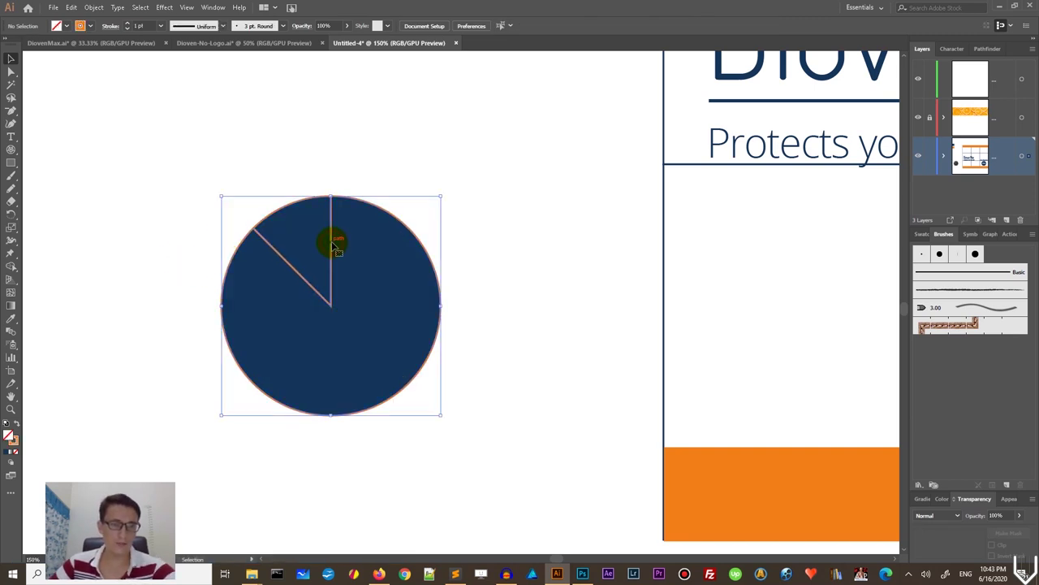
right_click(331, 242)
left_click(363, 334)
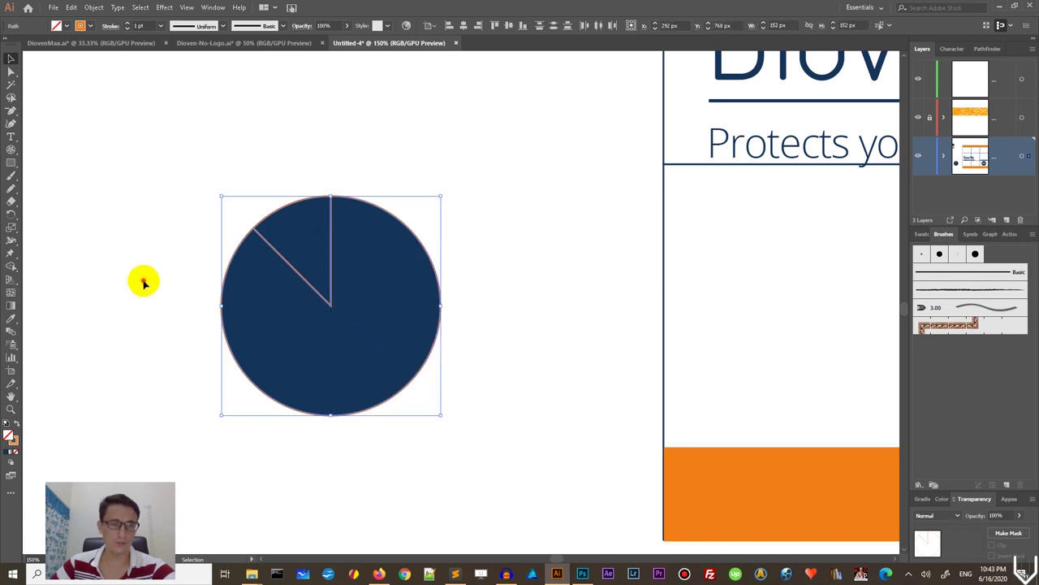
left_click(154, 276)
left_click(233, 257)
left_click(225, 251)
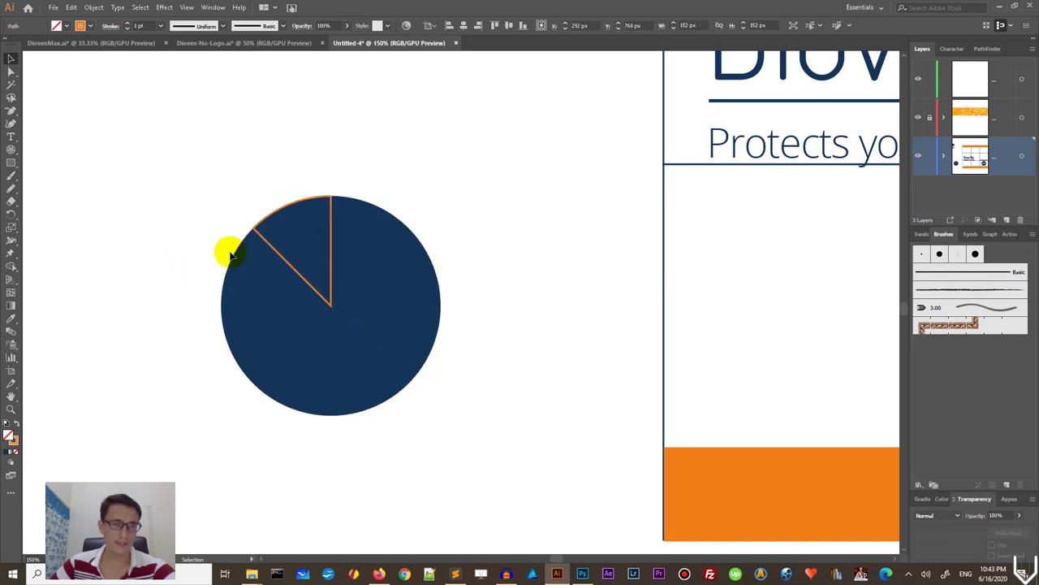
left_click(258, 232)
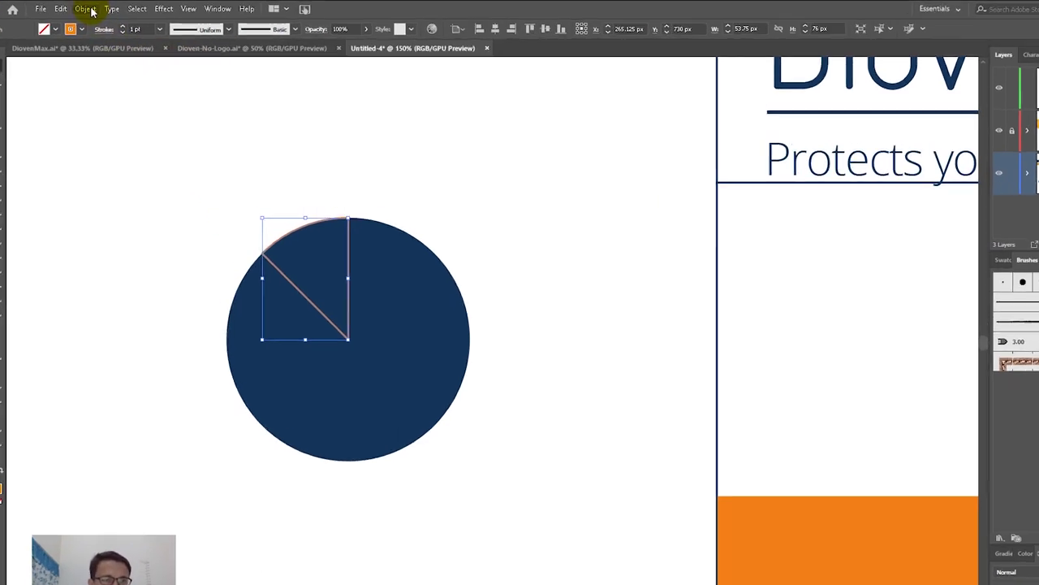
Step: Apply a -3 px Offset Path with Miter joins to the upper-left wedge, previewing first
left_click(97, 8)
mouse_move(151, 419)
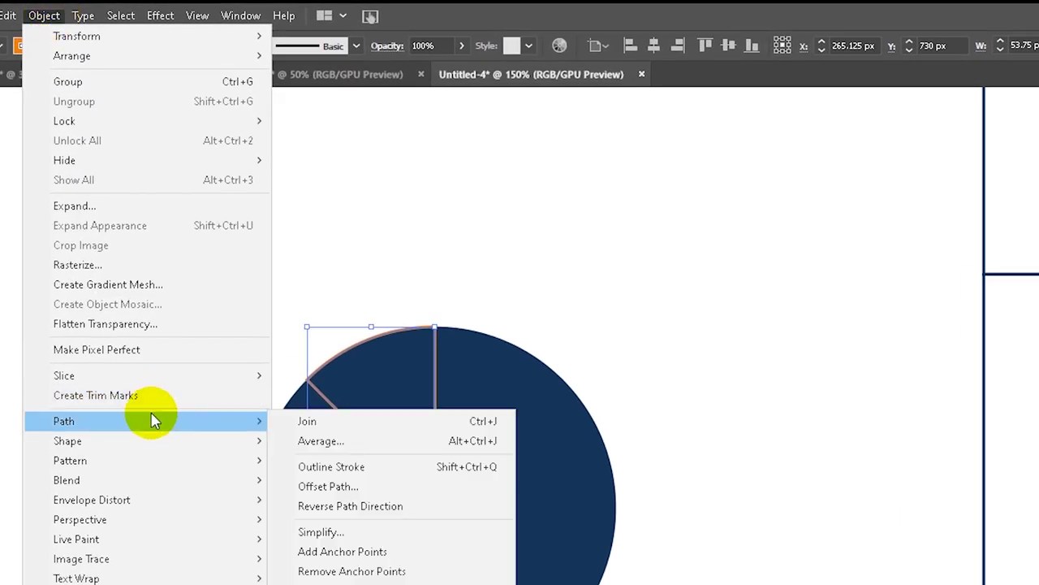
left_click(355, 487)
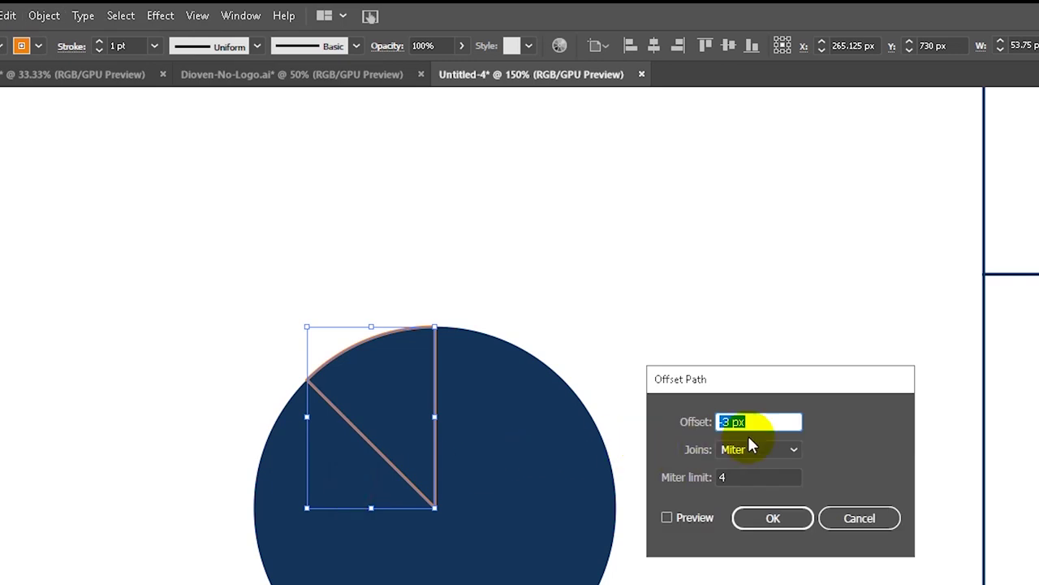
left_click(668, 519)
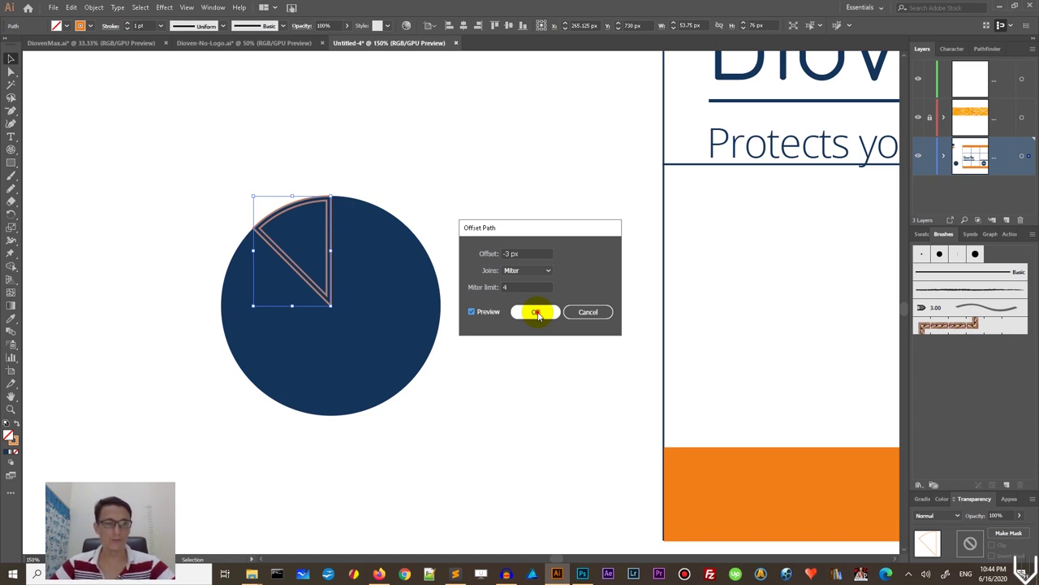
left_click(536, 313)
Step: Zoom in on the inset wedge and set its corner radius to 1.2 px
key("a")
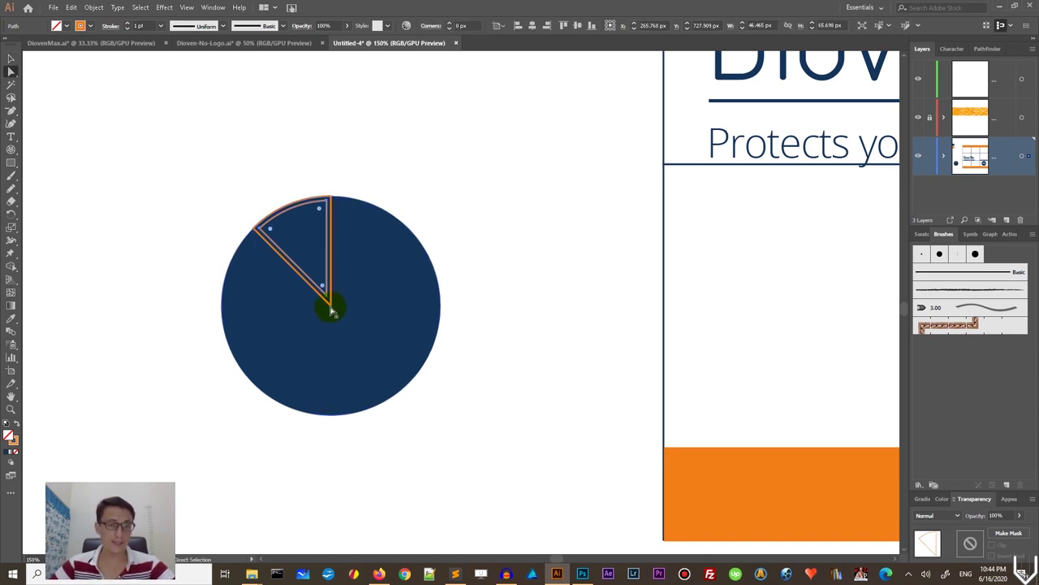
mouse_move(332, 311)
left_mouse_down()
mouse_move(325, 290)
mouse_move(330, 305)
left_mouse_up()
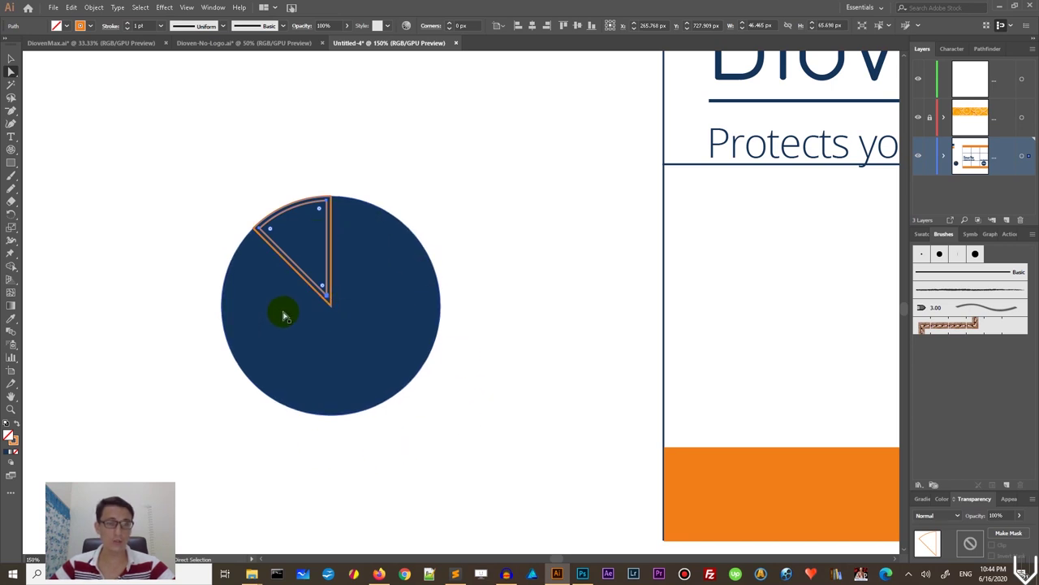
left_click(309, 220)
key("ctrl+plus")
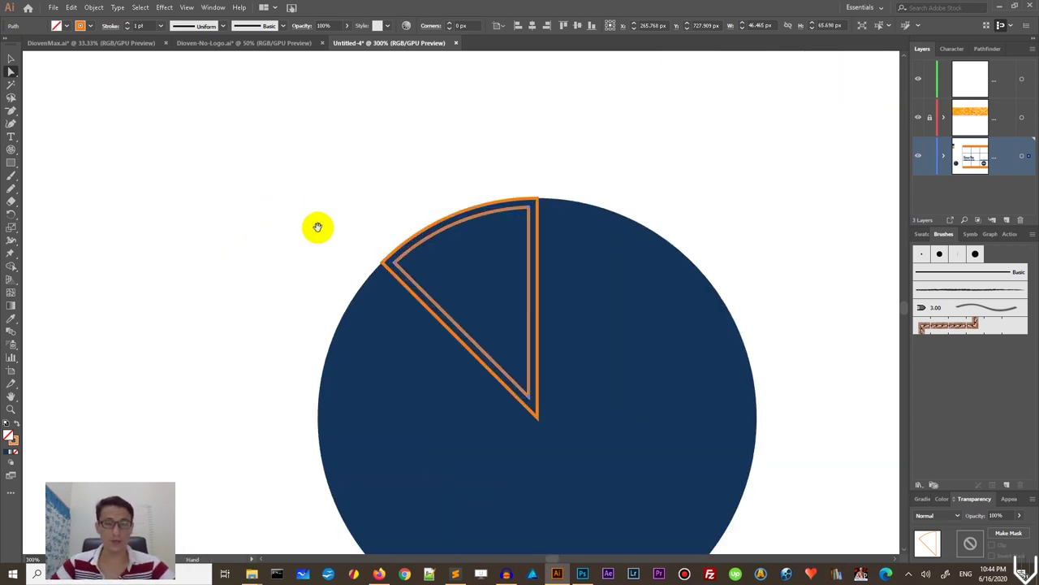
left_click_drag(541, 197, 408, 99)
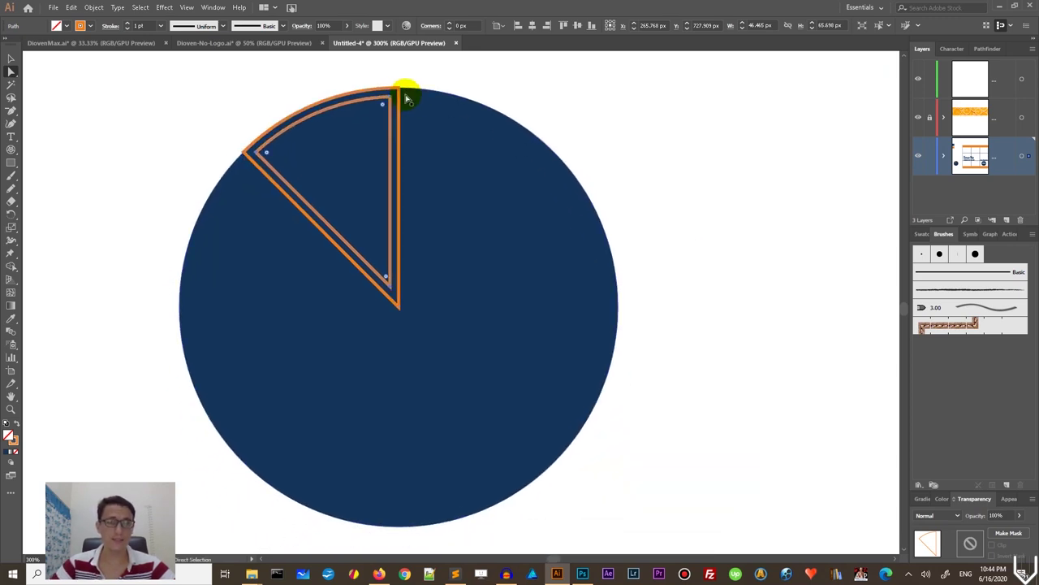
left_click(451, 26)
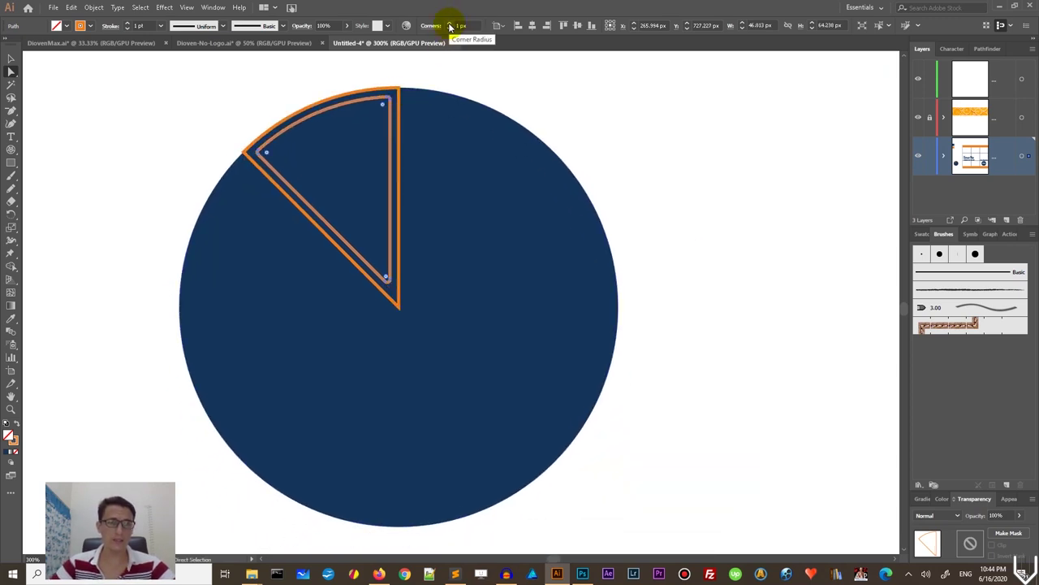
left_click(450, 26)
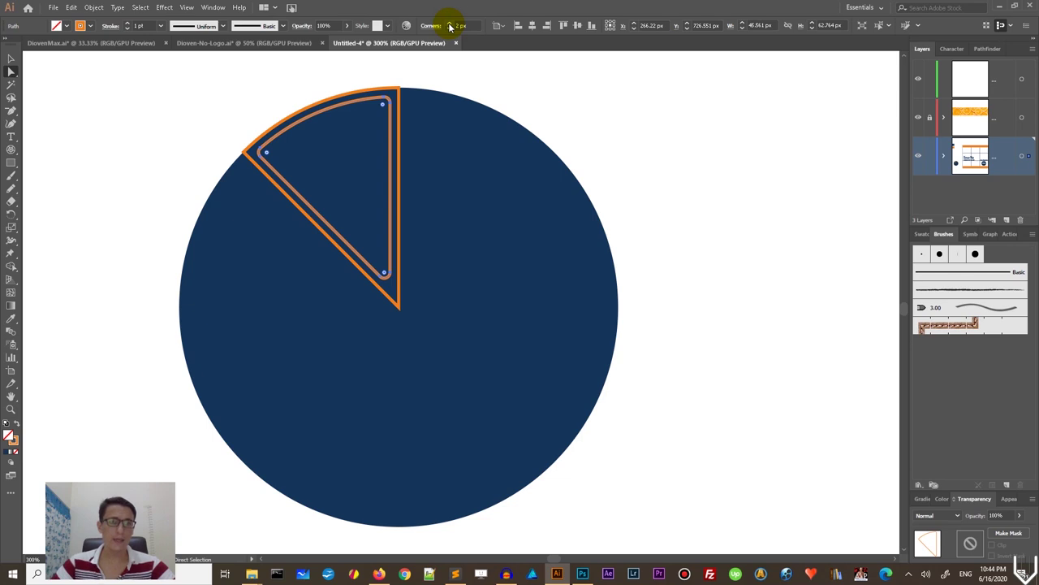
left_click(460, 25)
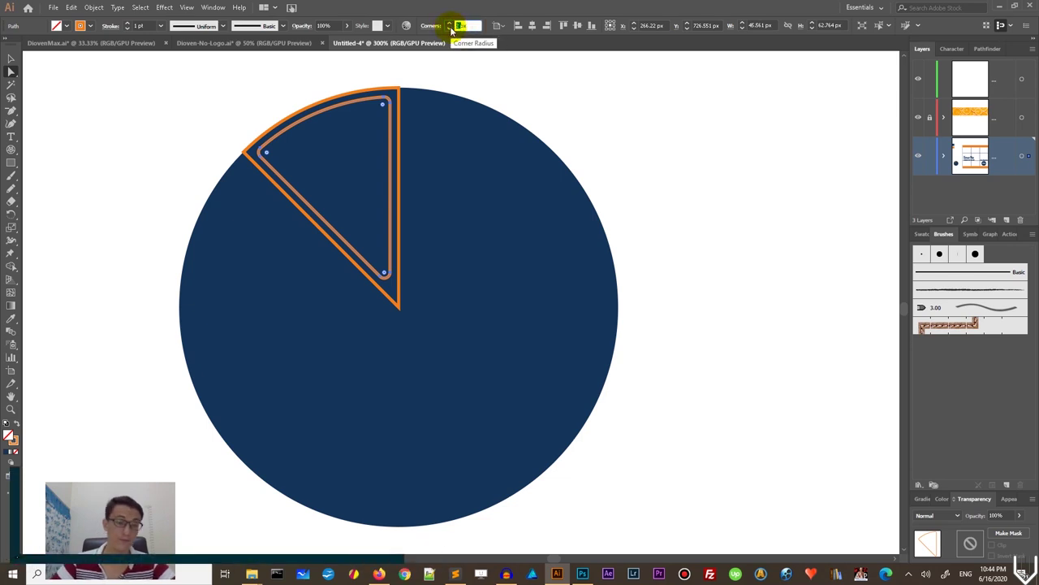
type("1.2")
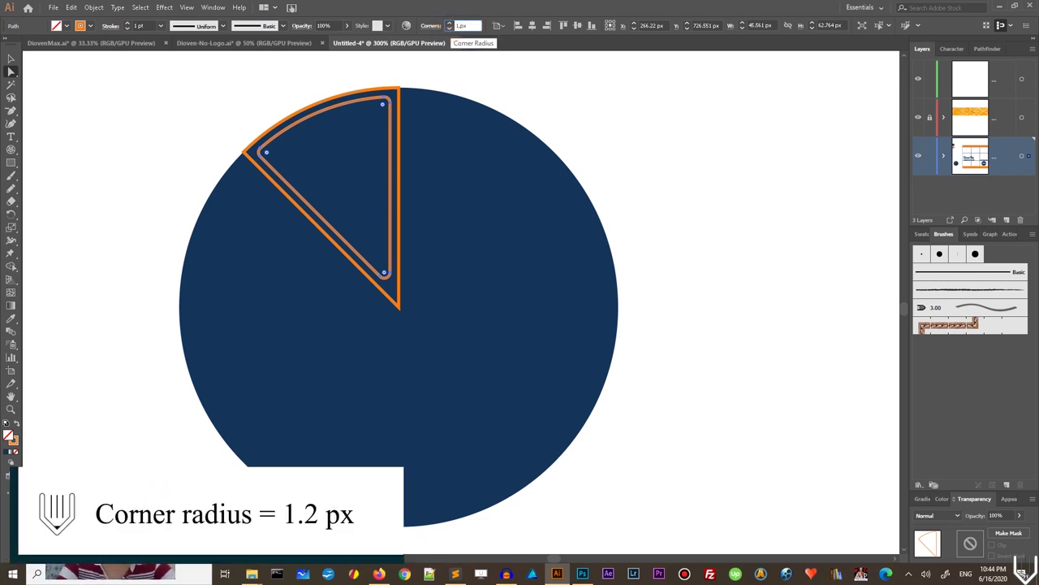
key("Return")
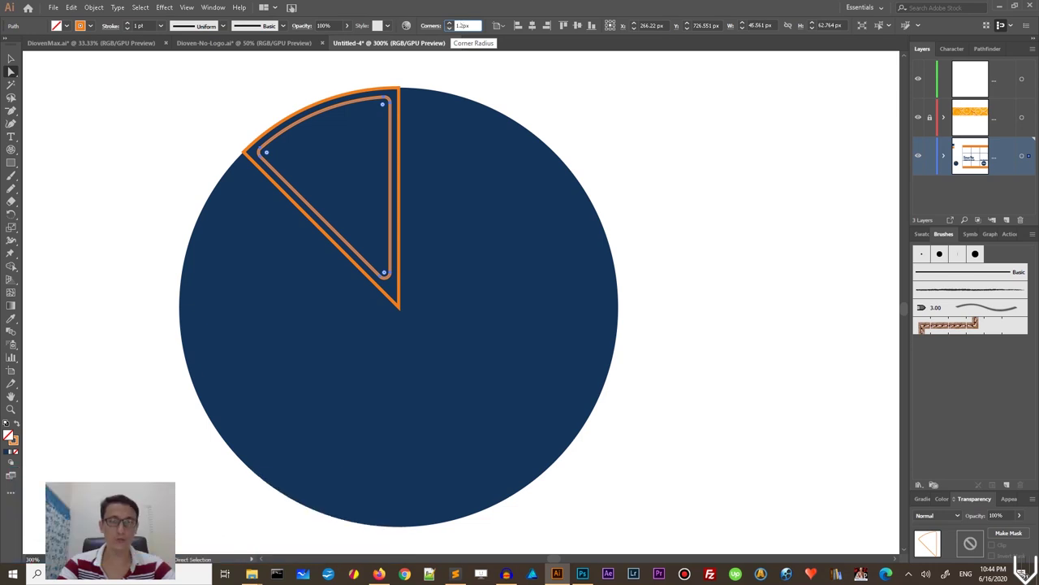
left_click(450, 27)
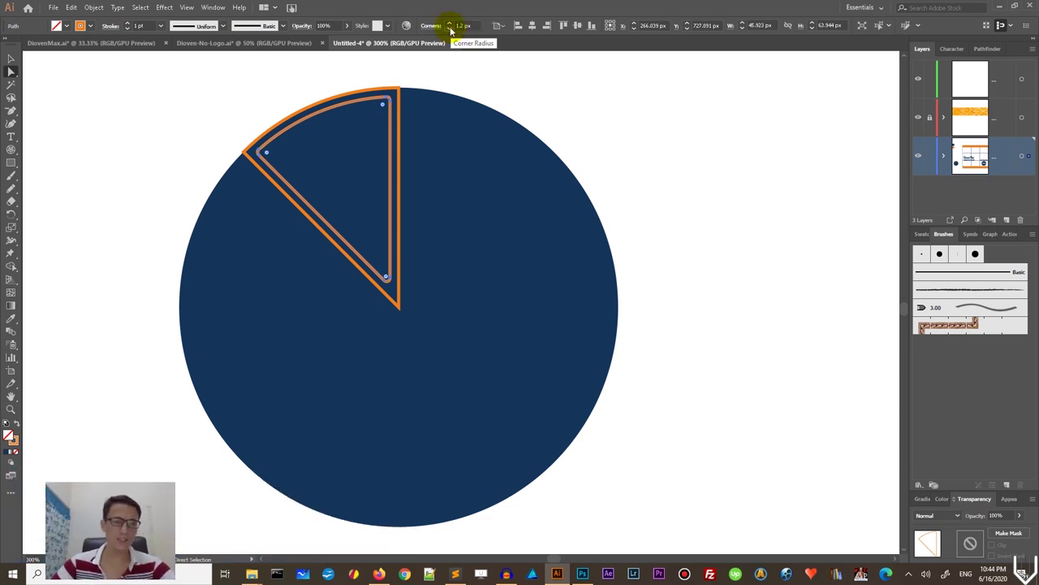
Step: Make the wedge orange-filled with no stroke and set the rotation pivot at the circle's centre
left_click(17, 424)
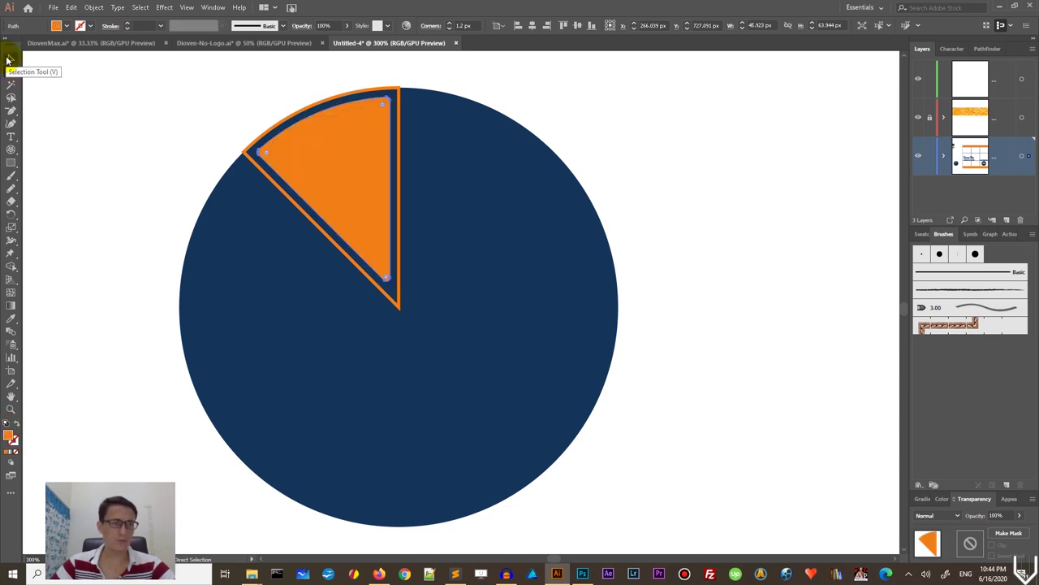
left_click(8, 58)
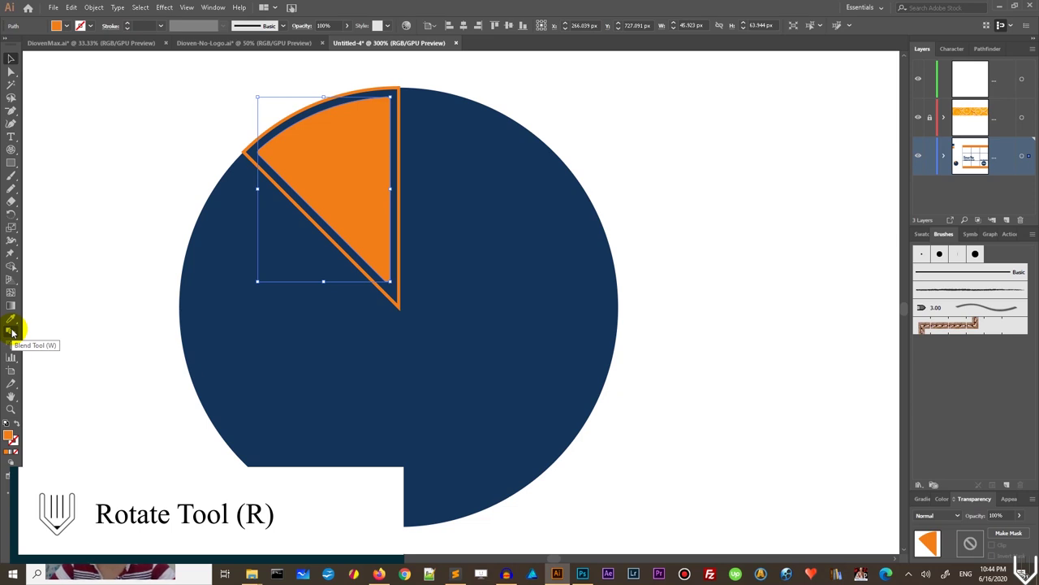
key("r")
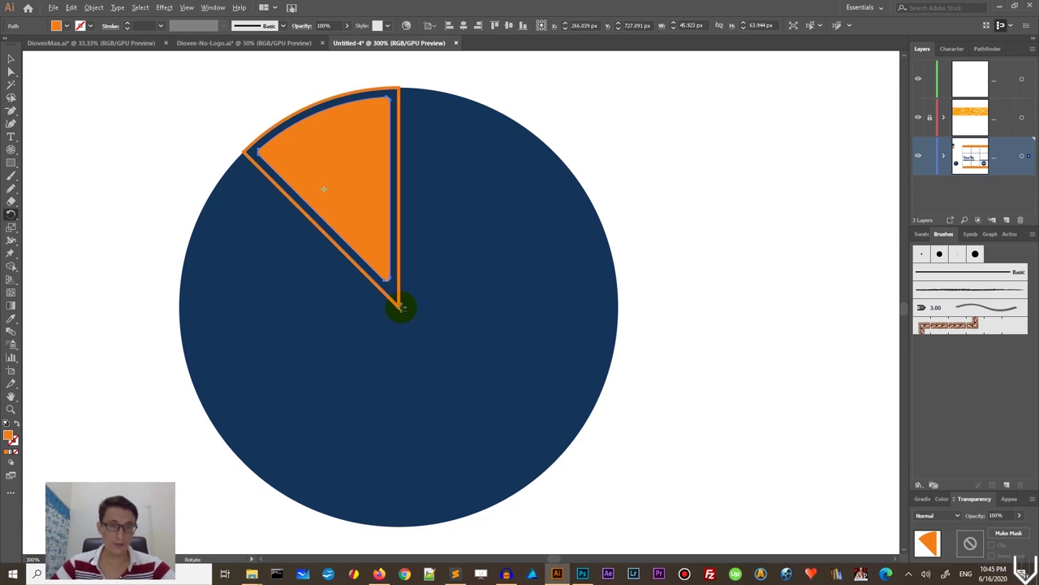
left_click(398, 307, "alt")
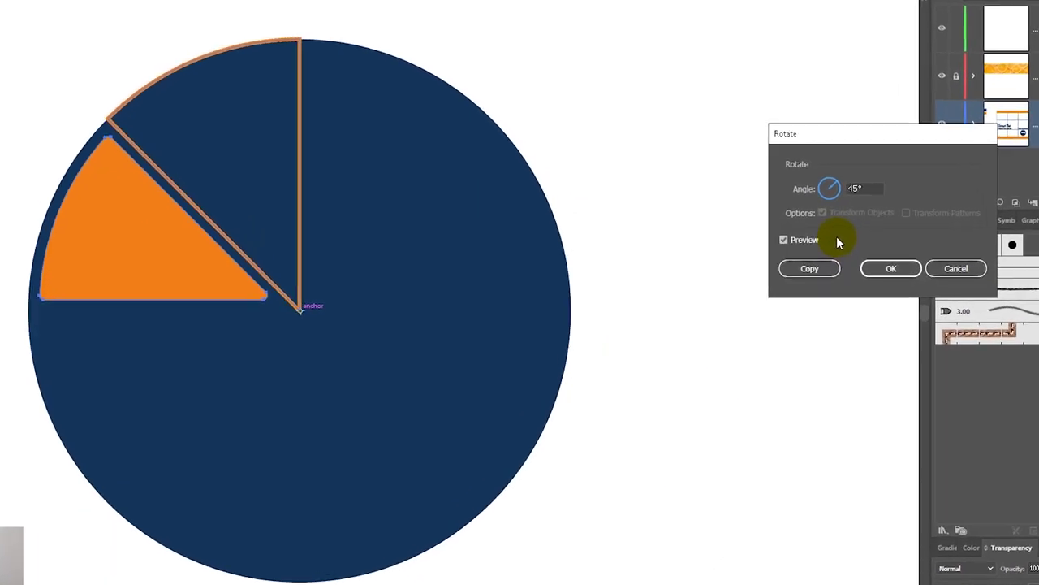
Step: Rotate copies of the wedge by 360/8 = 45° and repeat with Ctrl+D around the circle
left_click_drag(861, 173, 846, 172)
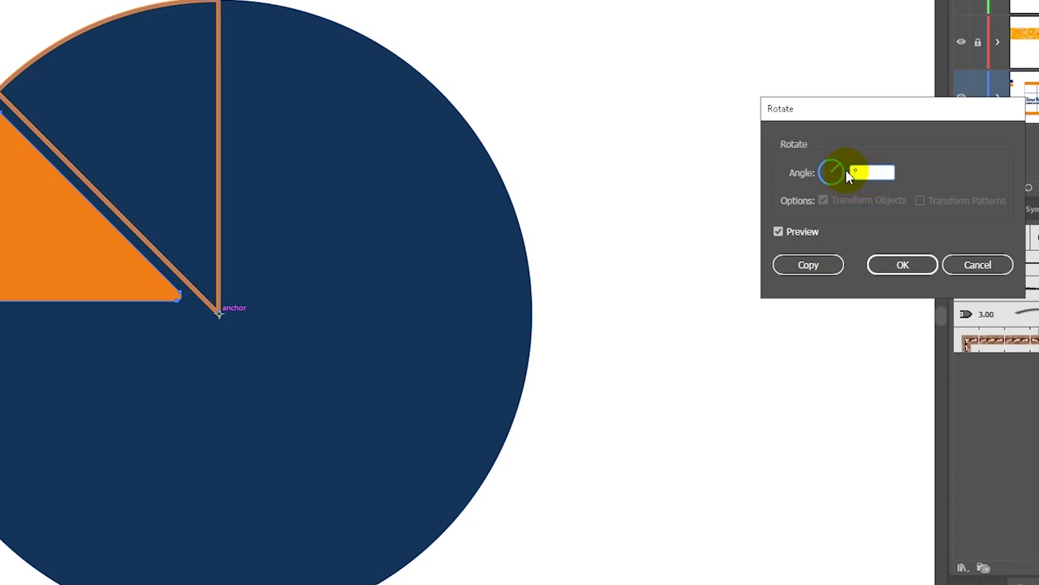
type("360/8")
left_click(847, 175)
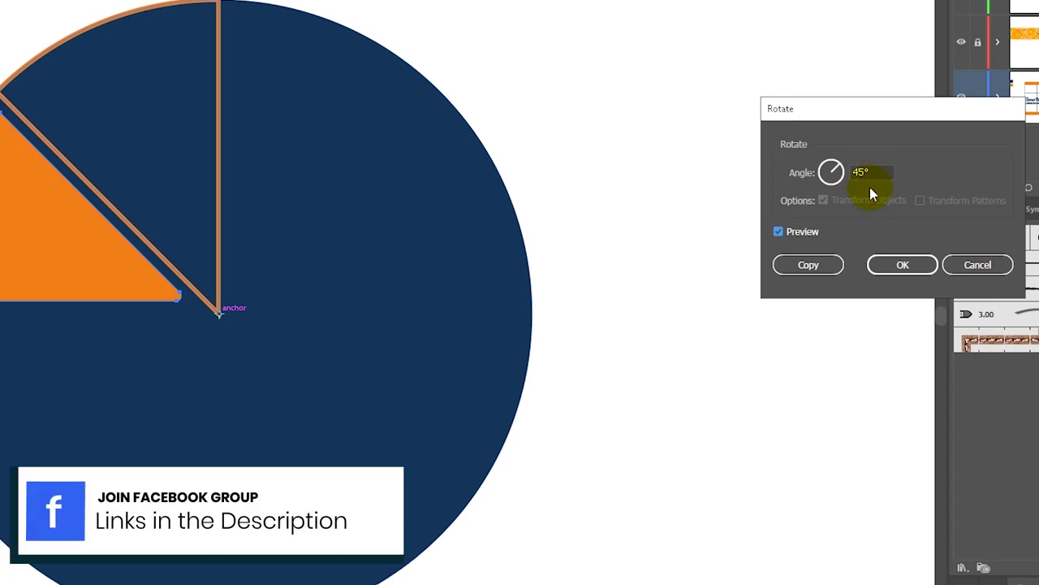
left_click(808, 265)
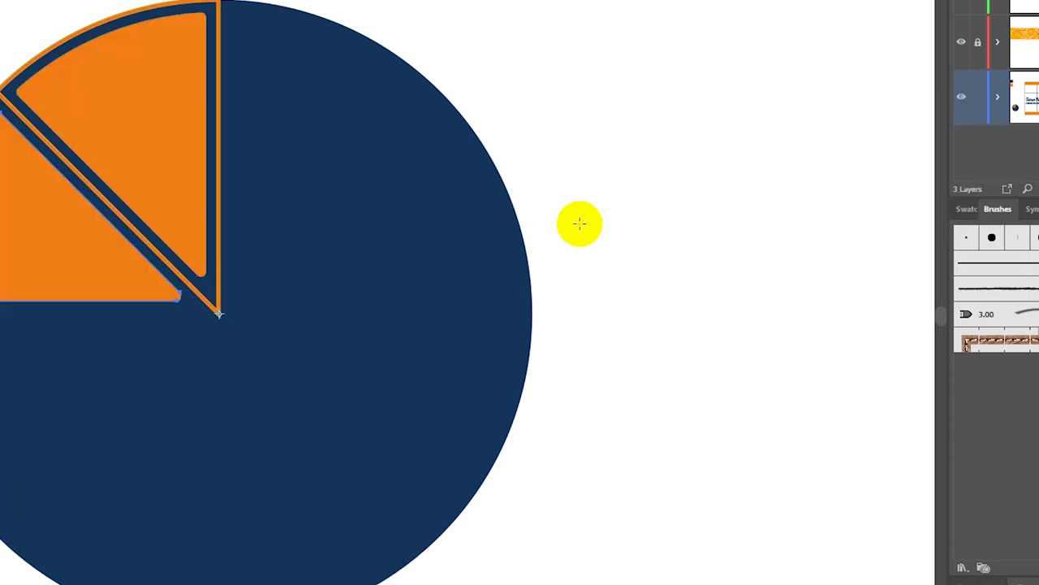
key("ctrl+d")
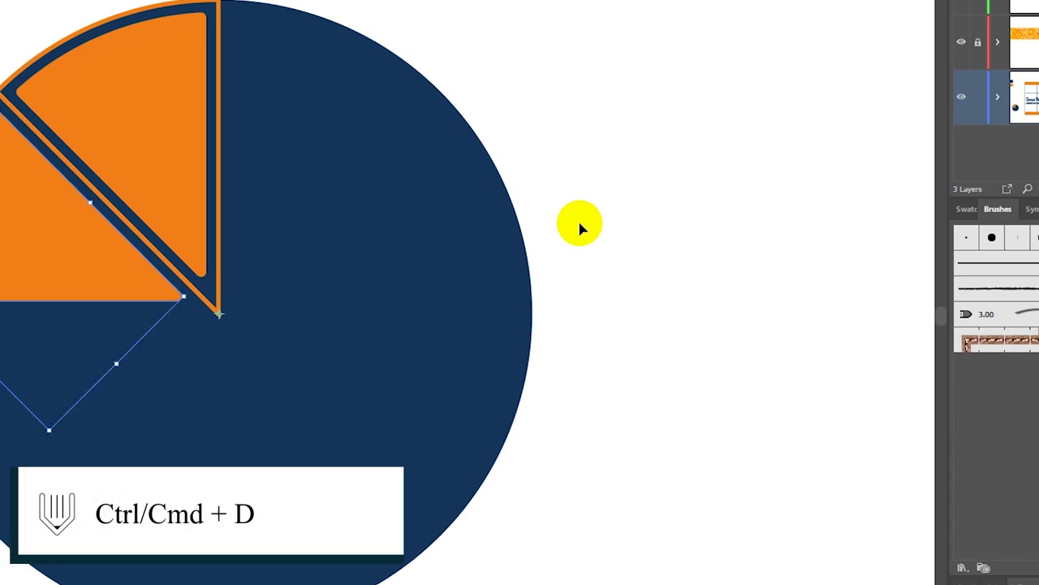
key("ctrl+d")
key("ctrl+d")
key("ctrl+d")
key("ctrl+d")
key("ctrl+d")
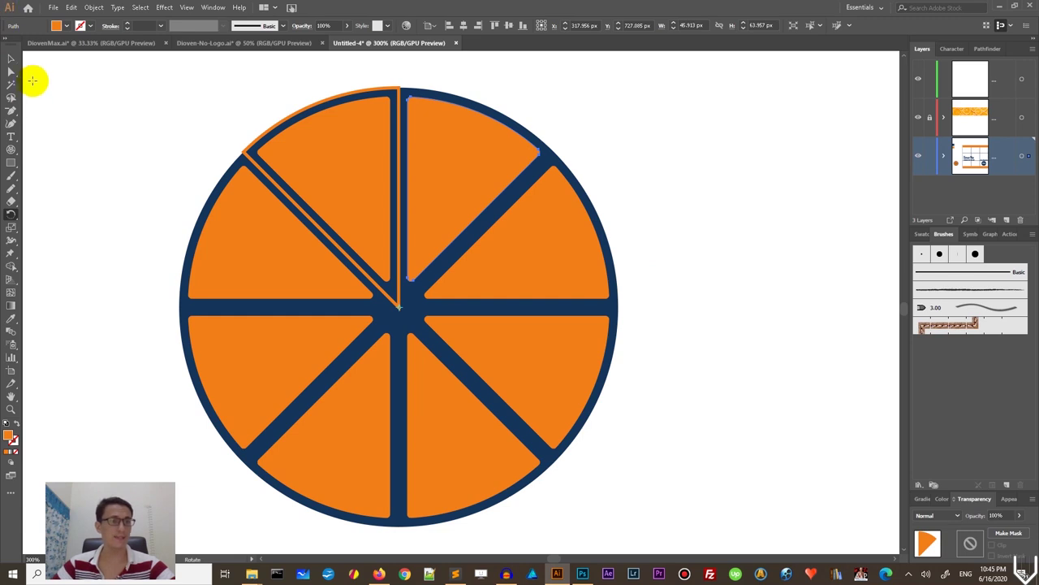
left_click(10, 59)
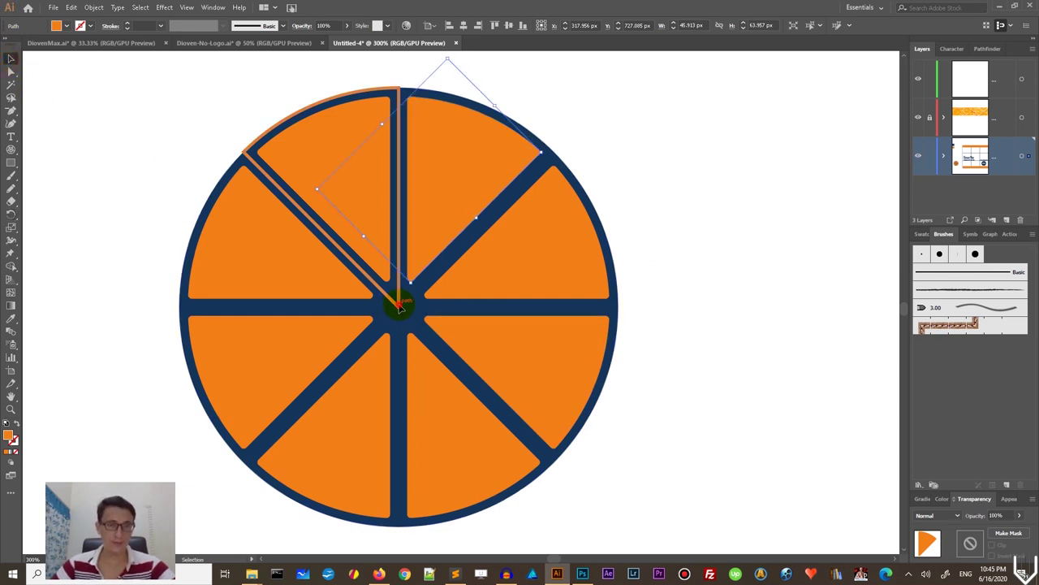
Step: Delete the leftover wedge outline and enlarge the navy circle evenly to 164 × 164 px
left_click(400, 307)
key("Delete")
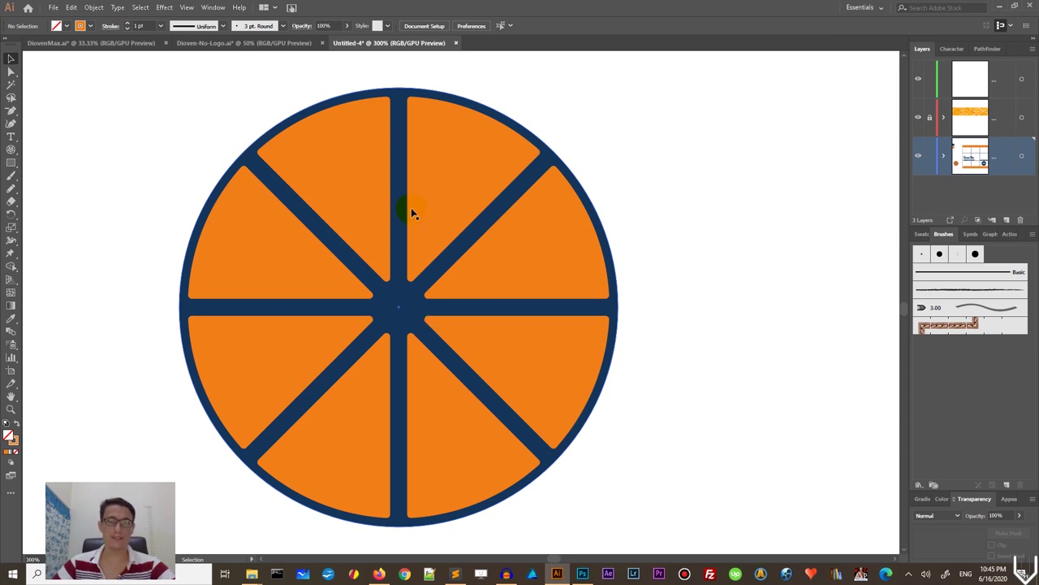
left_click(399, 300)
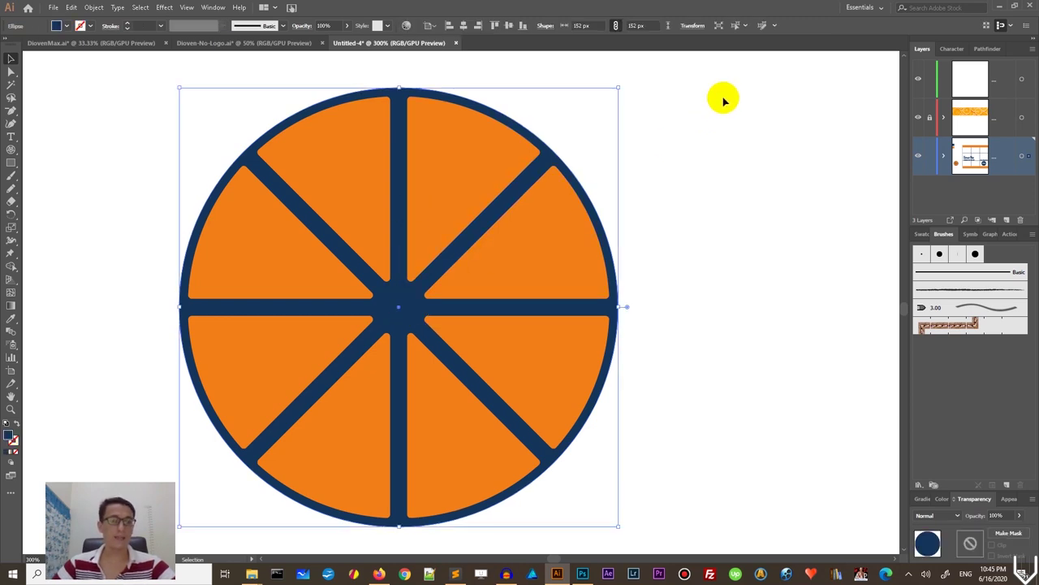
left_click_drag(619, 86, 636, 70)
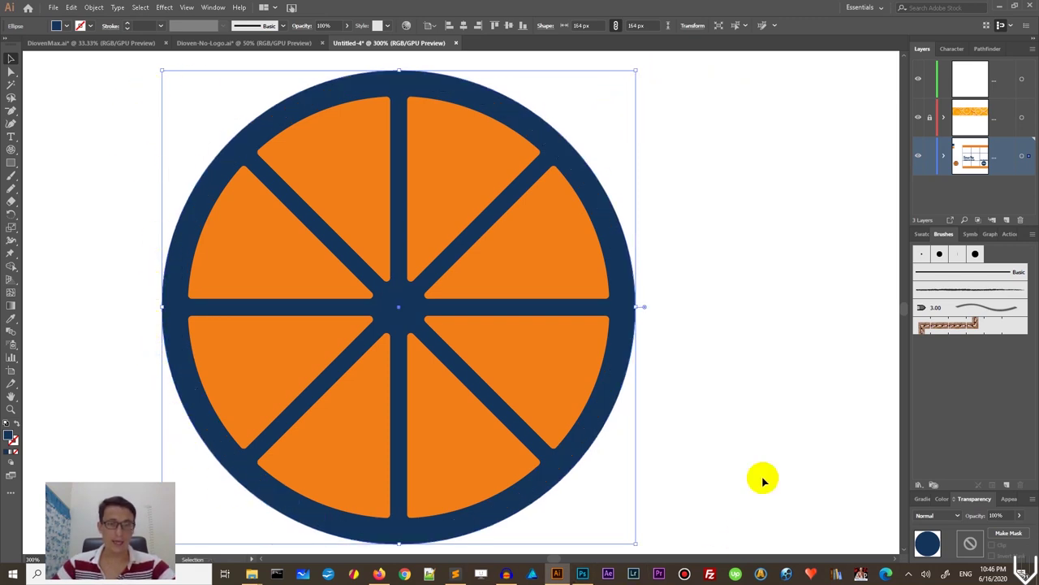
Step: Change the circle's fill to light orange FFC688
double_click(12, 437)
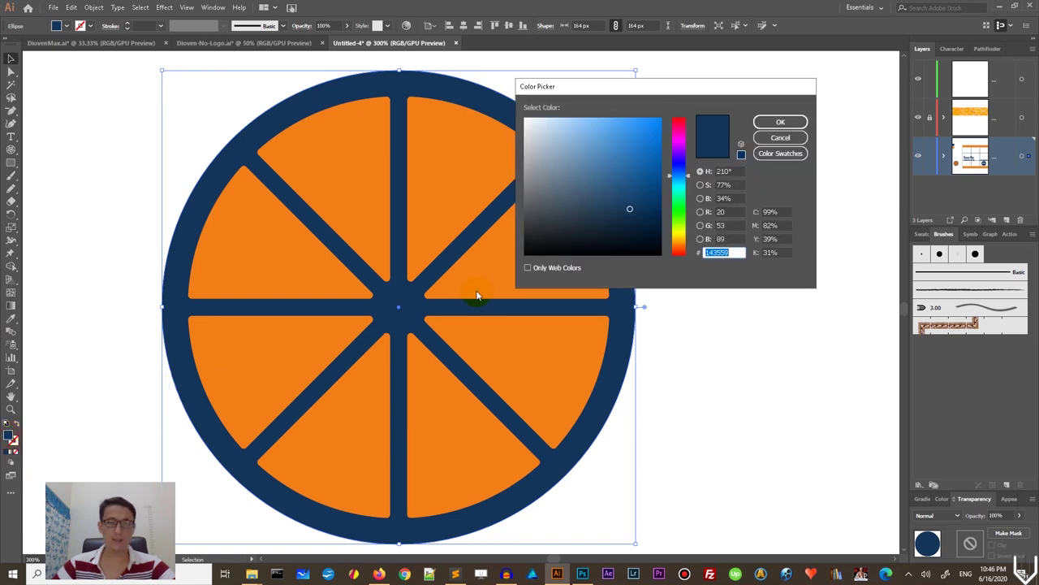
left_click_drag(679, 178, 679, 243)
left_click(588, 118)
left_click(775, 123)
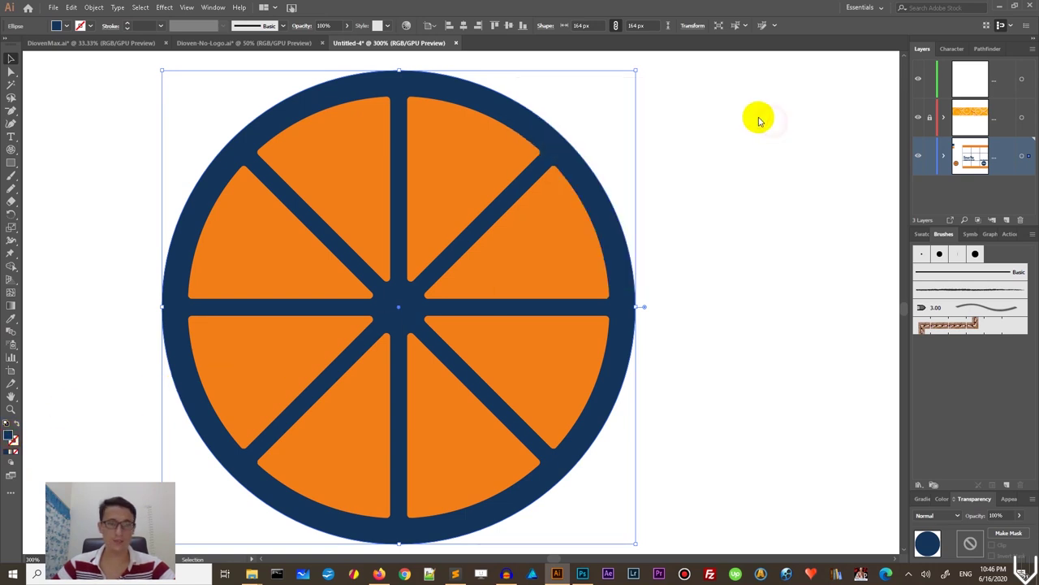
left_click(707, 116)
Step: Move the orange-slice icon into the lower-left cell, shrink it to 106 px, and copy Diosmin/hisperidine text beneath
scroll(708, 116, "down", 8)
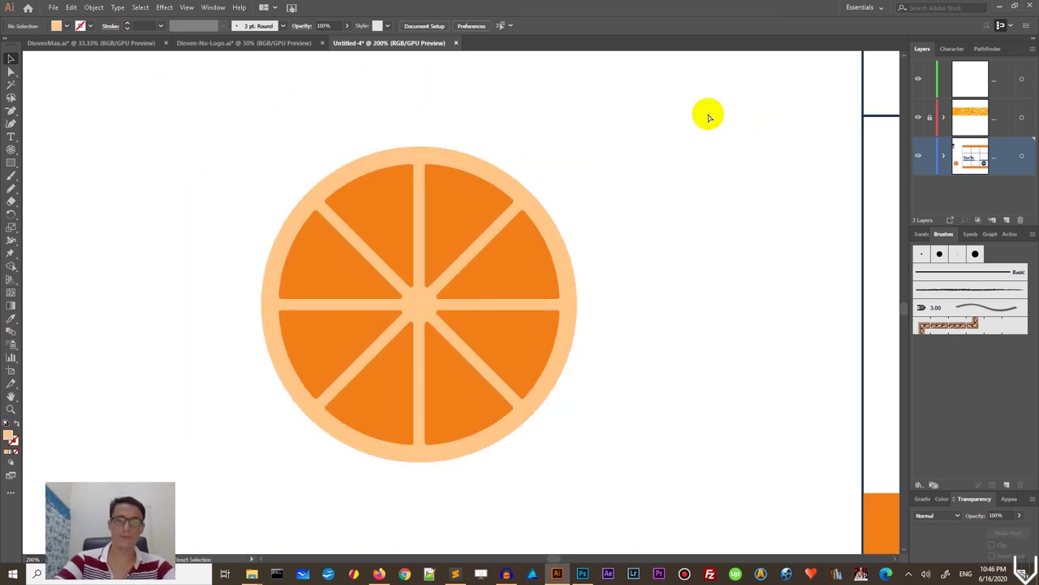
scroll(707, 117, "up", 2)
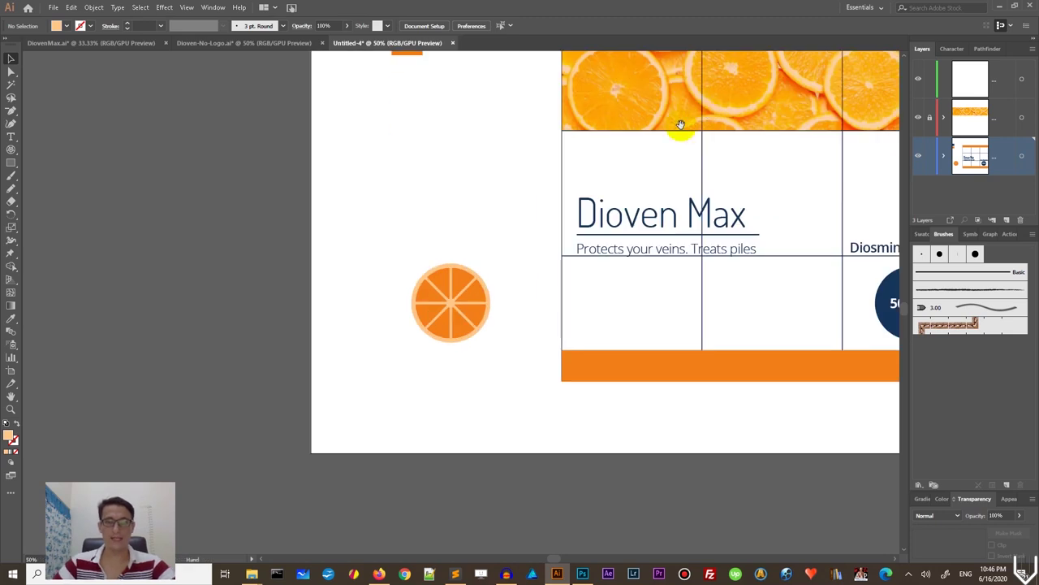
left_click_drag(504, 197, 334, 220)
left_click_drag(211, 251, 343, 395)
key("a")
key("v")
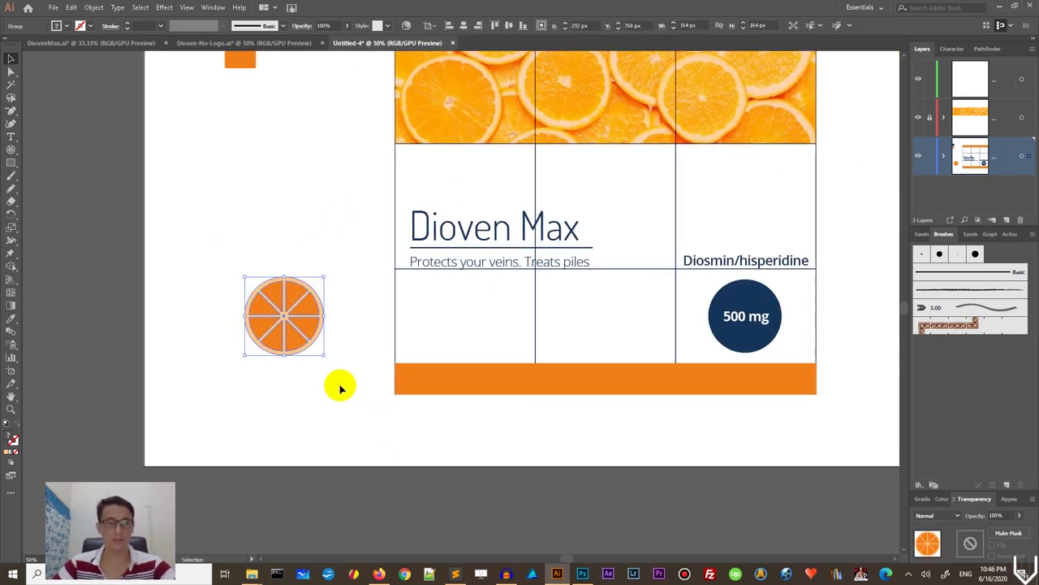
left_click_drag(303, 334, 481, 340)
left_click_drag(505, 280, 476, 313)
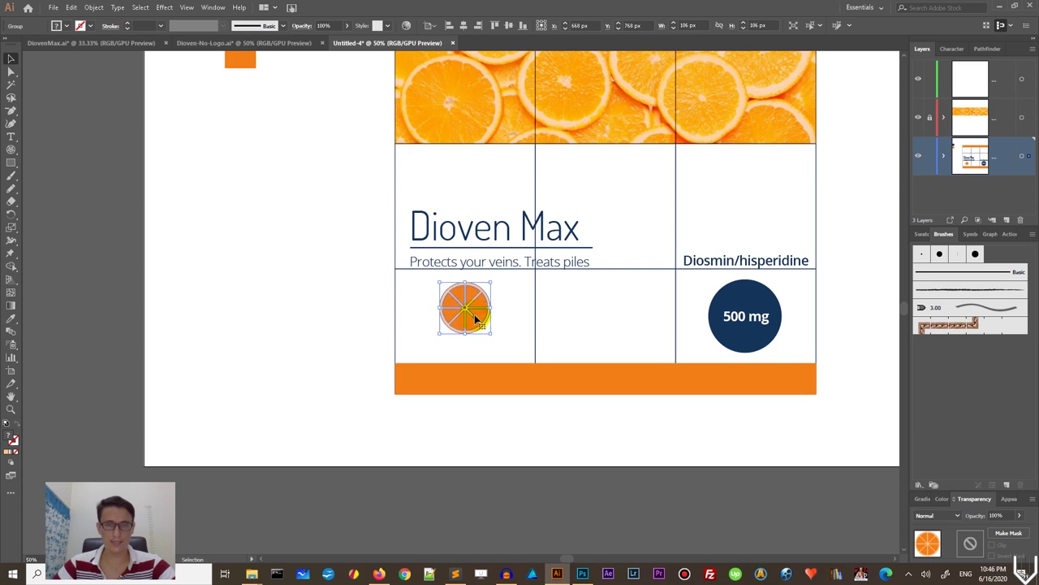
left_click_drag(708, 261, 425, 350)
Step: Replace the copied text under the slice with 'micronised flavonoid fraction' from Dioven-No-Logo
double_click(529, 347)
left_click_drag(528, 347, 401, 347)
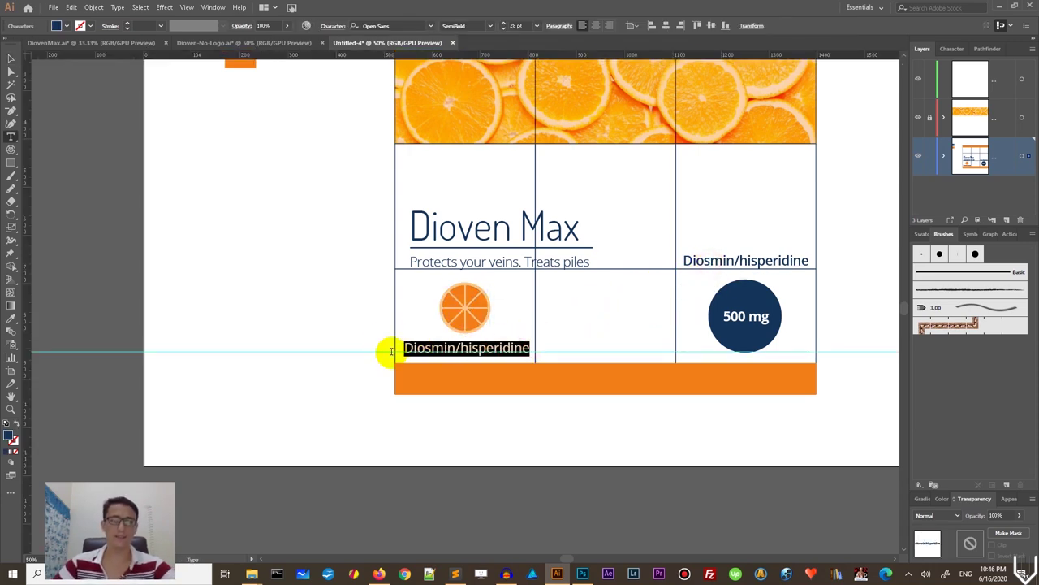
left_click(185, 42)
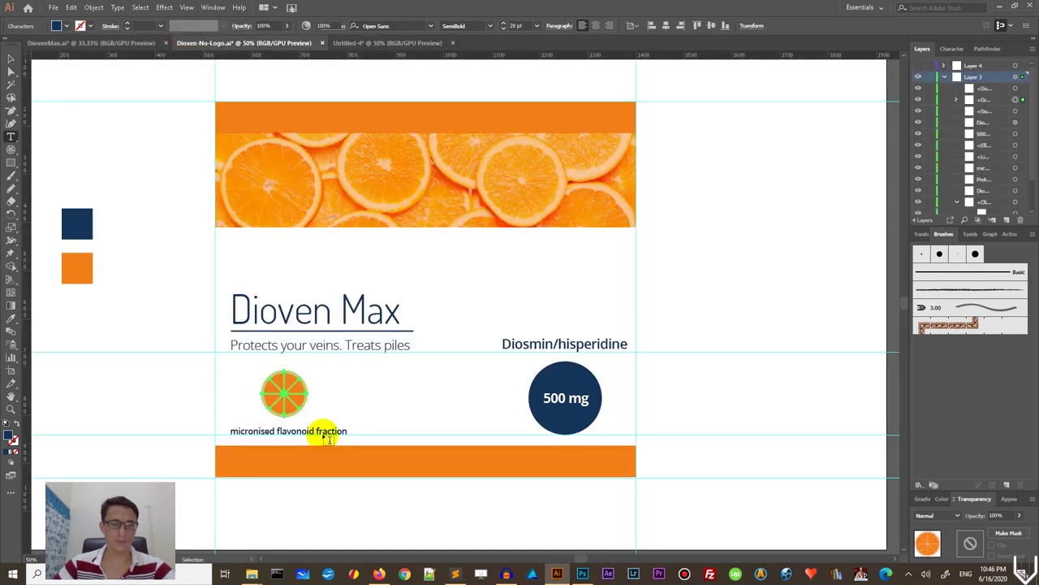
left_click_drag(347, 430, 223, 417)
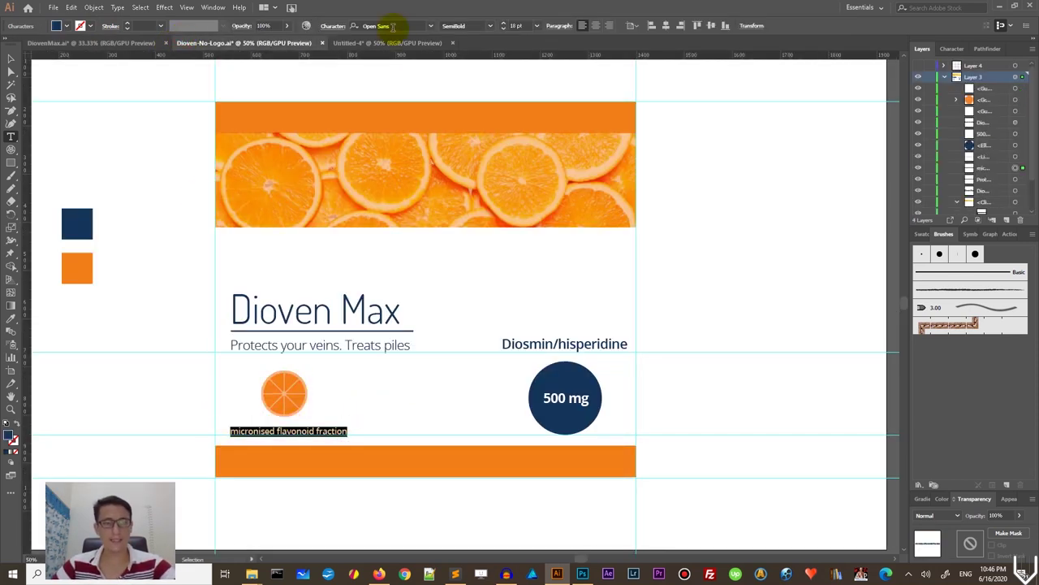
left_click(374, 43)
left_click_drag(522, 345, 408, 332)
key("ctrl+v")
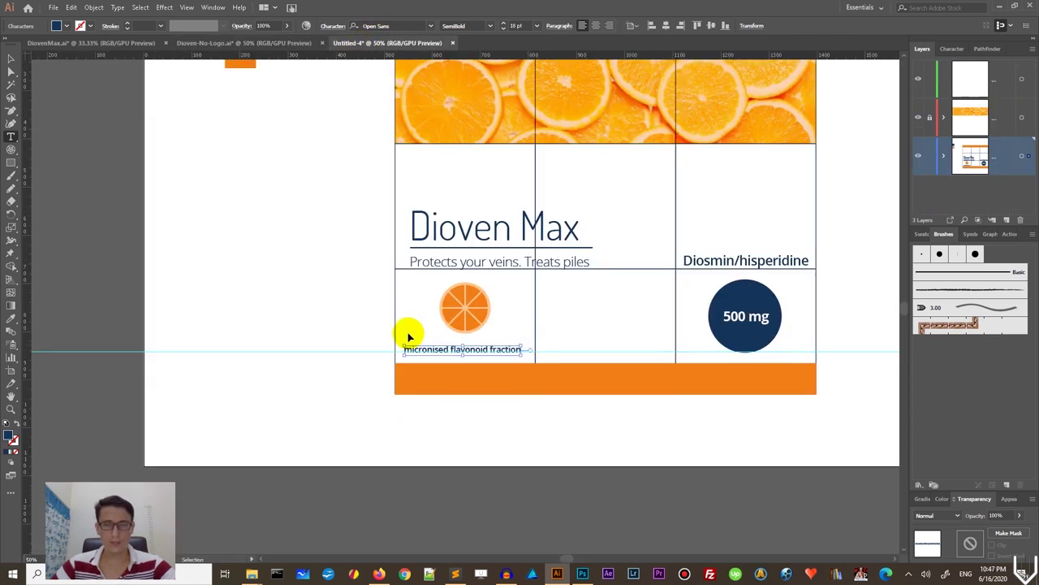
Step: Nudge the 'micronised flavonoid fraction' caption into alignment beneath the orange slice, then deselect
left_click(11, 57)
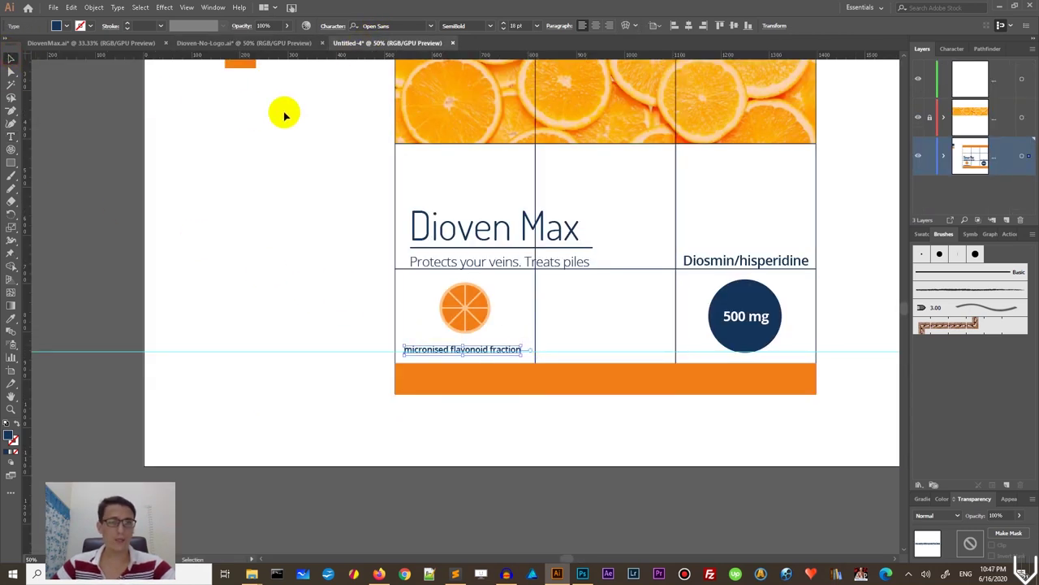
left_click(304, 360)
left_click(437, 348)
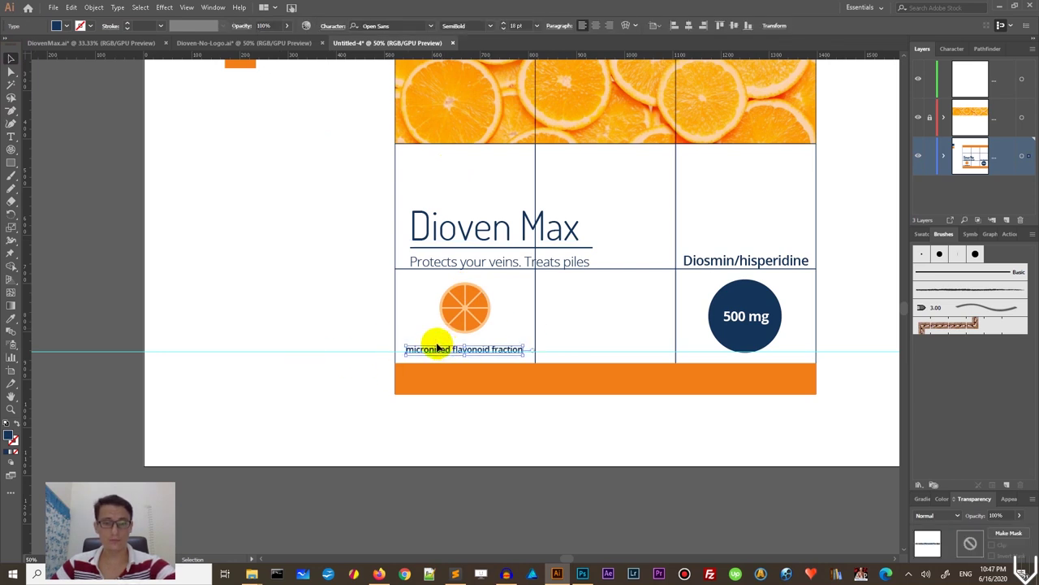
key("Up")
key("Up")
key("Up")
key("Up")
key("Up")
key("Right")
key("Right")
key("Right")
key("Right")
key("Right")
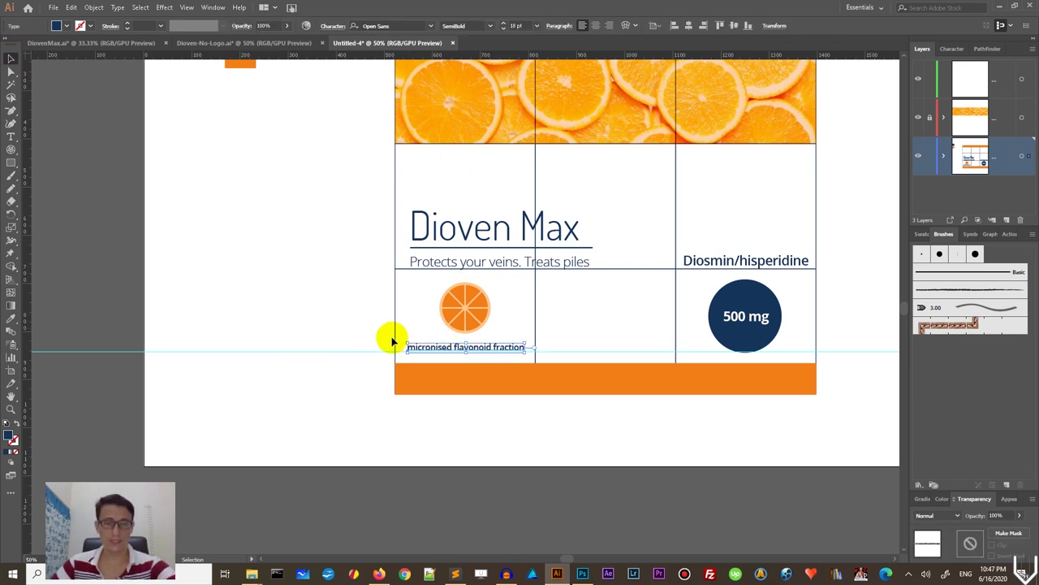
key("Down")
key("Up")
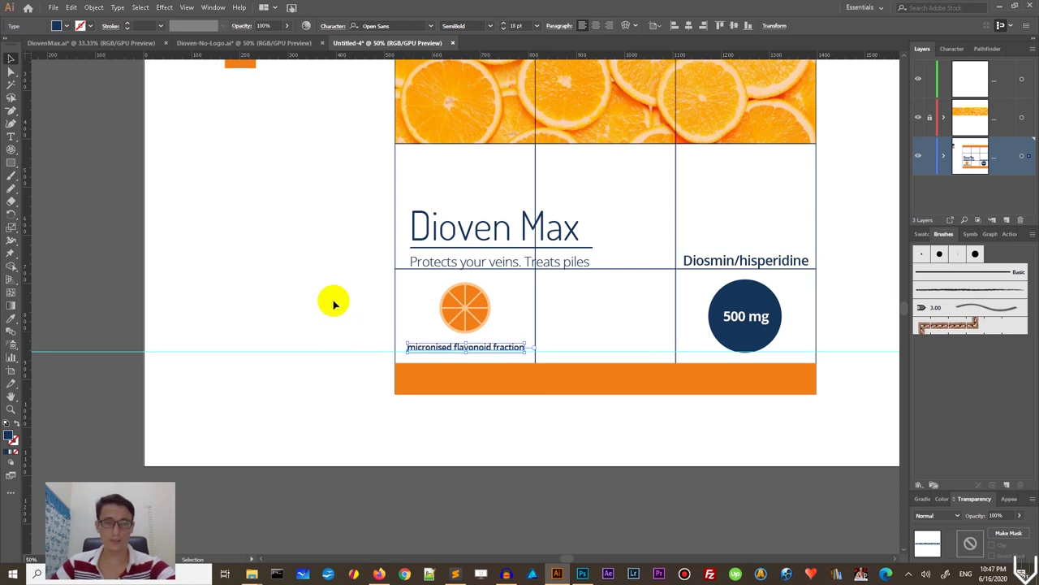
left_click(332, 302)
left_click(351, 406)
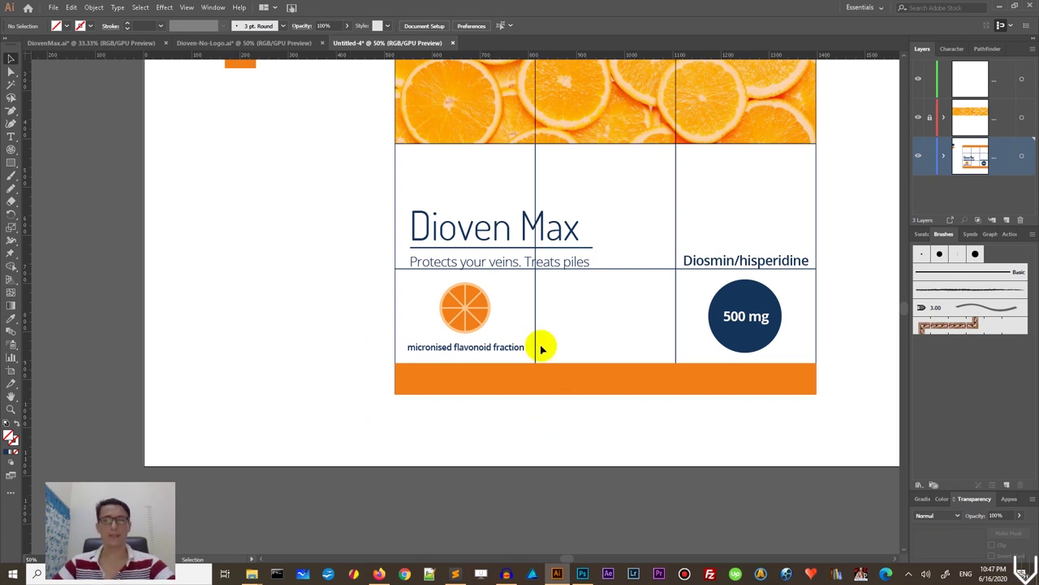
Step: Move the grid path over the label from the artwork layer into the top layer
left_click(466, 310)
left_click(256, 262)
scroll(255, 262, "up", 3)
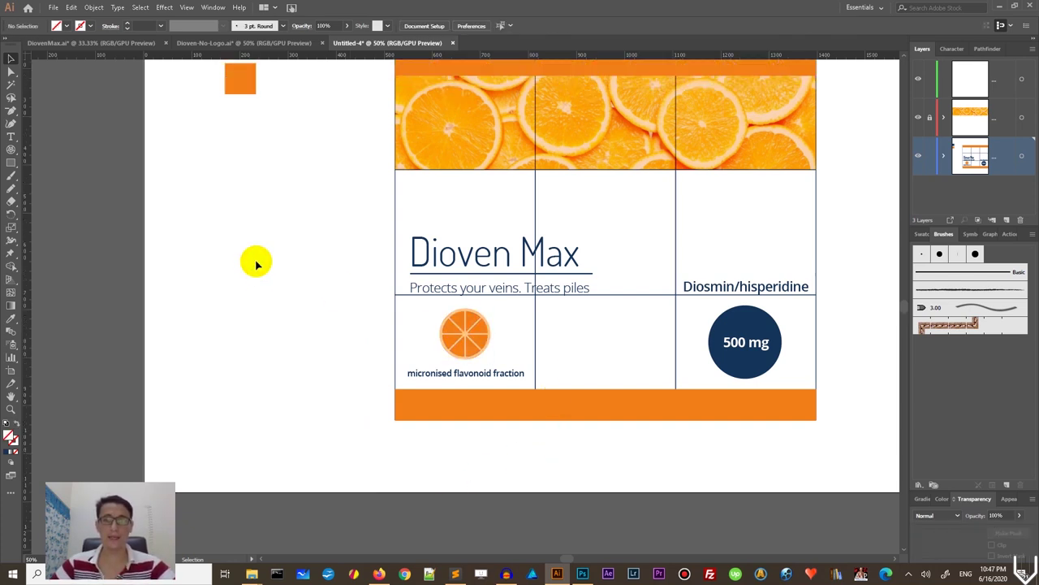
left_click_drag(318, 282, 204, 295)
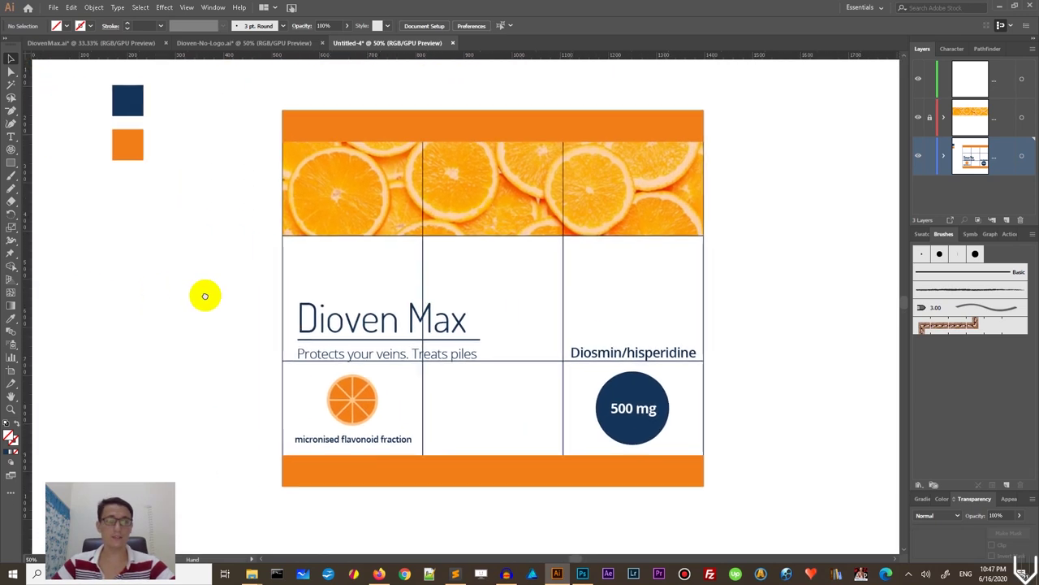
left_click(283, 268)
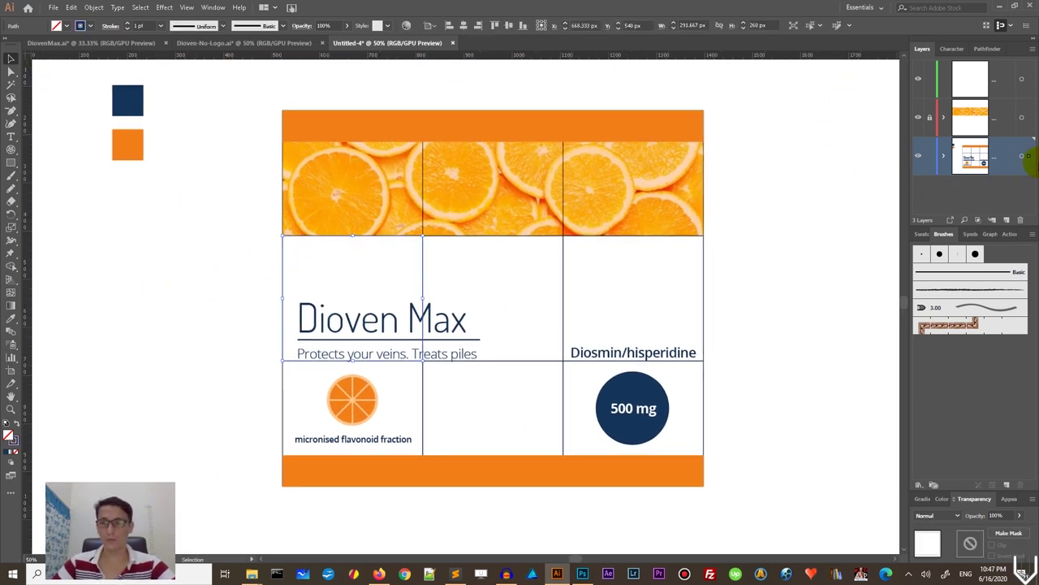
left_click_drag(1027, 155, 1030, 80)
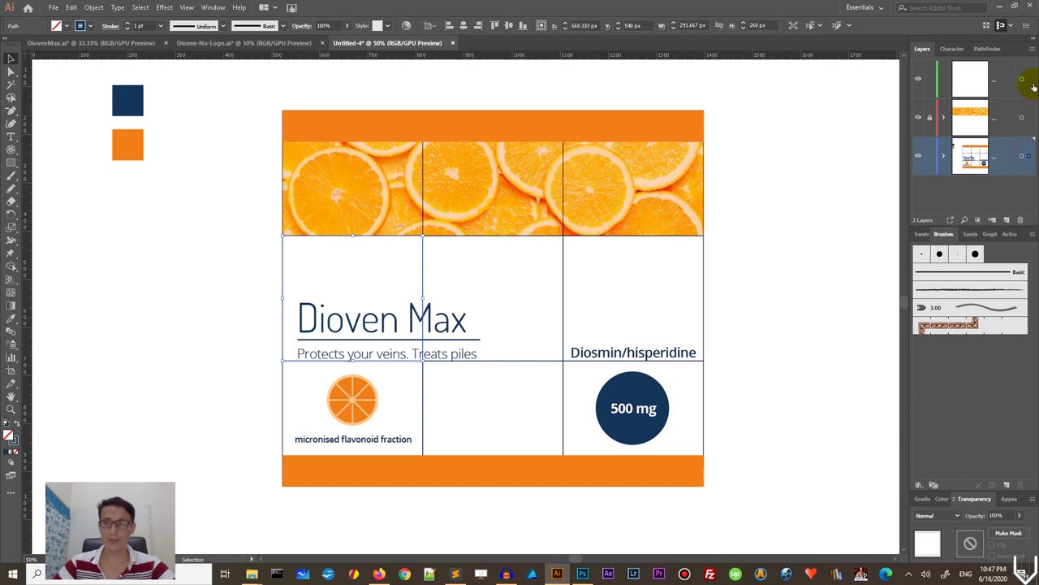
Step: Expand the top and artwork layers to verify the move, then deselect and zoom out
left_click(946, 79)
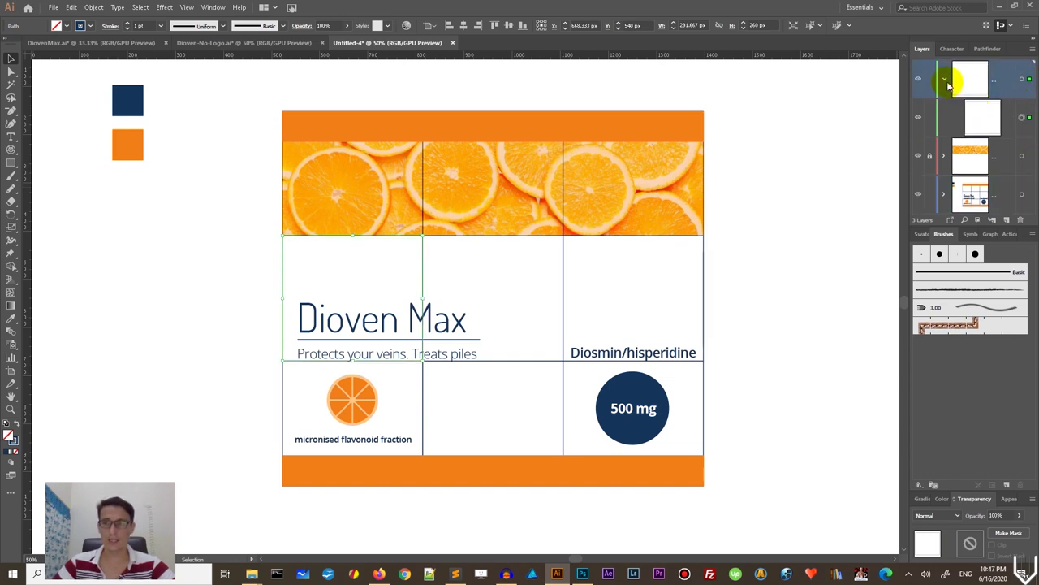
left_click(945, 80)
left_click(946, 155)
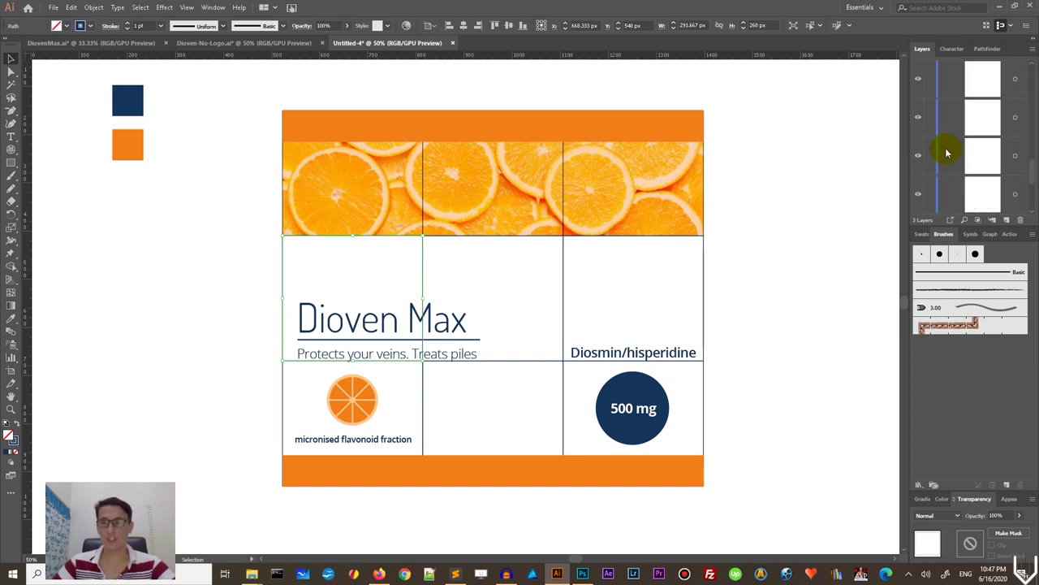
scroll(946, 151, "down", 3)
scroll(943, 143, "up", 3)
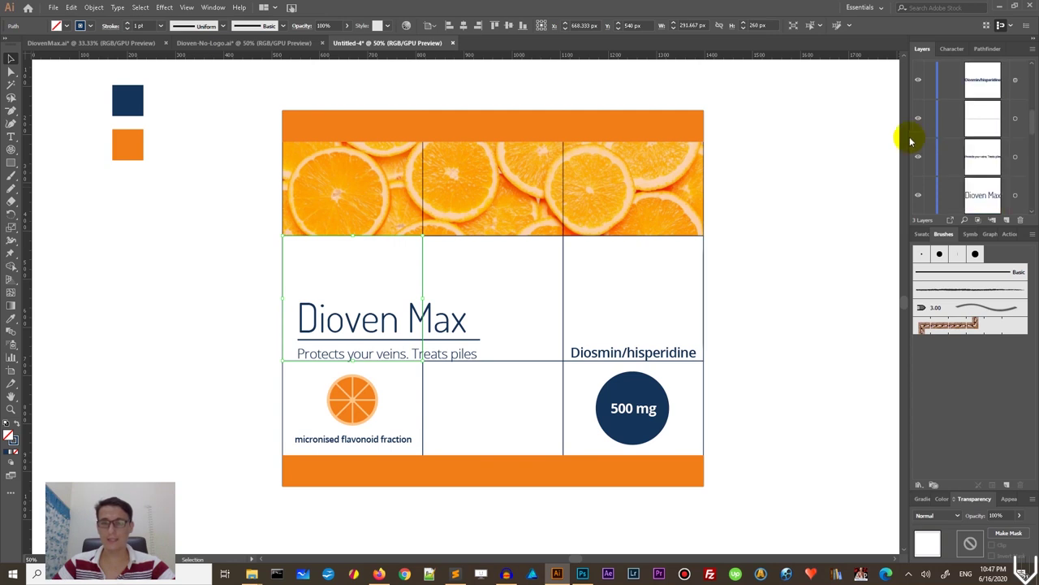
left_click(754, 273)
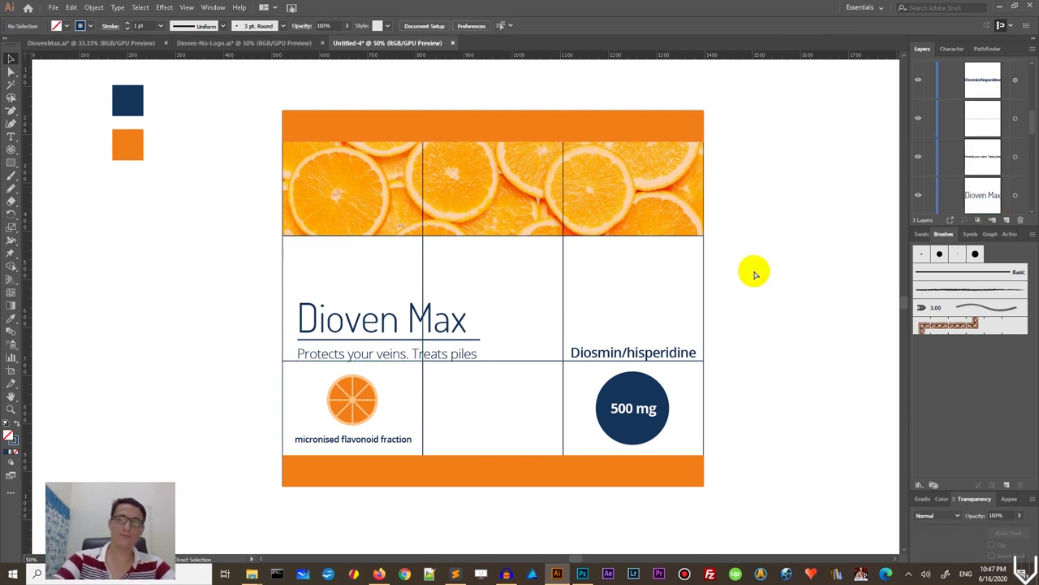
key("ctrl+minus")
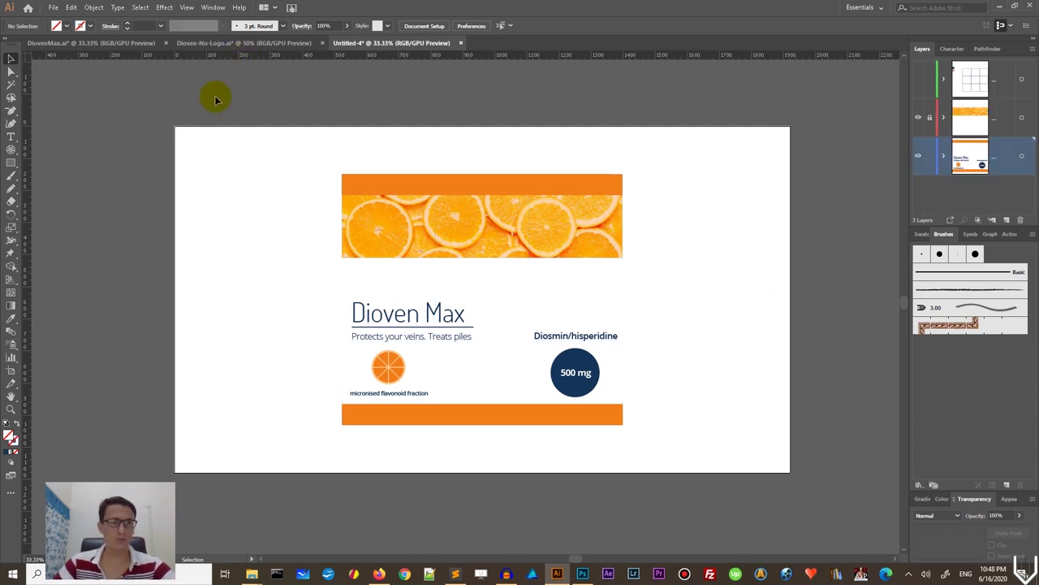
Step: Fit the artboard to the label's artwork bounds and drop the grid layer, leaving two layers
left_click(91, 8)
mouse_move(119, 256)
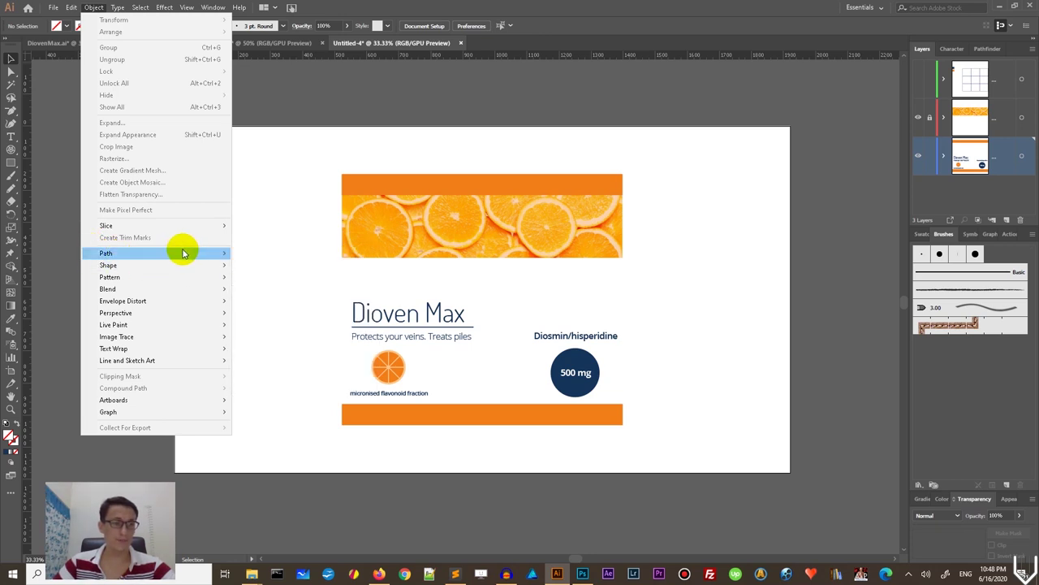
mouse_move(202, 403)
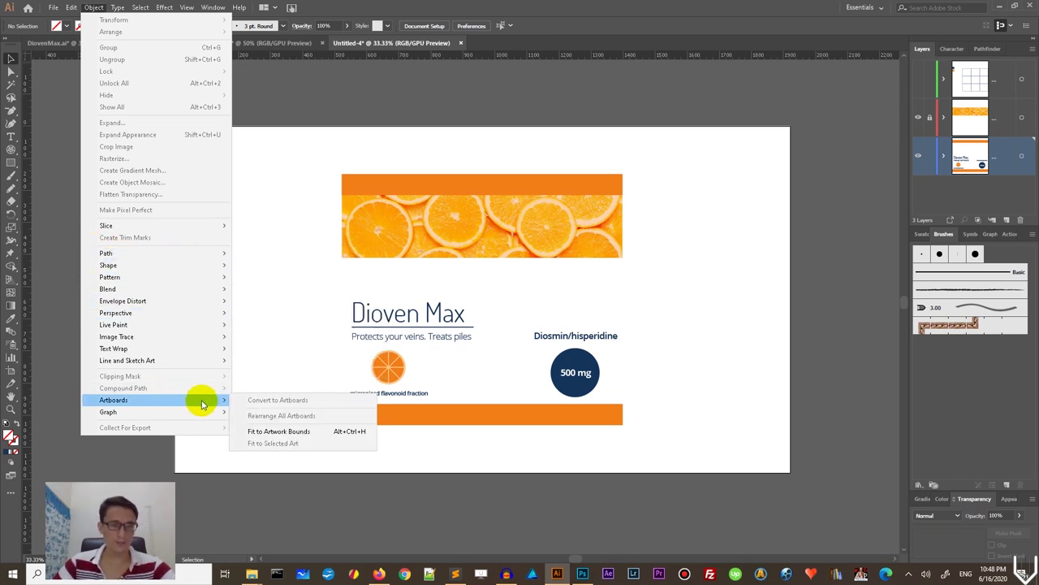
left_click(266, 429)
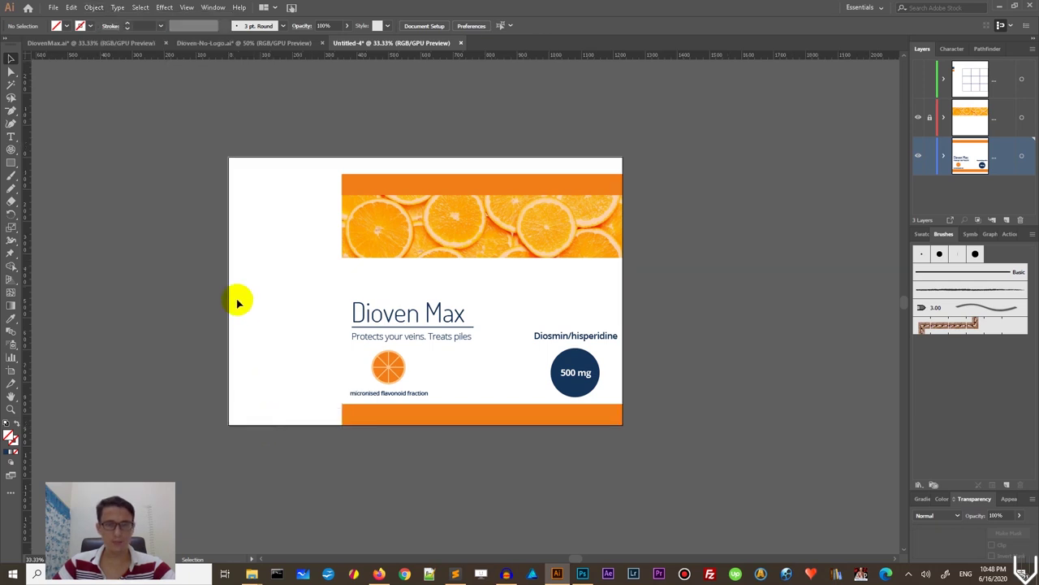
key("ctrl+z")
key("ctrl+z")
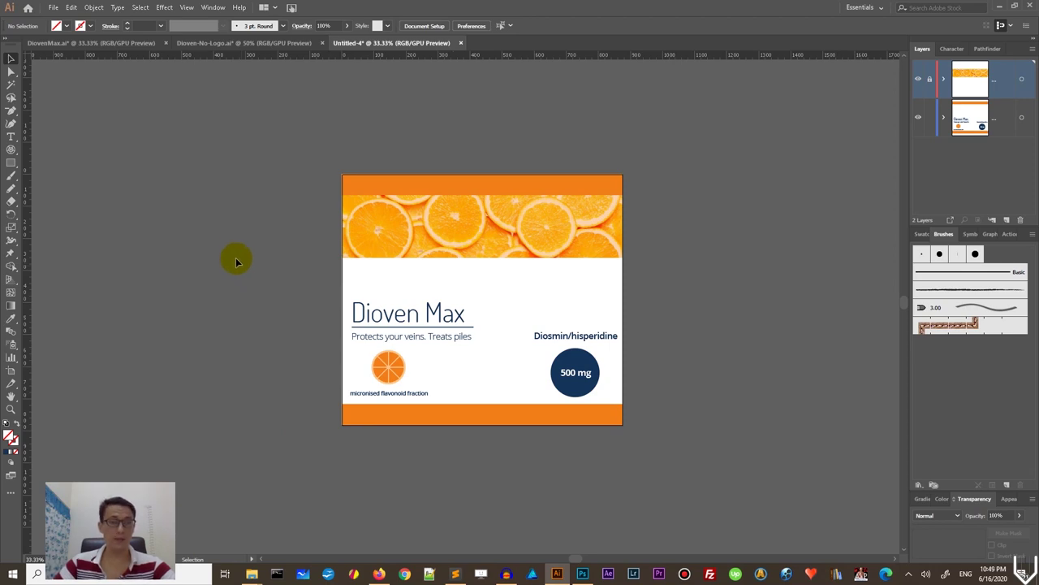
Step: Export the label as a layered Photoshop PSD named with '-mo' into the Supplement folder
left_click(56, 7)
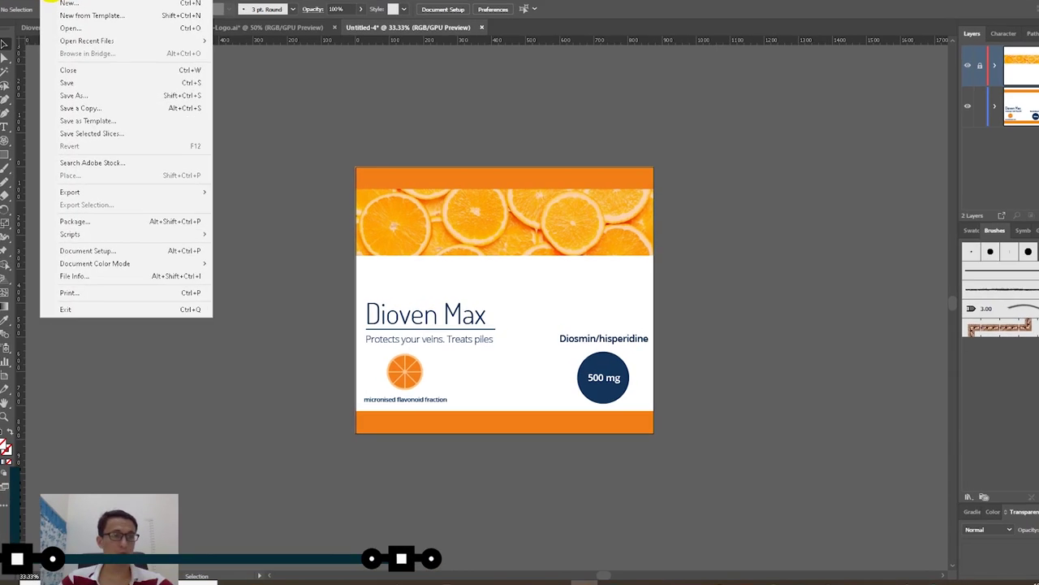
mouse_move(131, 198)
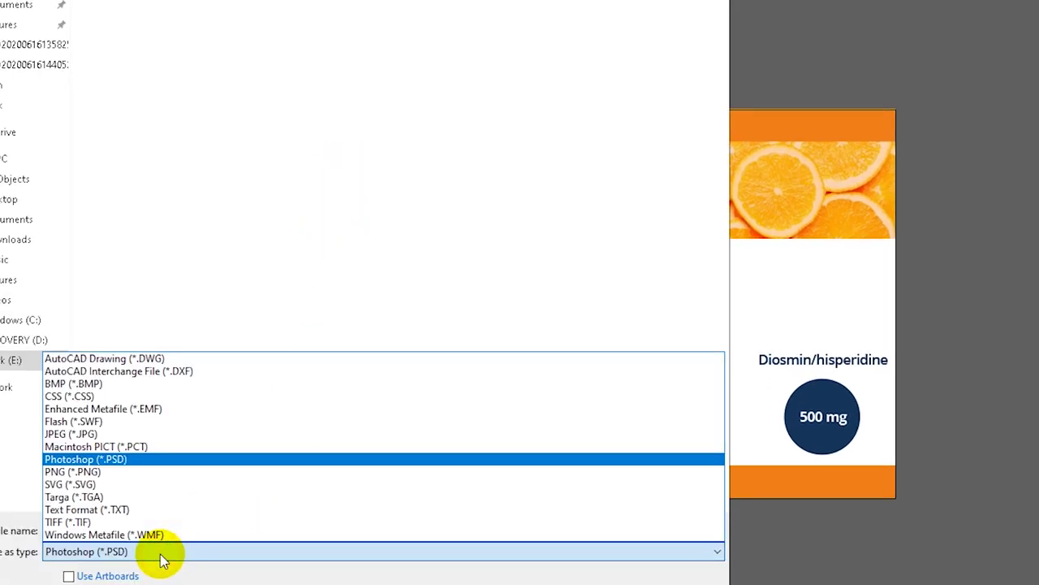
left_click(145, 552)
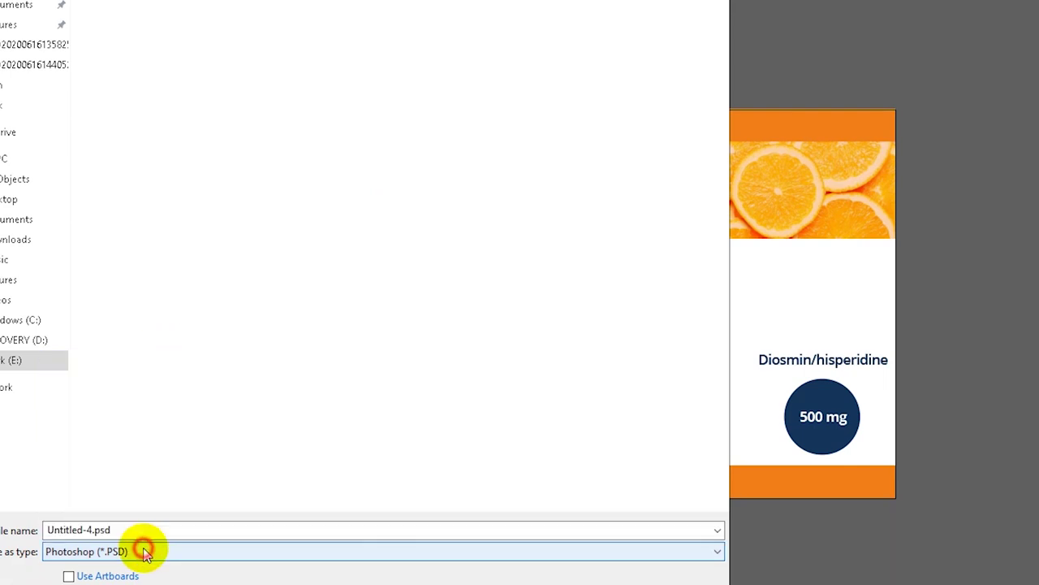
left_click(123, 529)
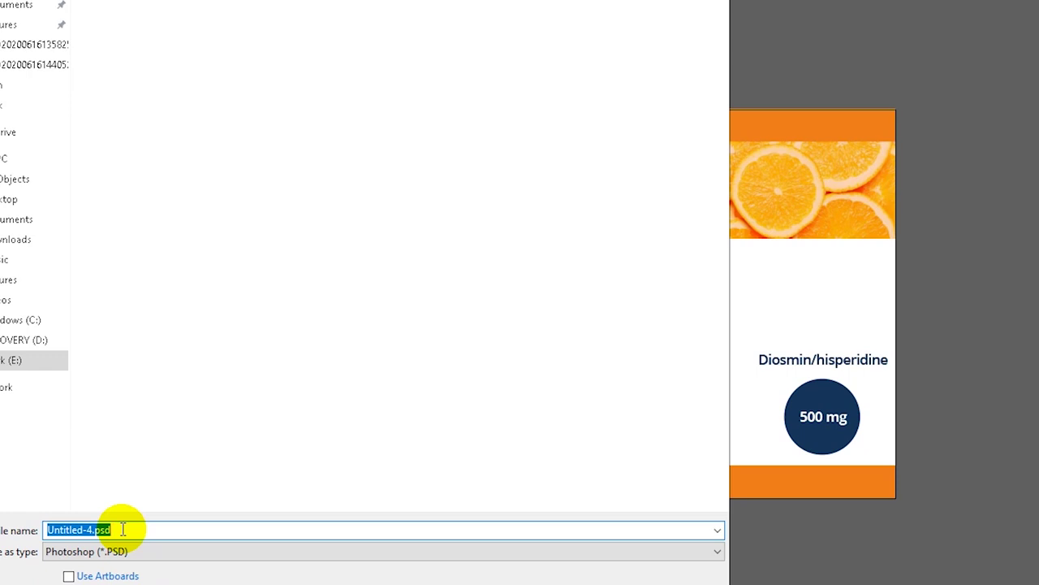
key("BackSpace")
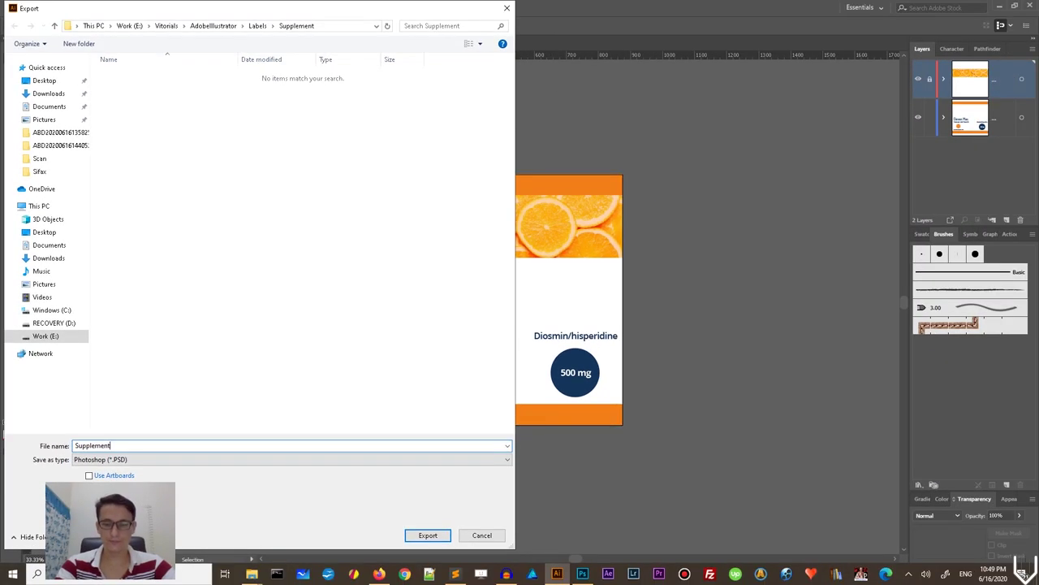
type("-mockup")
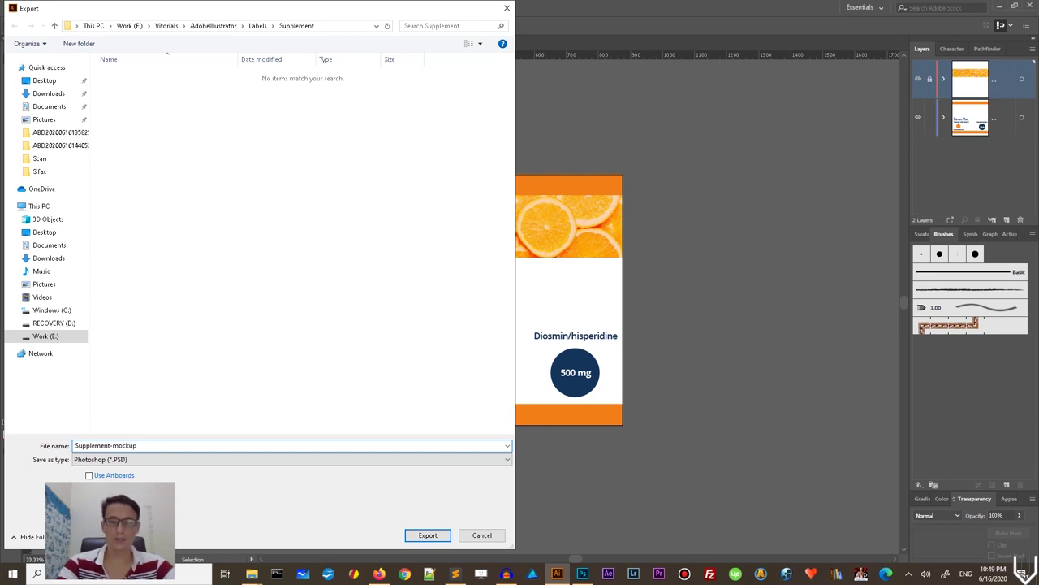
key("Return")
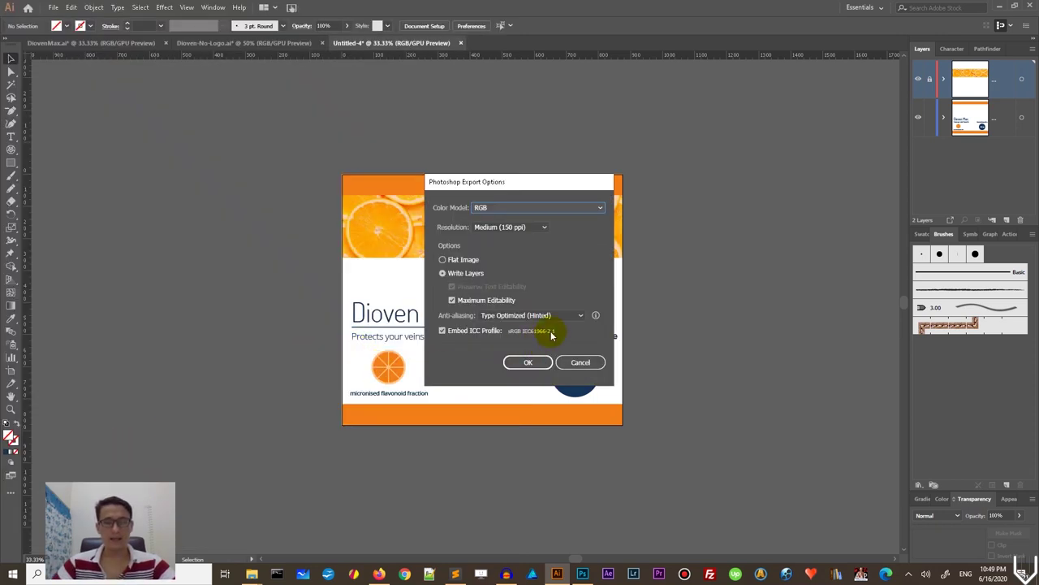
left_click(524, 363)
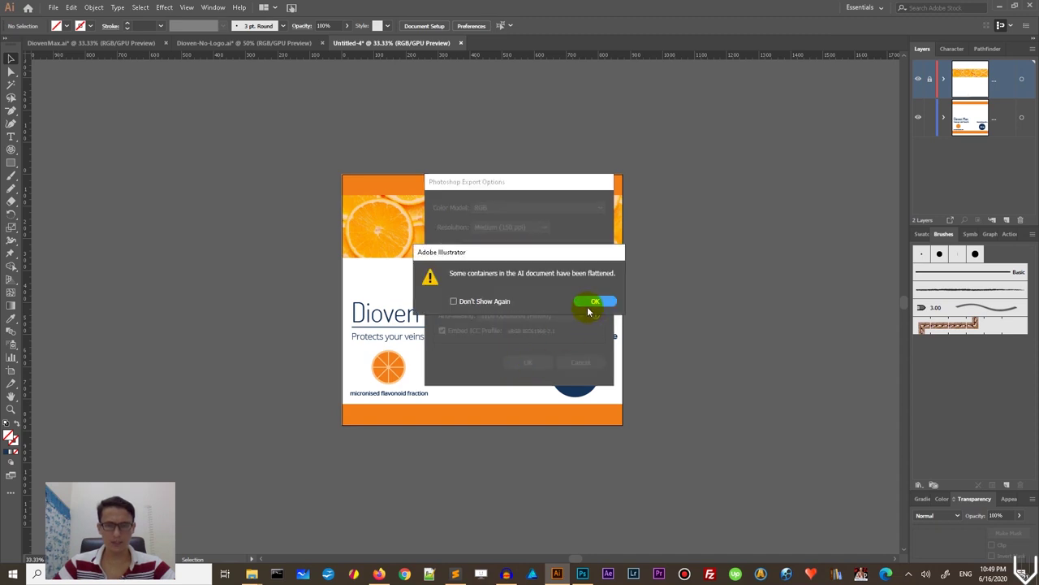
left_click(588, 306)
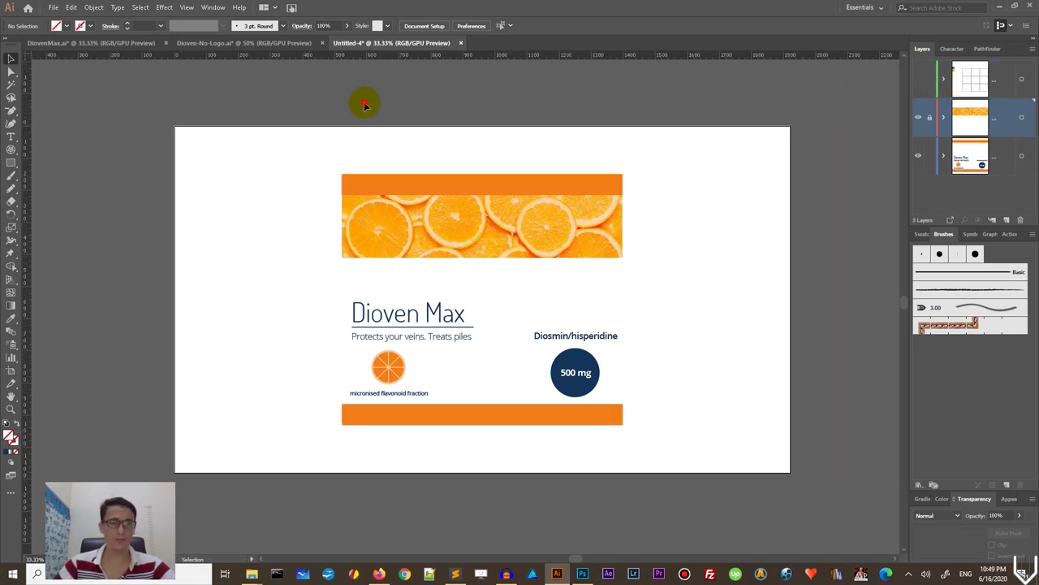
key("a")
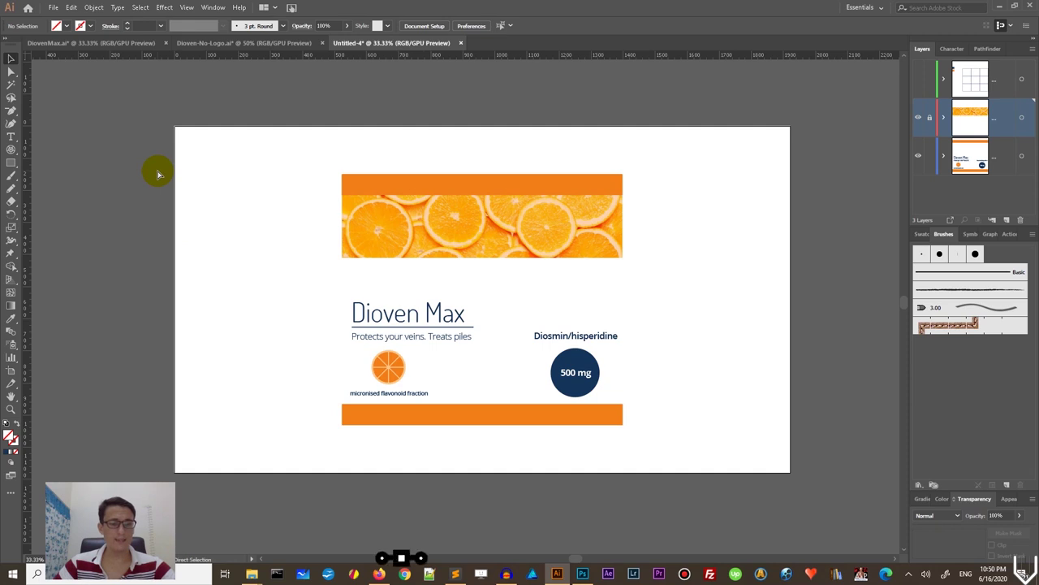
key("ctrl+s")
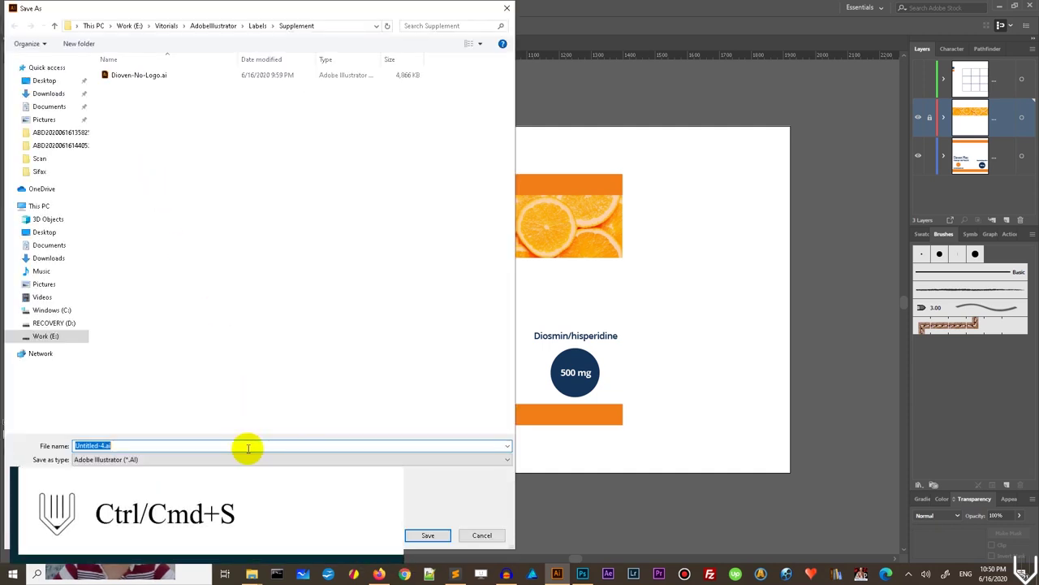
left_click(507, 8)
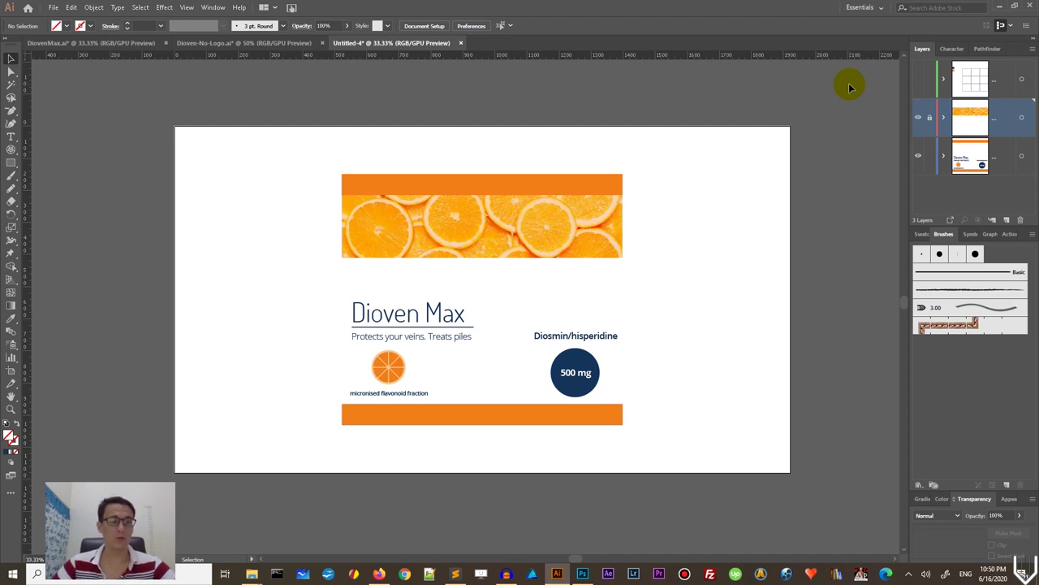
mouse_move(578, 575)
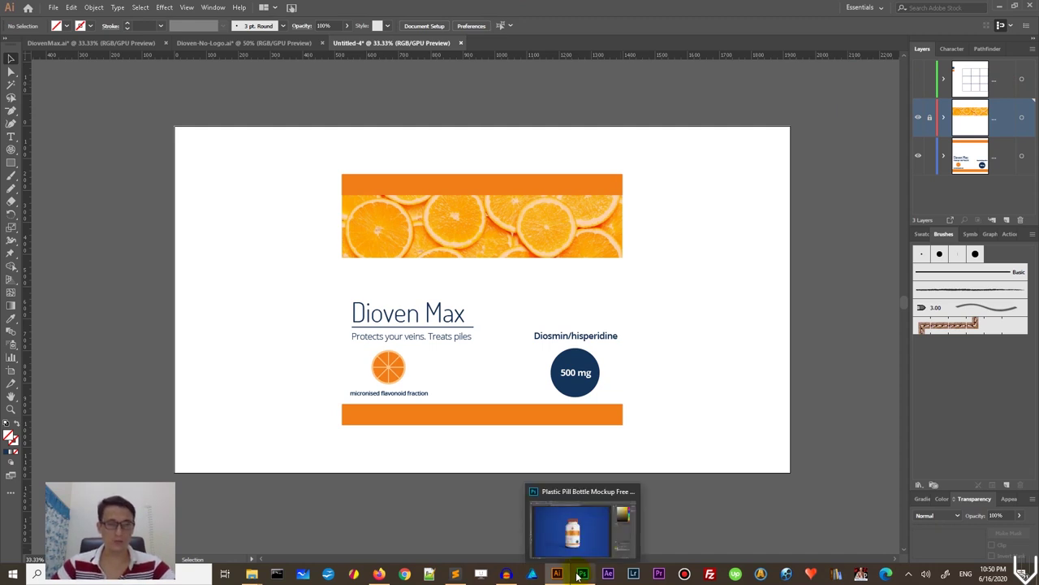
Step: Close Pills-Mockup in Photoshop without saving and reopen it
left_click(578, 575)
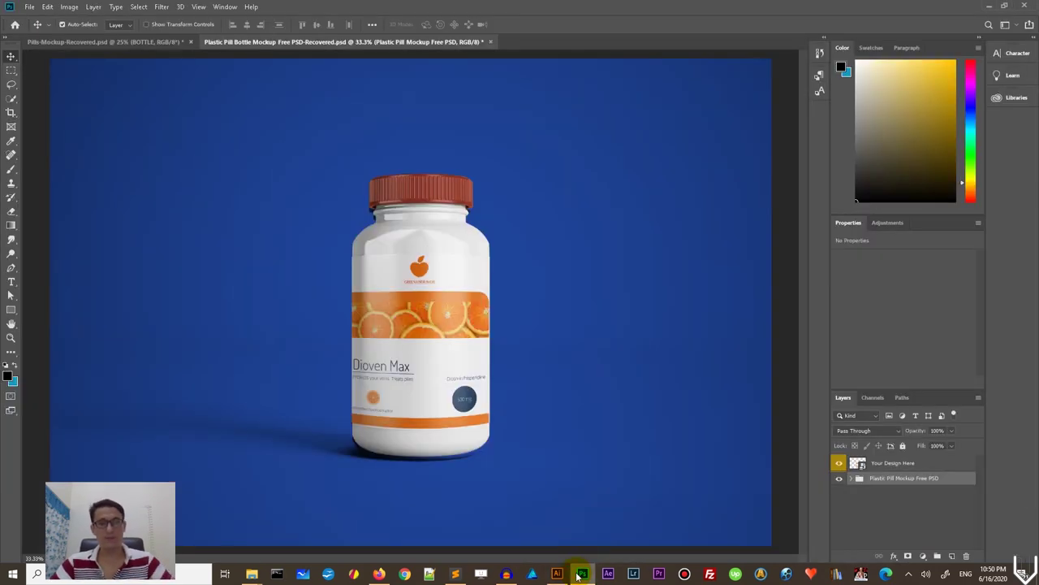
left_click(88, 41)
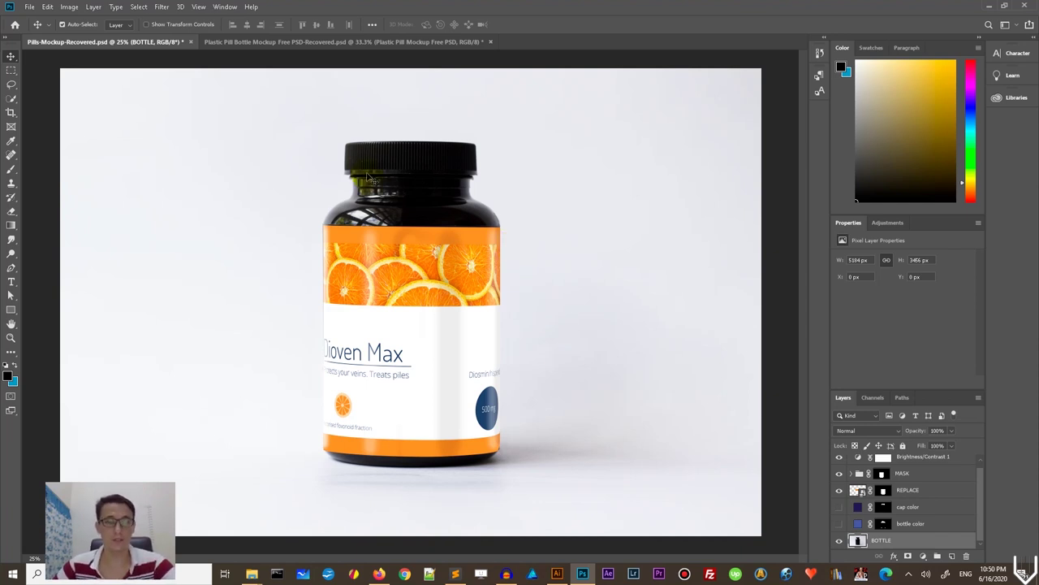
key("ctrl+w")
left_click(515, 211)
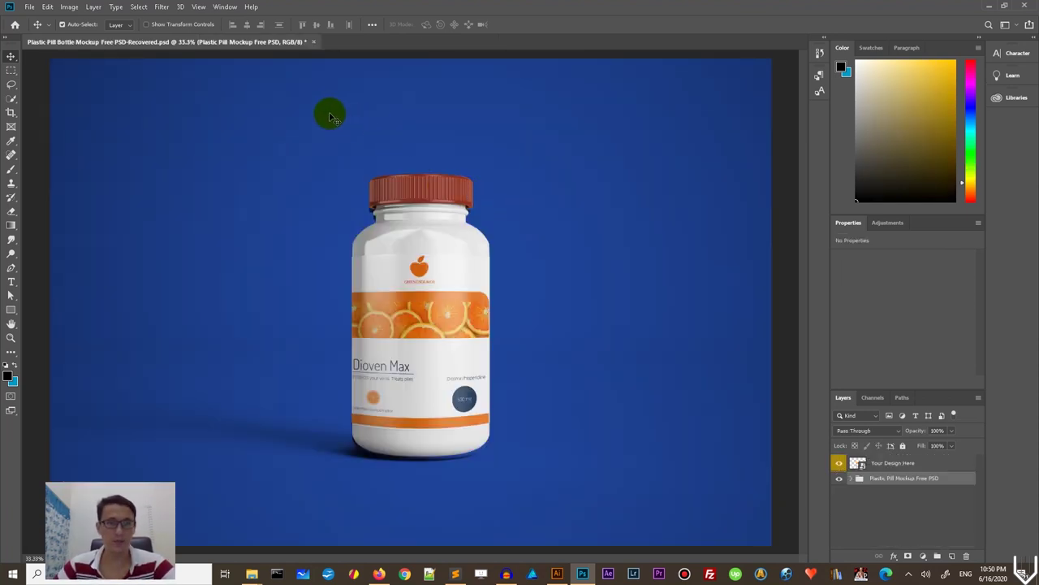
left_click(29, 8)
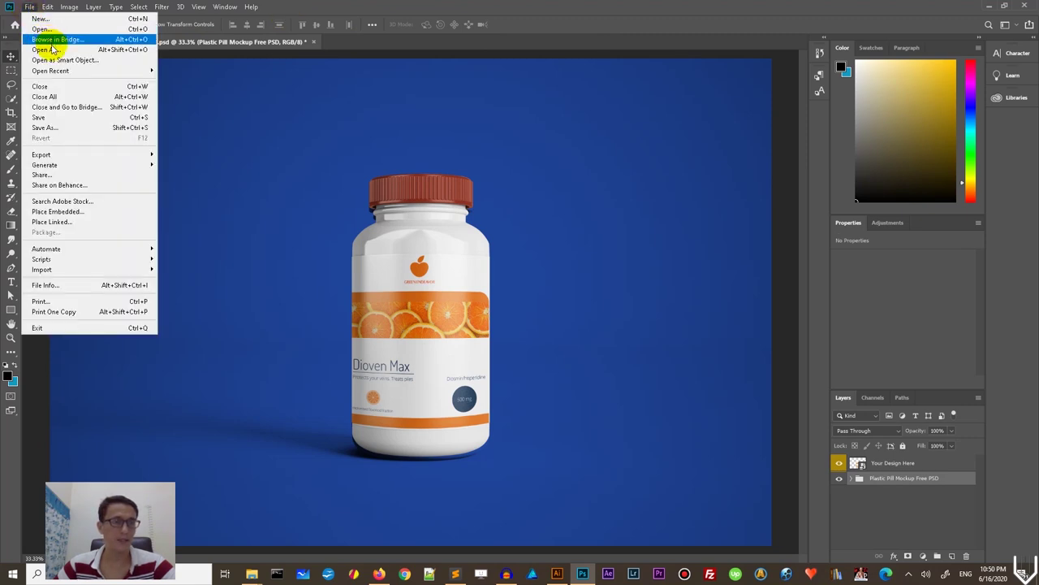
left_click(218, 297)
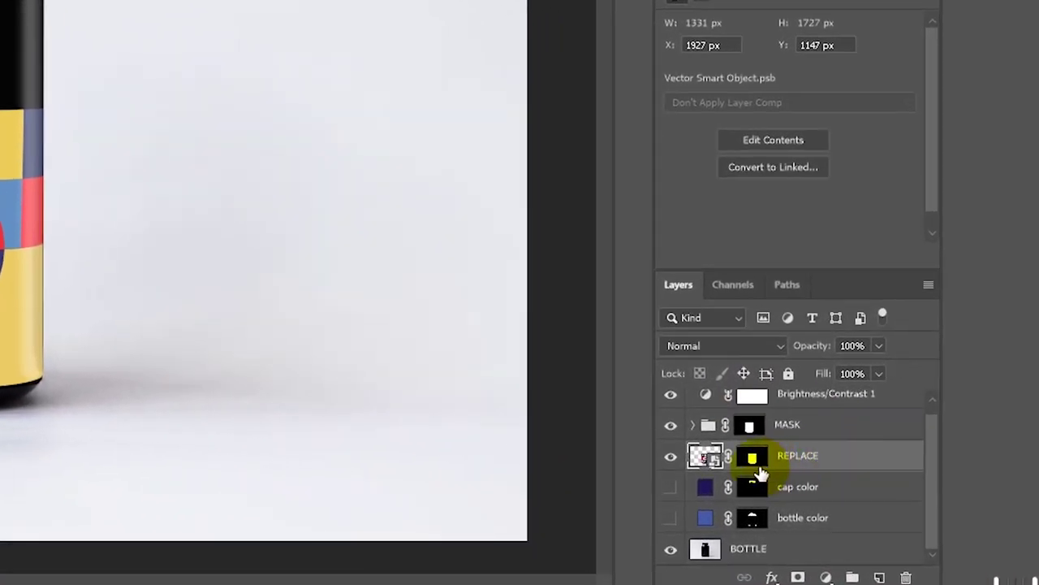
Step: Open the REPLACE smart object's contents and delete the old Layer 3 artwork
double_click(705, 457)
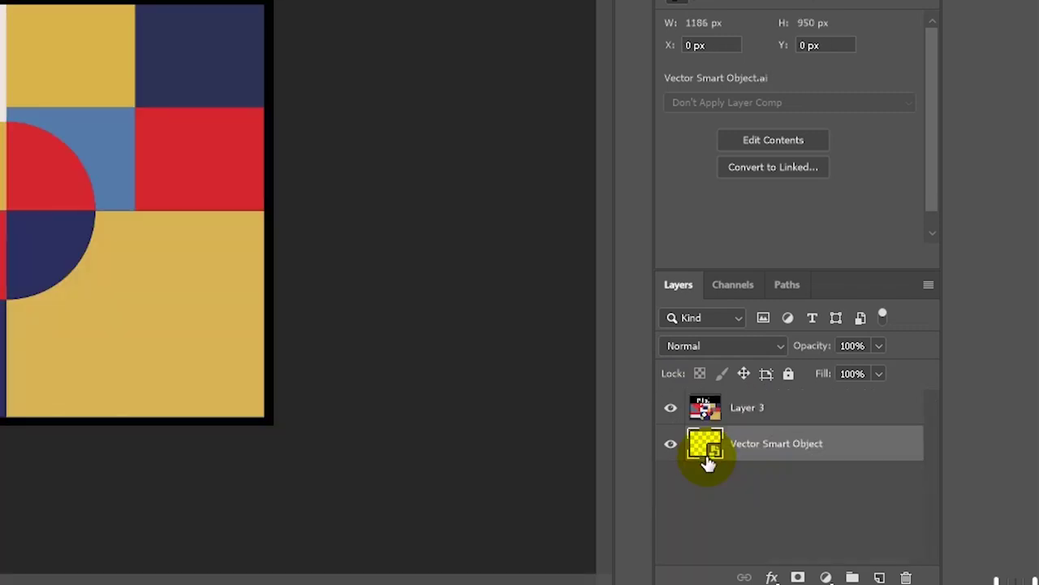
left_click(755, 415)
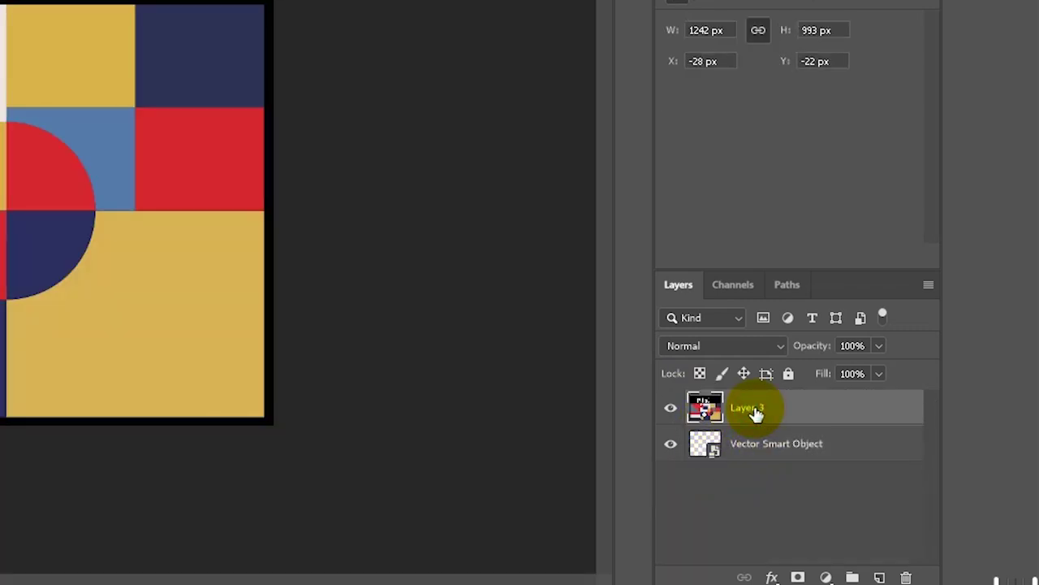
key("Delete")
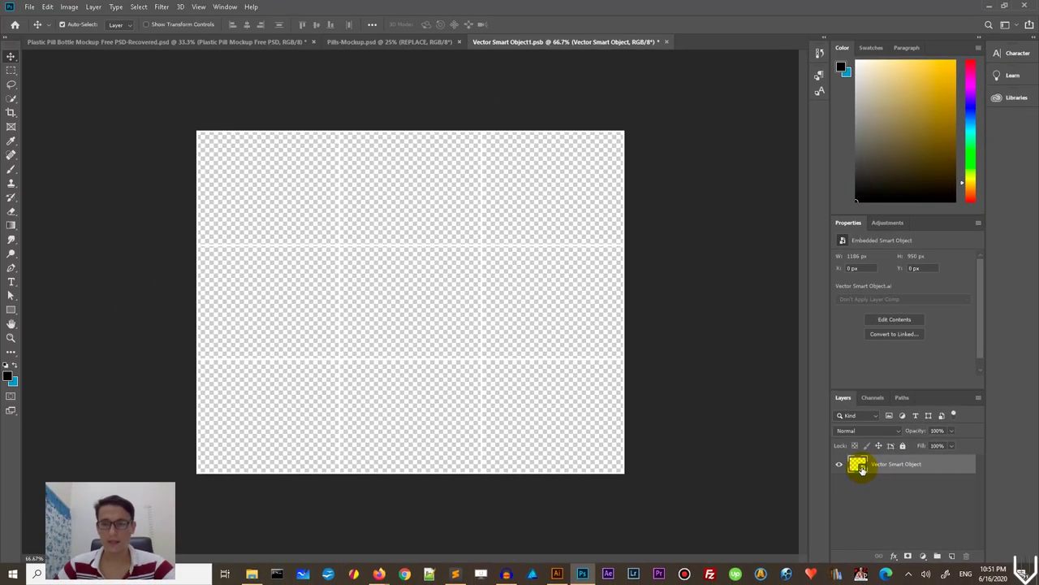
Step: Place DiovenMax.psd from the Labels folder as an embedded layer and open its contents
left_click(29, 8)
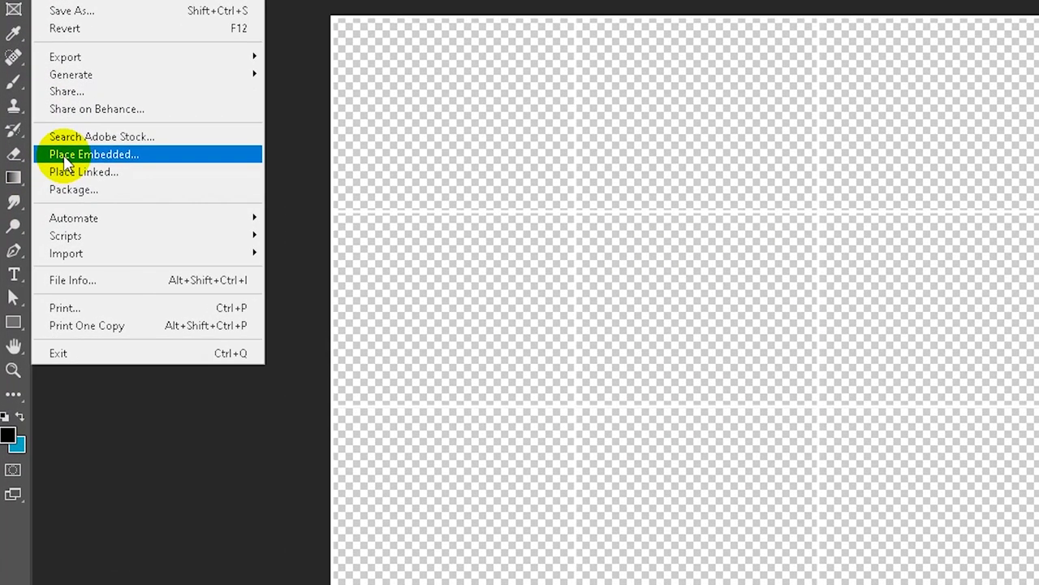
left_click(40, 211)
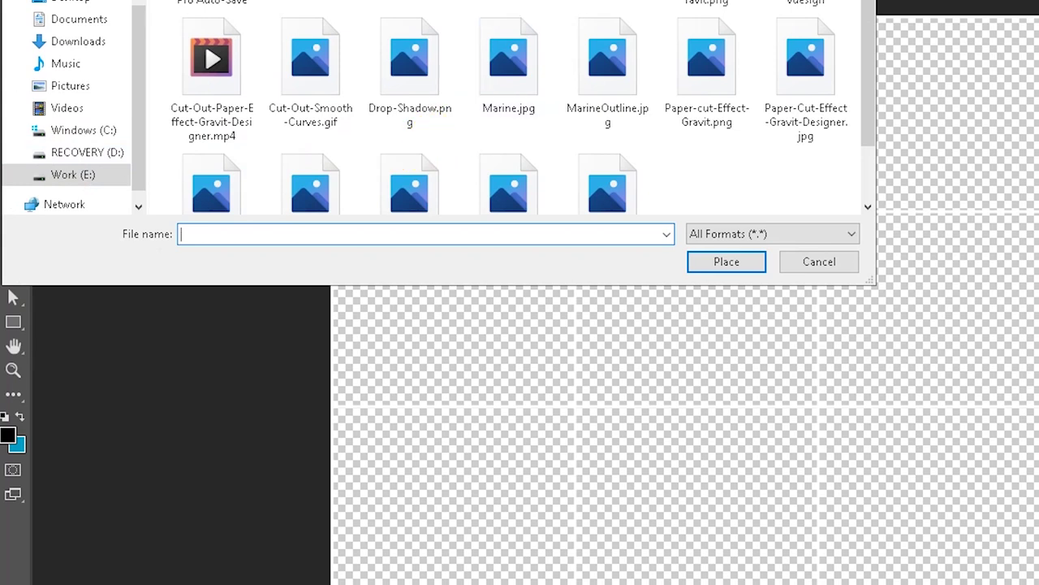
left_click(242, 2)
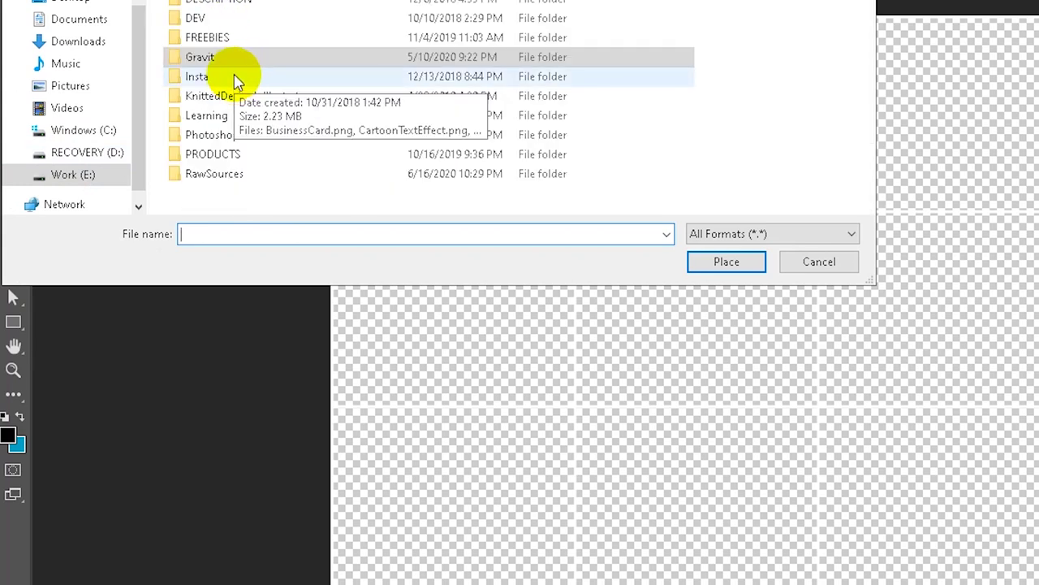
left_click(242, 2)
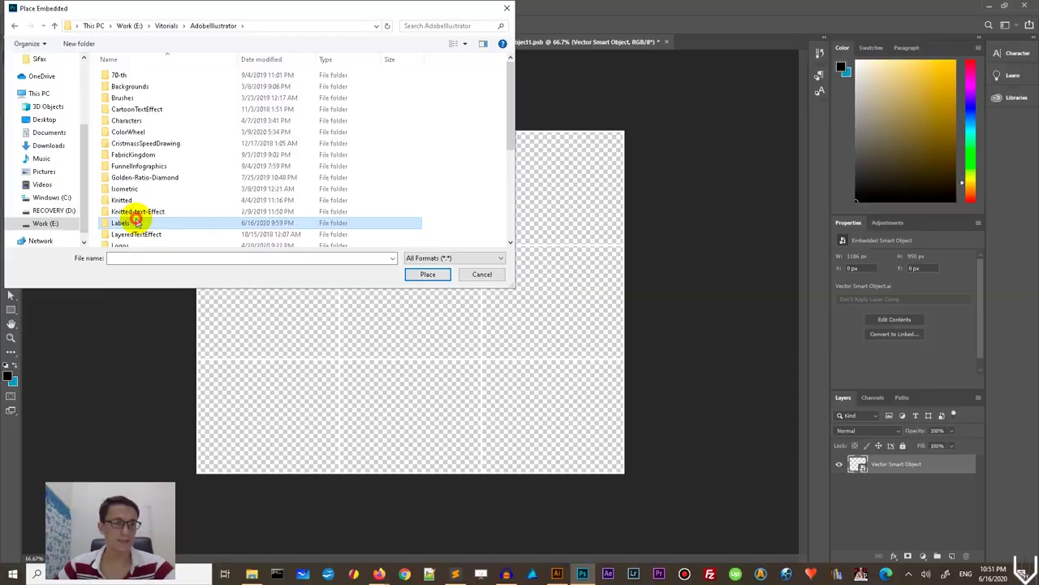
double_click(231, 173)
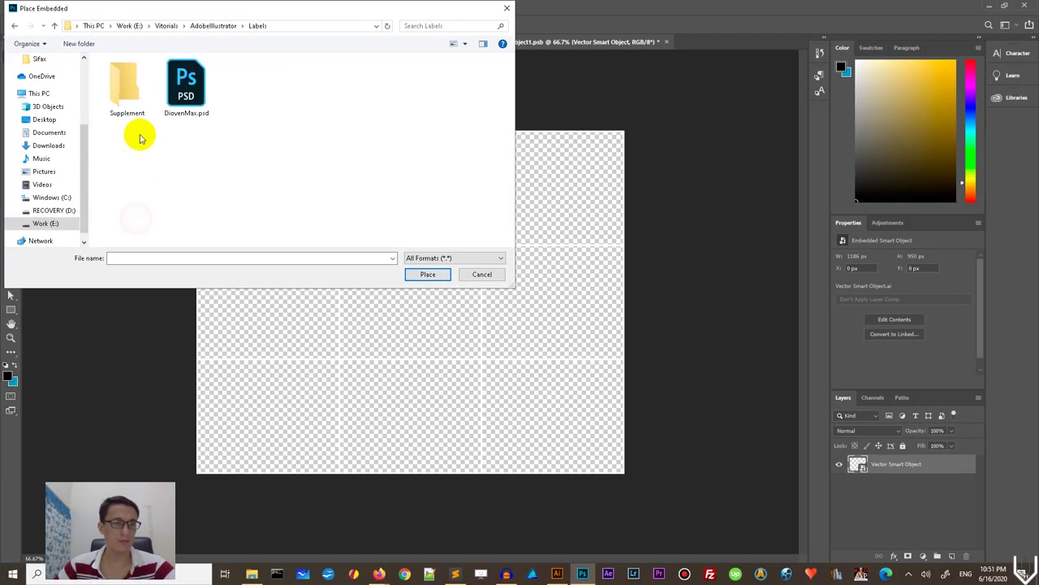
double_click(176, 86)
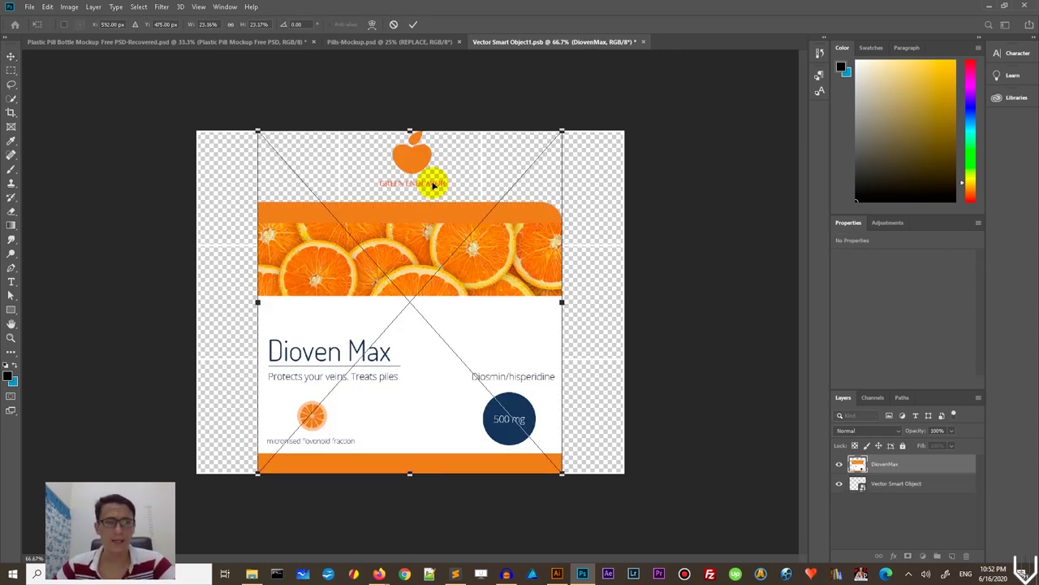
double_click(416, 166)
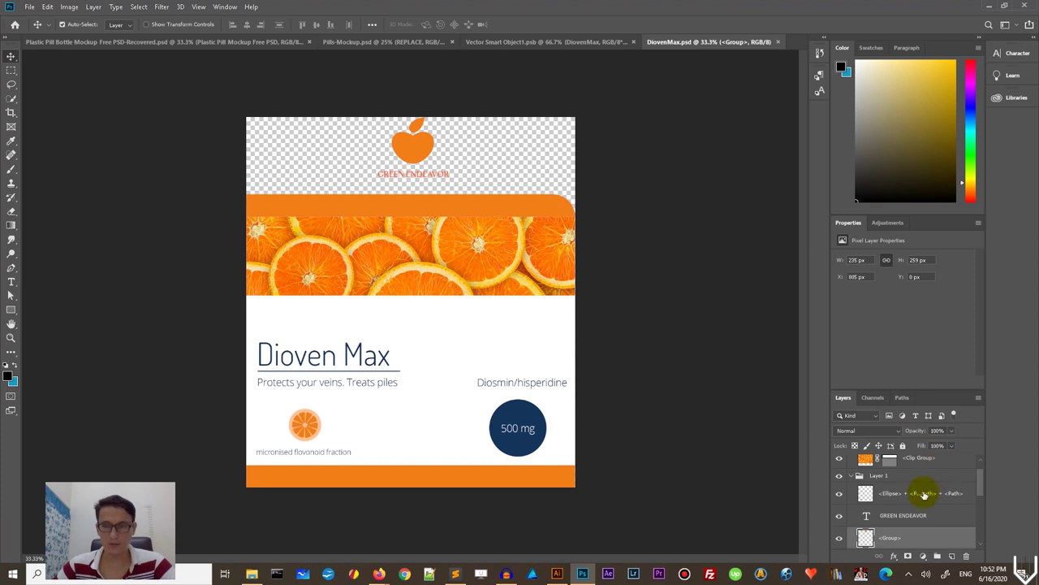
Step: Delete the GREEN ENDEAVOR text and apple logo layers from DiovenMax.psd, then save and close it
scroll(918, 513, "up", 1)
scroll(918, 510, "down", 3)
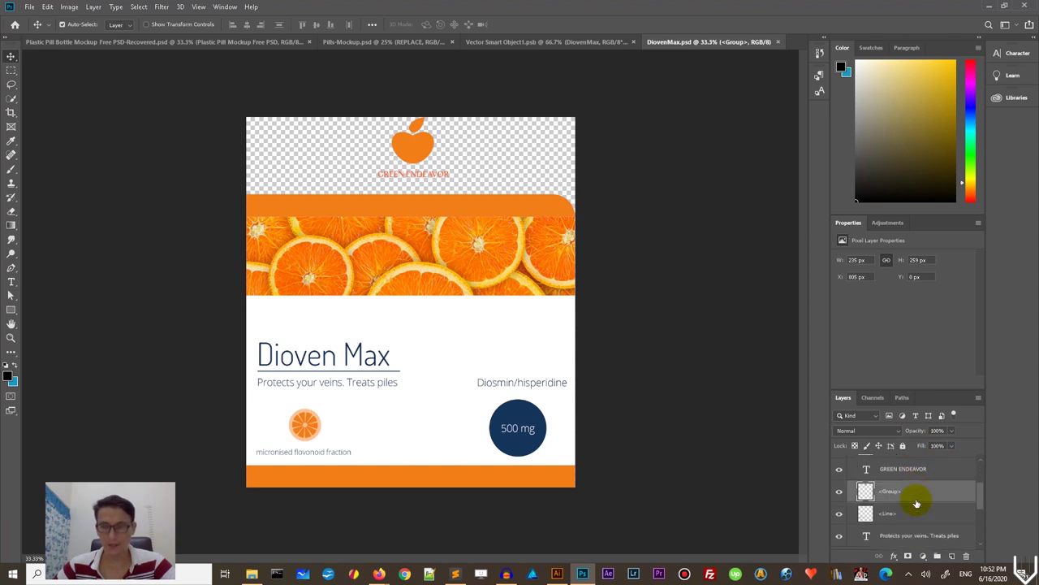
scroll(917, 502, "down", 3)
scroll(917, 502, "down", 2)
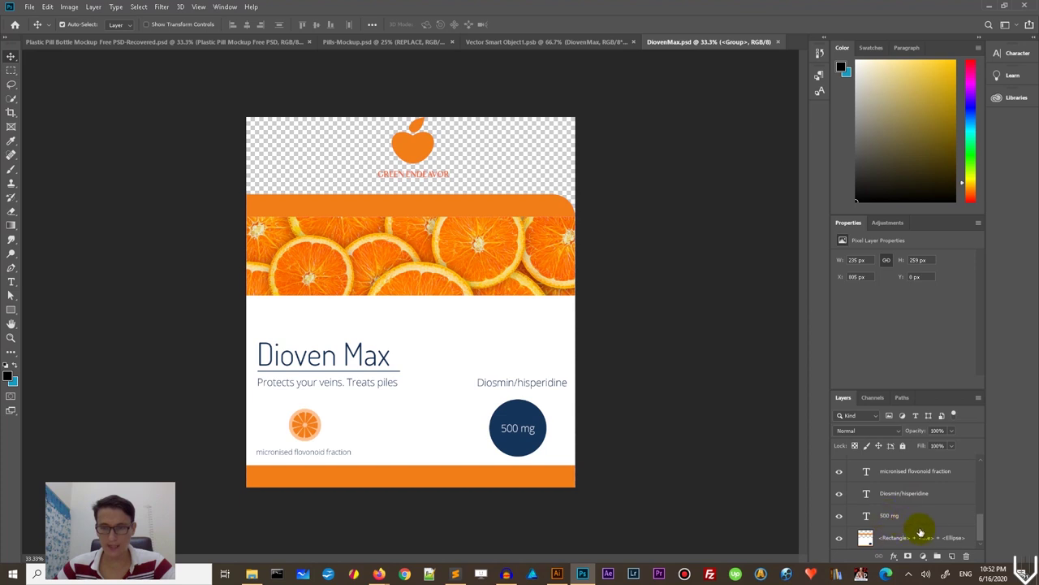
scroll(926, 529, "up", 2)
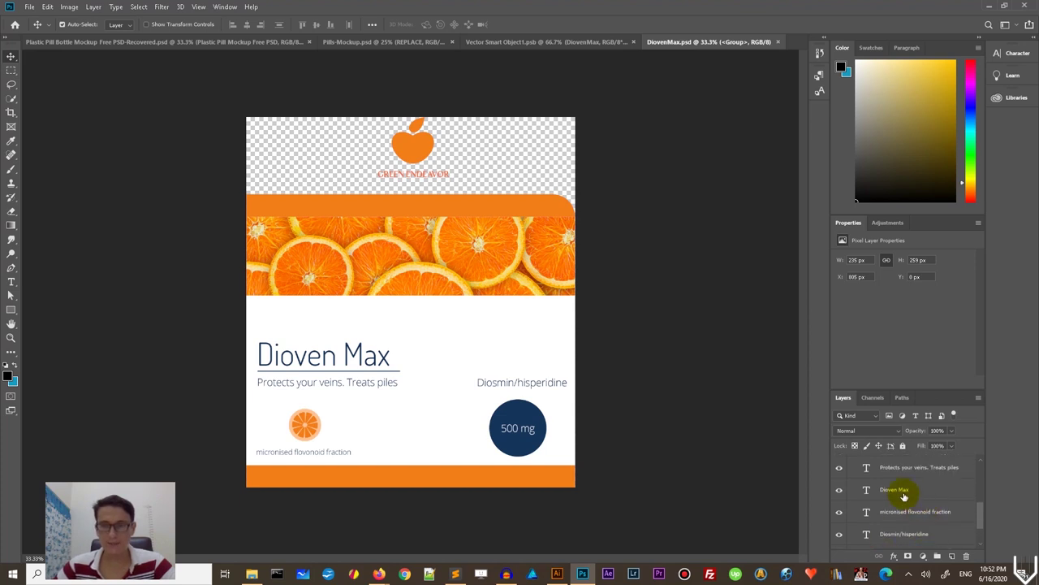
left_click(307, 428)
scroll(948, 517, "up", 1)
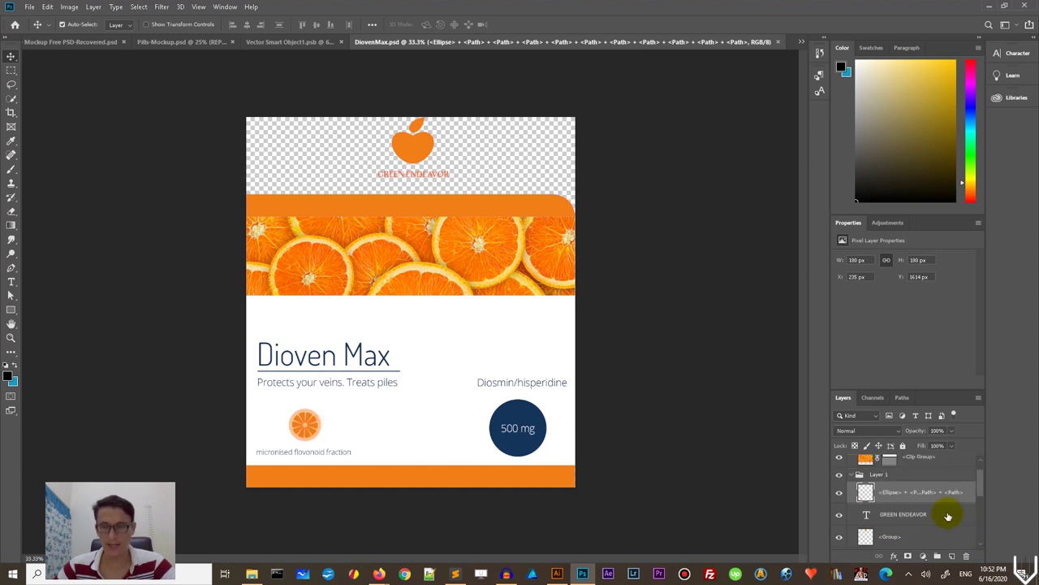
left_click(899, 521)
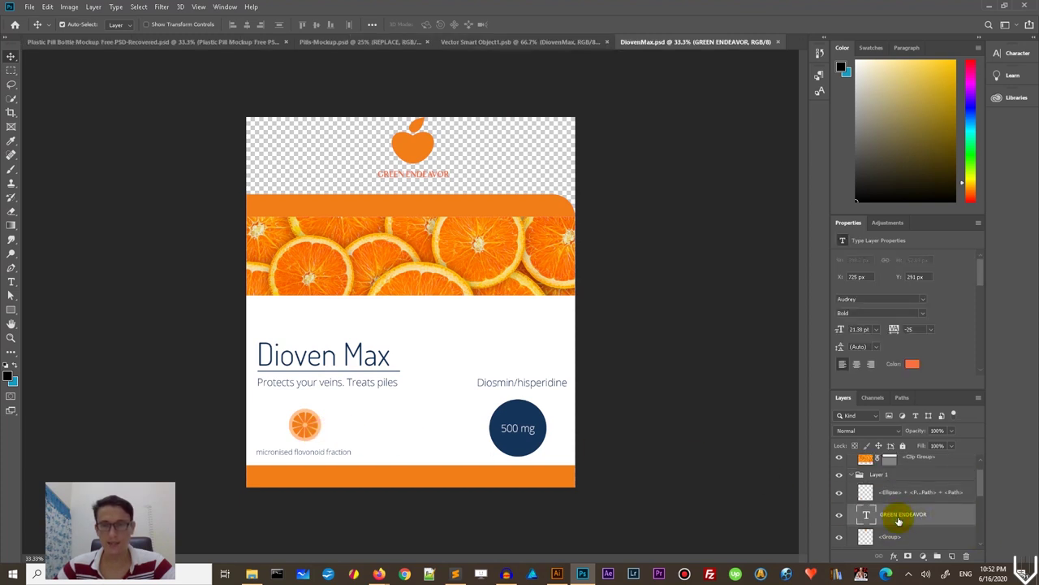
key("Delete")
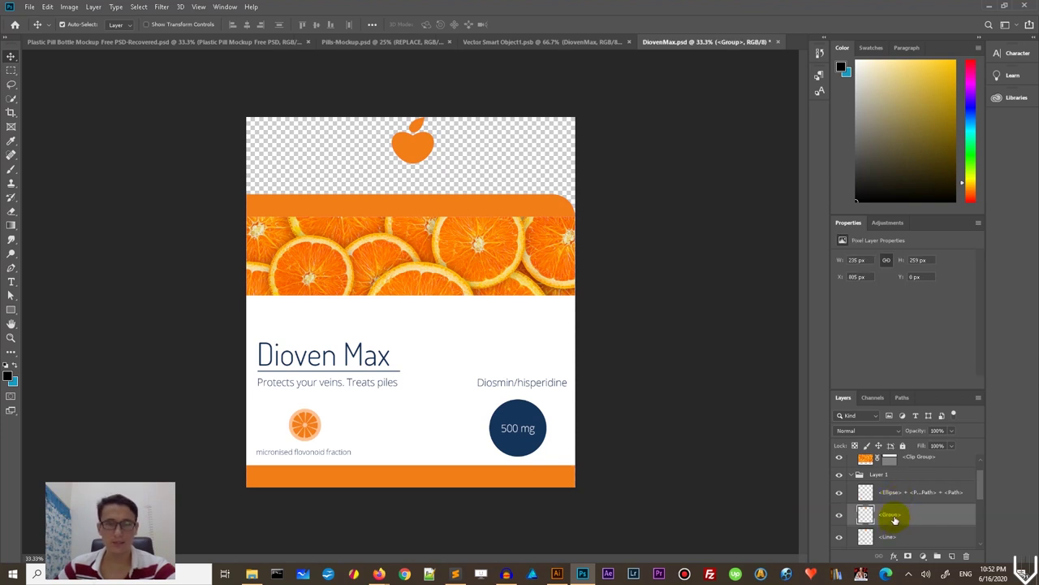
key("Delete")
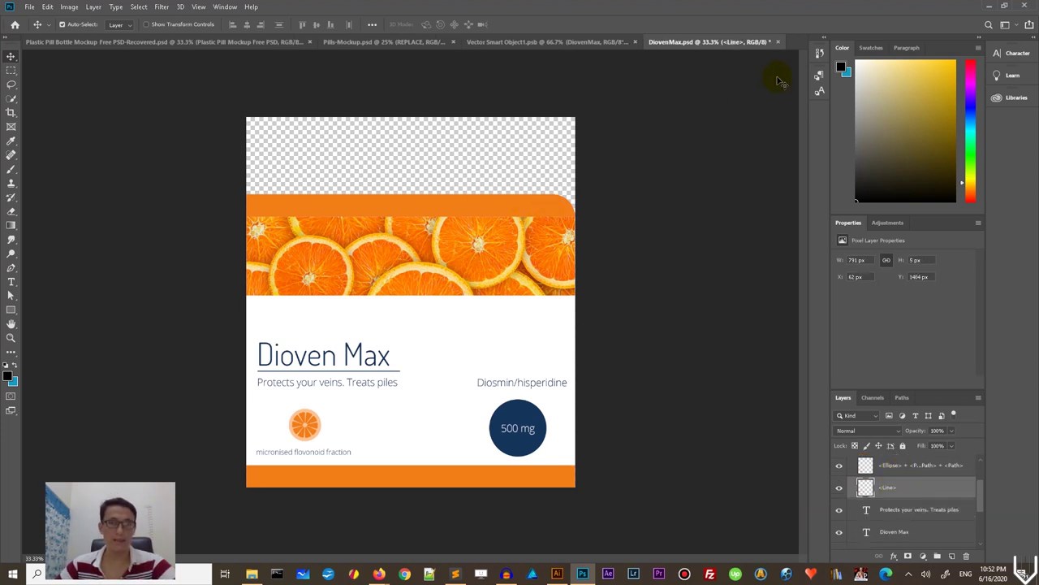
left_click(778, 41)
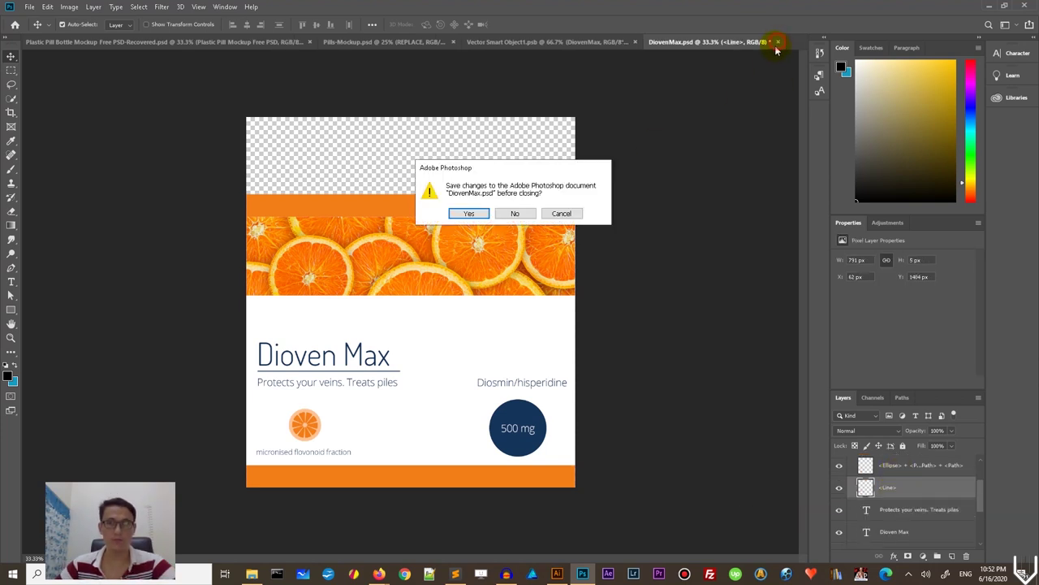
left_click(468, 212)
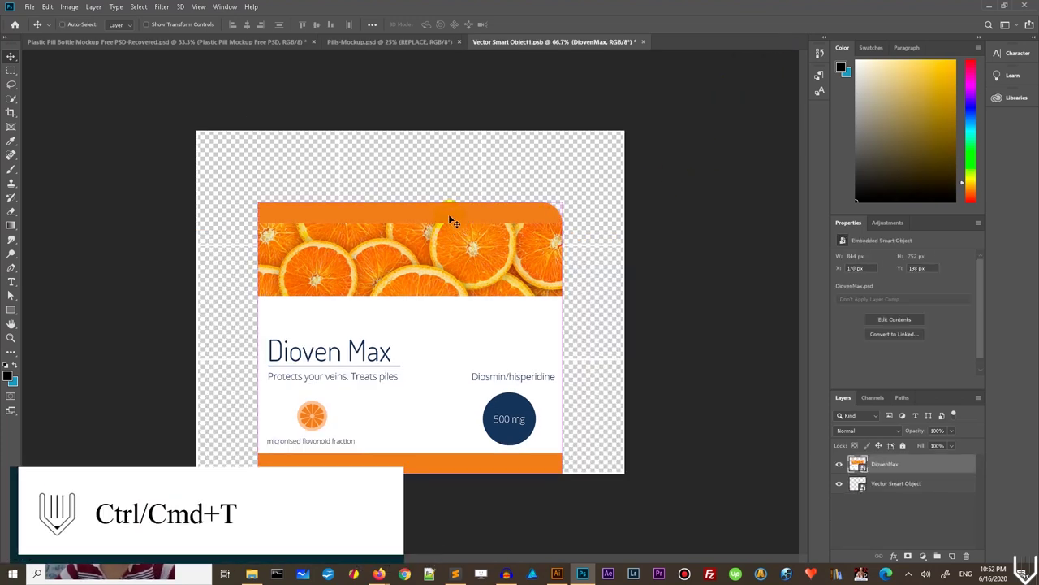
Step: Enlarge the DiovenMax label to full canvas height and nudge it flush left to X 0, Y 0
key("ctrl+t")
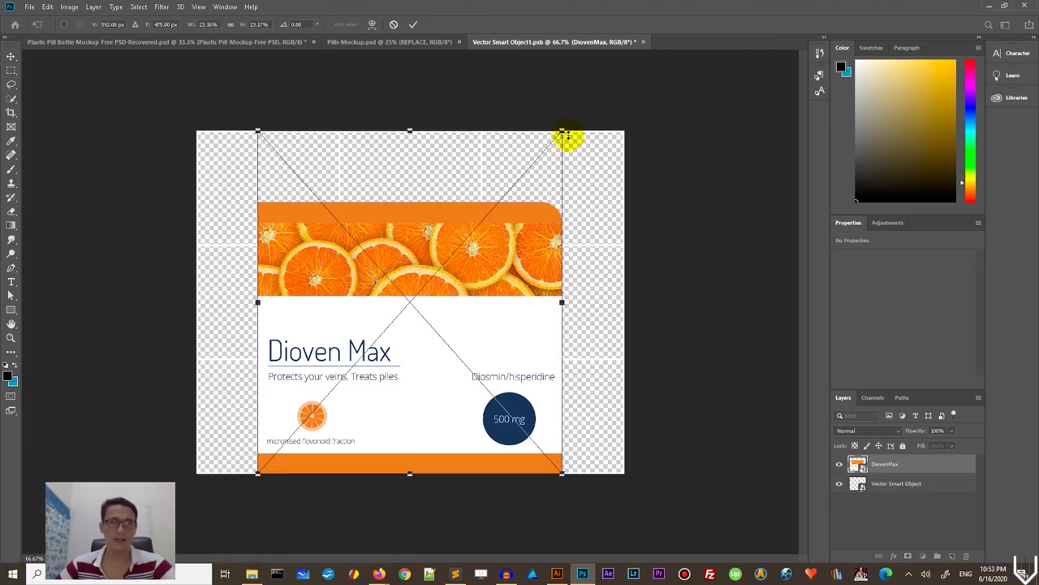
left_click_drag(561, 130, 611, 74)
left_click_drag(257, 73, 214, 53)
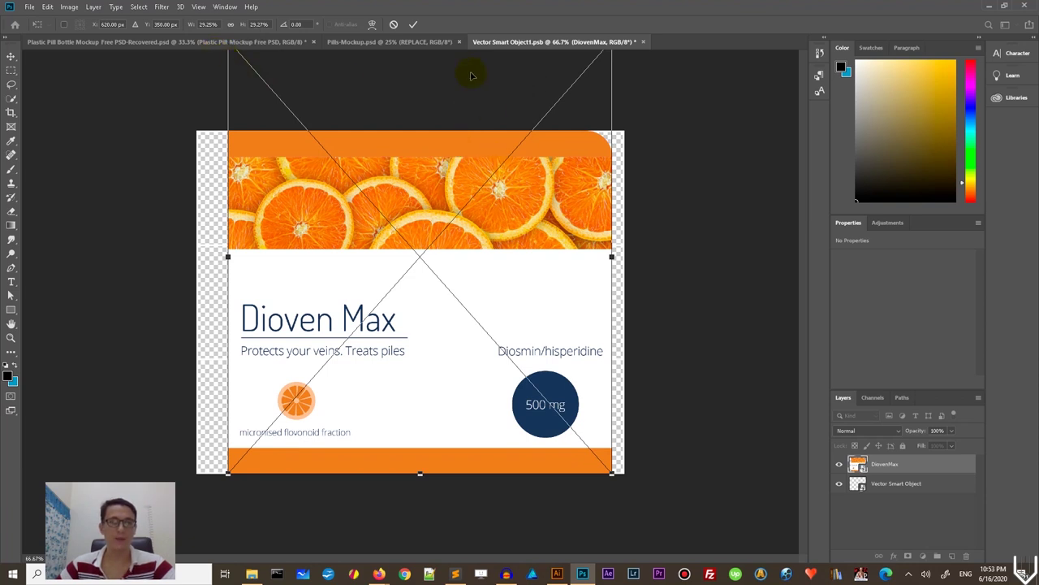
left_click(414, 24)
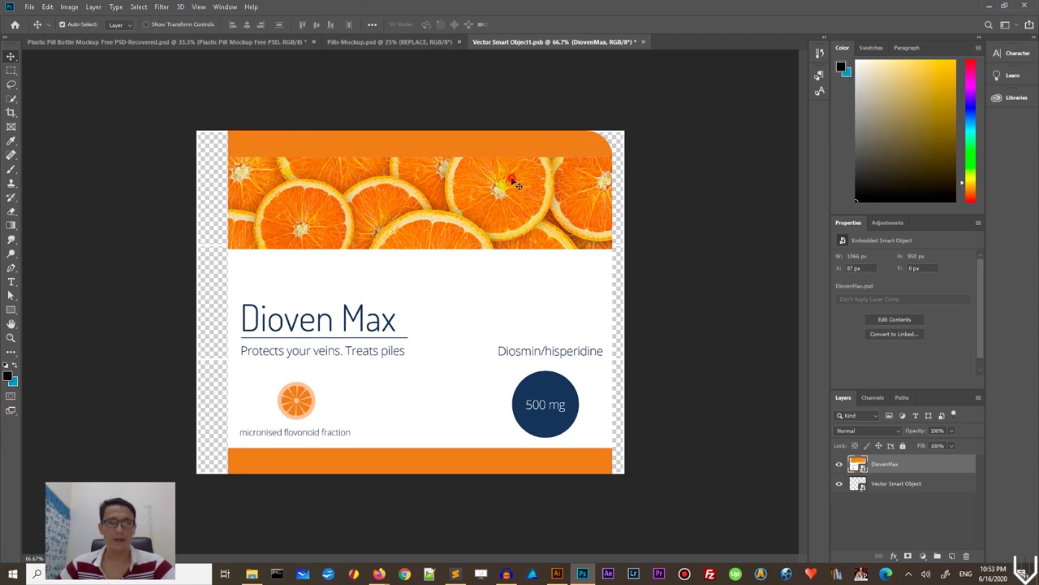
key("shift+Left")
key("shift+Left")
key("shift+Left")
key("shift+Left")
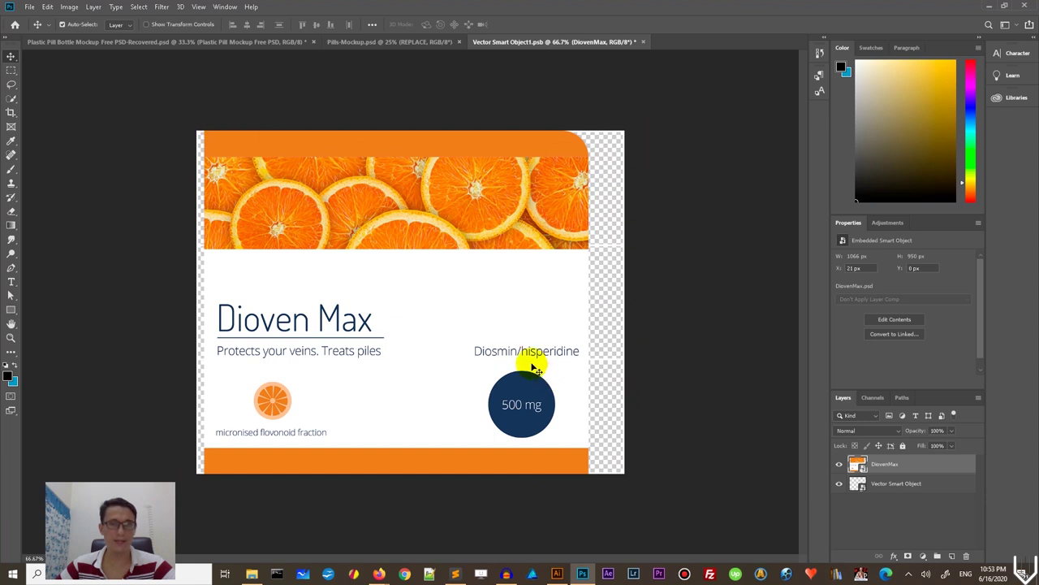
key("shift+Left")
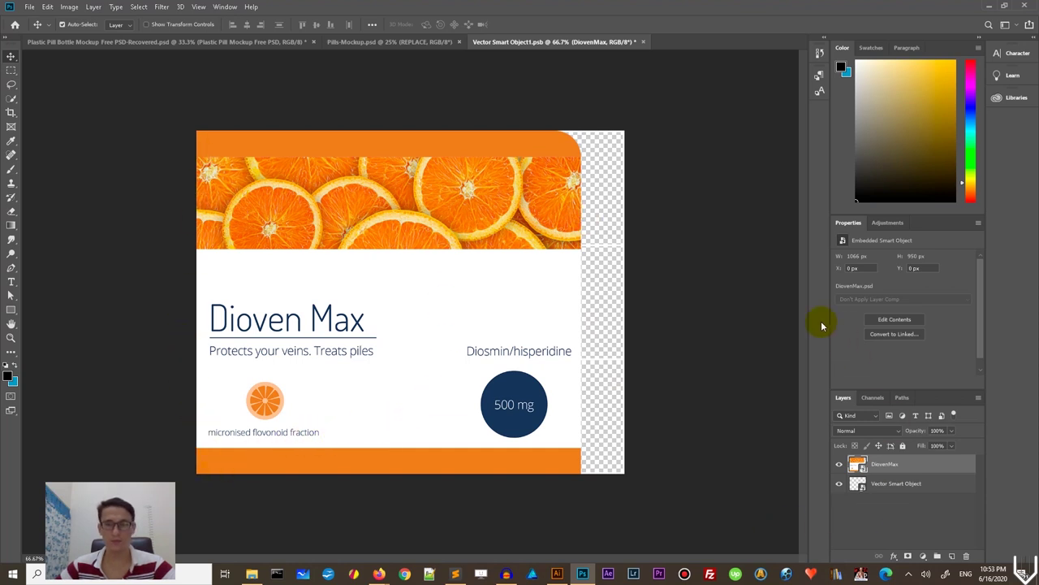
Step: Save the label smart object back into the Pills-Mockup bottle
left_click(644, 42)
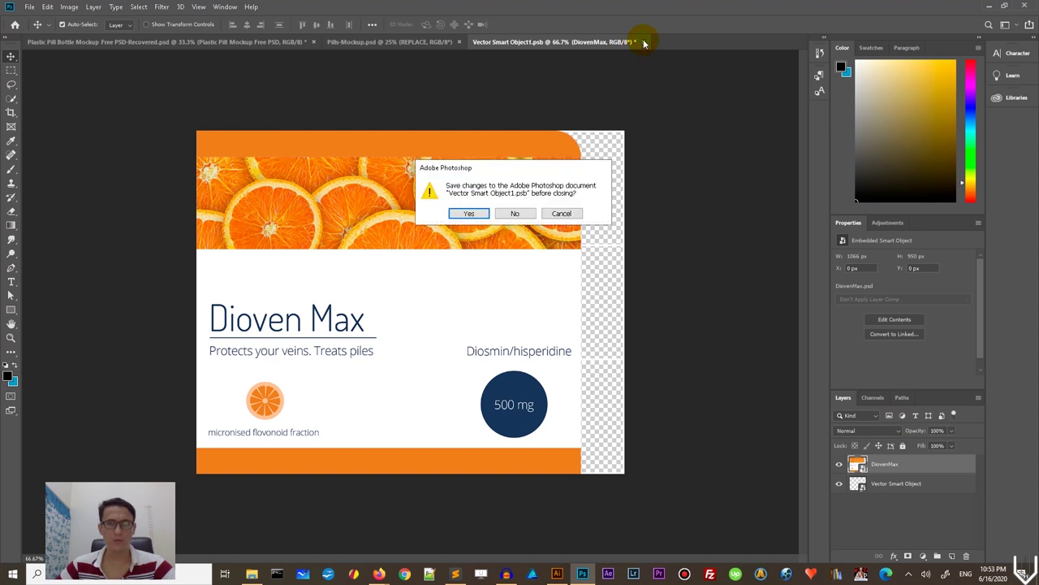
left_click(469, 216)
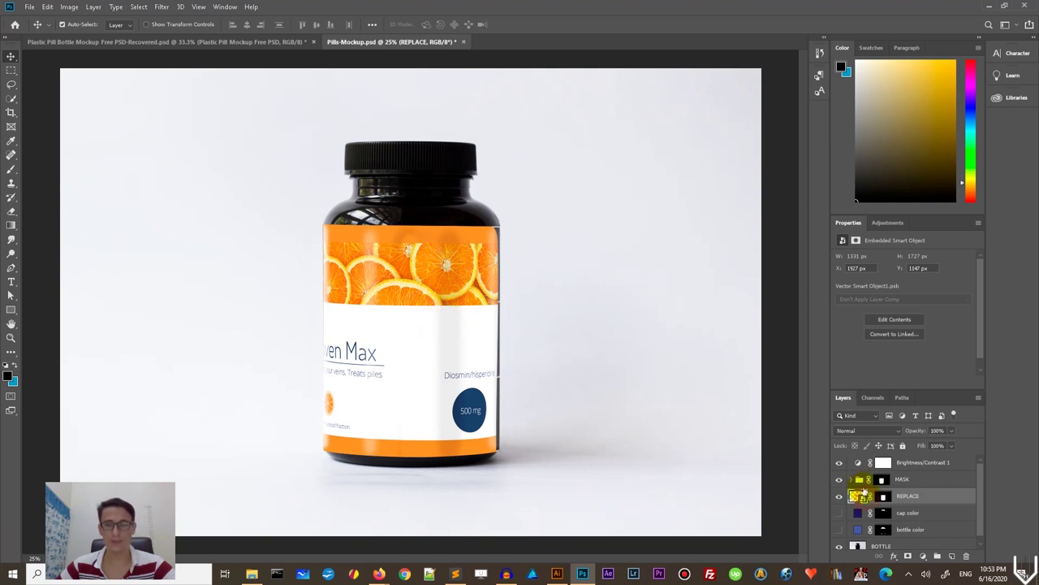
double_click(861, 494)
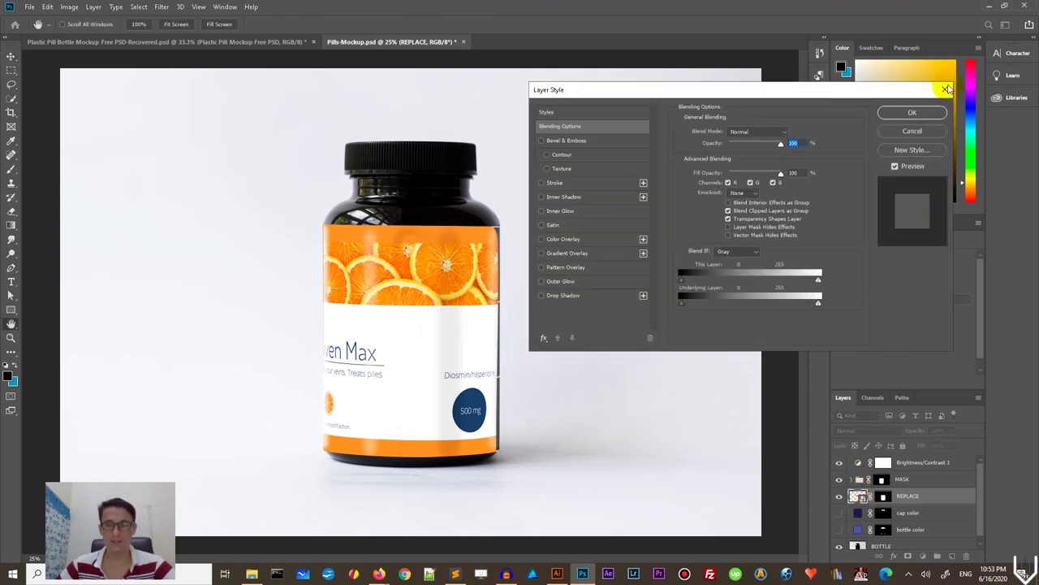
left_click(930, 131)
Step: Shift the DiovenMax label about 30 px right inside the REPLACE smart object and save it back
double_click(860, 495)
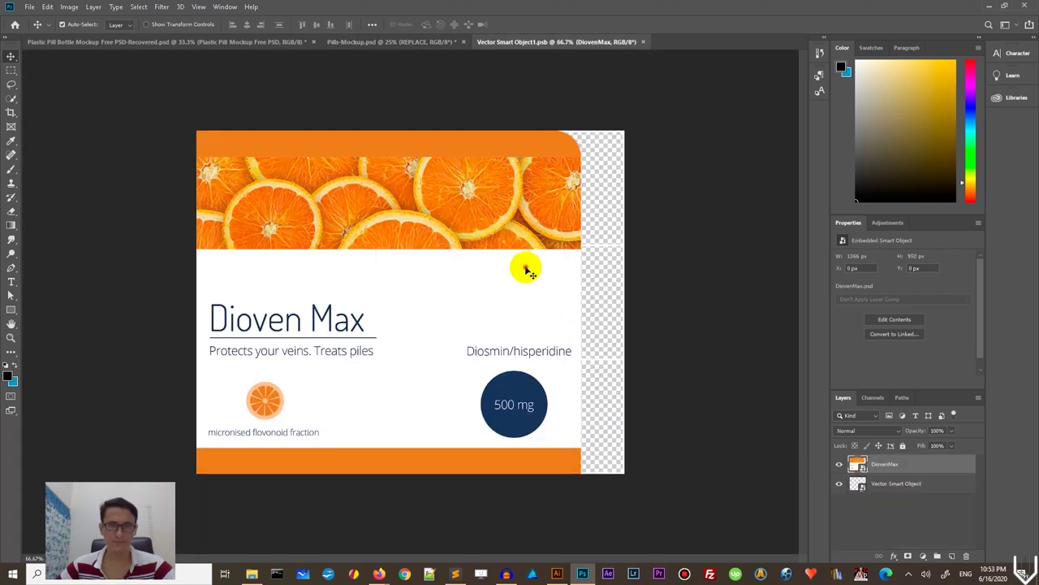
left_click_drag(528, 269, 548, 272)
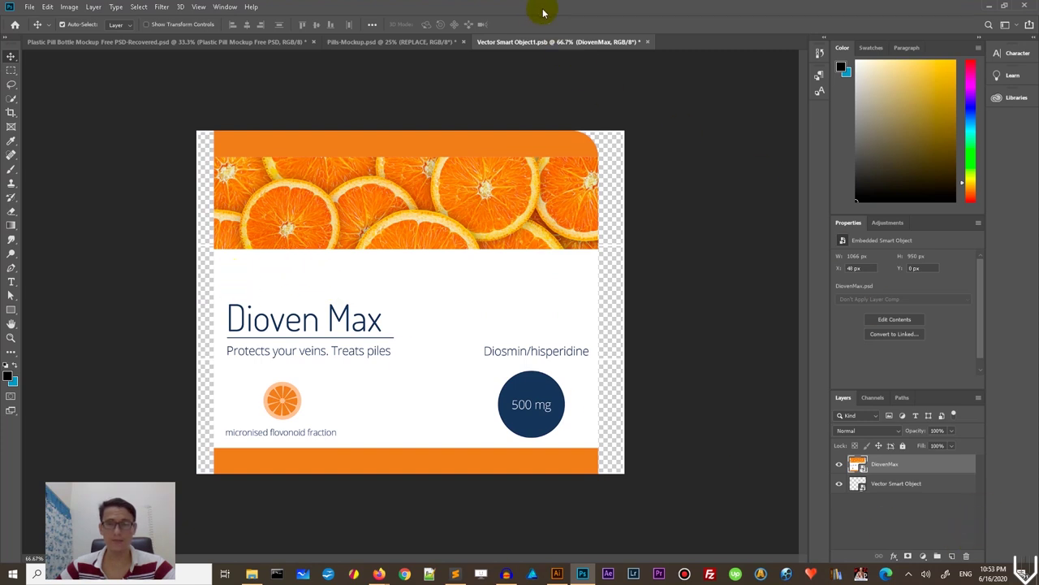
left_click(648, 41)
left_click(459, 214)
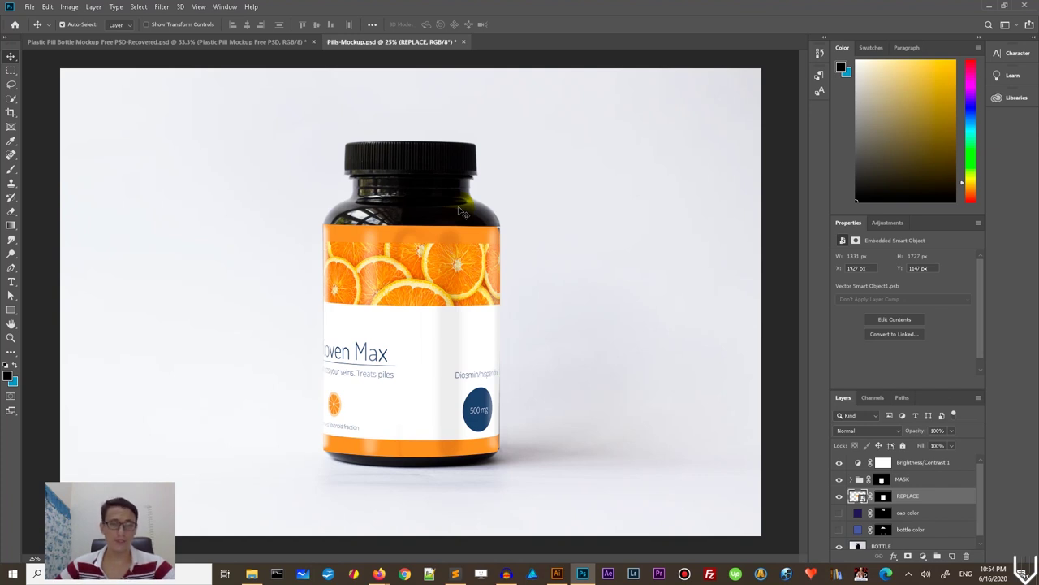
double_click(861, 497)
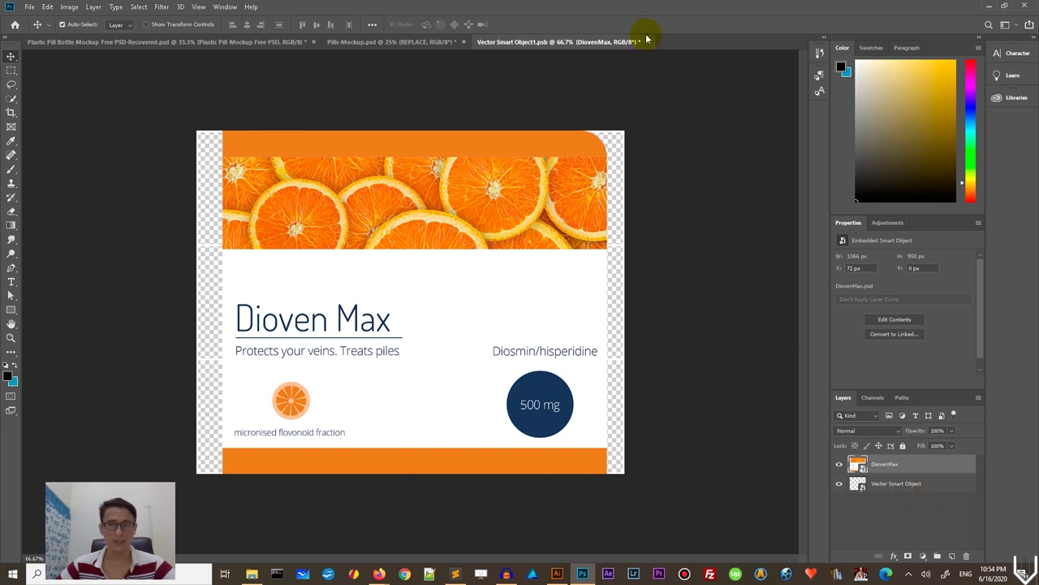
left_click(648, 43)
left_click(467, 212)
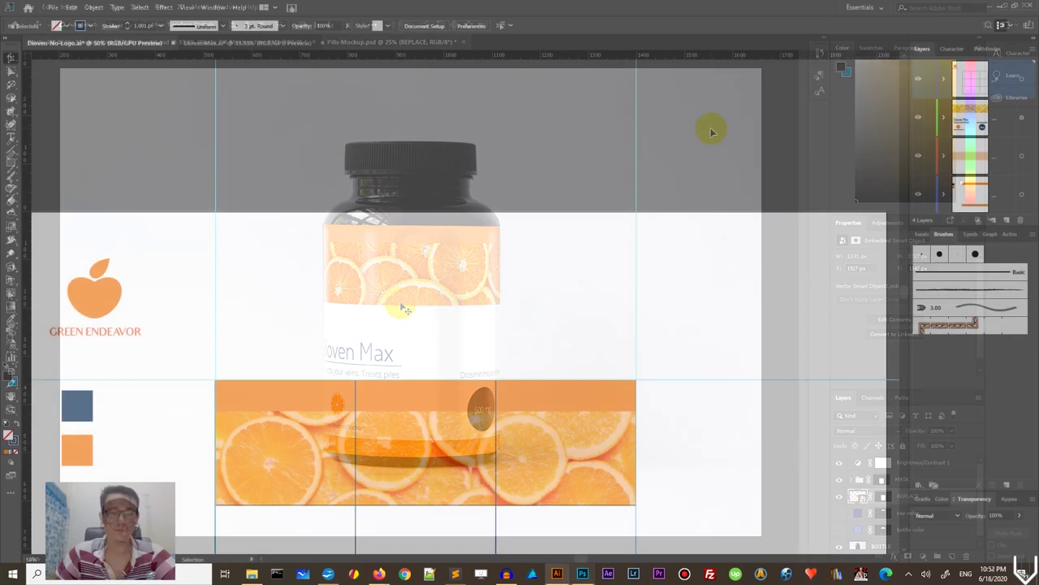
scroll(708, 128, "down", 3)
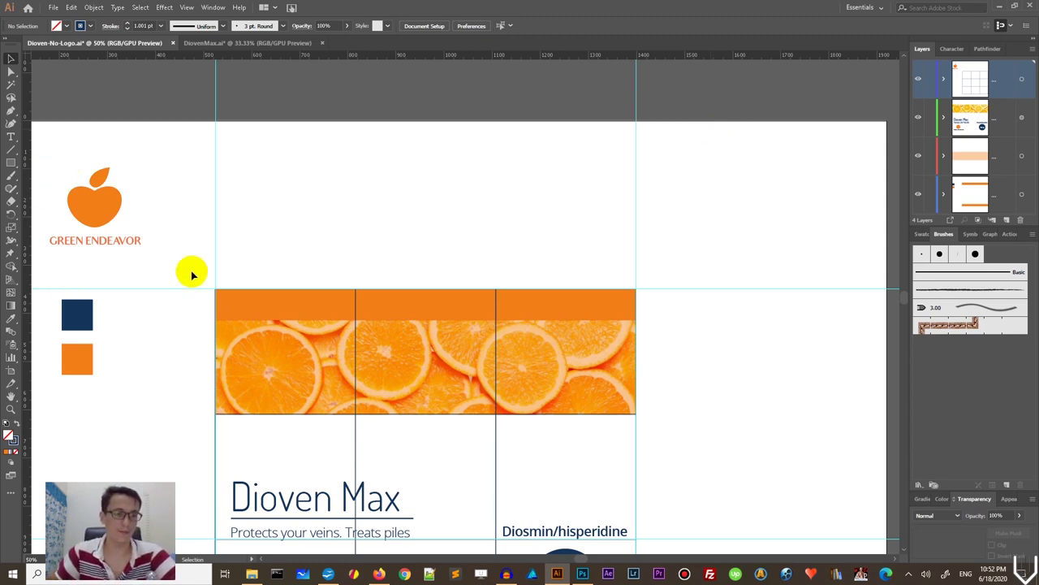
left_click(197, 45)
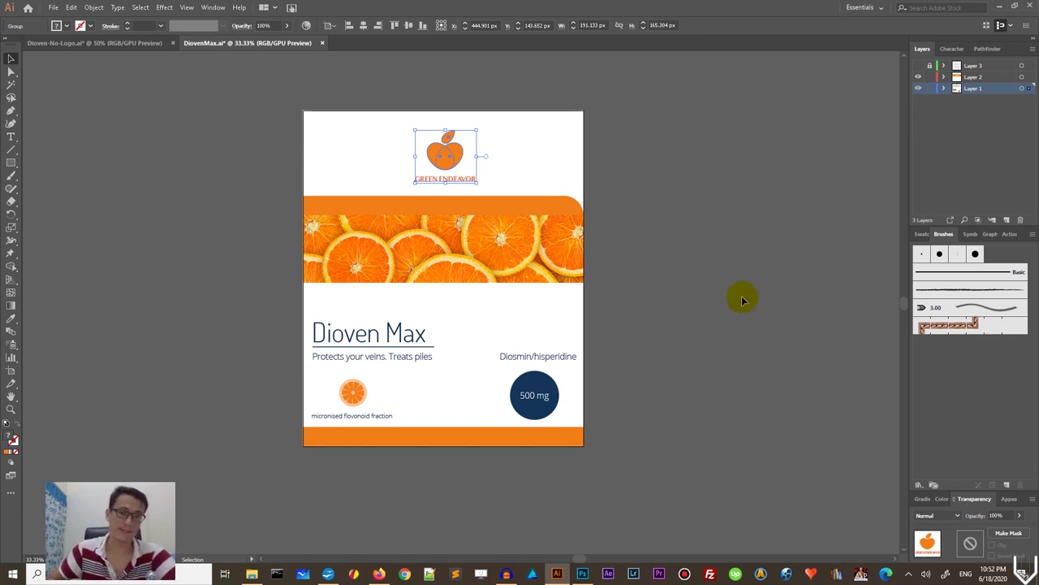
left_click(108, 43)
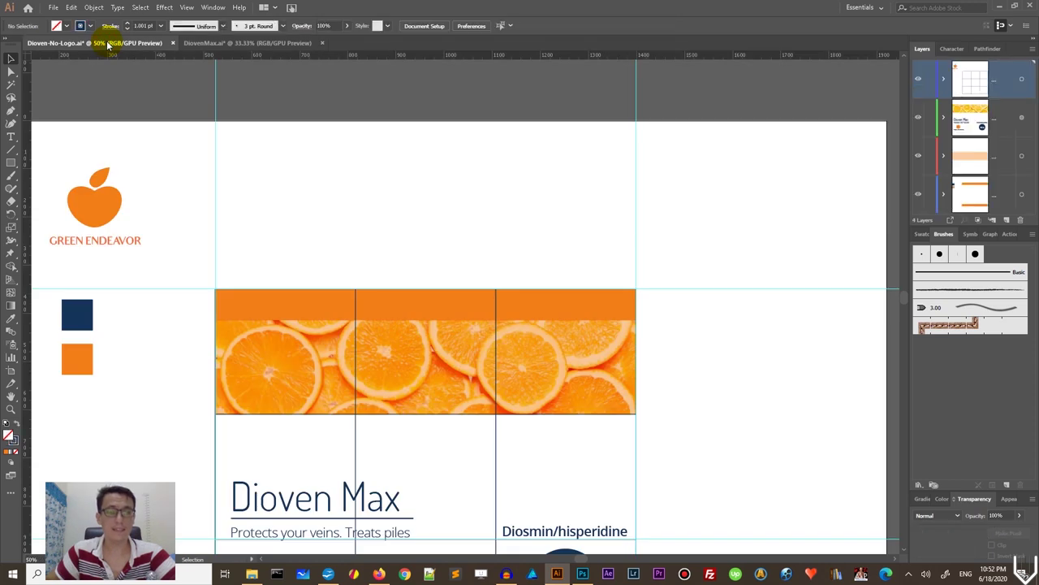
Step: Move the label grid group up above the orange-slice band to Y -40.5 px, forming three top panels
left_click(494, 358)
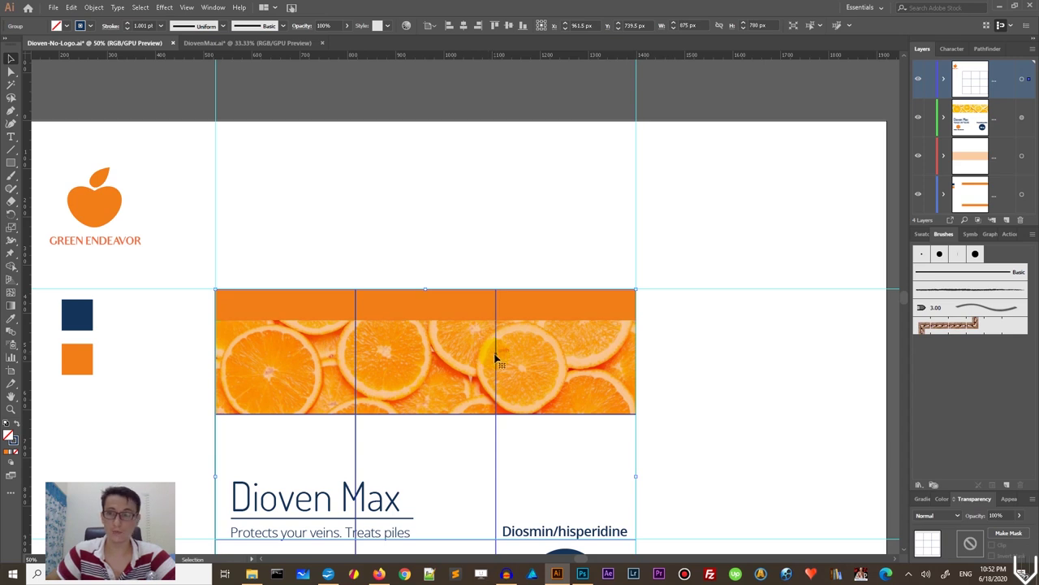
left_click(495, 356)
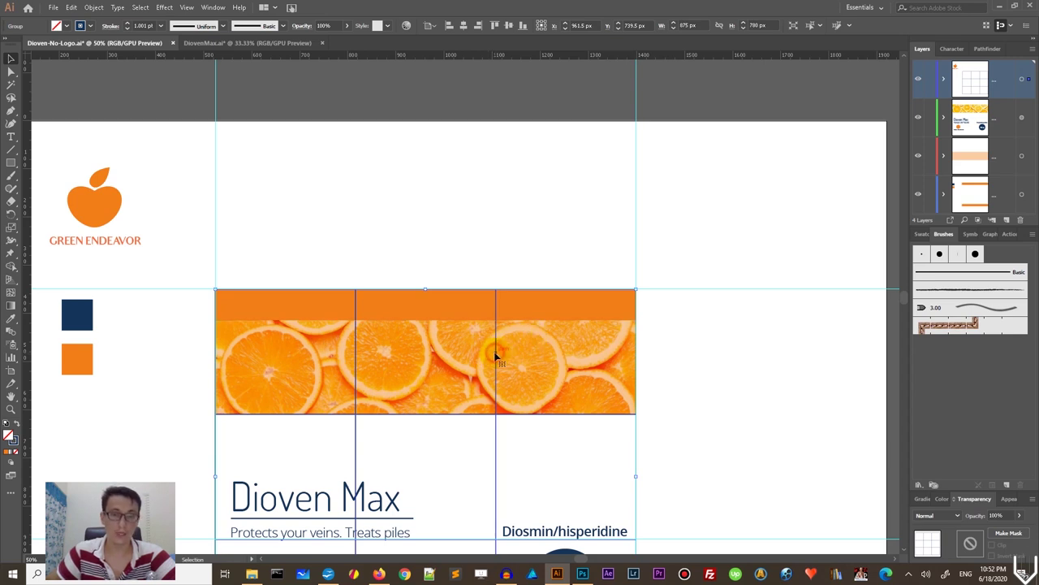
left_click_drag(496, 353, 497, 105)
scroll(504, 422, "up", 3)
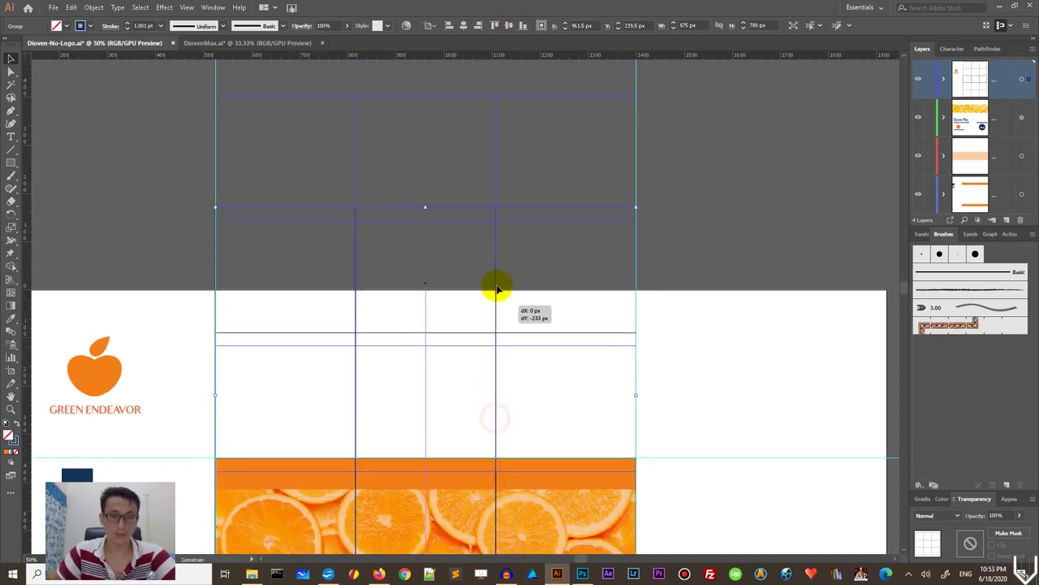
mouse_move(498, 288)
left_mouse_down()
mouse_move(494, 263)
mouse_move(496, 295)
left_mouse_up()
scroll(739, 309, "down", 3)
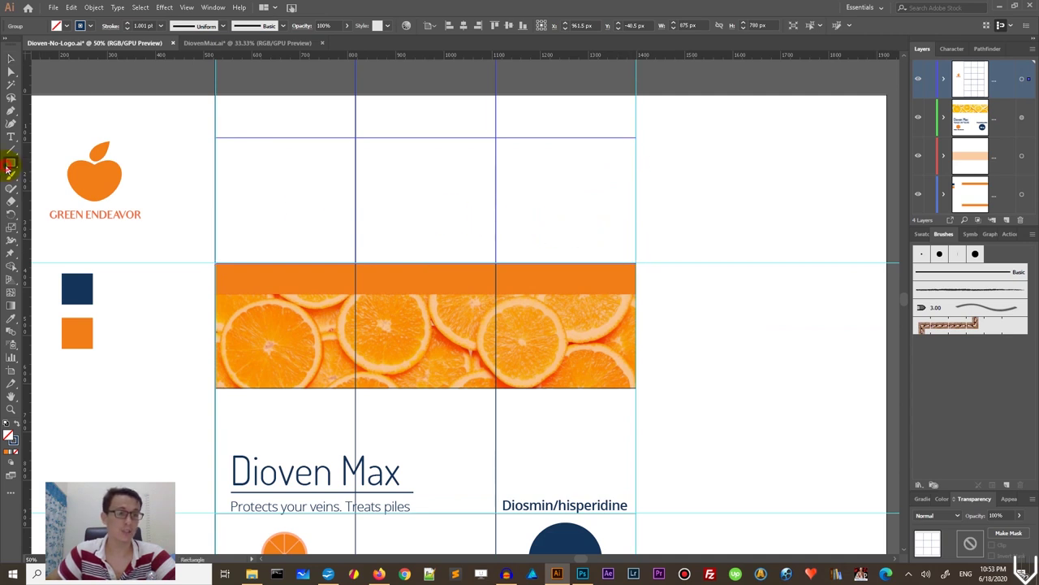
left_click_drag(9, 168, 46, 162)
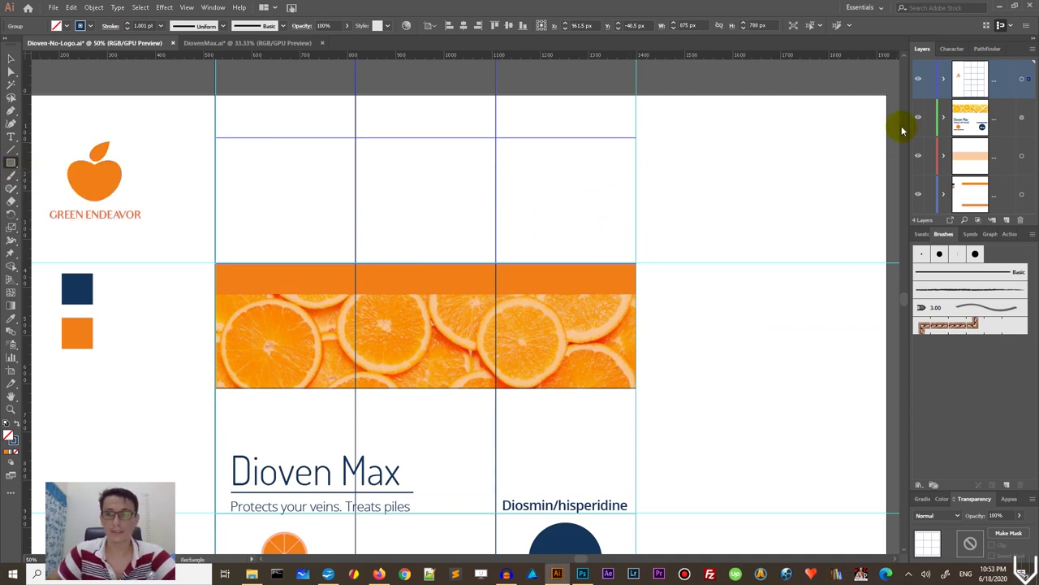
Step: On a new layer, draw an 875 × 260 px rectangle over the top panels with #FFFFFF fill and no stroke
left_click(1024, 119)
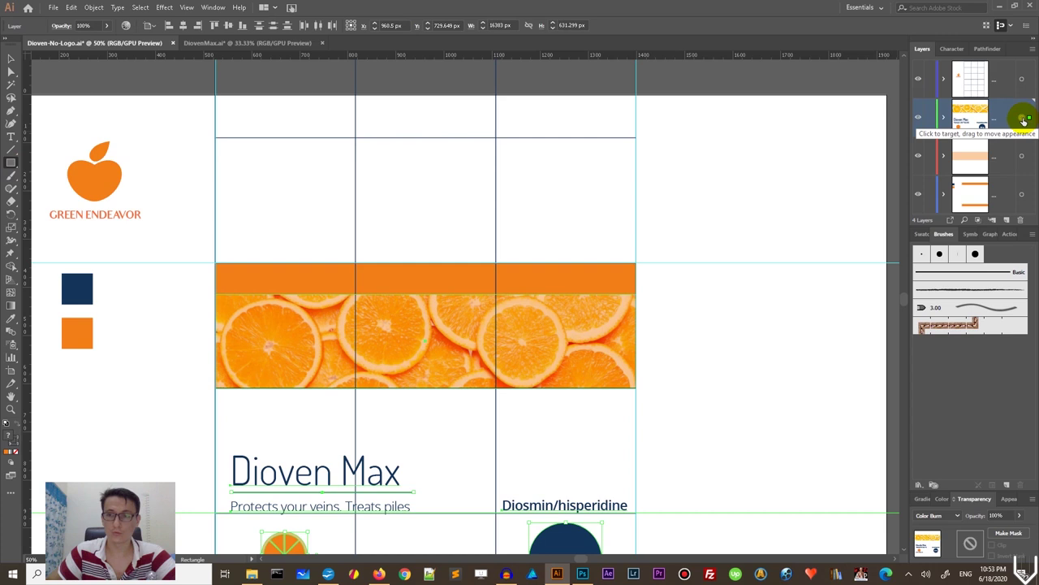
left_click(1007, 220)
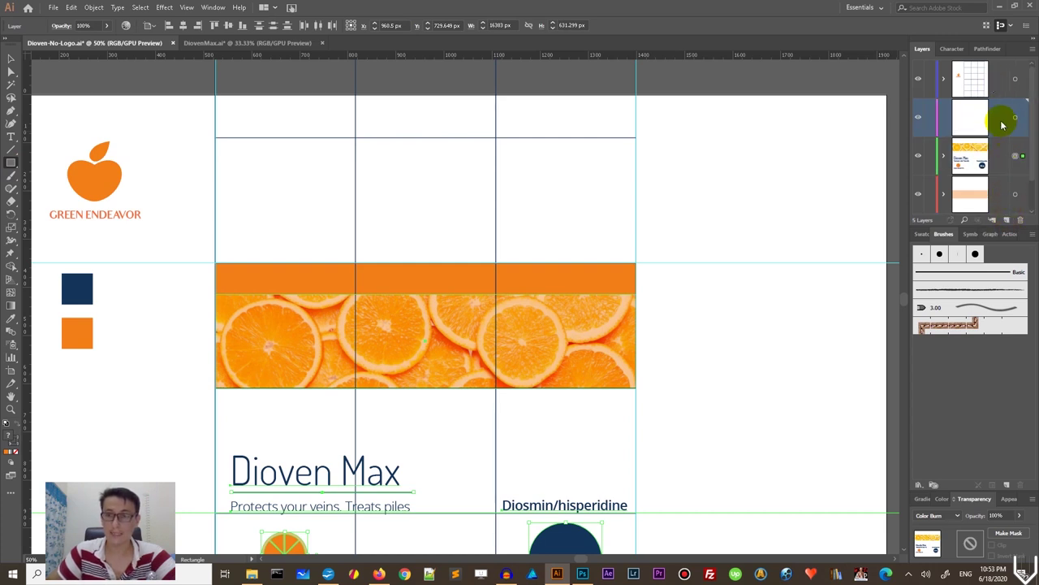
left_click_drag(216, 138, 636, 262)
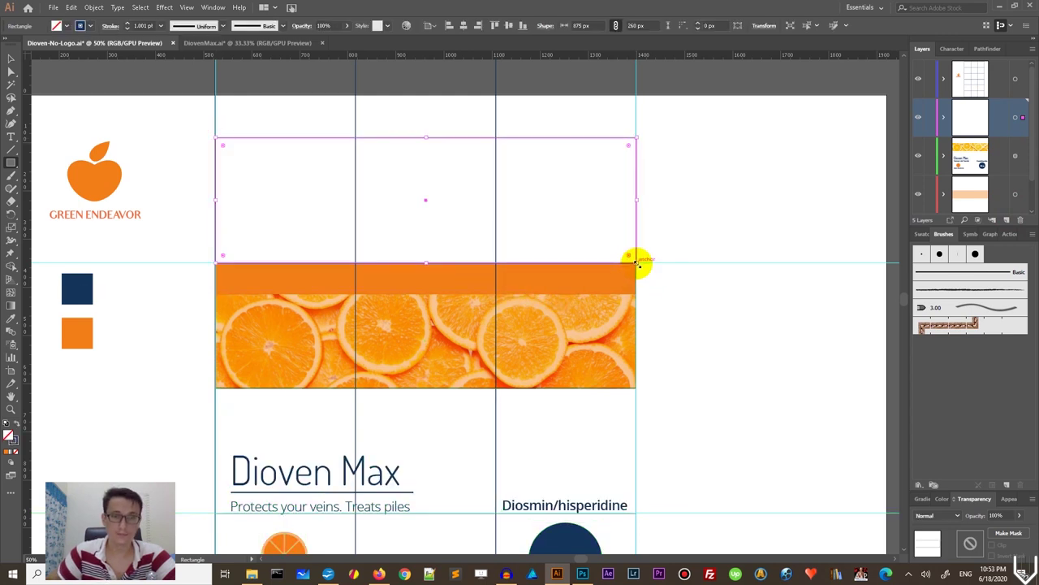
left_click(8, 457)
double_click(10, 436)
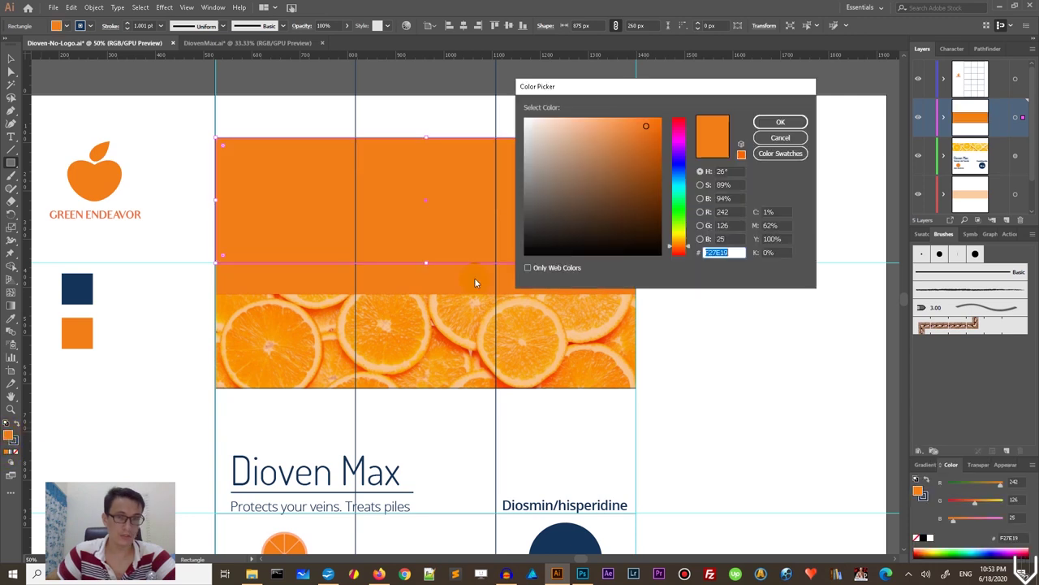
mouse_move(581, 186)
left_mouse_down()
mouse_move(515, 86)
mouse_move(505, 88)
mouse_move(541, 123)
mouse_move(515, 113)
left_mouse_up()
left_click(763, 122)
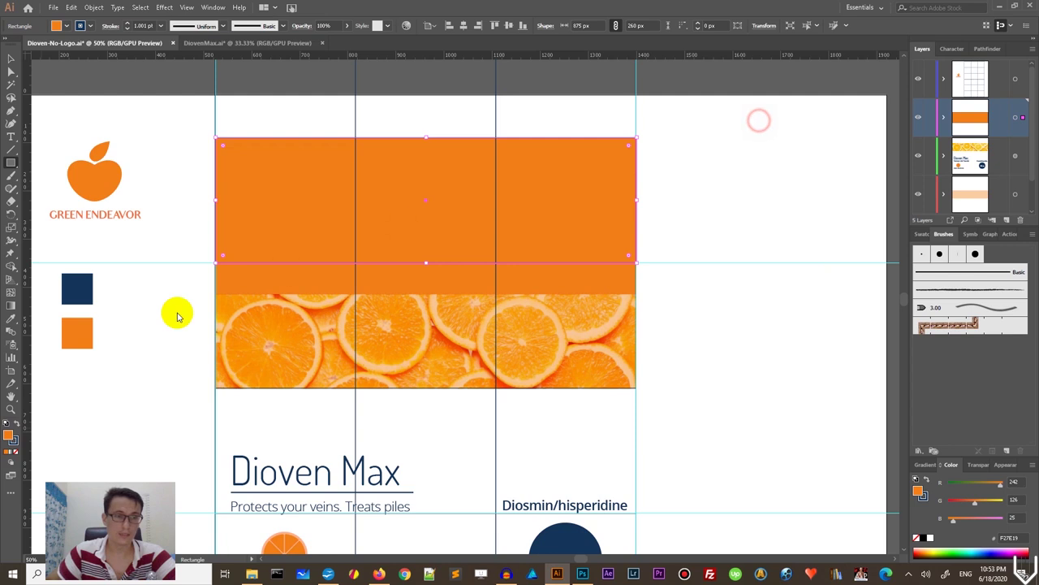
left_click(14, 443)
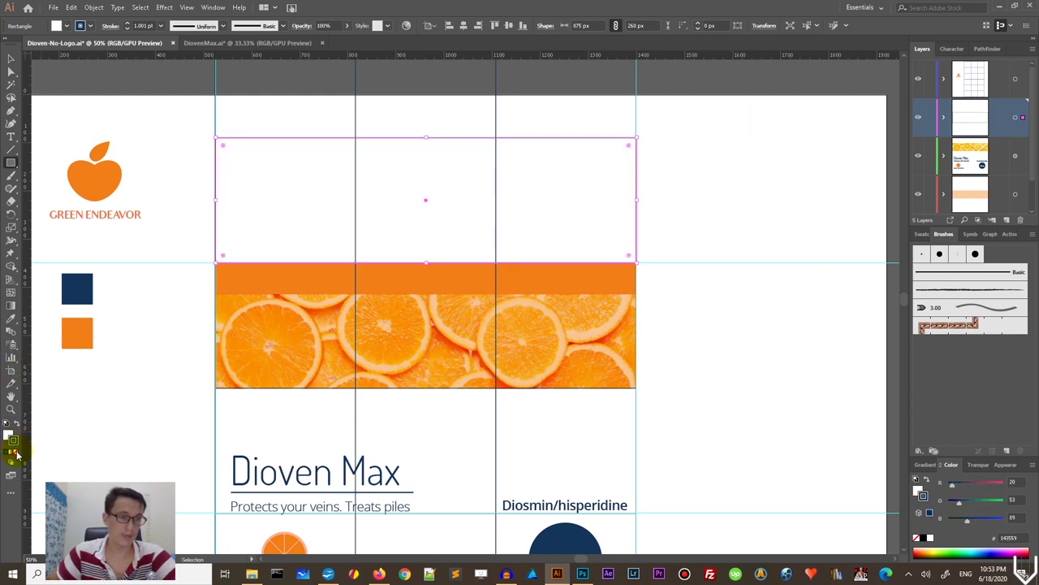
left_click(16, 457)
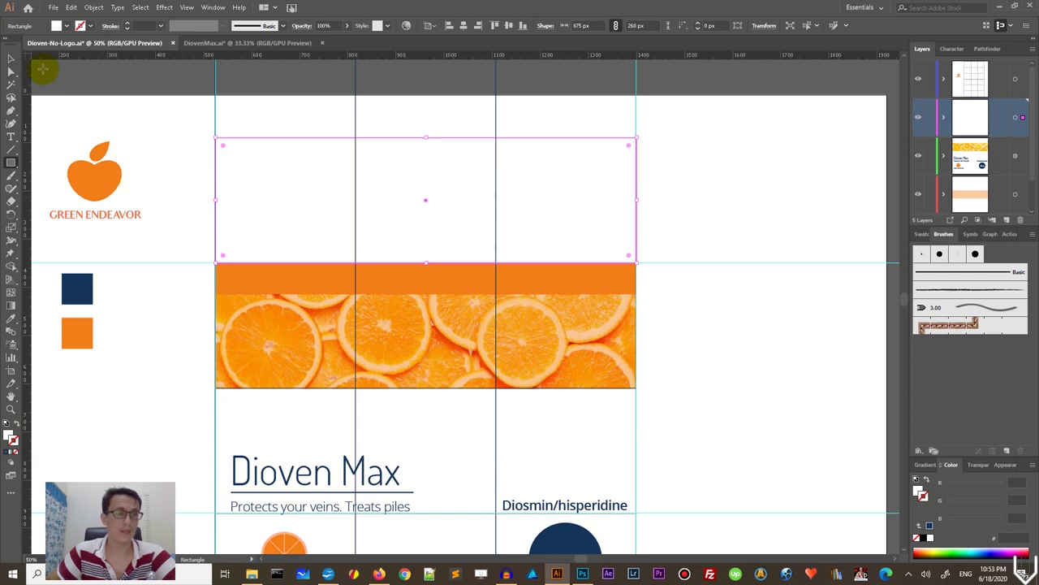
left_click(9, 60)
Step: Move the apple logo into the middle top panel on the white-panel layer and fine-tune its position
left_click(122, 149)
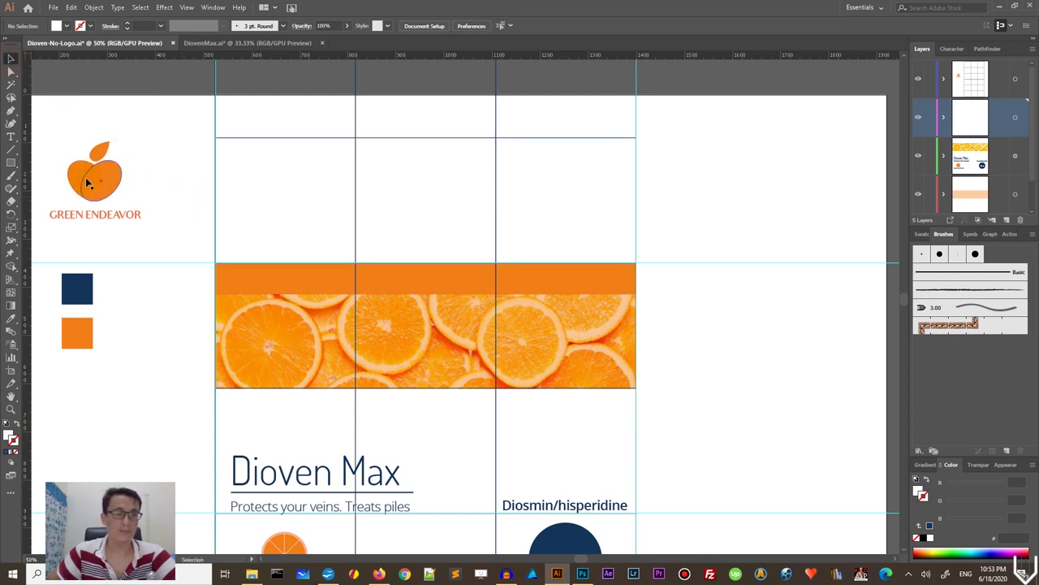
left_click_drag(88, 183, 414, 233)
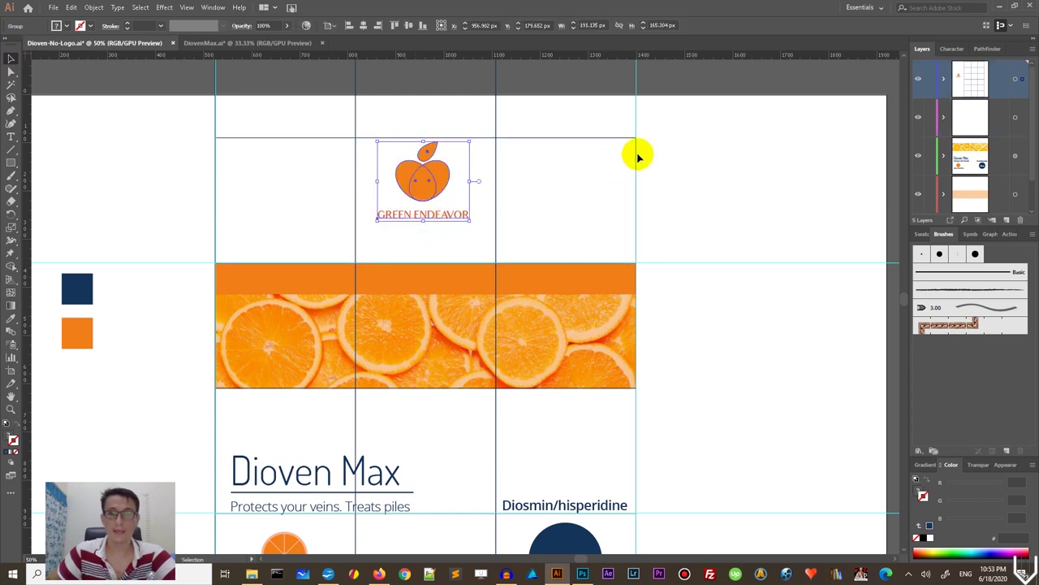
left_click_drag(424, 184, 428, 198)
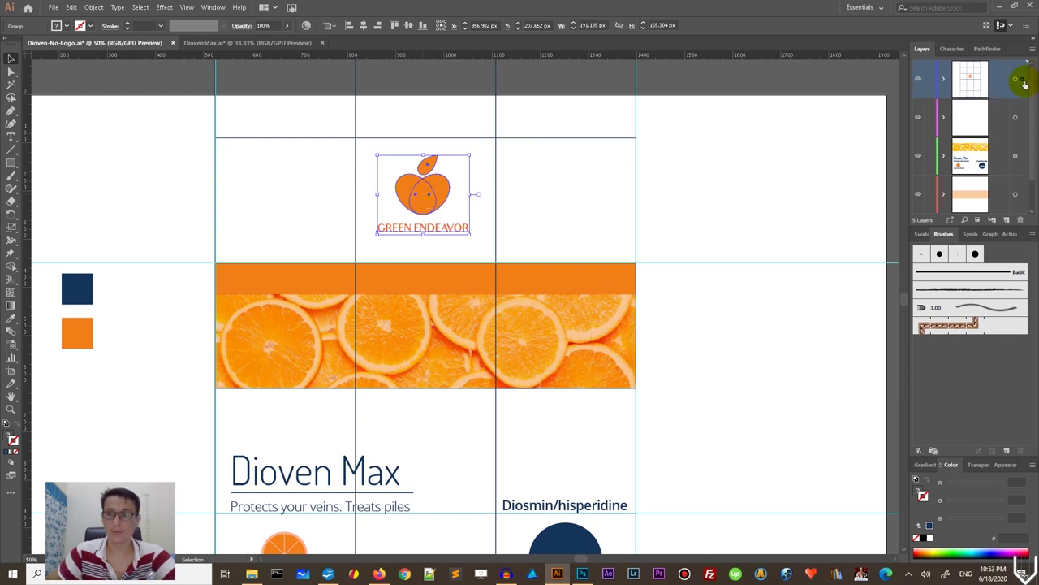
left_click_drag(1025, 94, 1023, 111)
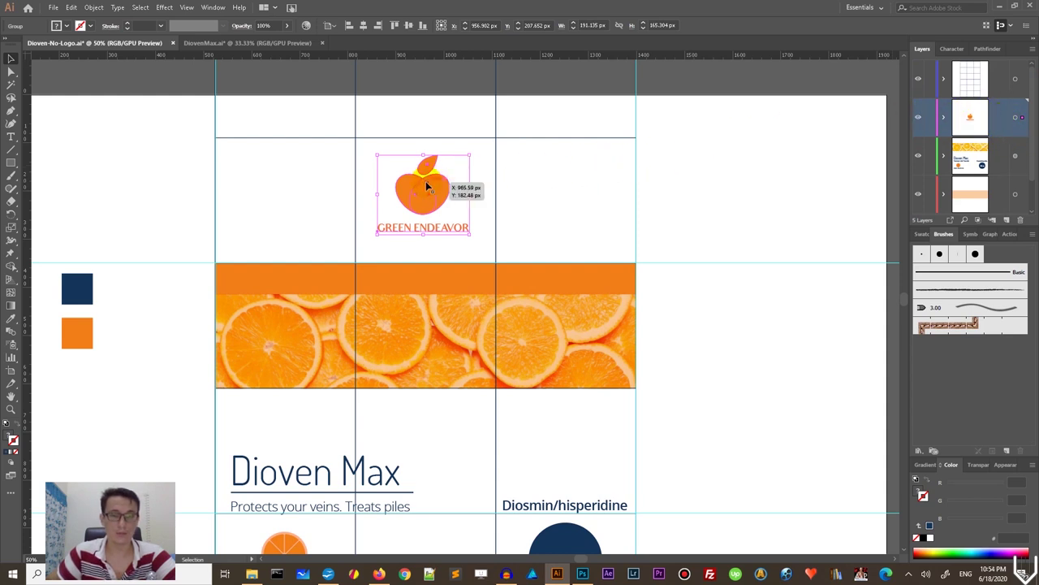
left_click_drag(426, 189, 432, 188)
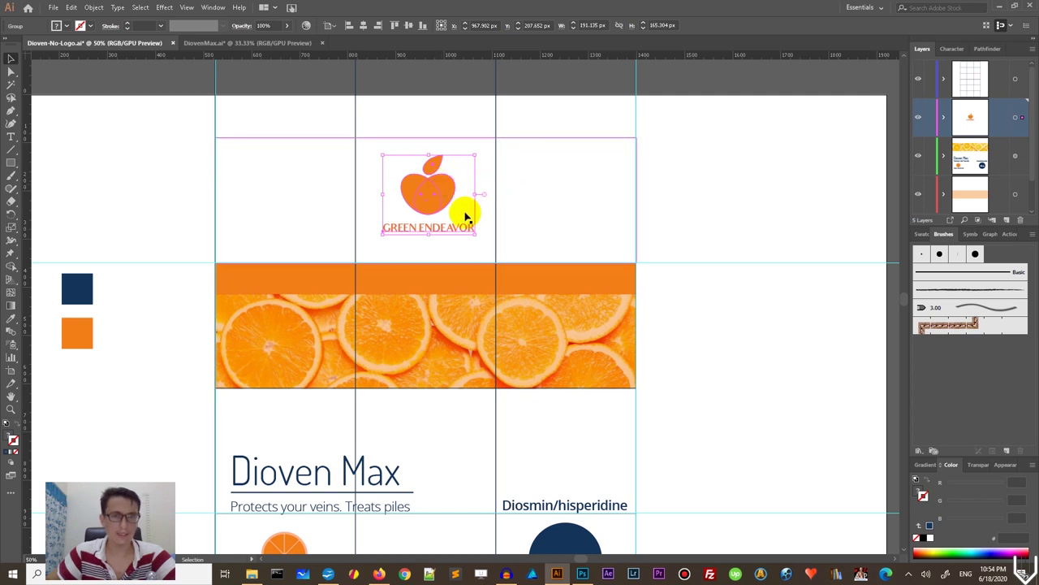
left_click_drag(448, 188, 443, 190)
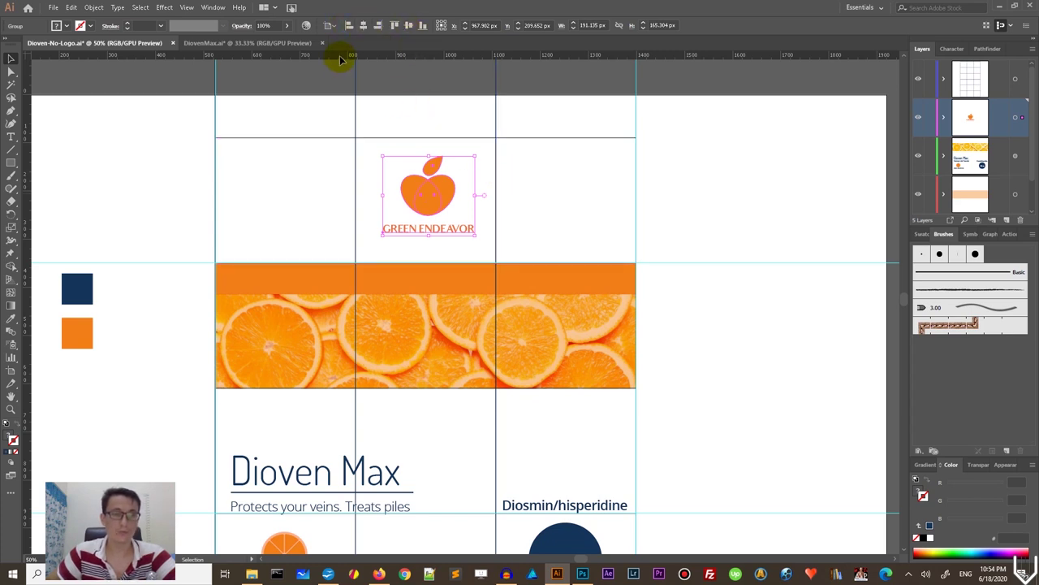
Step: Remove the grid lines crossing the top white panels
scroll(268, 130, "down", 2)
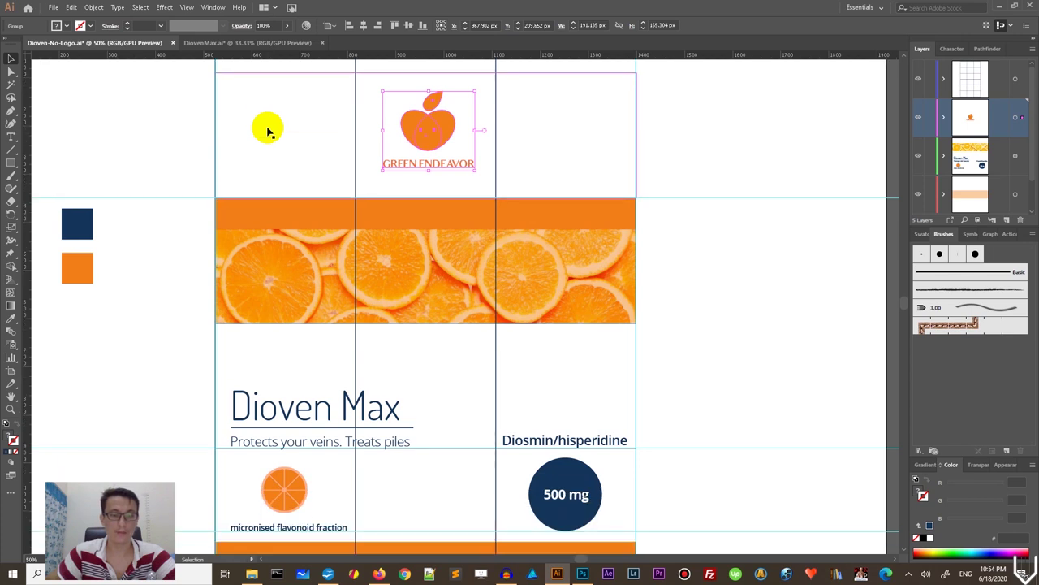
scroll(268, 130, "up", 1)
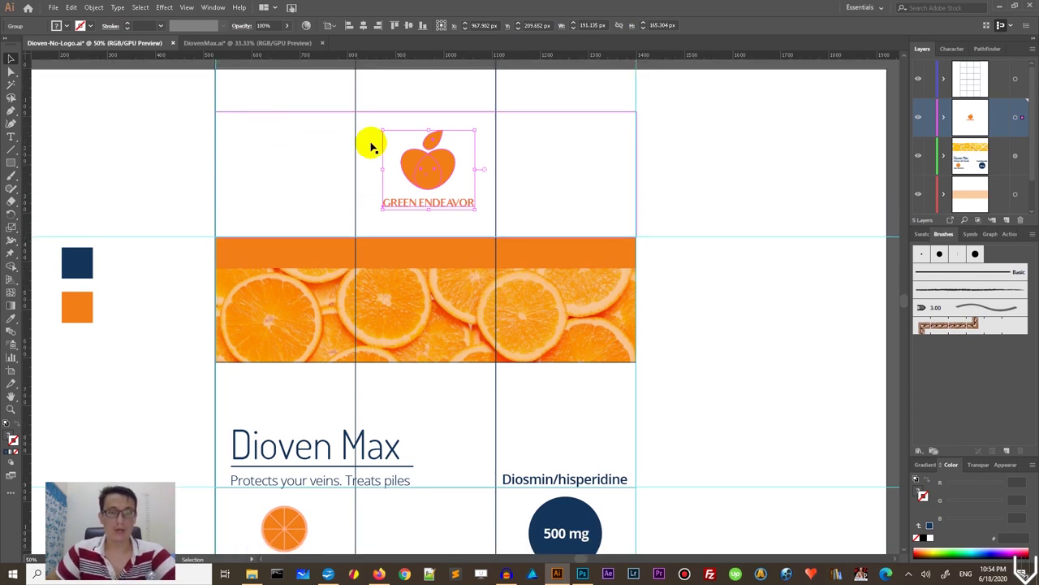
left_click(688, 153)
scroll(688, 154, "down", 1)
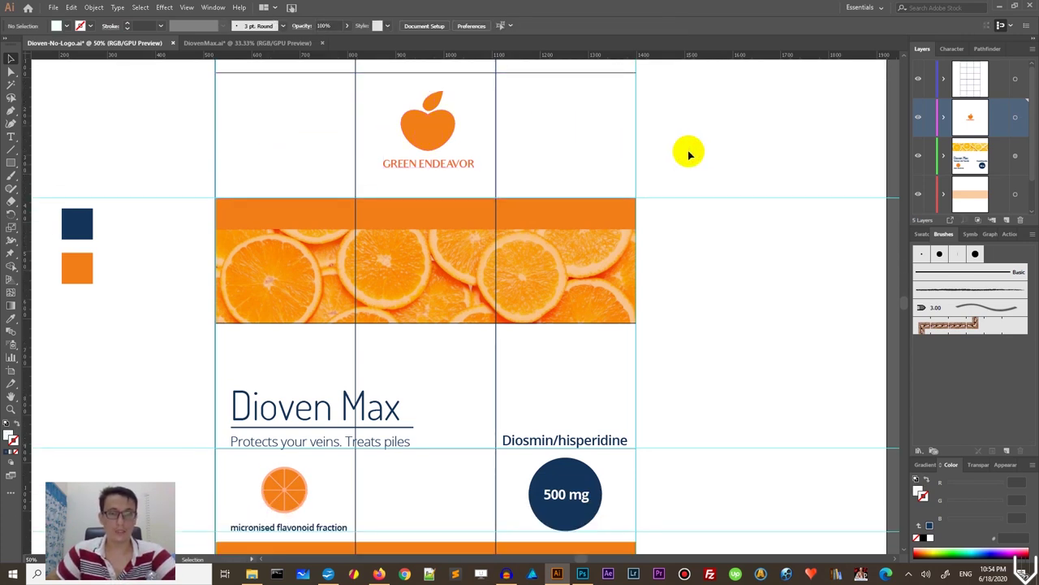
left_click(503, 118)
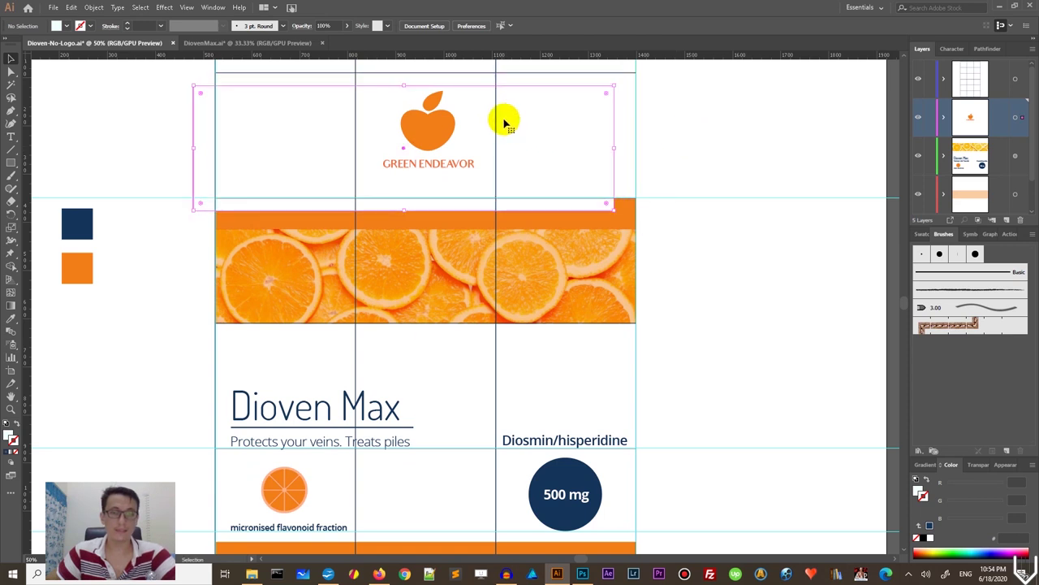
scroll(672, 132, "up", 2)
left_click(472, 111)
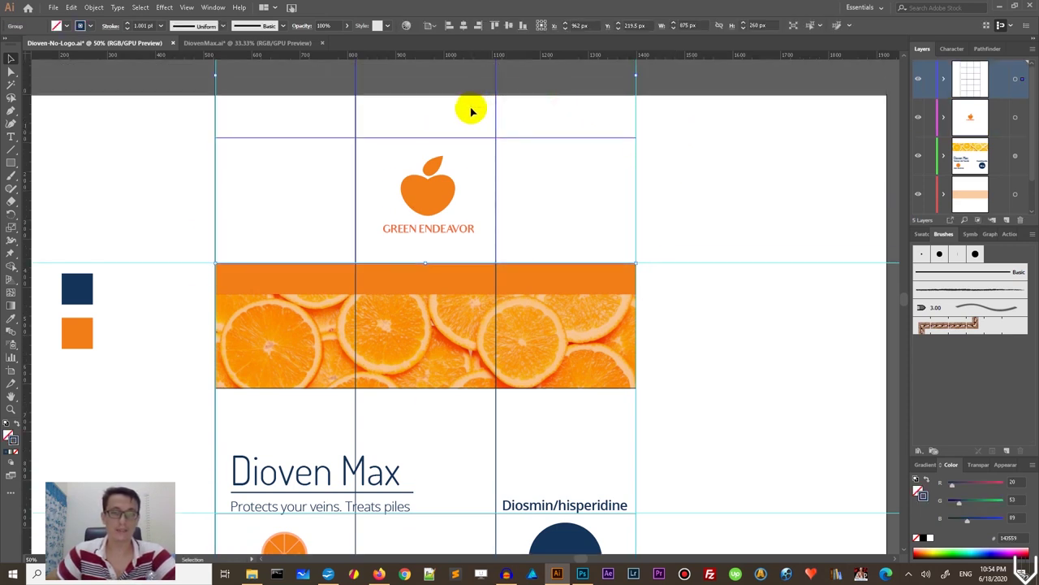
key("ctrl+shift+a")
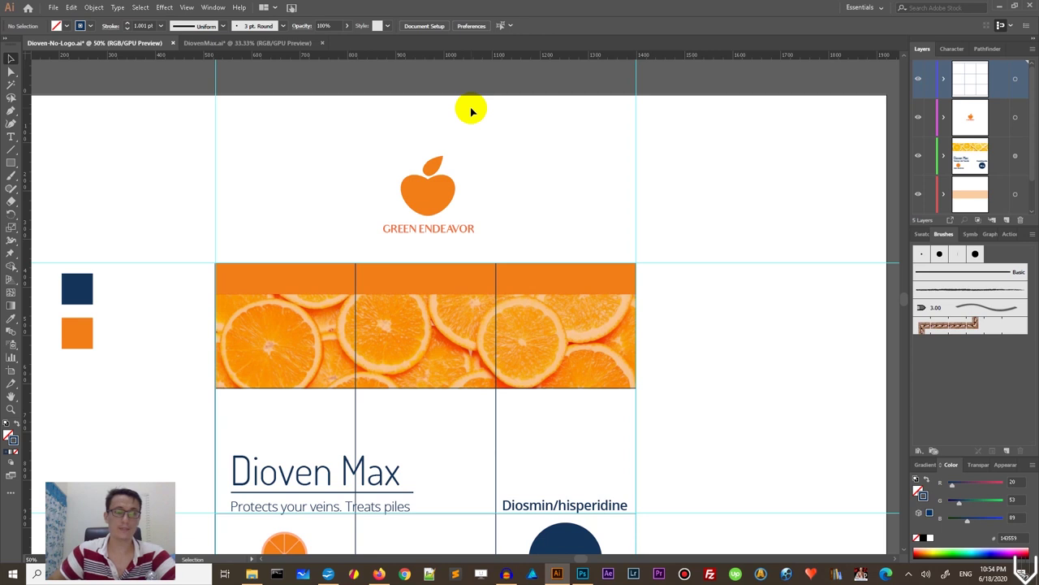
Step: Switch to the finished DiovenMax.ai document for comparison
scroll(472, 111, "down", 2)
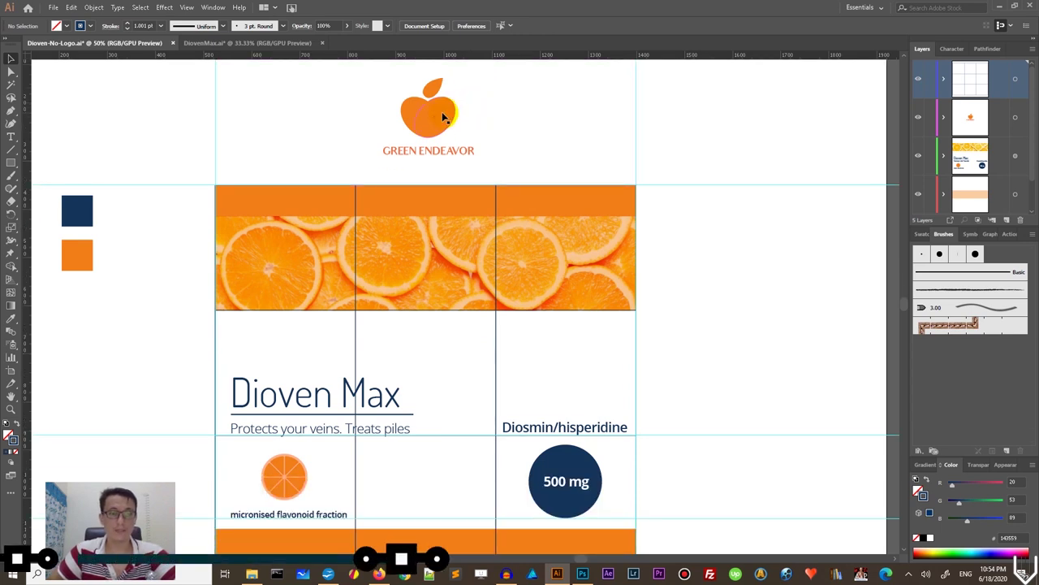
scroll(455, 111, "down", 1)
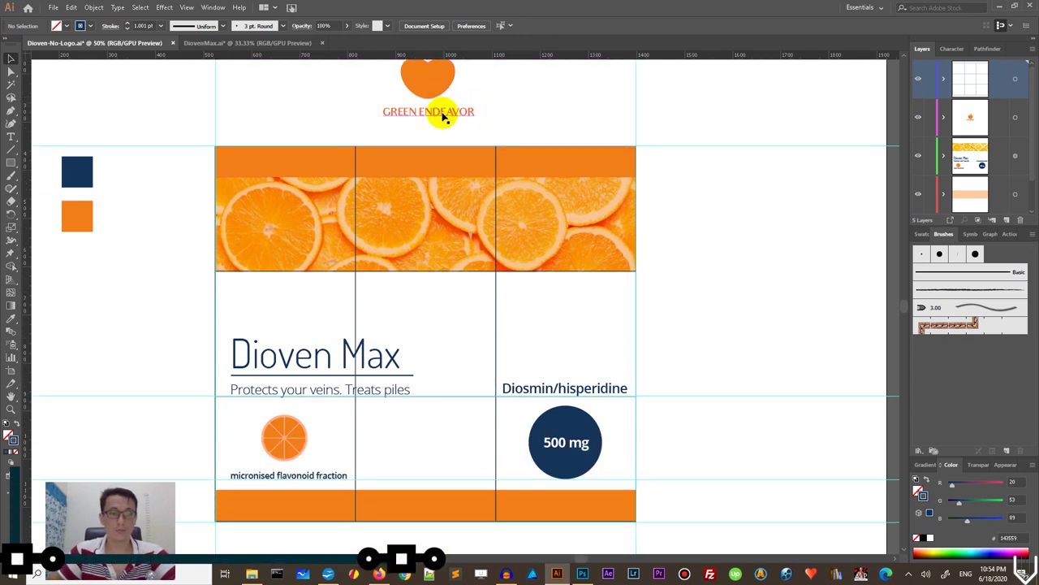
left_click(256, 47)
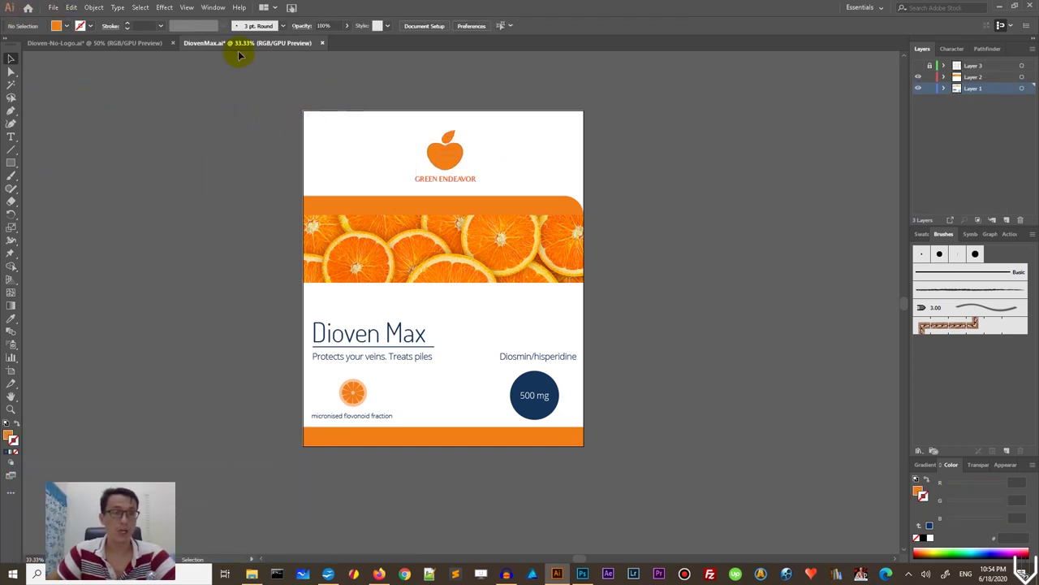
left_click(57, 9)
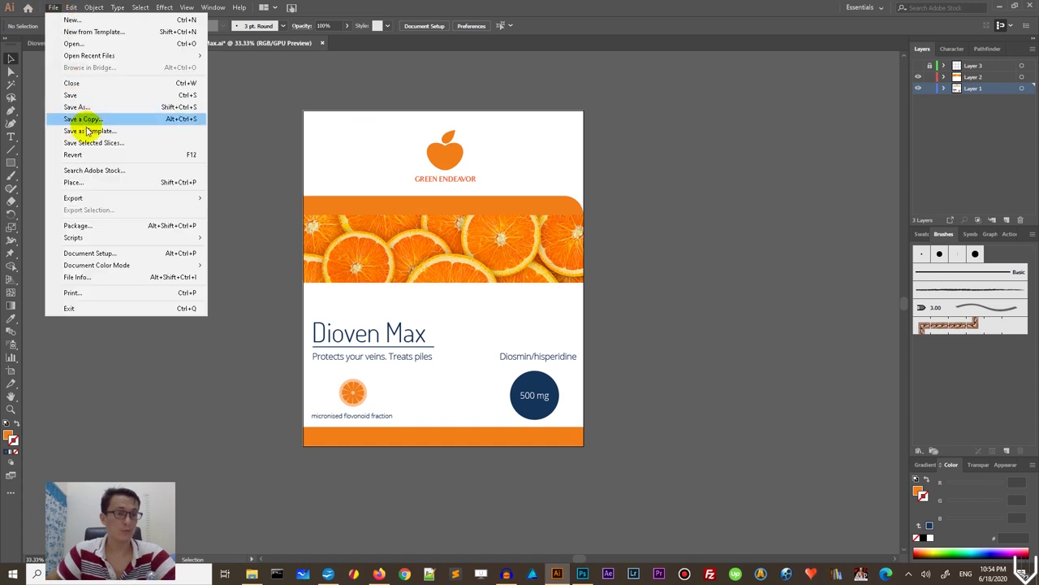
mouse_move(73, 198)
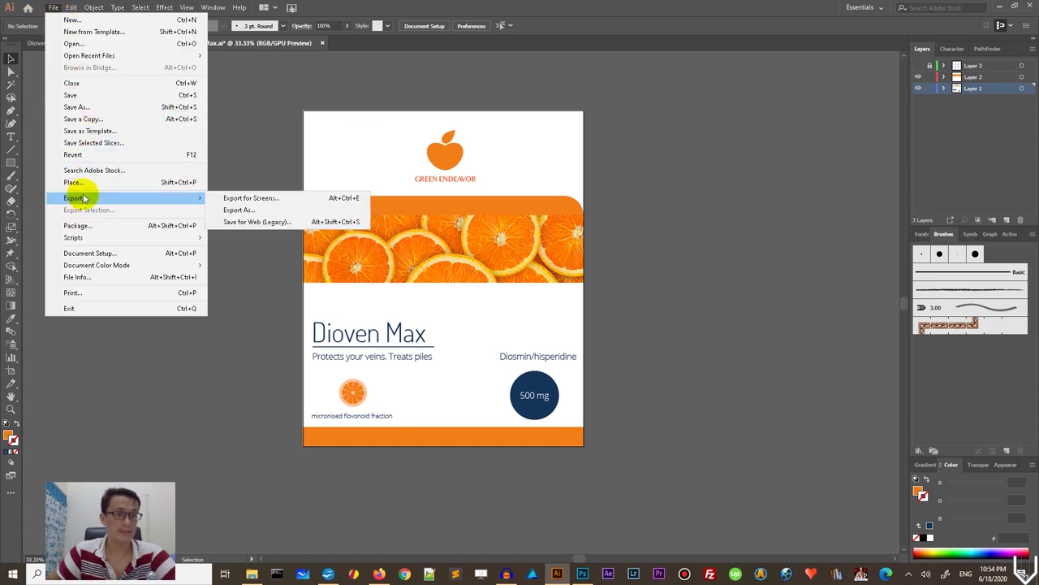
left_click(272, 211)
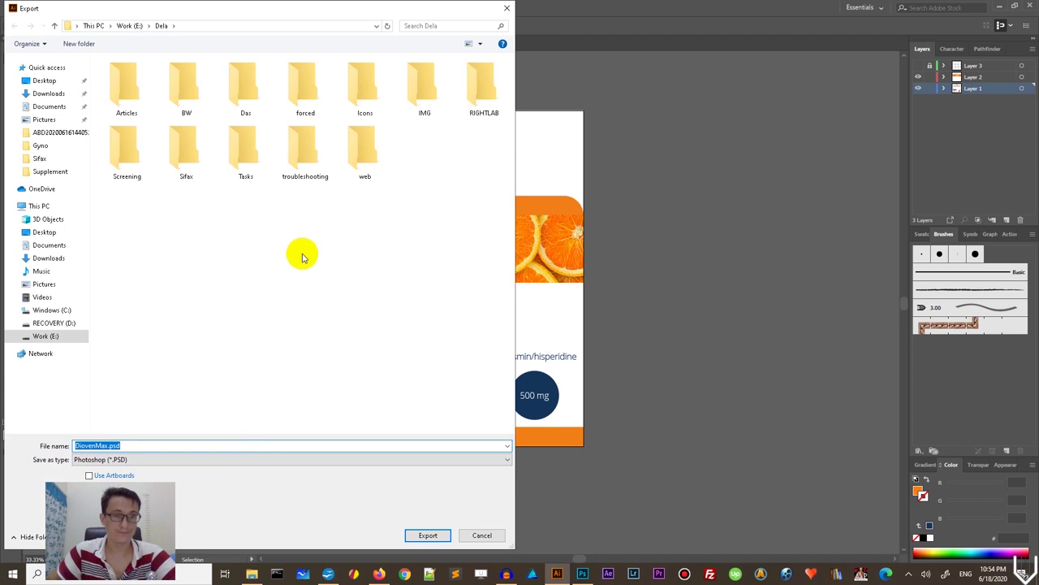
left_click(482, 536)
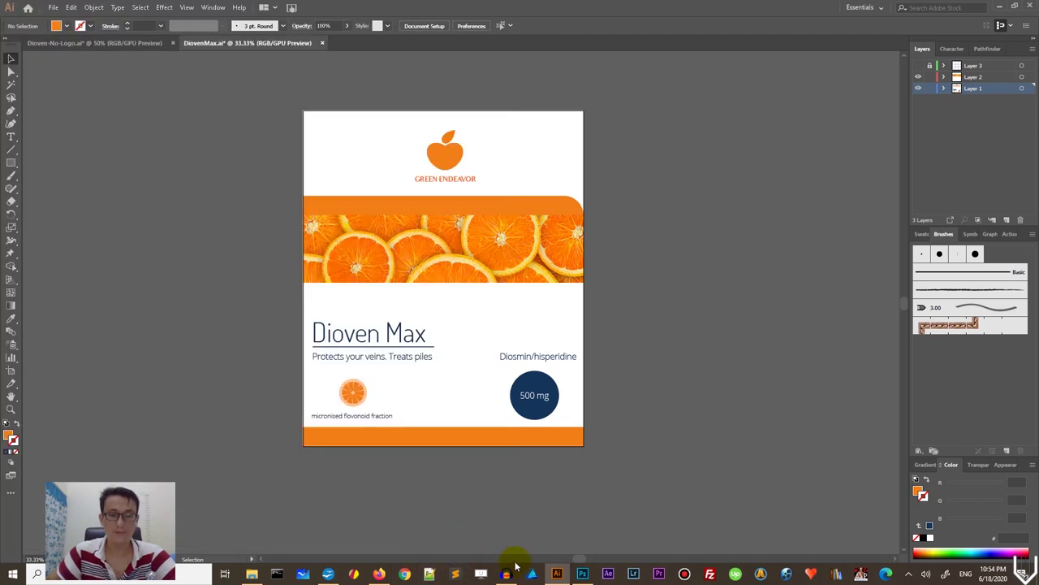
mouse_move(591, 573)
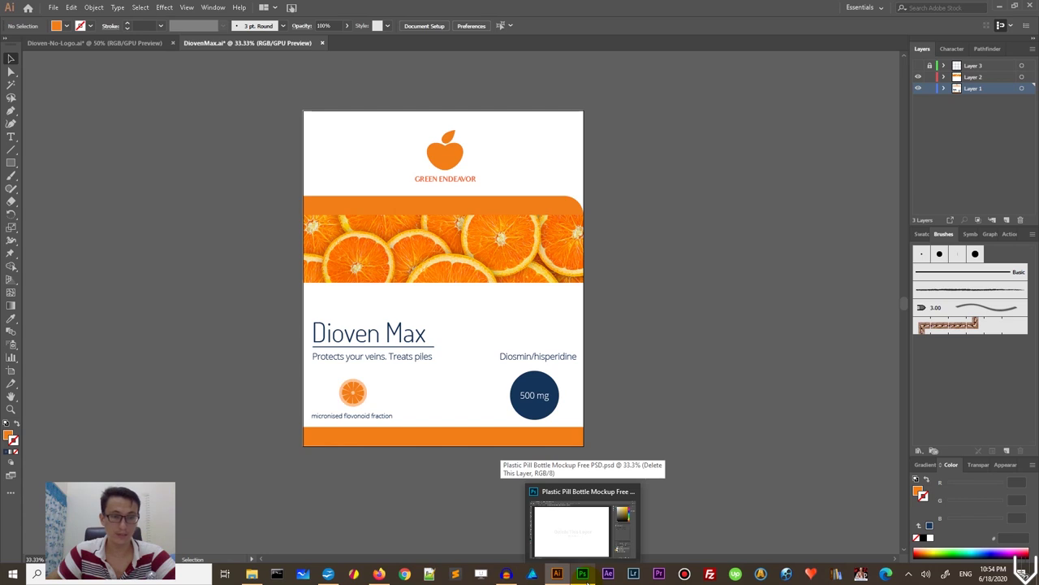
Step: In the Photoshop pill bottle mockup, delete the 'Delete This Layer' overlay and open the label's contents
left_click(586, 580)
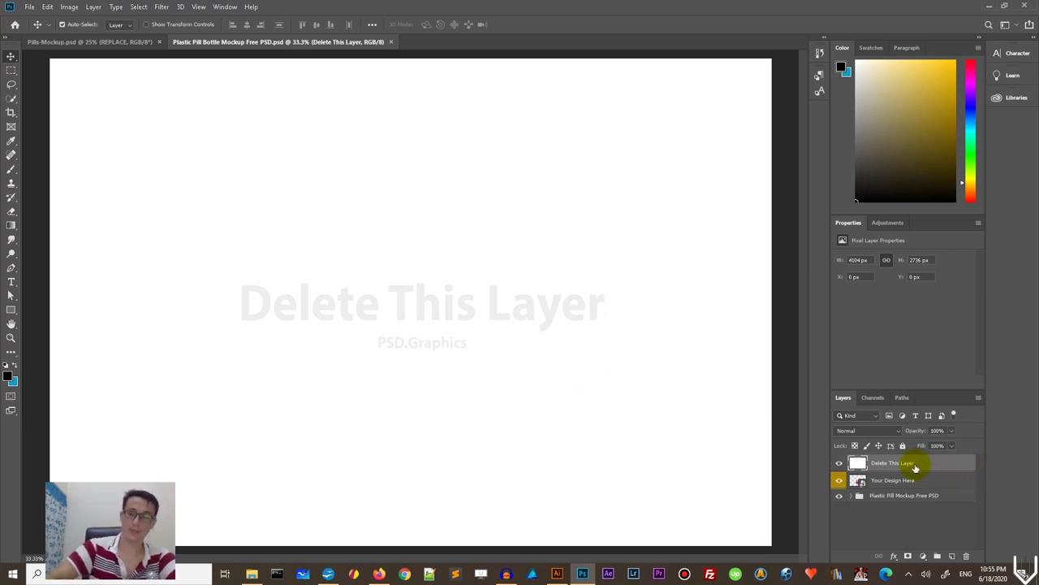
key("Delete")
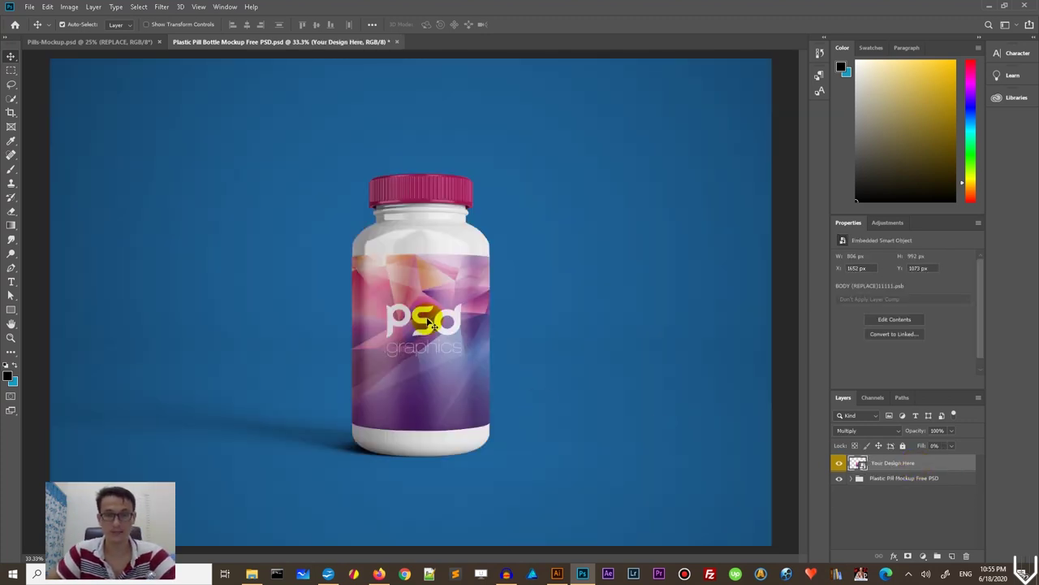
double_click(860, 464)
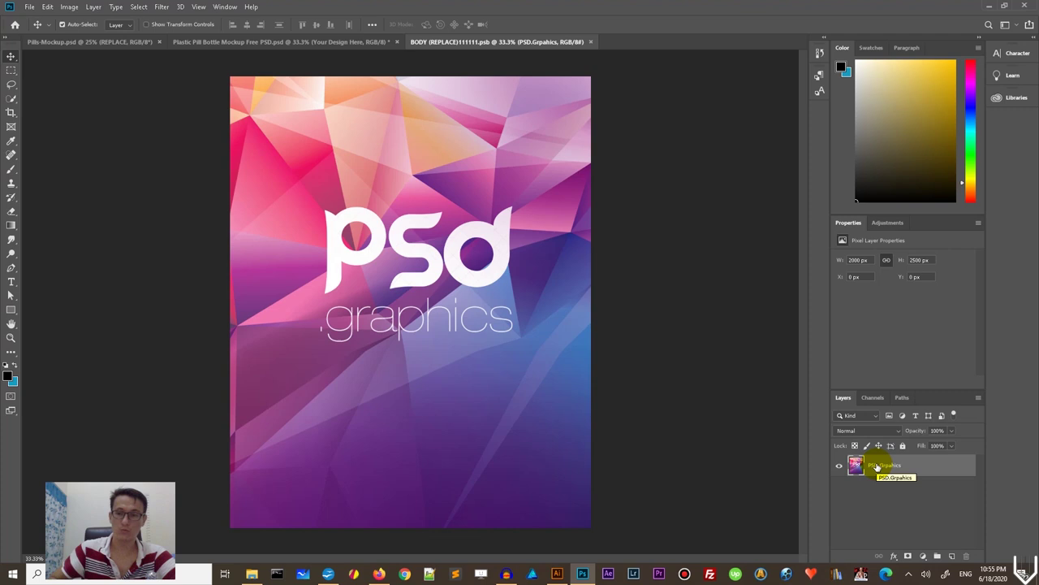
Step: Place DiovenMax.psd embedded in the label contents and enlarge it to fill the label
left_click(28, 6)
mouse_move(44, 73)
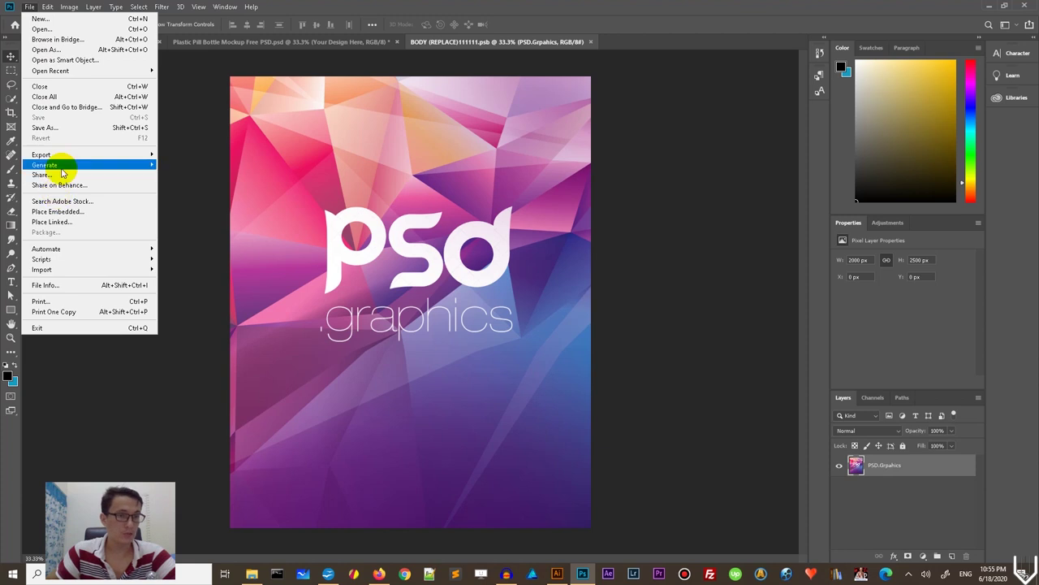
mouse_move(62, 160)
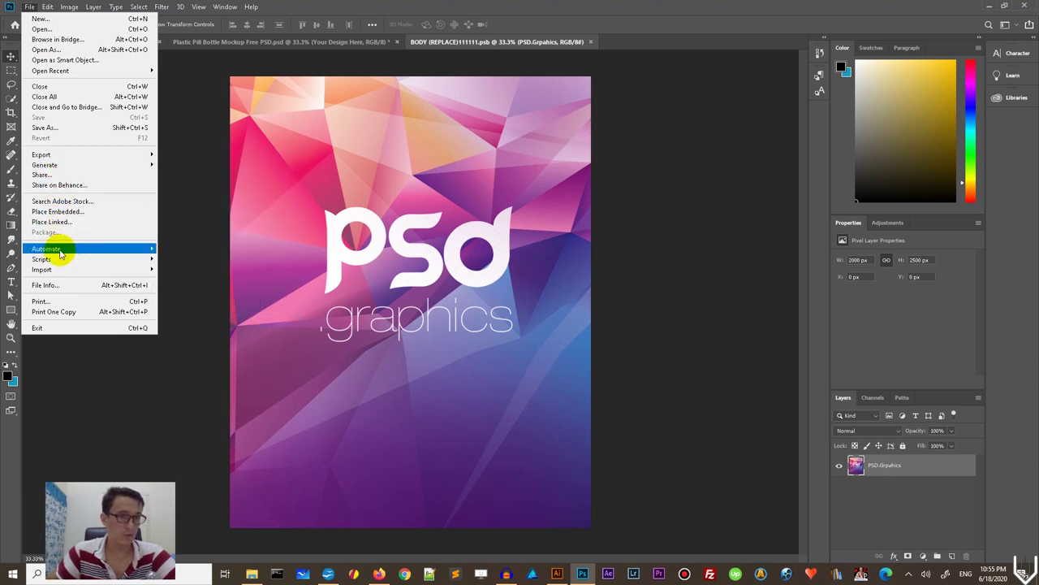
left_click(58, 211)
double_click(244, 82)
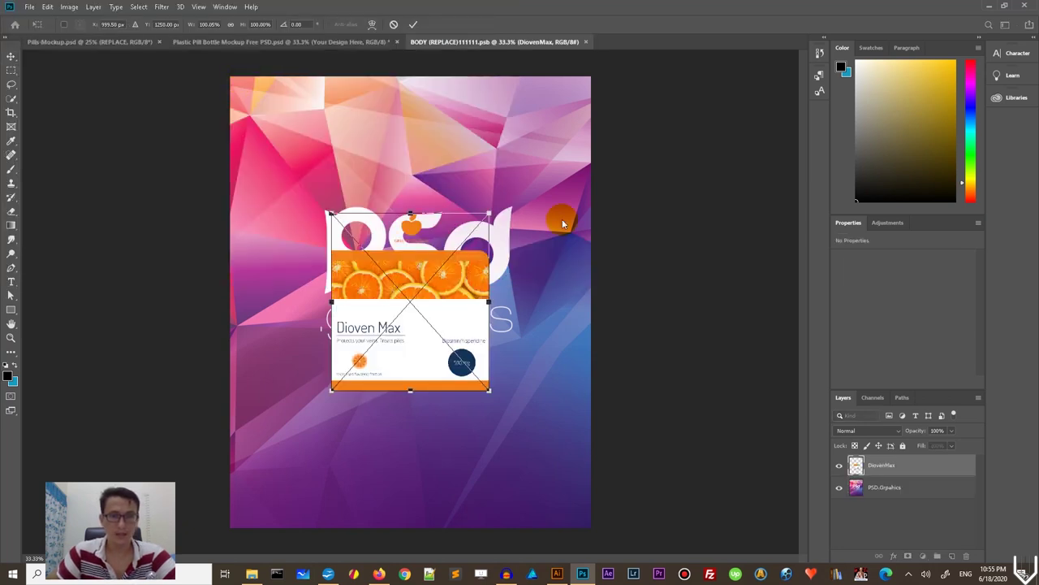
left_click_drag(489, 213, 586, 94)
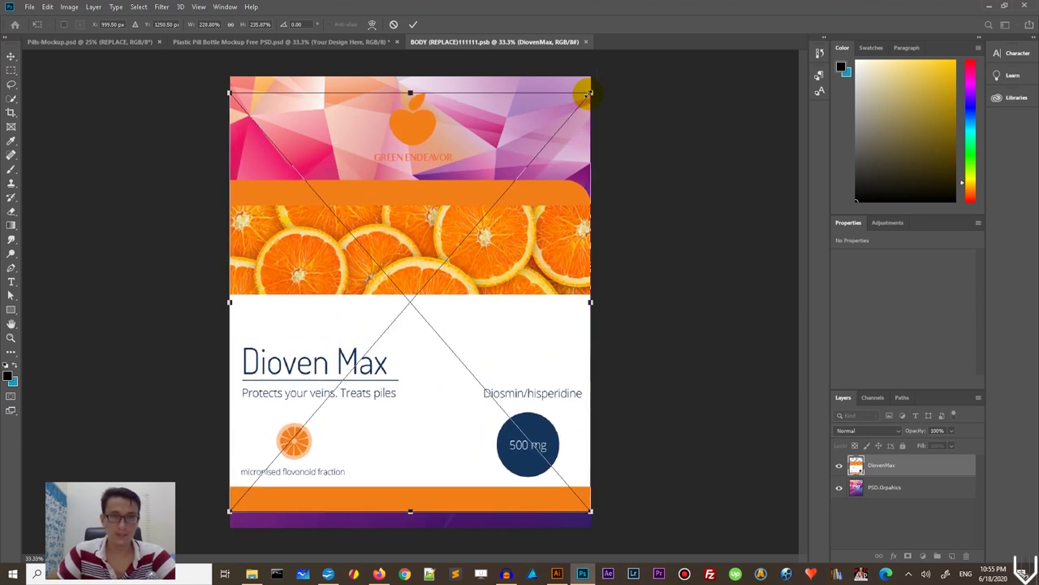
left_click(415, 25)
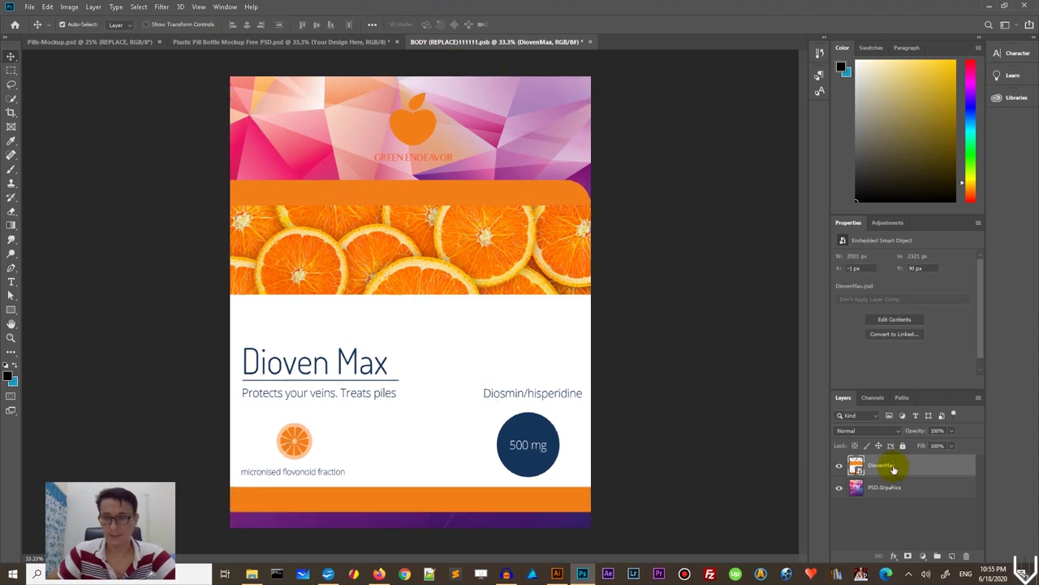
Step: Delete the PSD.Graphics placeholder layer, then close the label contents and save the changes
left_click(891, 487)
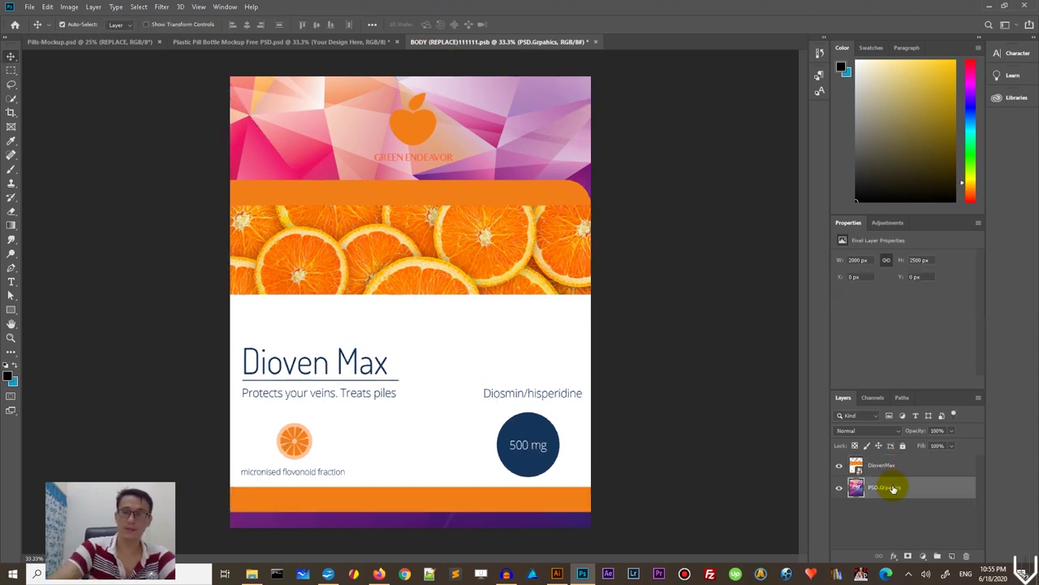
key("Delete")
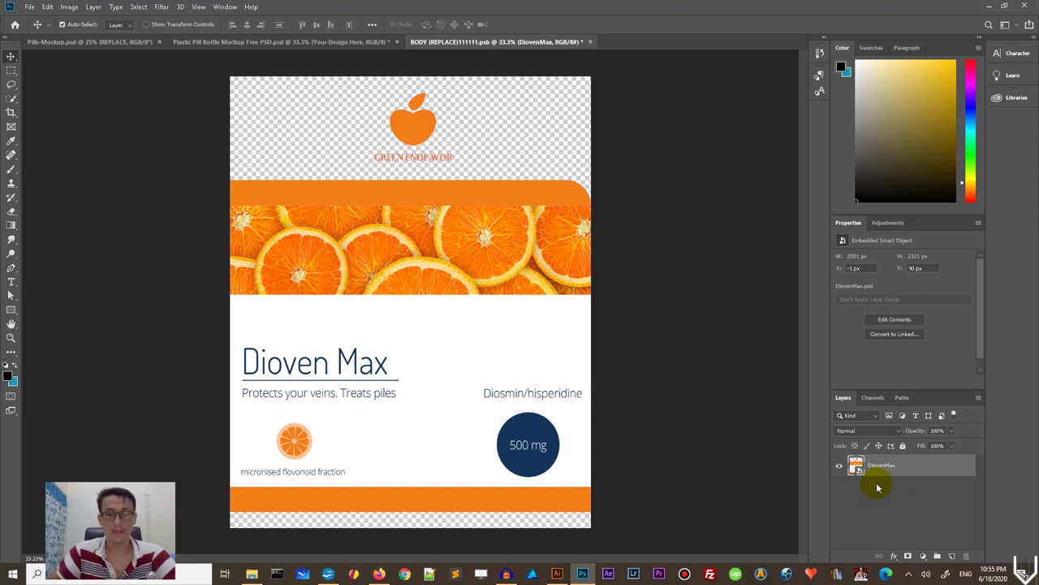
left_click(337, 311)
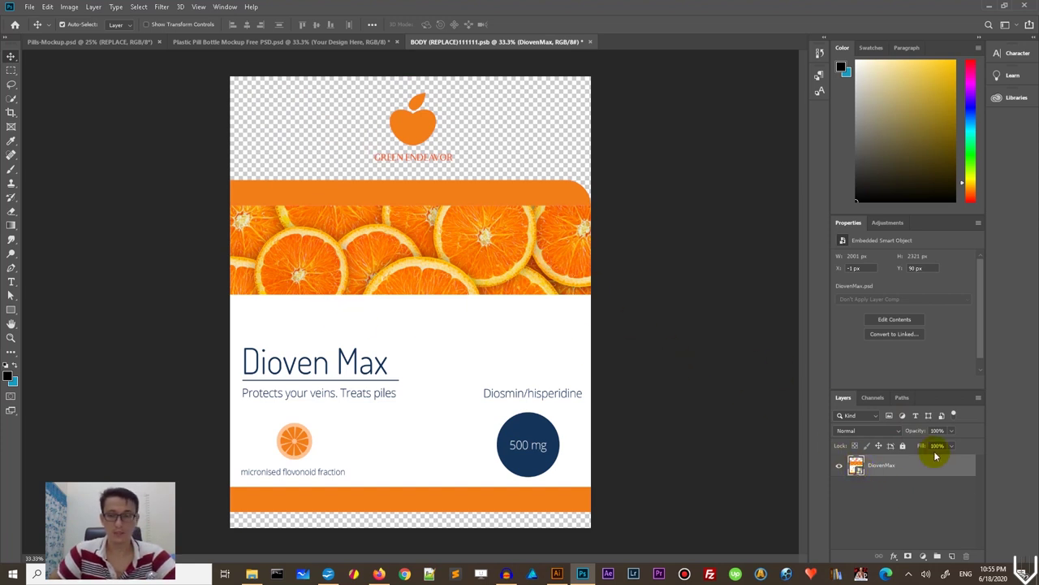
left_click(592, 42)
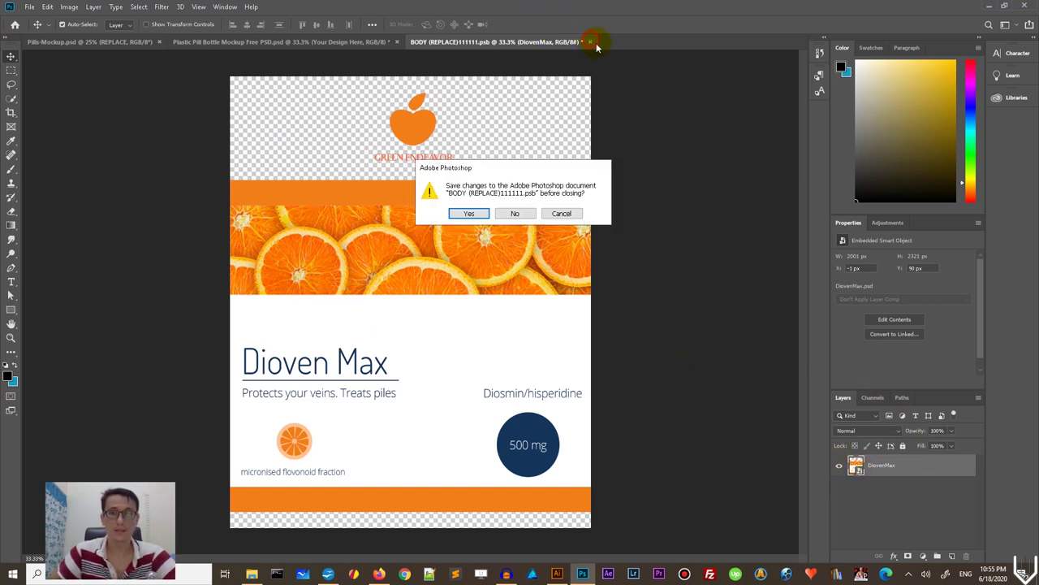
left_click(478, 213)
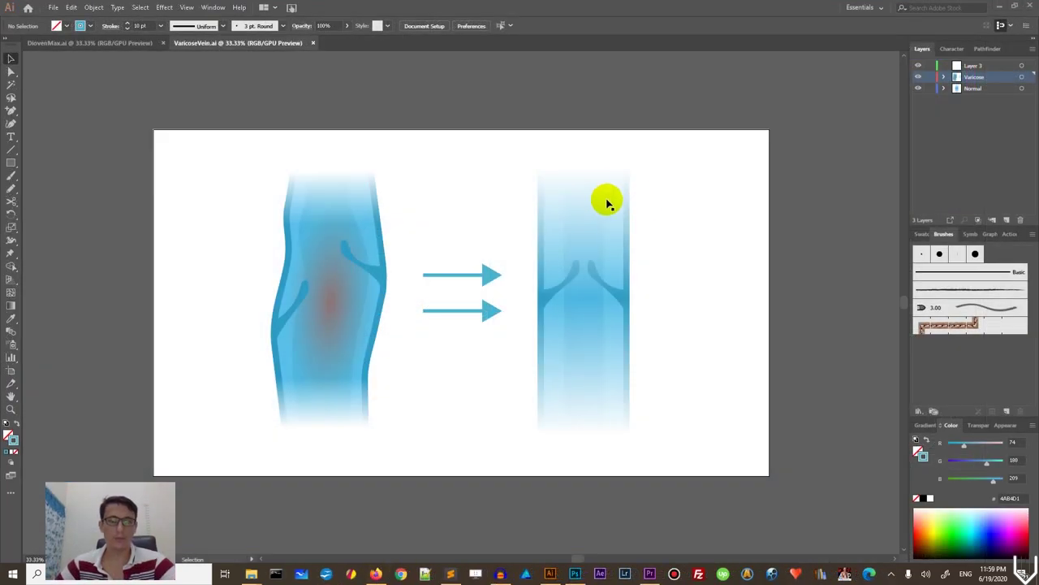
Step: Copy the vein artwork from VaricoseVein.ai, then go back to DiovenMax.ai with Layer 2 active
left_click(575, 575)
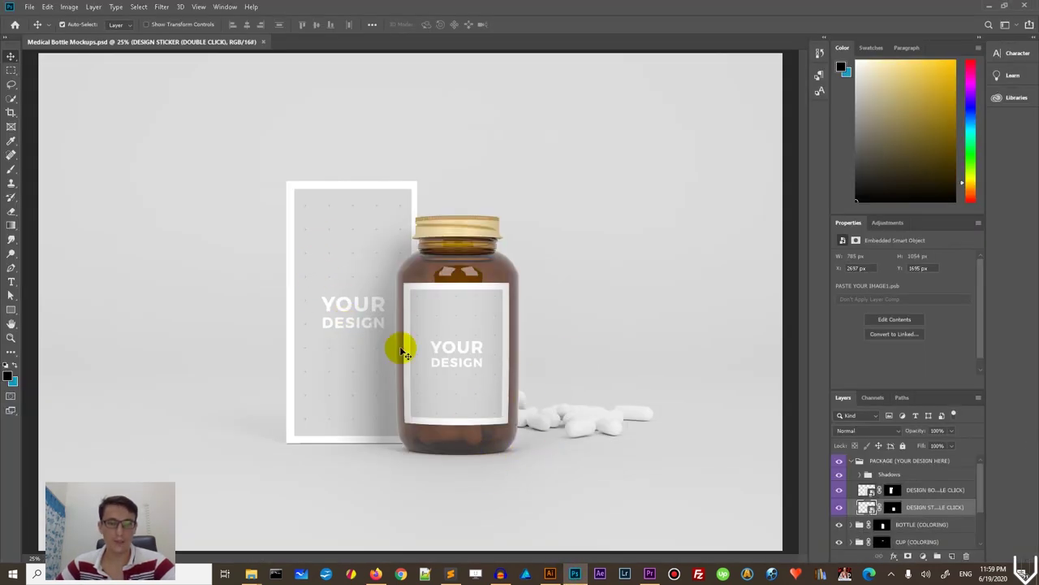
left_click(551, 574)
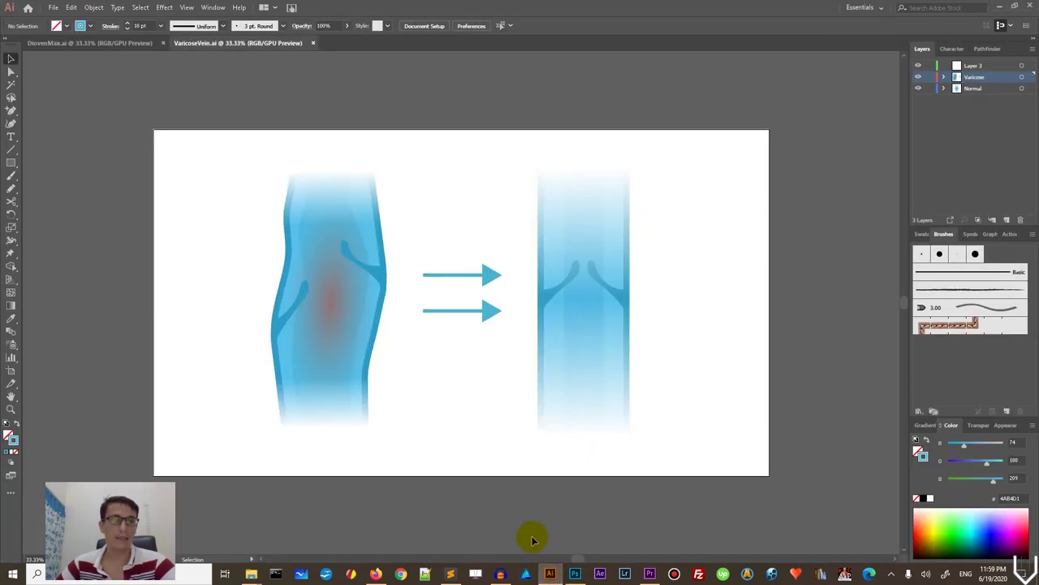
left_click(43, 42)
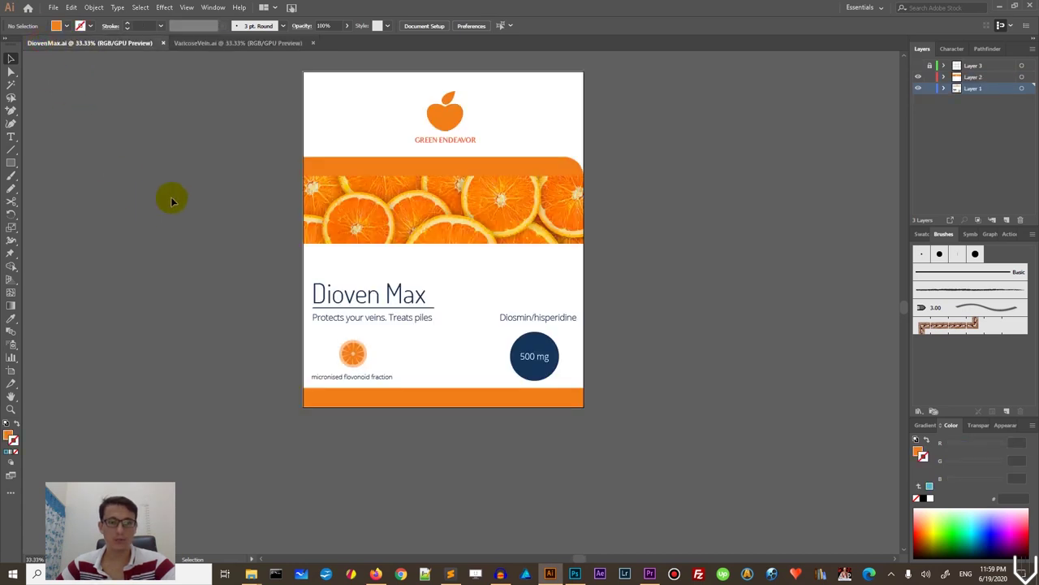
left_click(207, 43)
left_click_drag(203, 205, 734, 464)
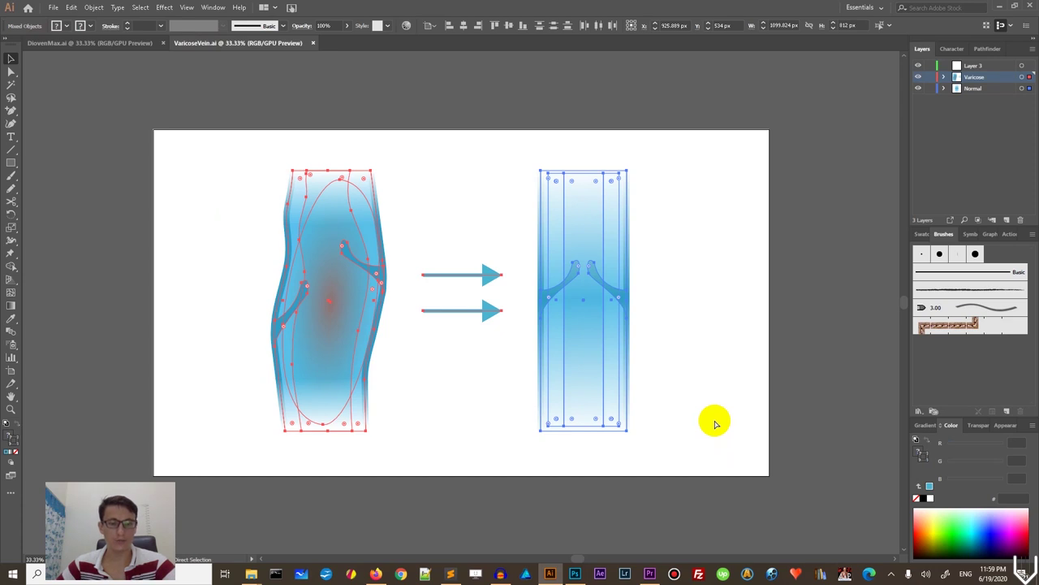
left_click(97, 42)
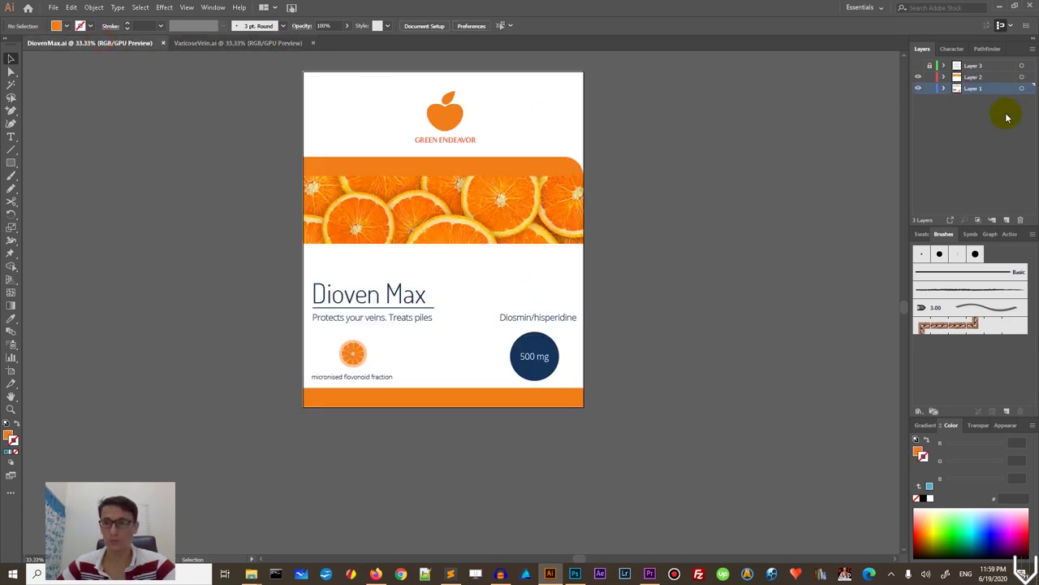
left_click(974, 77)
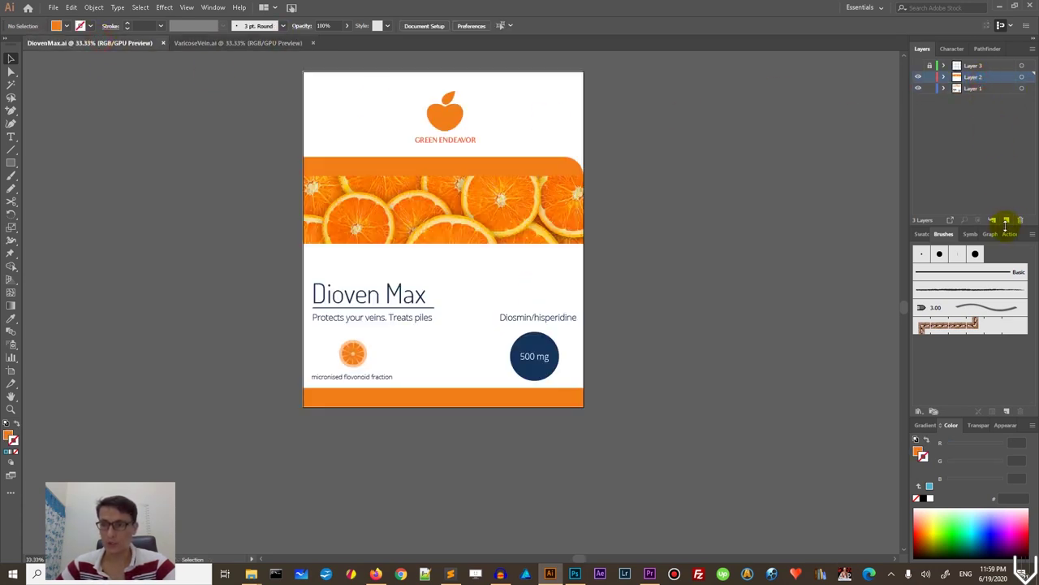
Step: Paste the vein illustration onto the label, shrink it, and place it above Diosmin/hisperidine
key("ctrl+v")
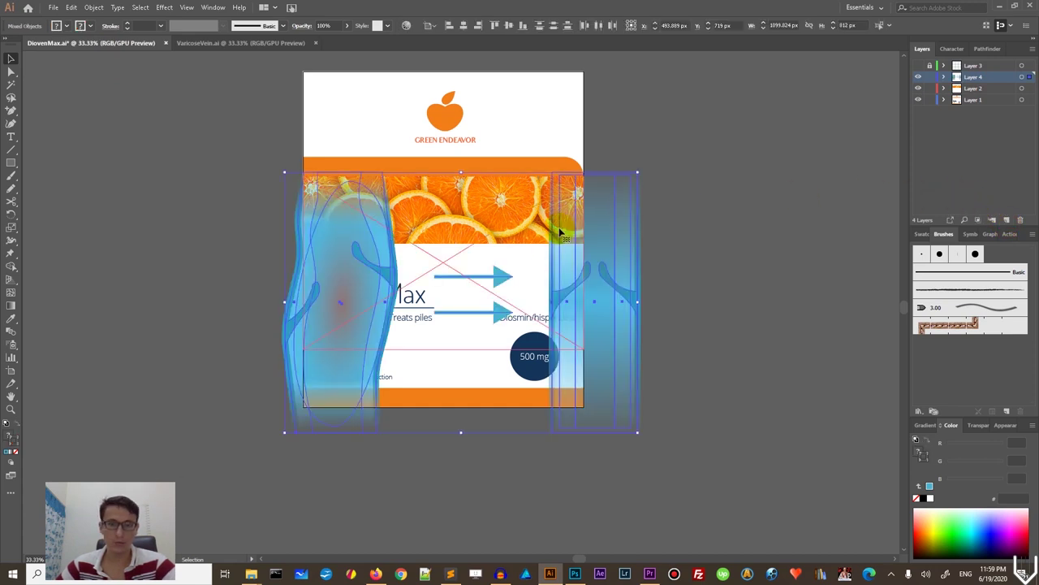
left_click_drag(637, 174, 492, 274)
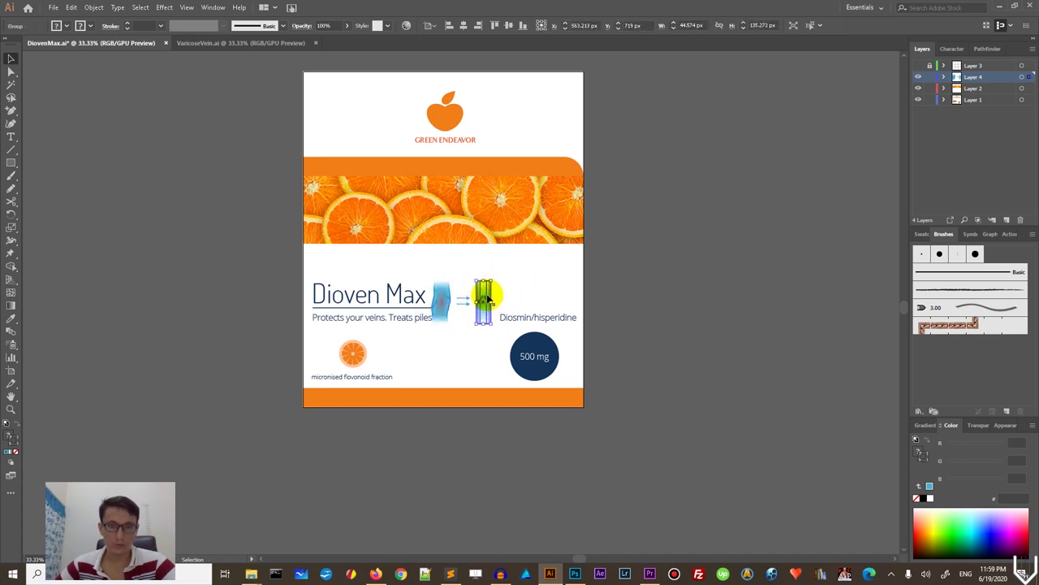
left_click(457, 301, "shift")
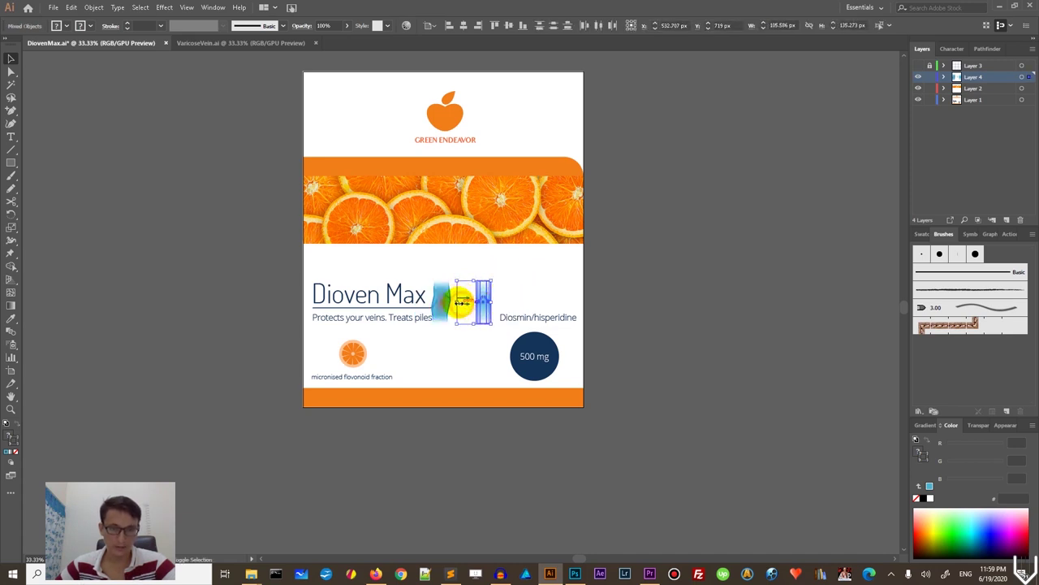
left_click_drag(441, 299, 521, 280)
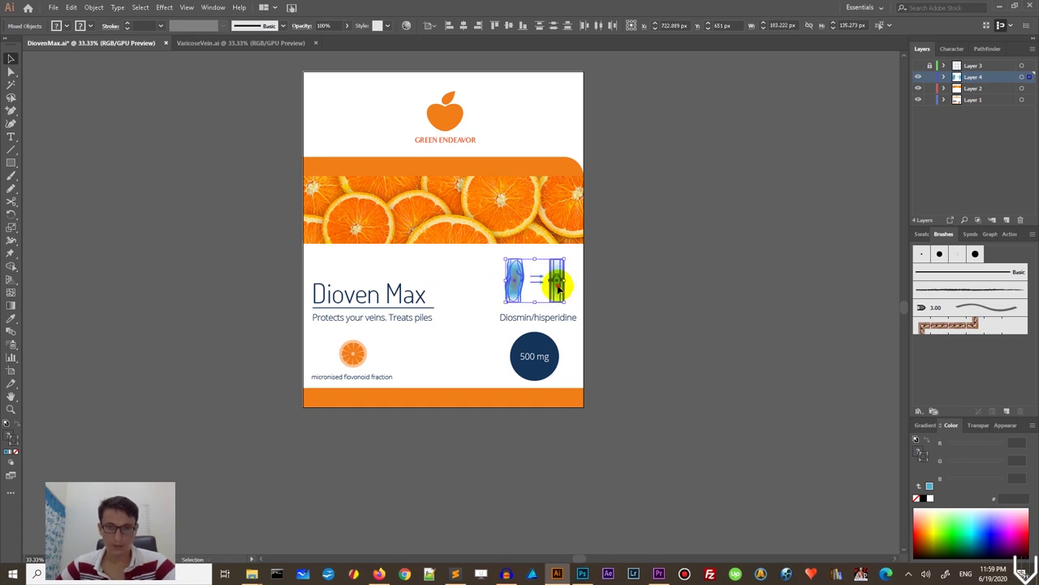
Step: Show the grid lines layer and thicken the arrow's stroke to 3 pt
left_click(919, 65)
left_click(709, 195)
key("ctrl+plus")
key("ctrl+plus")
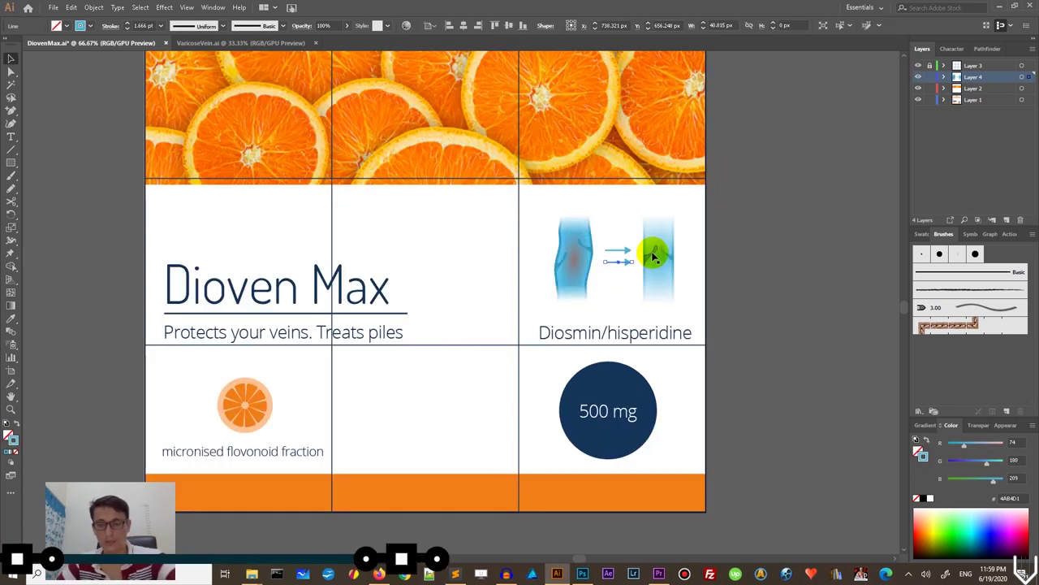
left_click(615, 258)
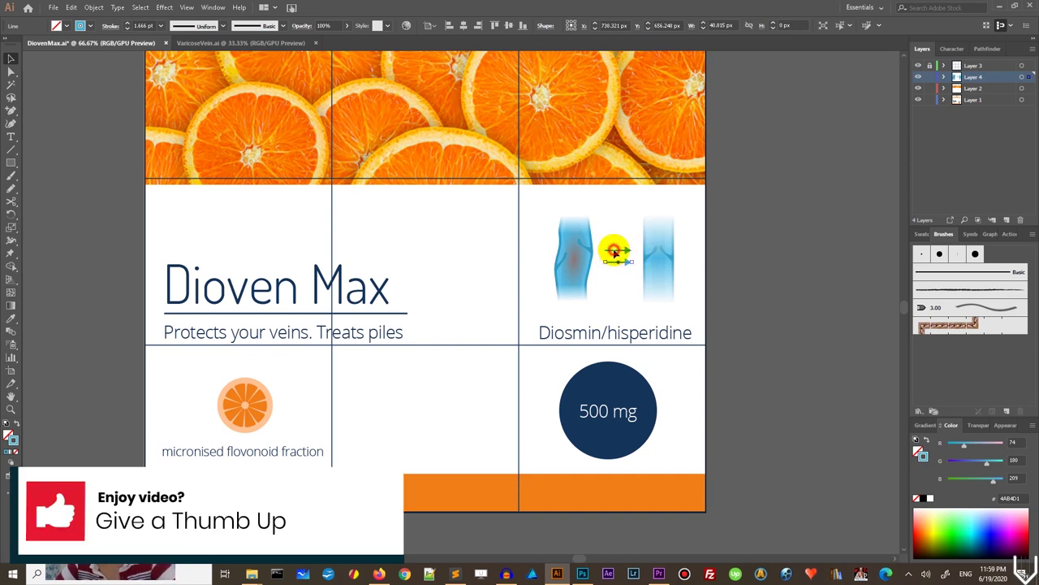
left_click_drag(615, 252, 183, 51)
left_click(108, 26)
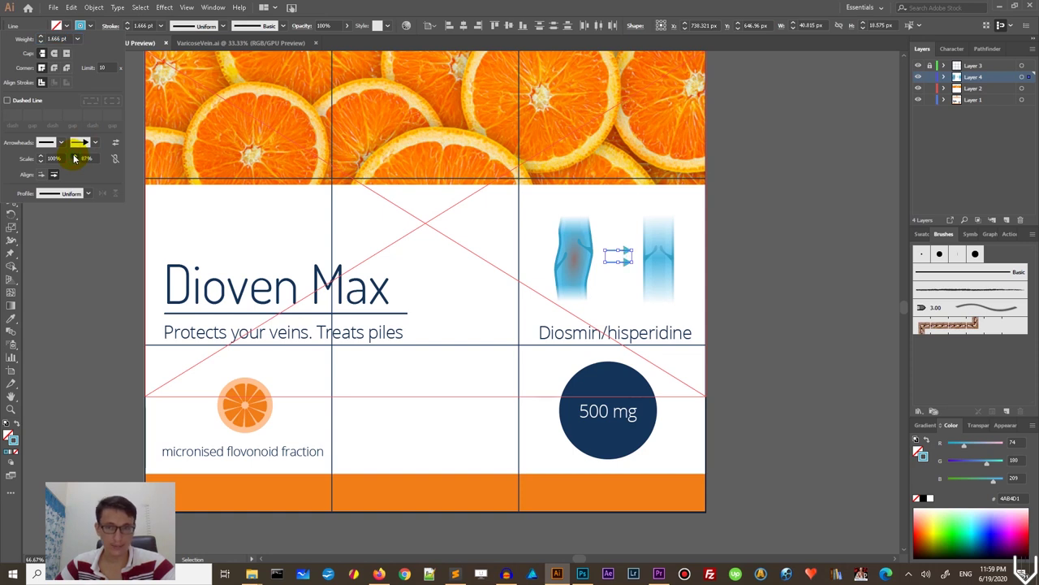
left_click(768, 229)
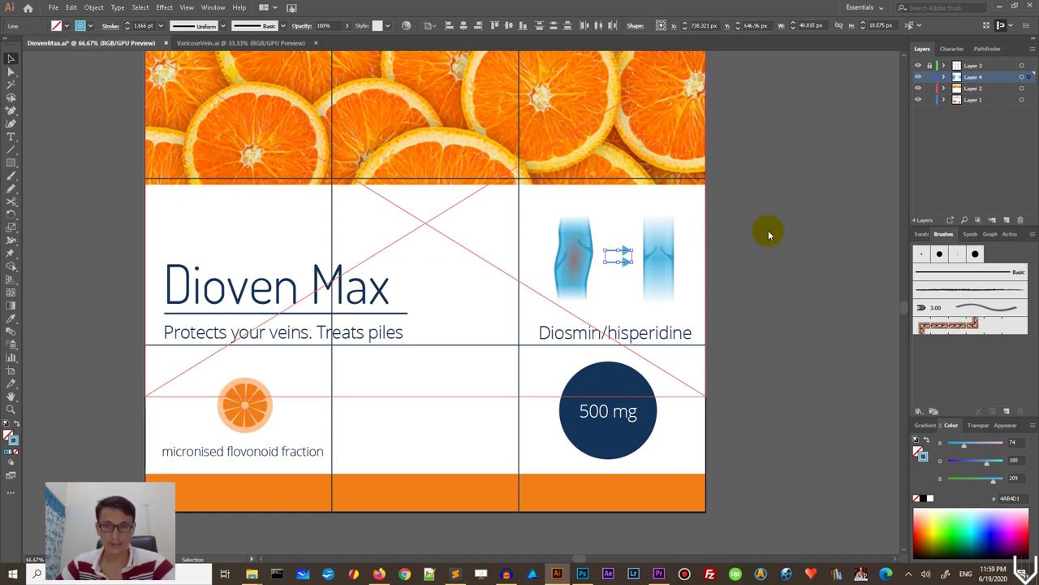
left_click(766, 231)
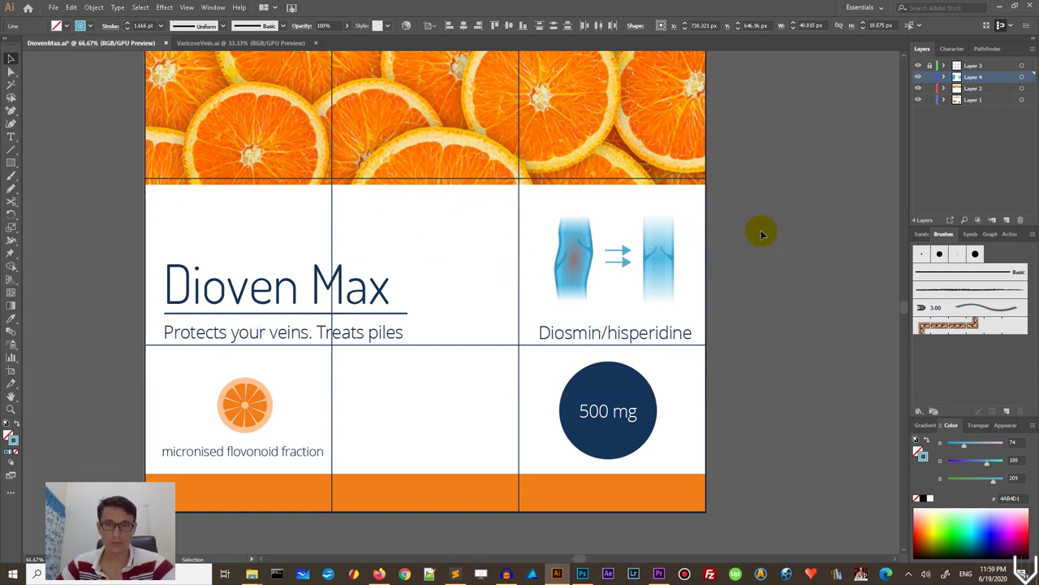
Step: Move the arrow between the two vein images slightly higher
left_click(626, 253)
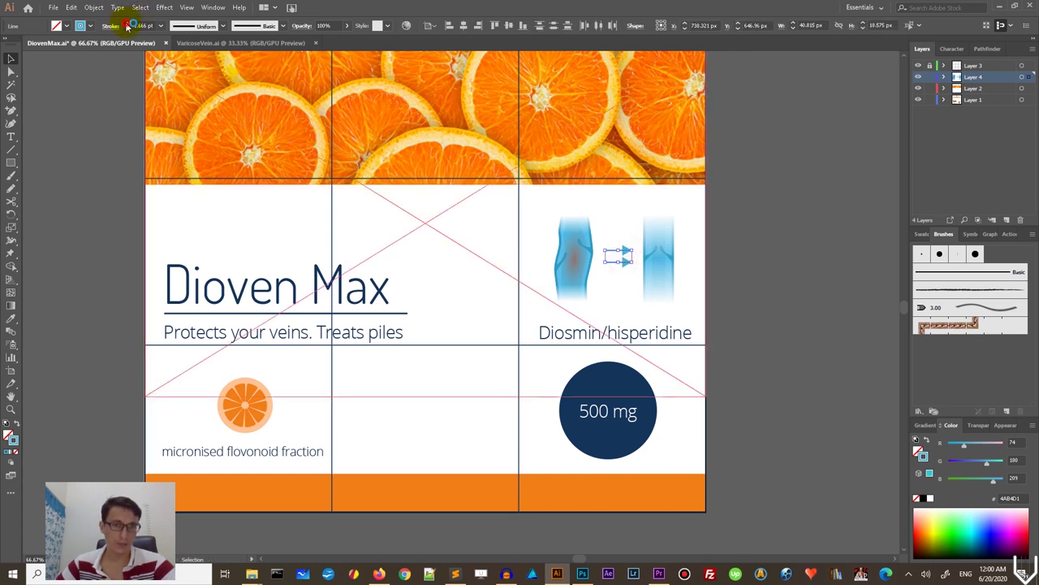
left_click(778, 297)
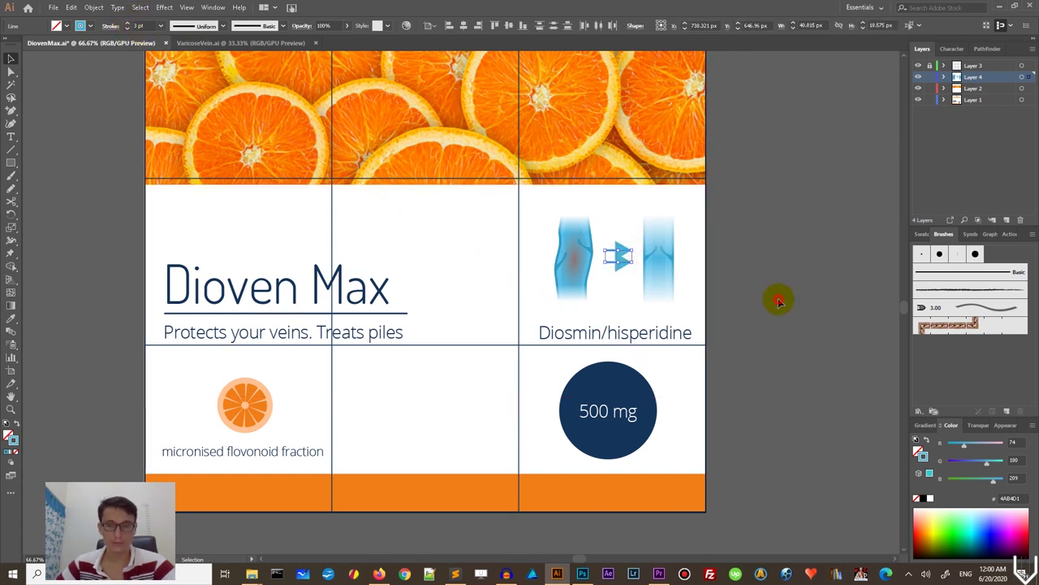
left_click(620, 261)
left_click_drag(621, 264, 621, 255)
left_click(792, 249)
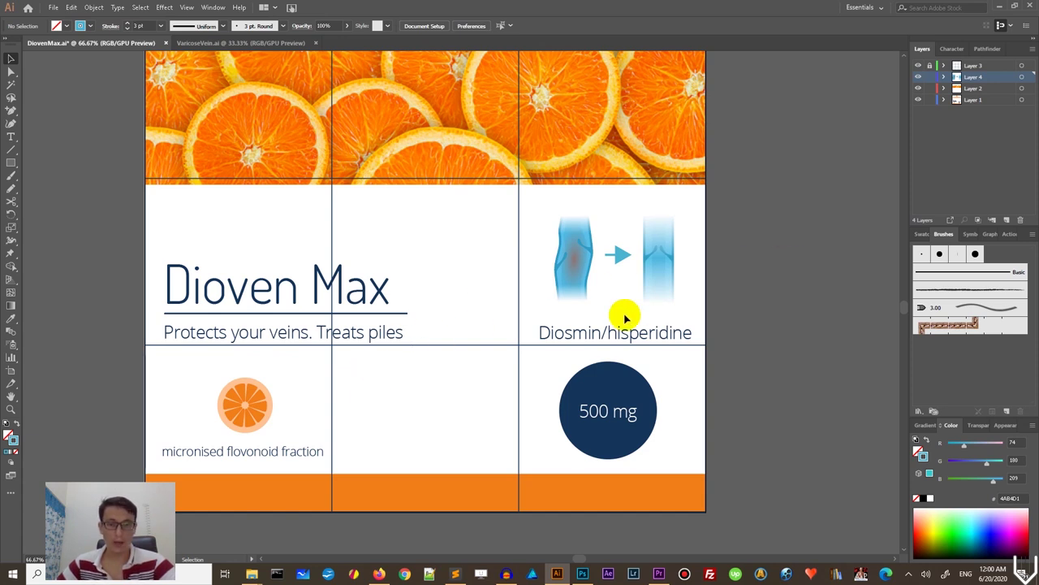
Step: Swap the texts: Diosmin/hisperidine under Dioven Max, the tagline under the vein images
left_click(588, 340)
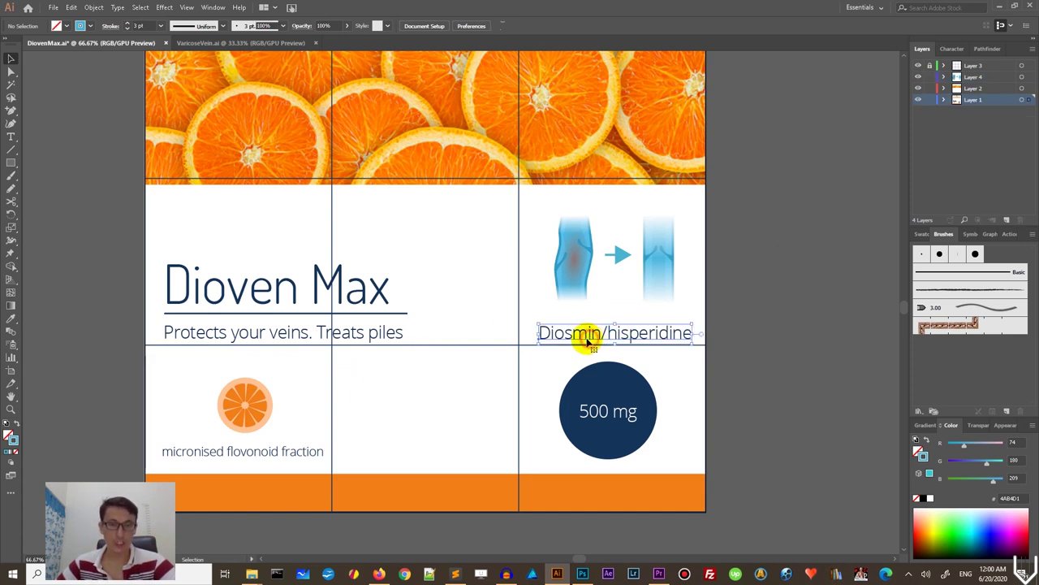
left_click(216, 332)
left_click(610, 333)
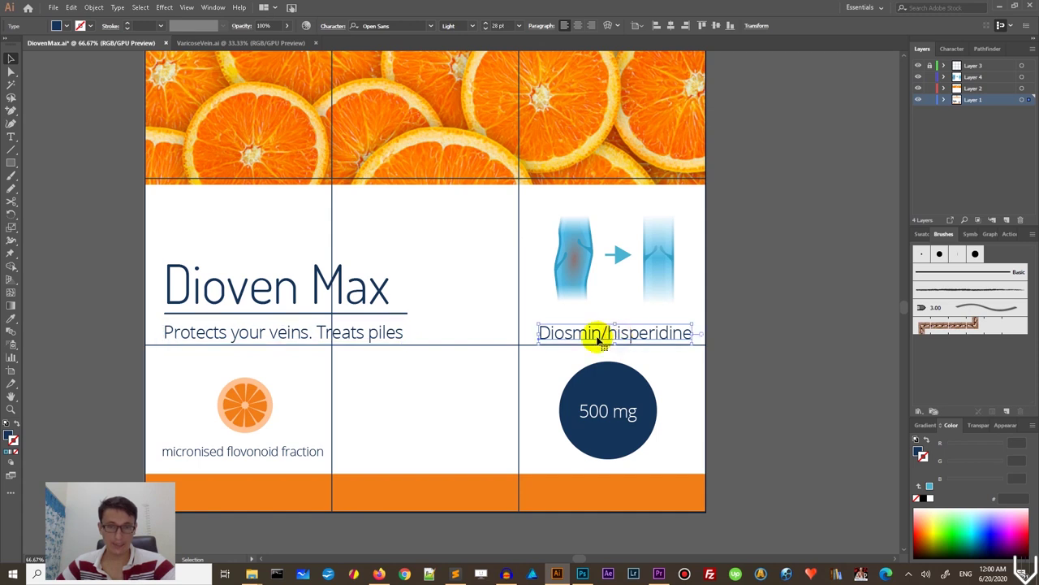
left_click_drag(254, 332, 417, 398)
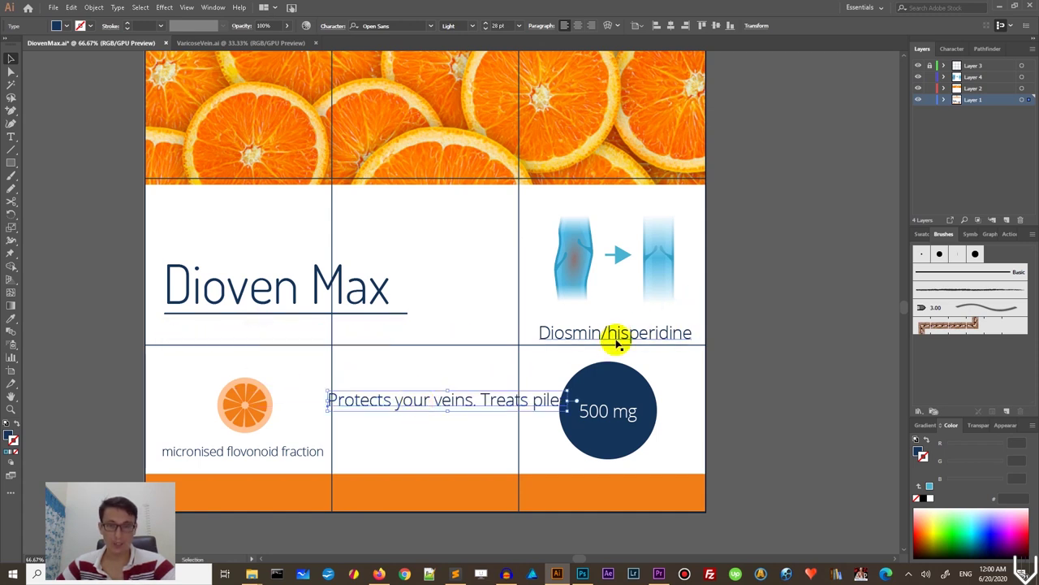
left_click_drag(610, 337, 295, 332)
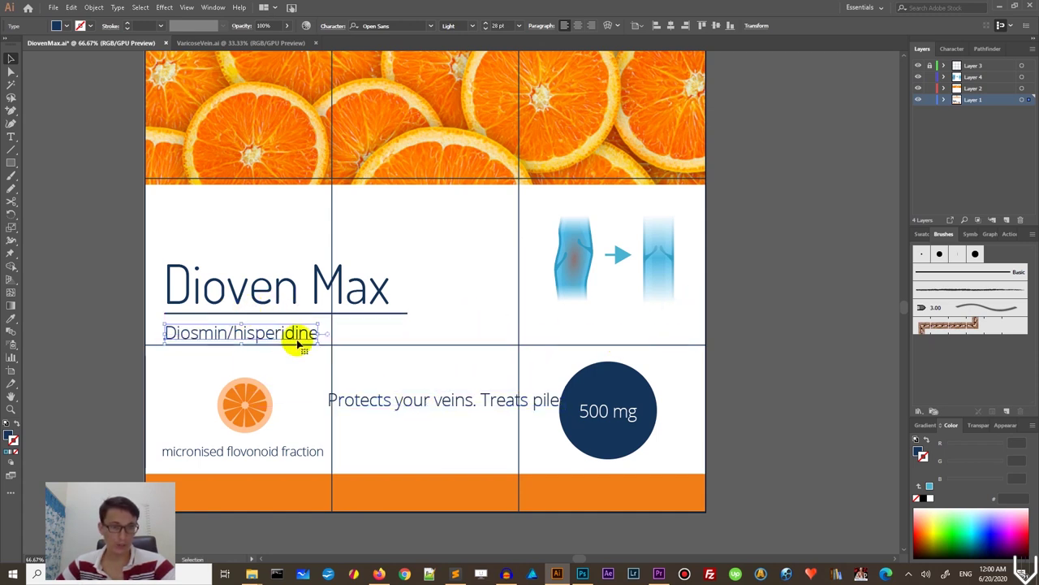
left_click_drag(416, 408, 548, 338)
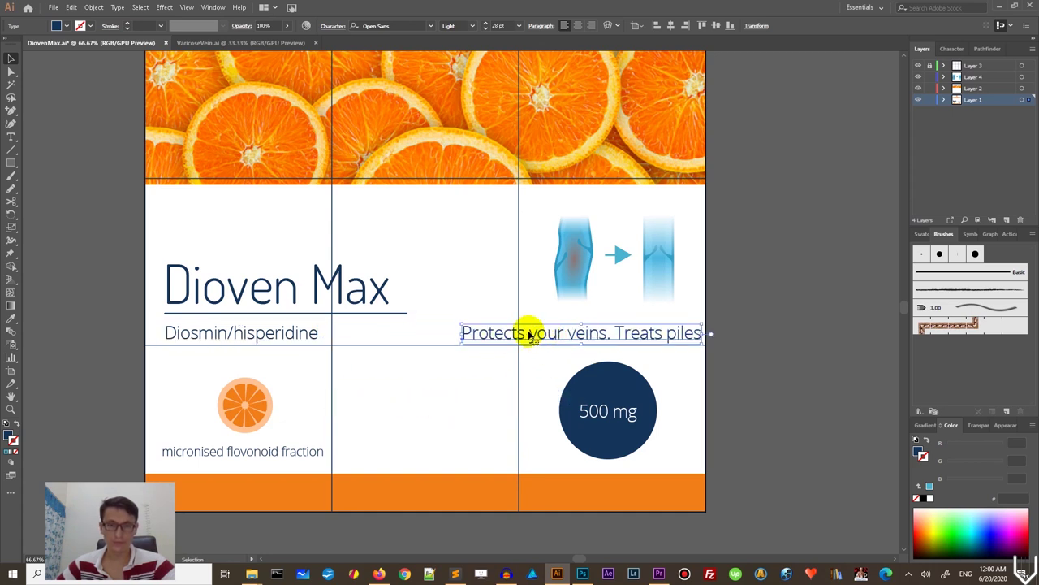
Step: Set the tagline to 18 pt and center it under the vein illustration
left_click(519, 30)
left_click(533, 151)
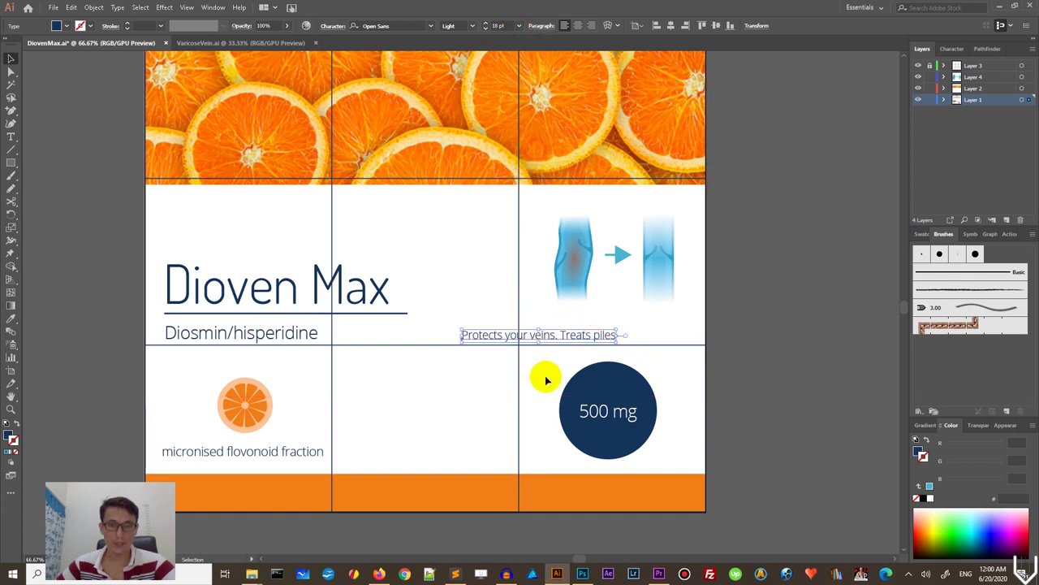
left_click_drag(549, 336, 623, 334)
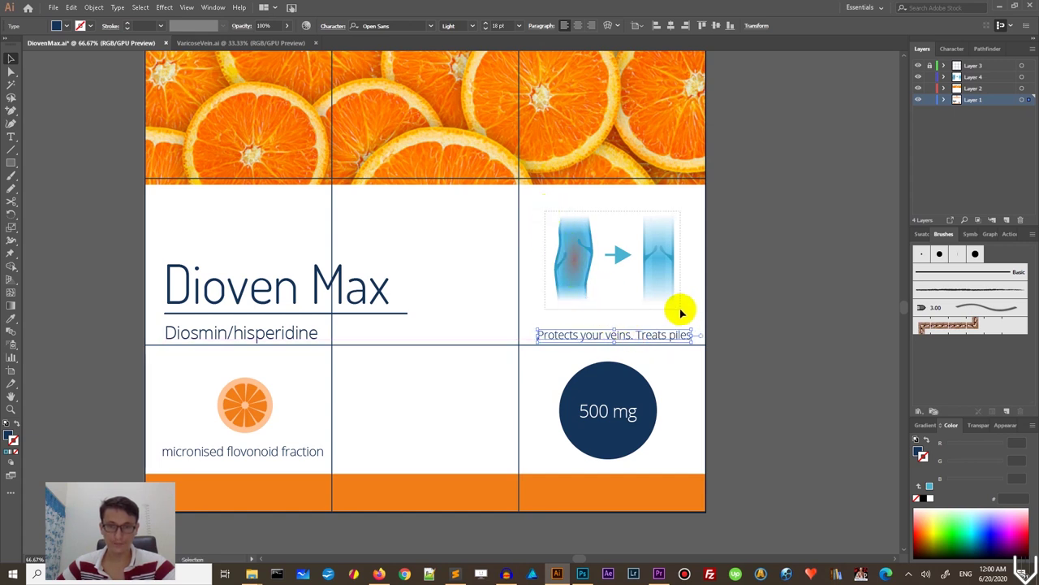
left_click_drag(662, 288, 655, 291)
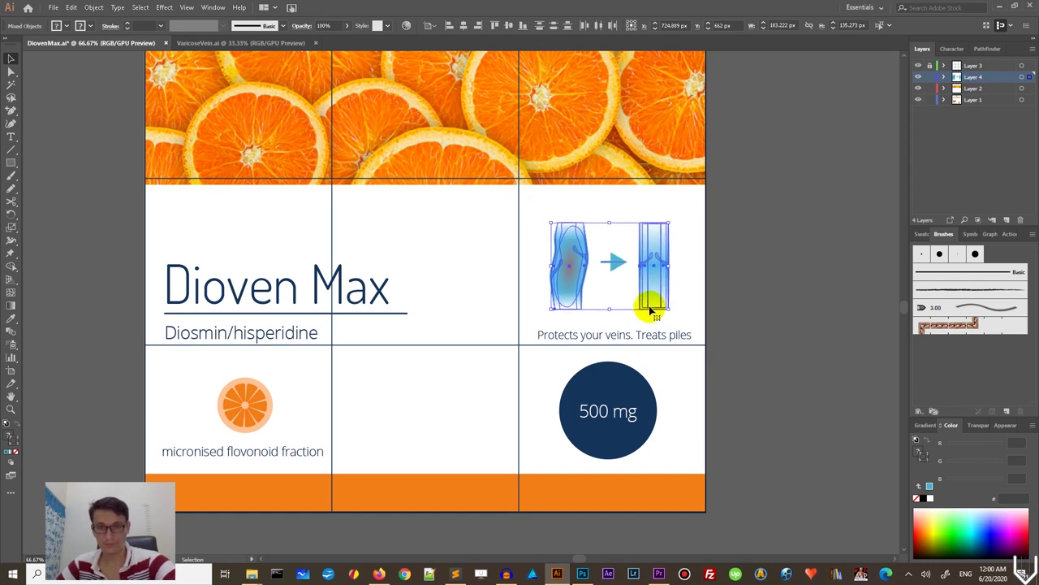
Step: Make the tagline SemiBold and nudge it slightly left
left_click(638, 333)
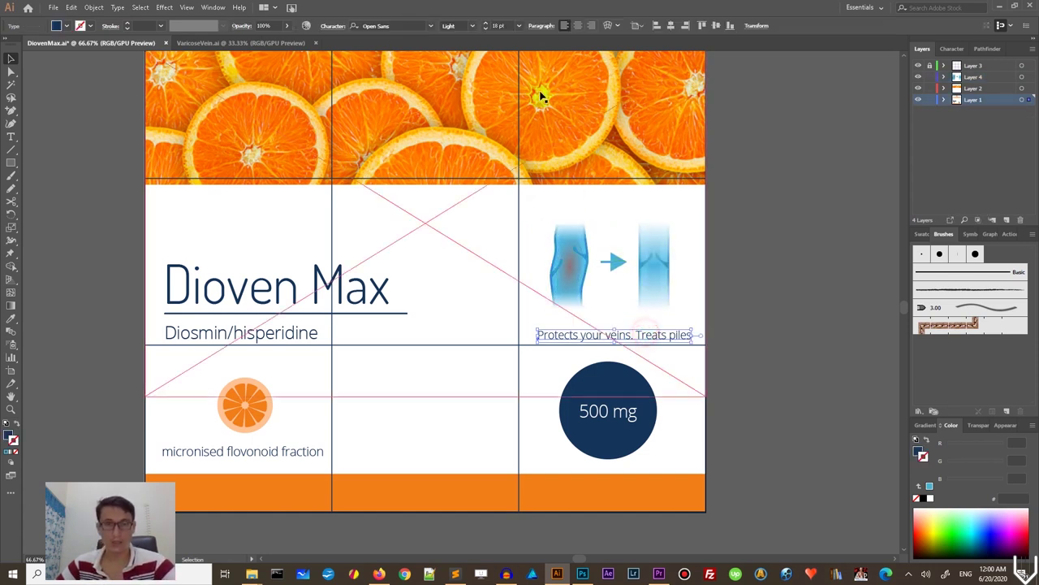
left_click(474, 29)
left_click(466, 84)
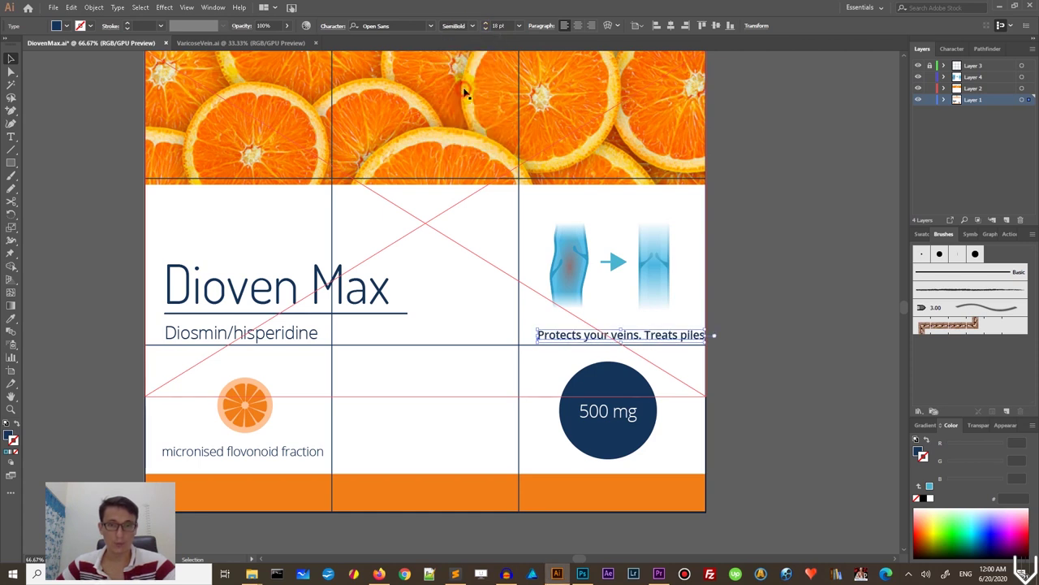
key("Left")
key("Left")
key("Left")
key("Left")
key("Left")
key("Left")
key("Left")
key("Left")
key("Left")
key("Left")
key("Left")
key("Left")
key("Left")
key("Left")
key("Left")
key("Left")
key("Left")
key("Left")
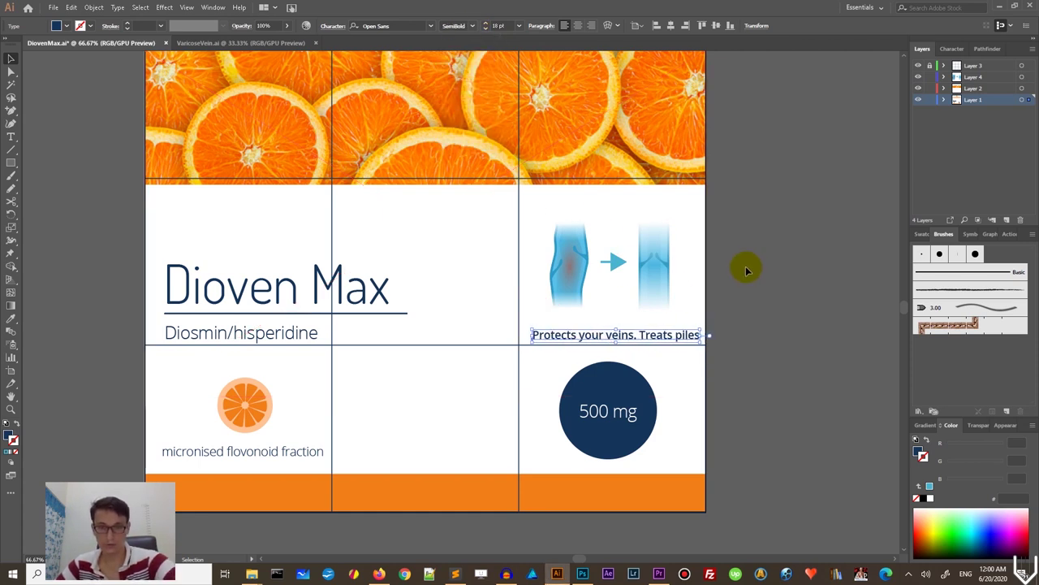
left_click(746, 268)
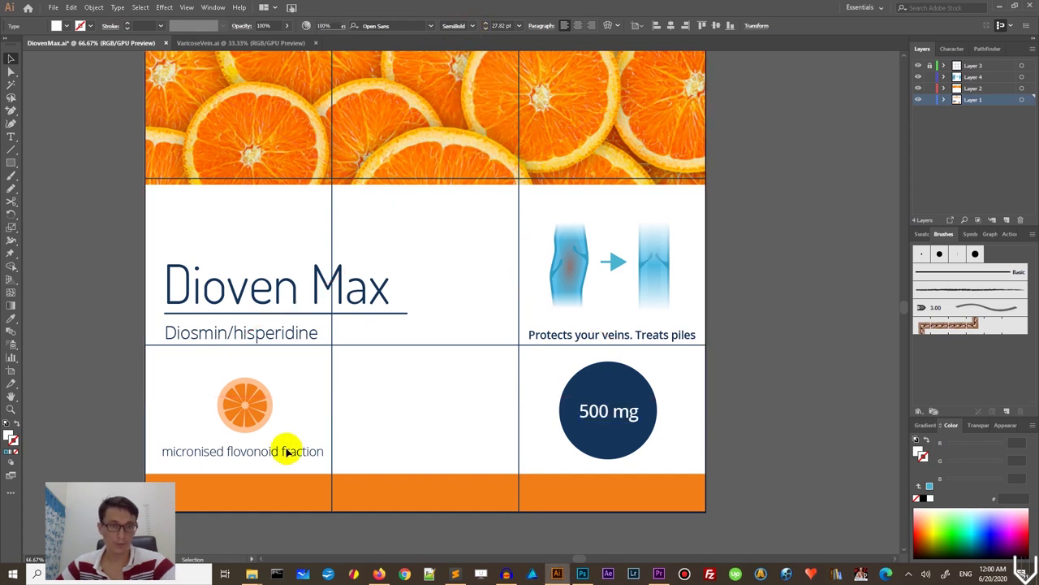
Step: Move the 500 mg circle into the label's lower-left cell
left_click(229, 451)
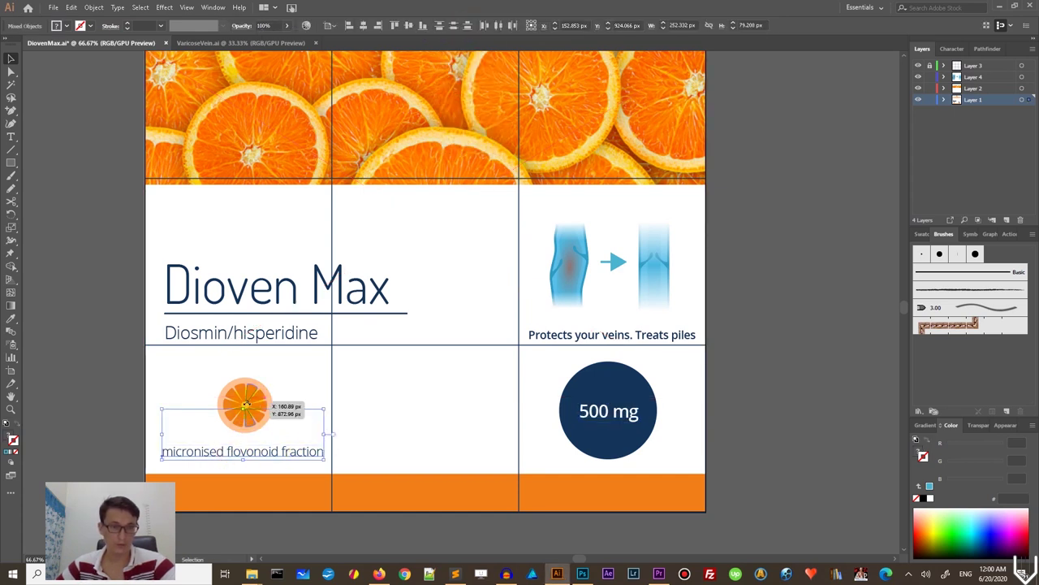
left_click(288, 377)
left_click_drag(199, 435, 418, 436)
left_click(233, 436, "shift")
left_click(621, 385)
left_click_drag(621, 385, 249, 385)
Step: Make Diosmin/hisperidine SemiBold and nudge it and Dioven Max slightly left
left_click(267, 329)
left_click(473, 25)
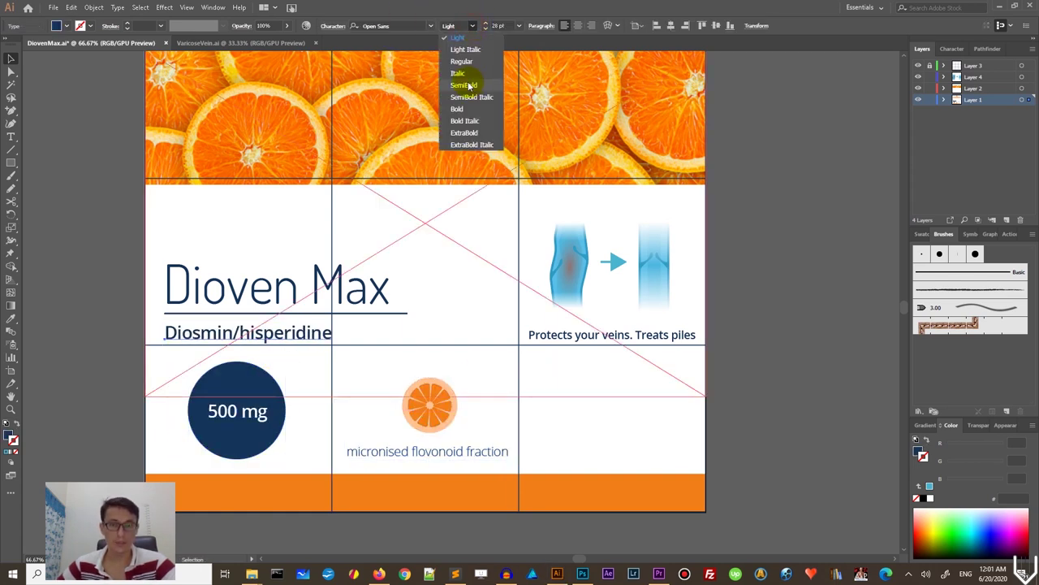
left_click(469, 86)
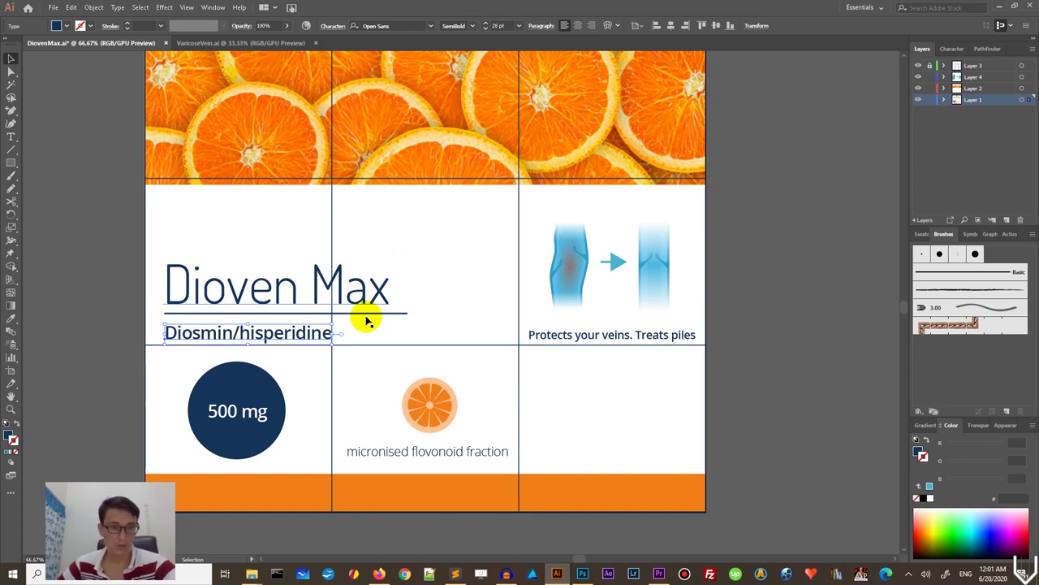
left_click(232, 285, "shift")
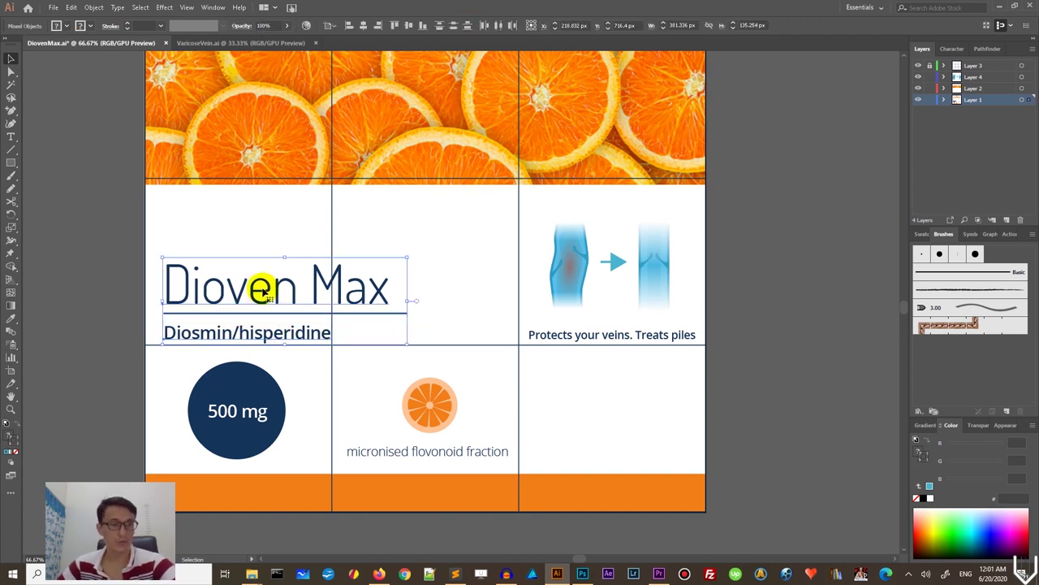
key("Left")
key("Left")
key("Left")
key("Left")
key("Left")
key("Left")
key("Left")
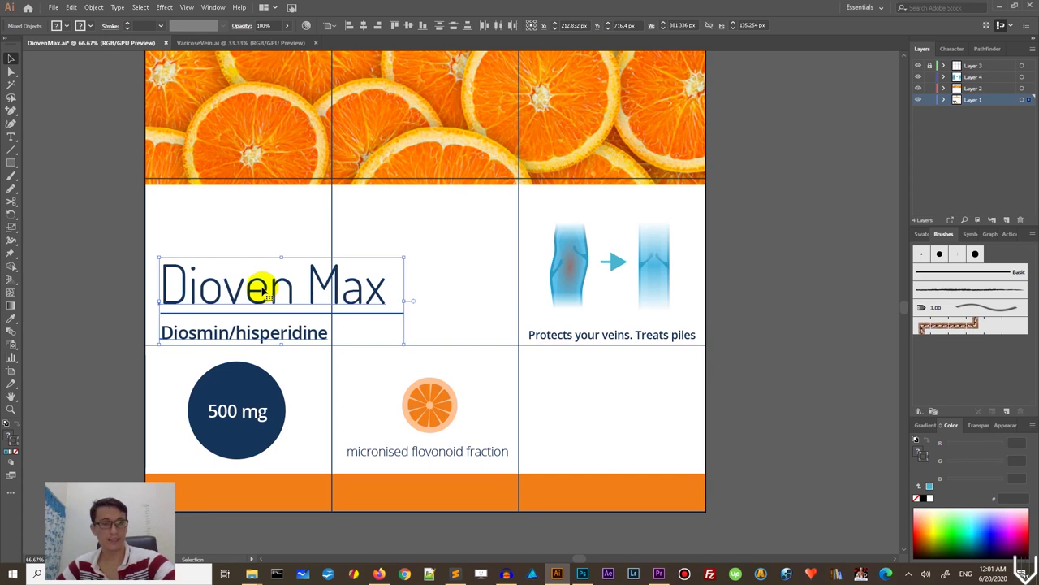
Step: Shift the 500 mg badge slightly left and move the orange slice and caption into the lower-right cell
left_click(242, 393)
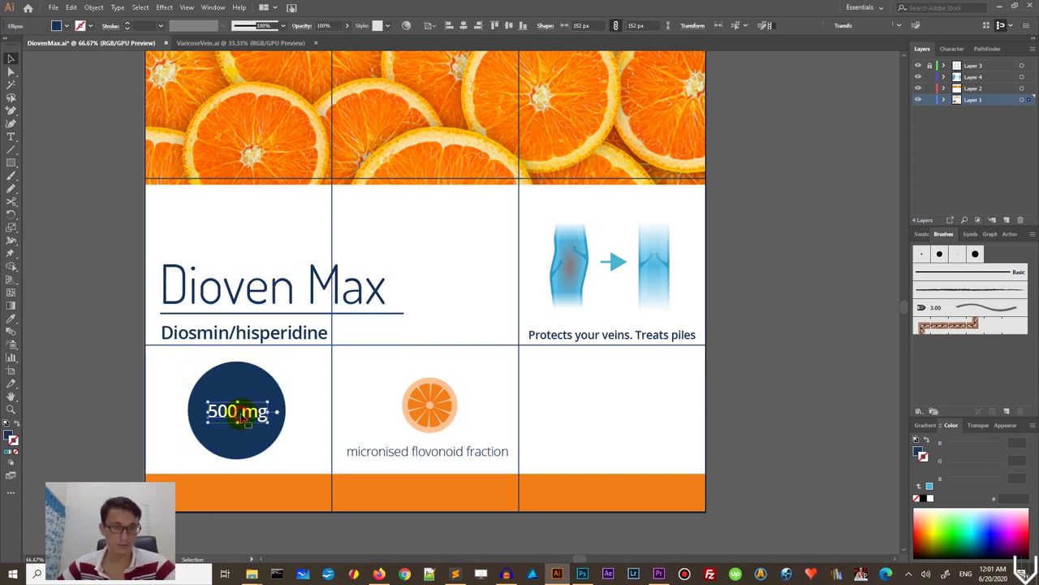
left_click(242, 414, "shift")
left_click_drag(263, 378, 256, 374)
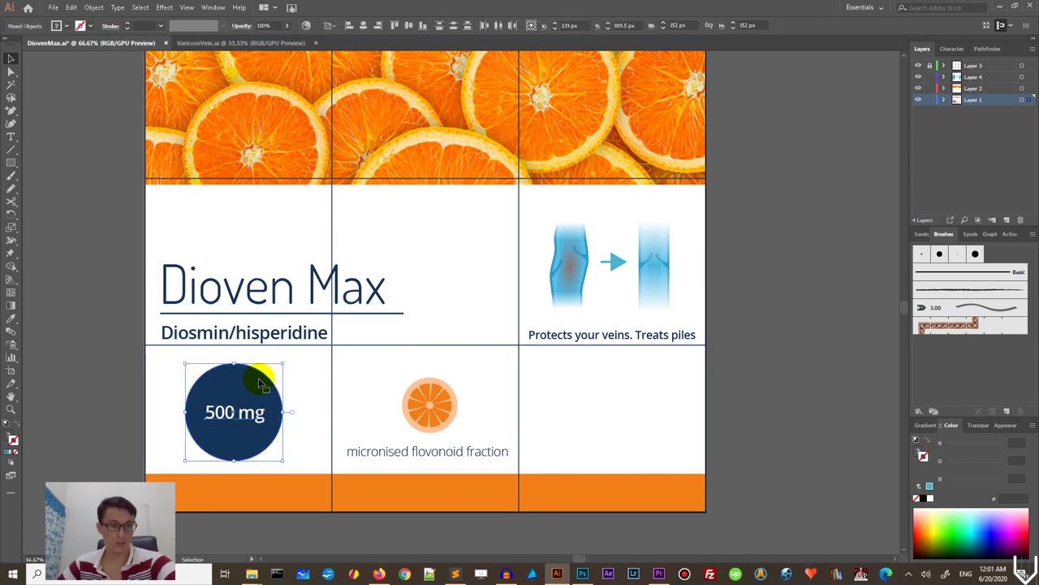
left_click(404, 371)
left_click(424, 406)
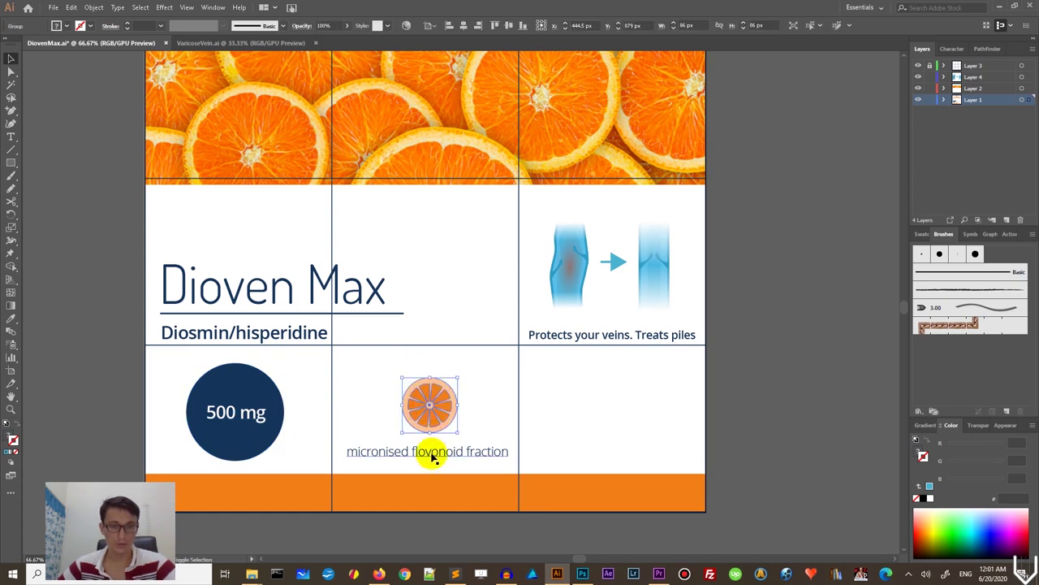
left_click(429, 451, "shift")
left_click_drag(425, 429, 617, 406)
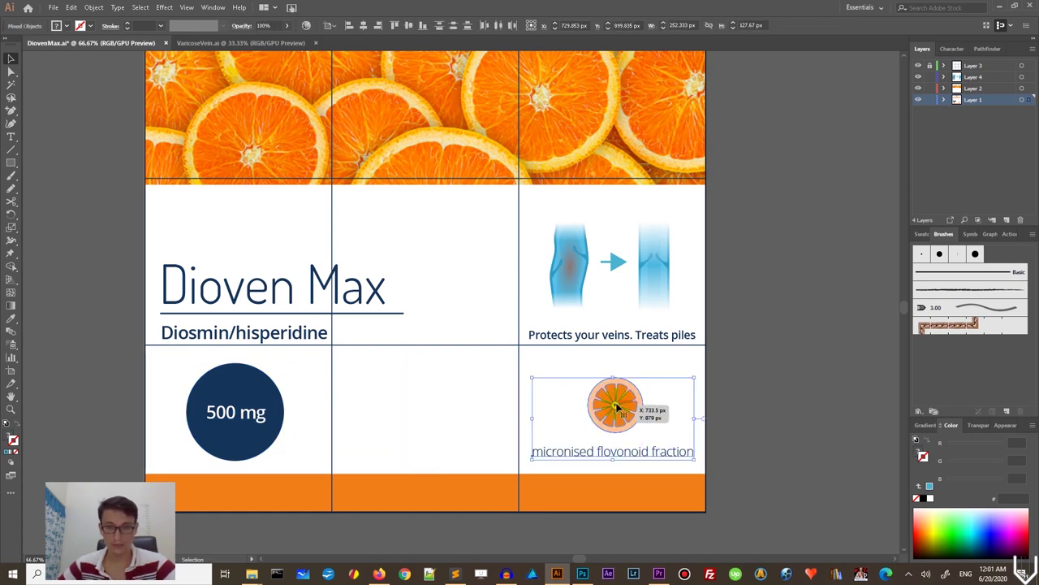
left_click_drag(611, 398, 613, 401)
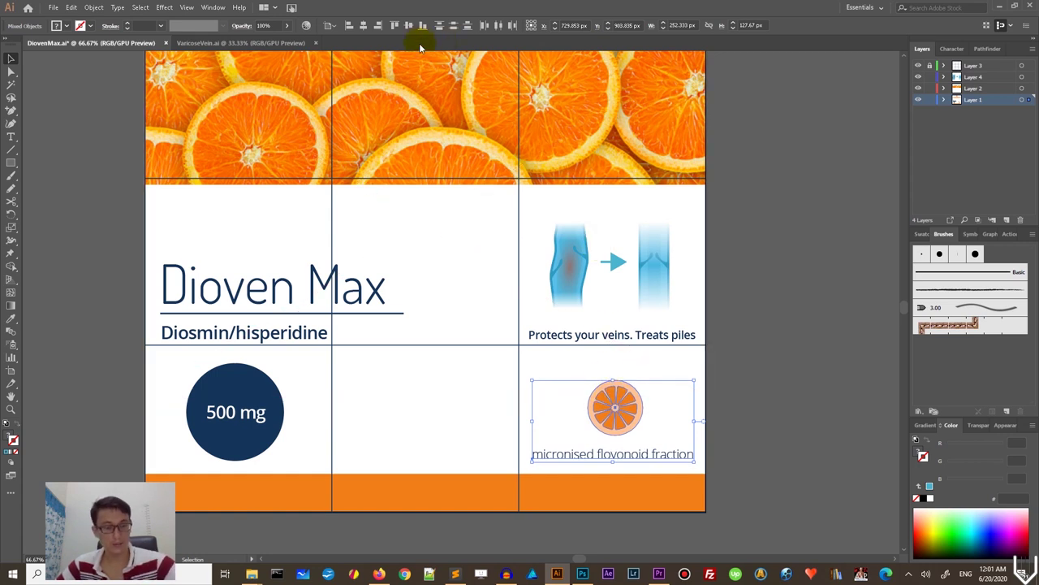
Step: Show the rulers and set the orange-slice caption to 18 pt SemiBold
key("ctrl+r")
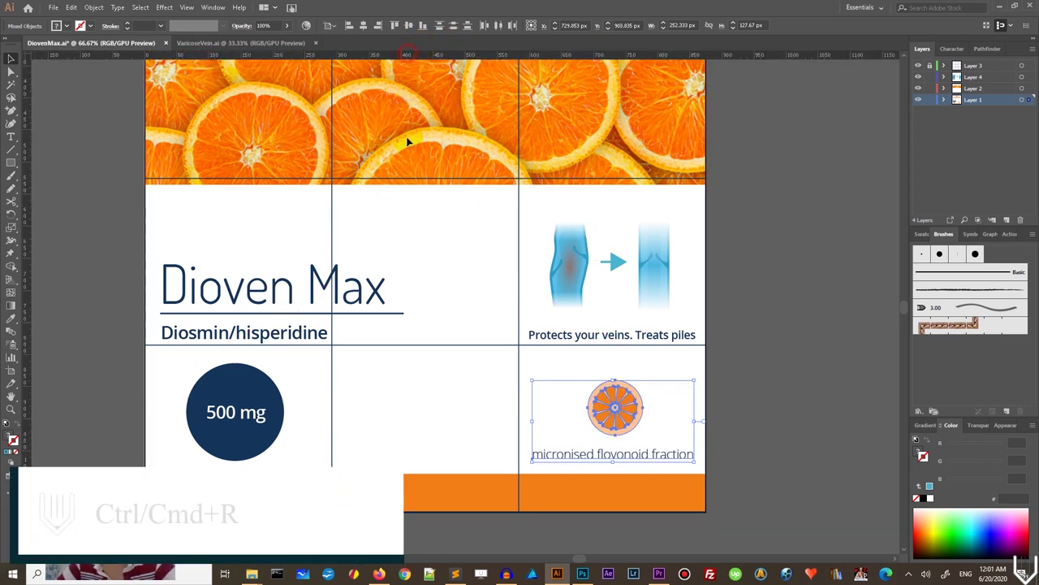
left_click(369, 438)
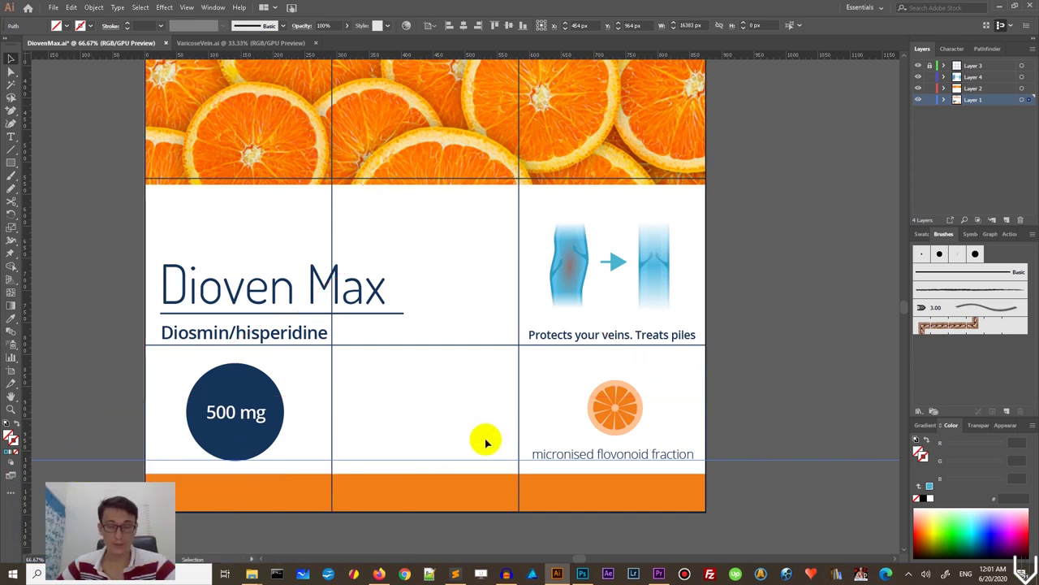
left_click(622, 453)
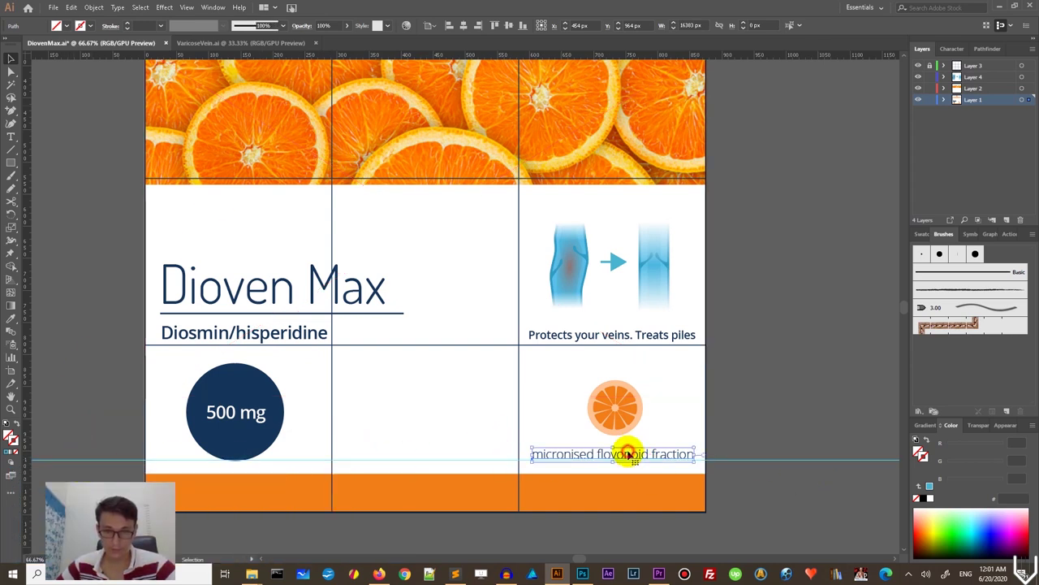
left_click(614, 406, "shift")
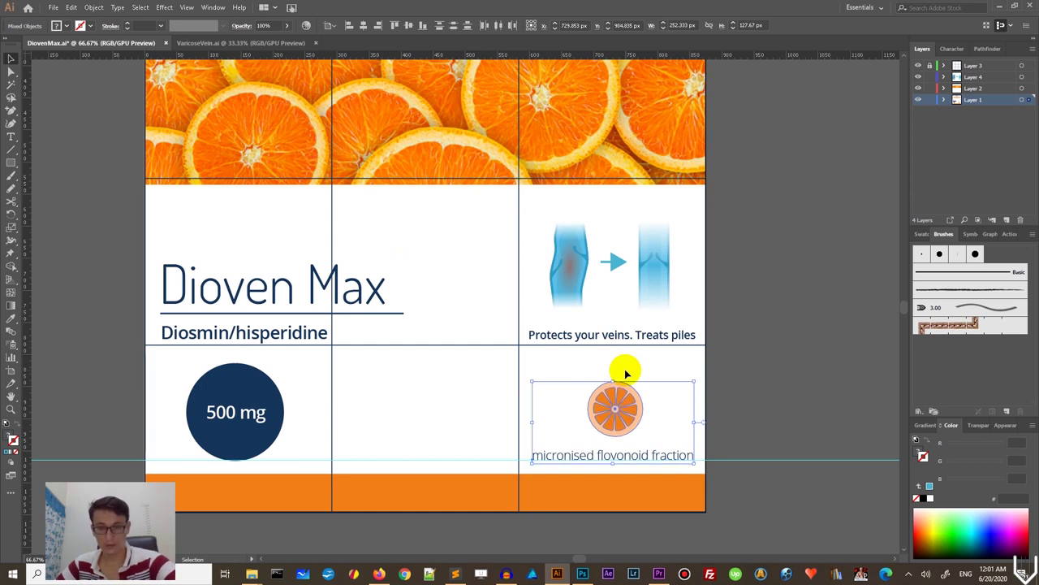
left_click(754, 387)
scroll(754, 388, "down", 1)
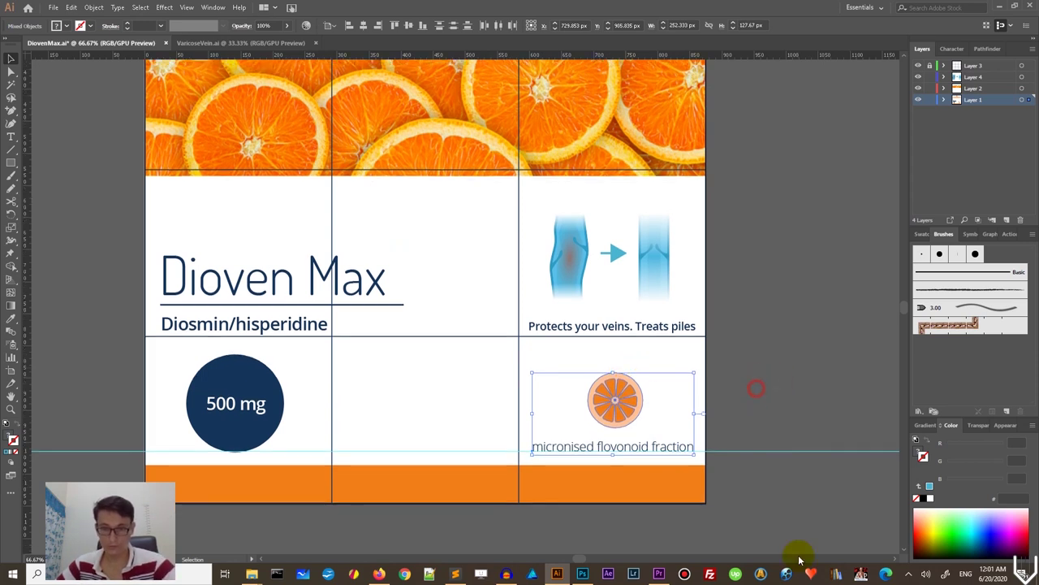
left_click(631, 446)
left_click(486, 30)
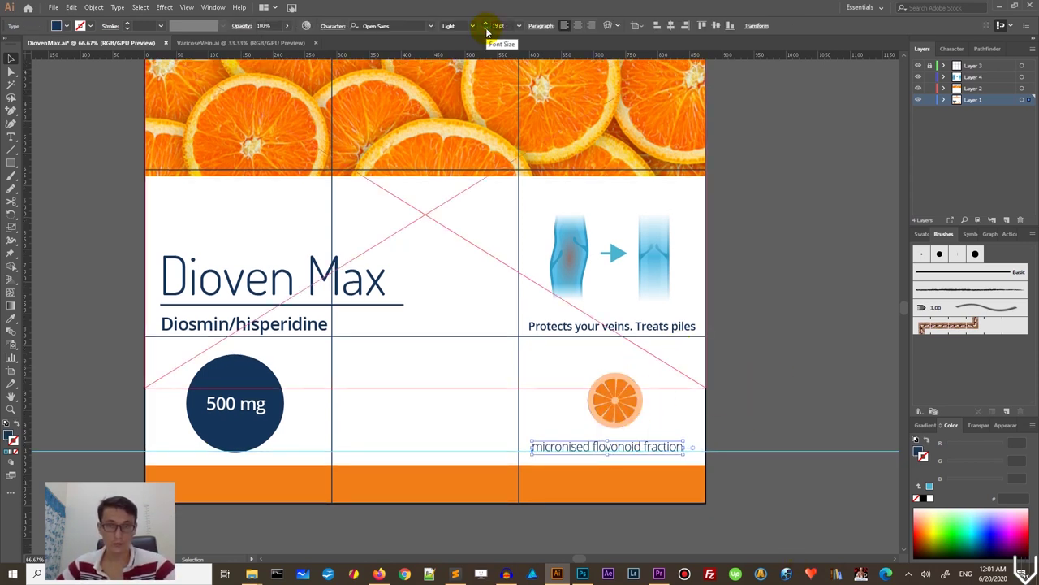
left_click(487, 29)
key("Right")
key("Right")
key("Right")
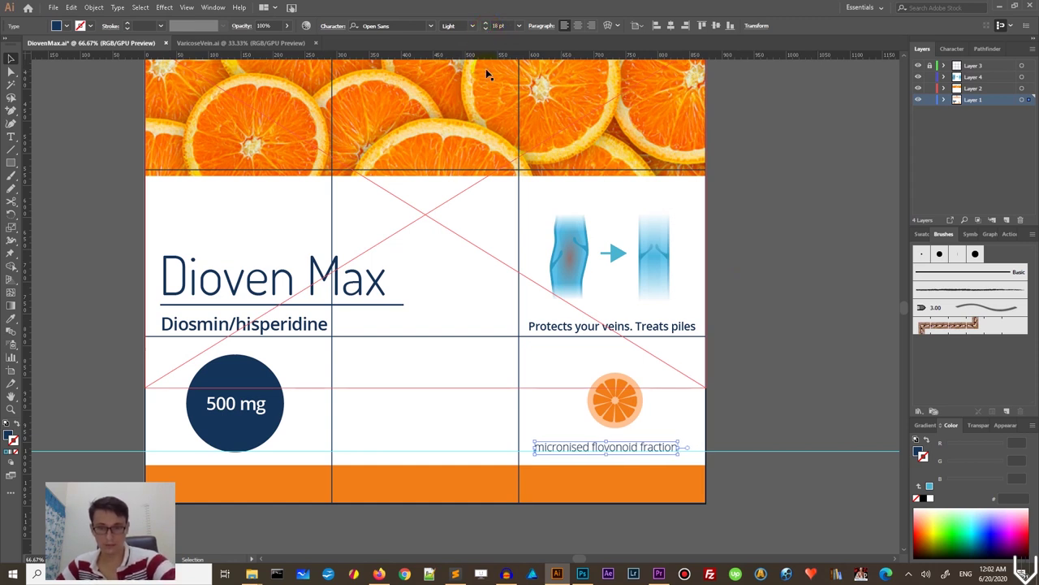
left_click(464, 26)
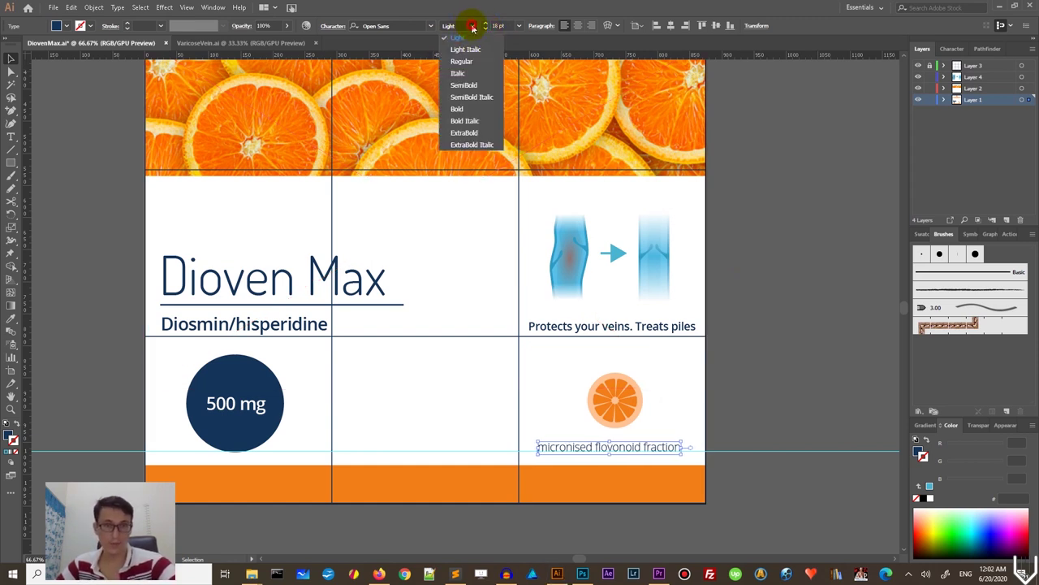
left_click(462, 85)
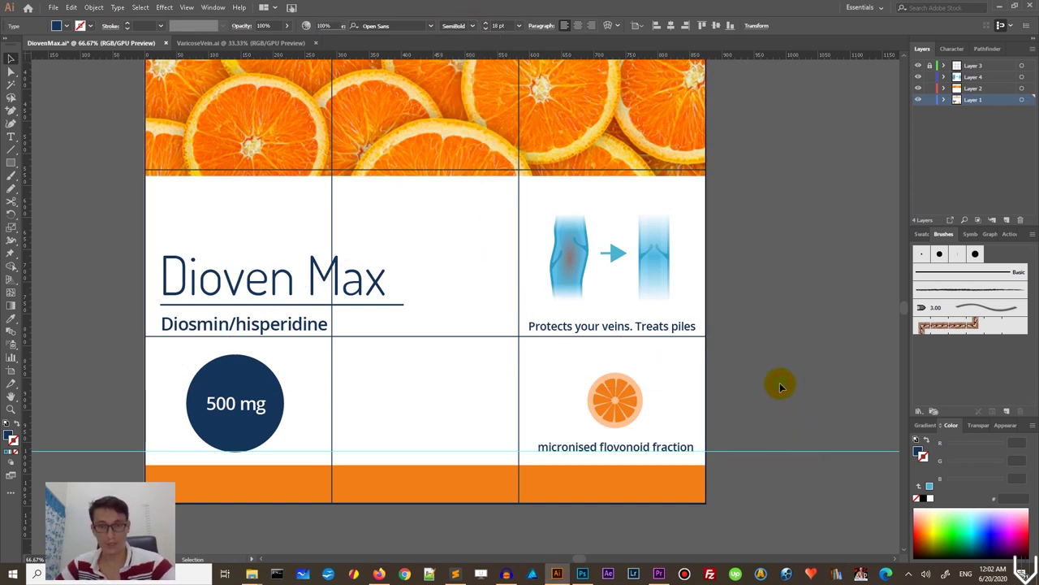
Step: Correct 'flovonoid' to 'flavonoid' in the caption
double_click(613, 445)
key("BackSpace")
type("a")
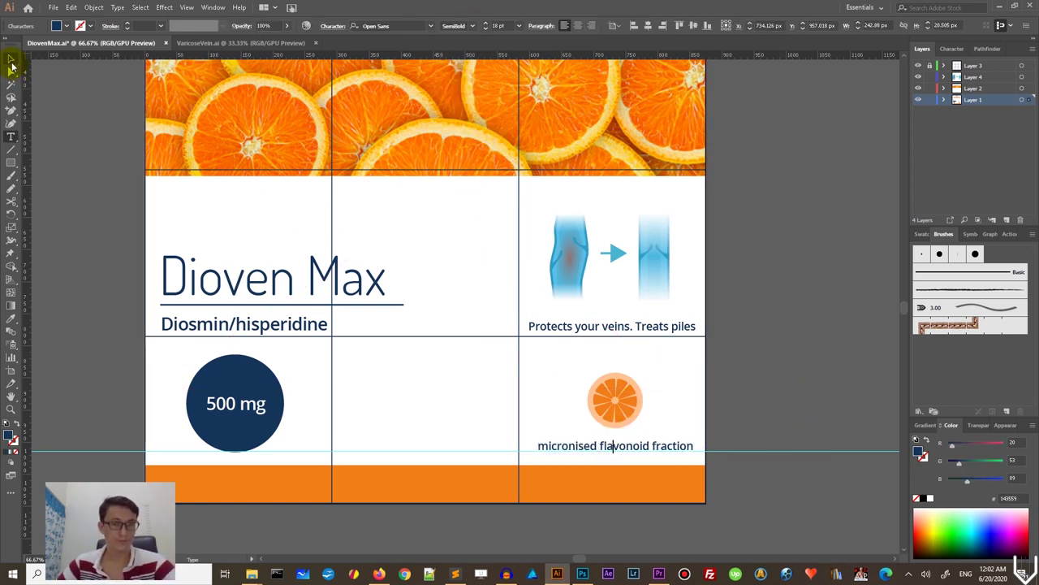
left_click(12, 60)
left_click(666, 443)
left_click(644, 396)
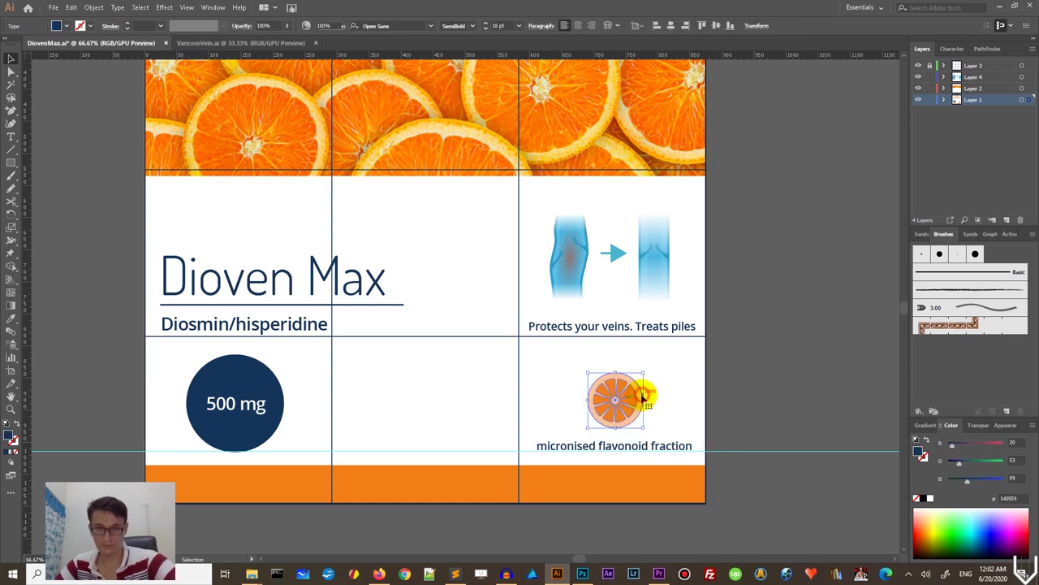
left_click(768, 371)
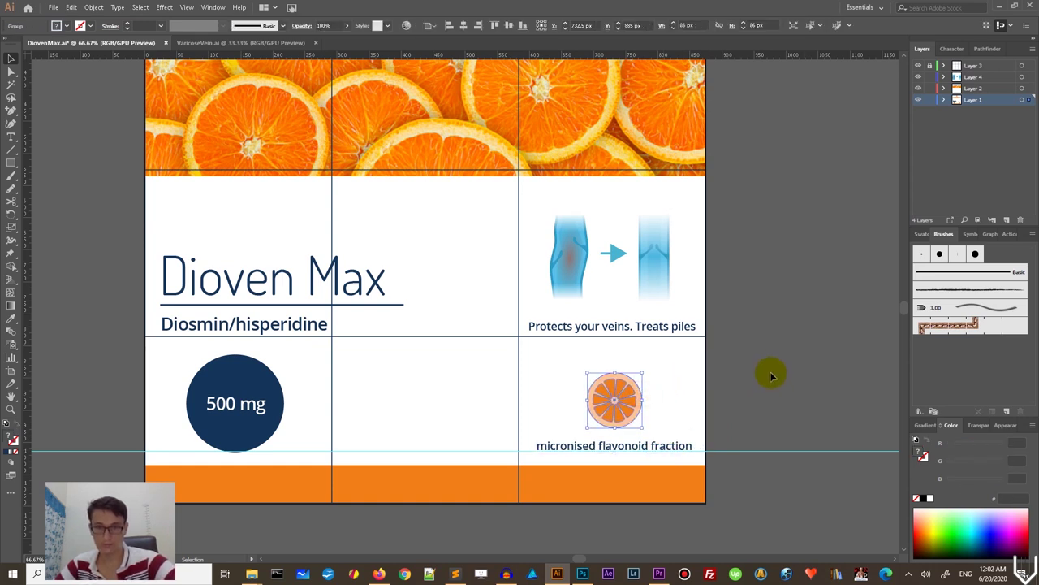
Step: Capitalize the caption so it reads 'Micronised flavonoid fraction'
left_click(918, 65)
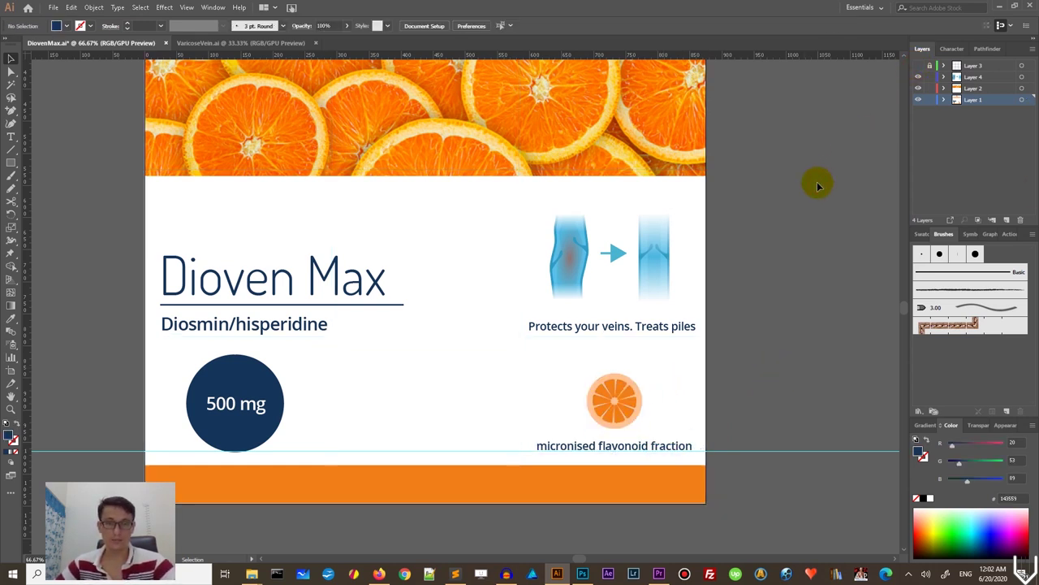
key("ctrl+minus")
key("ctrl+minus")
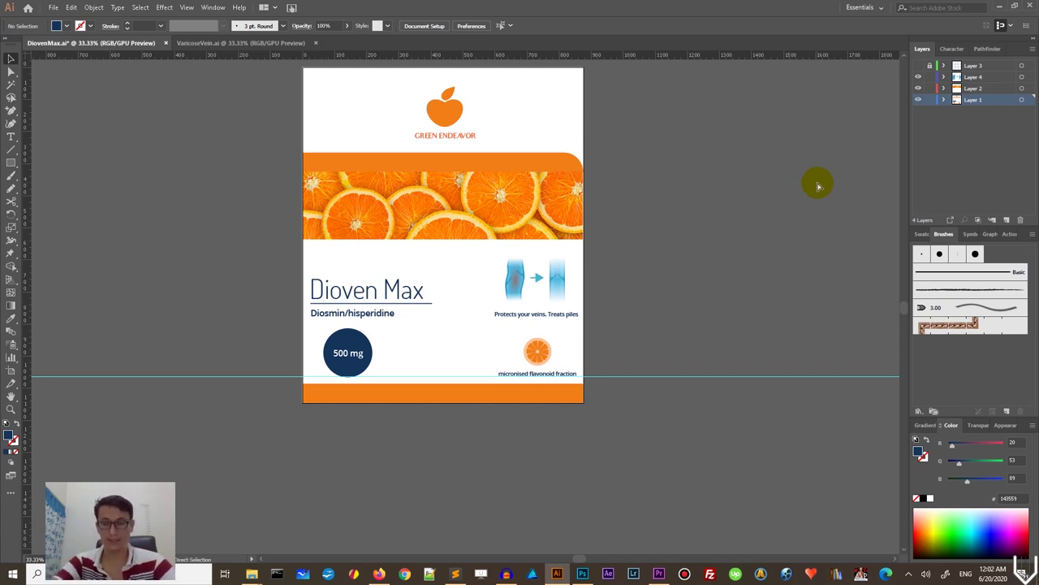
key("ctrl+plus")
key("ctrl+plus")
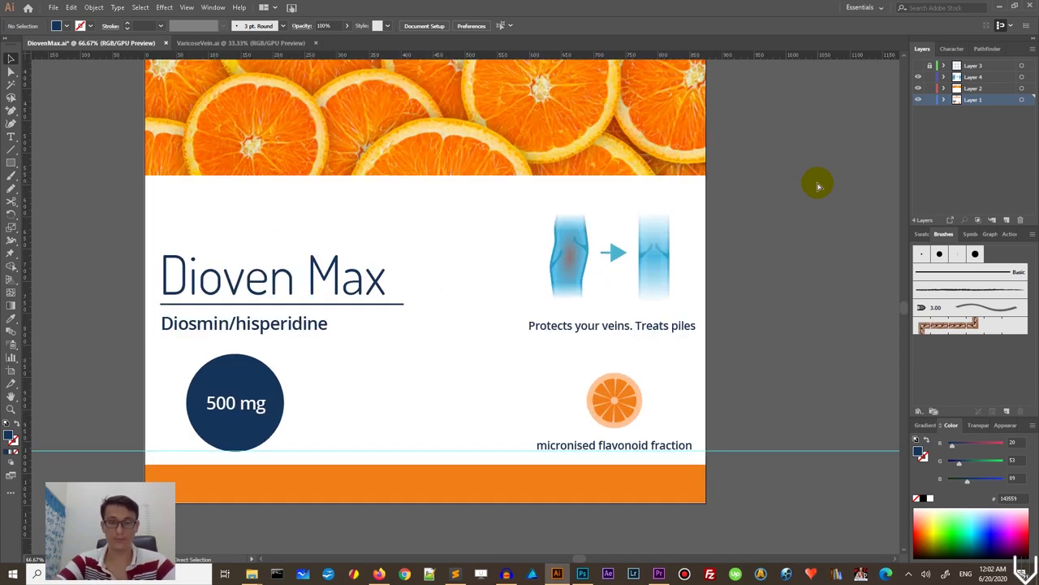
left_click(919, 66)
double_click(544, 445)
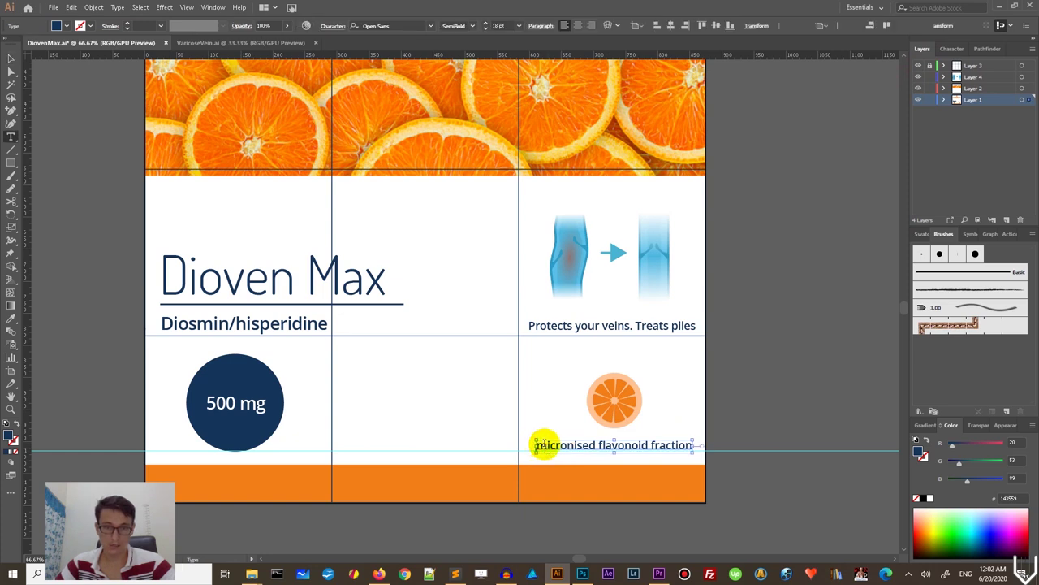
type("M")
key("Escape")
left_click(46, 178)
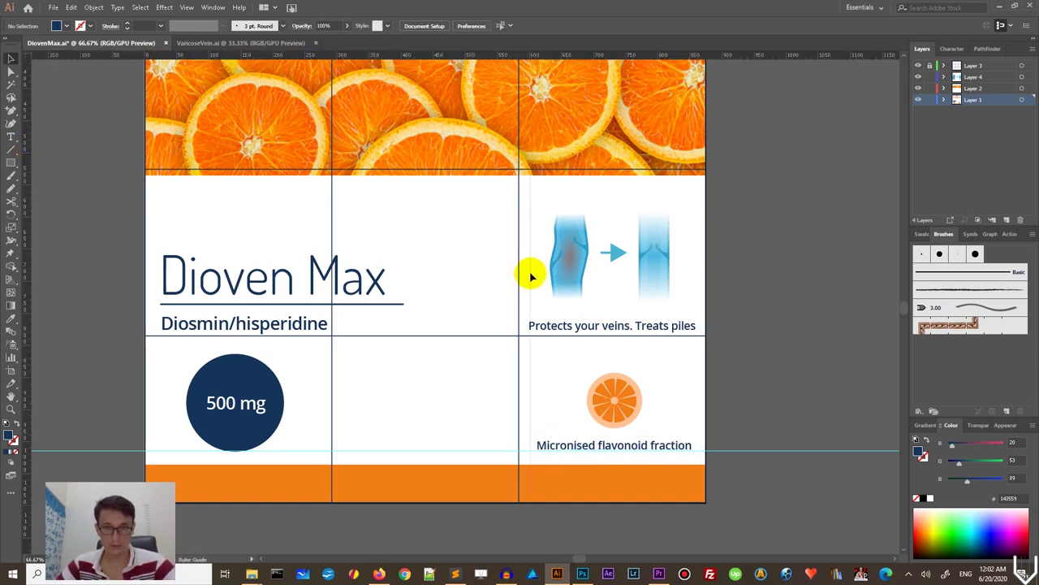
Step: Shift the caption and orange slice left onto the guide and hide the grid lines layer
left_click_drag(572, 446, 565, 446)
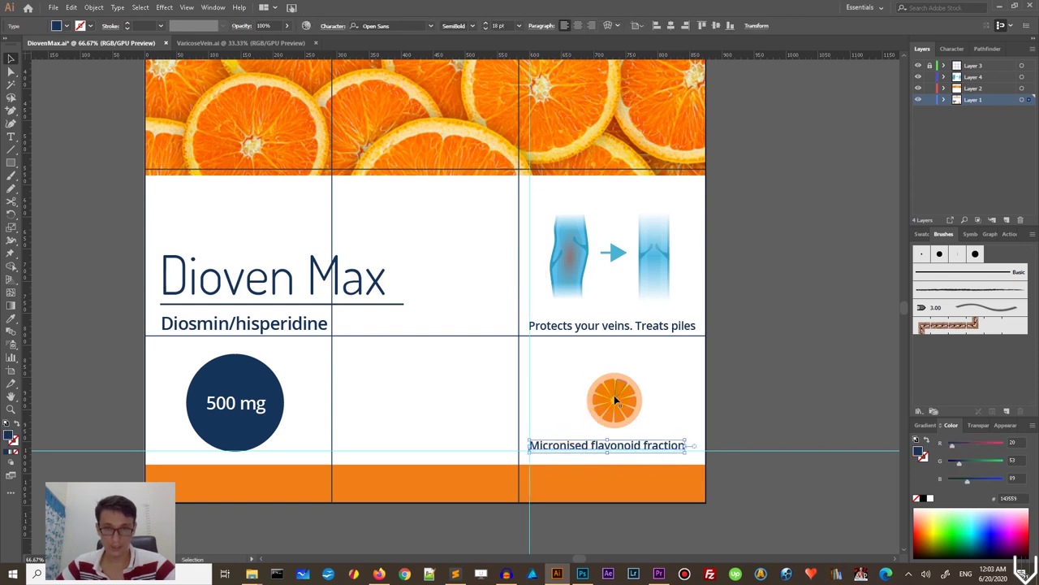
left_click_drag(615, 399, 605, 399)
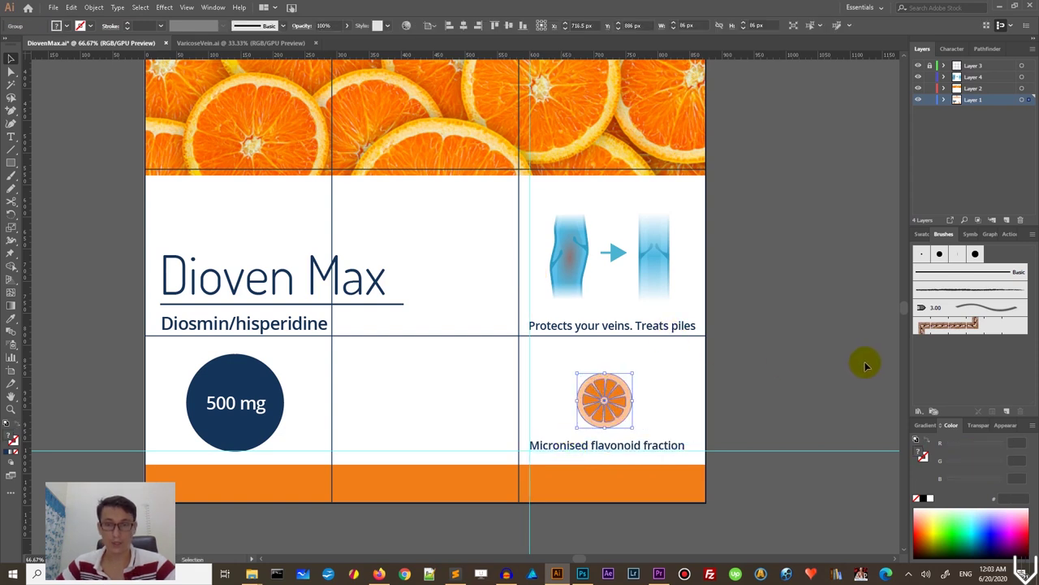
left_click(836, 360)
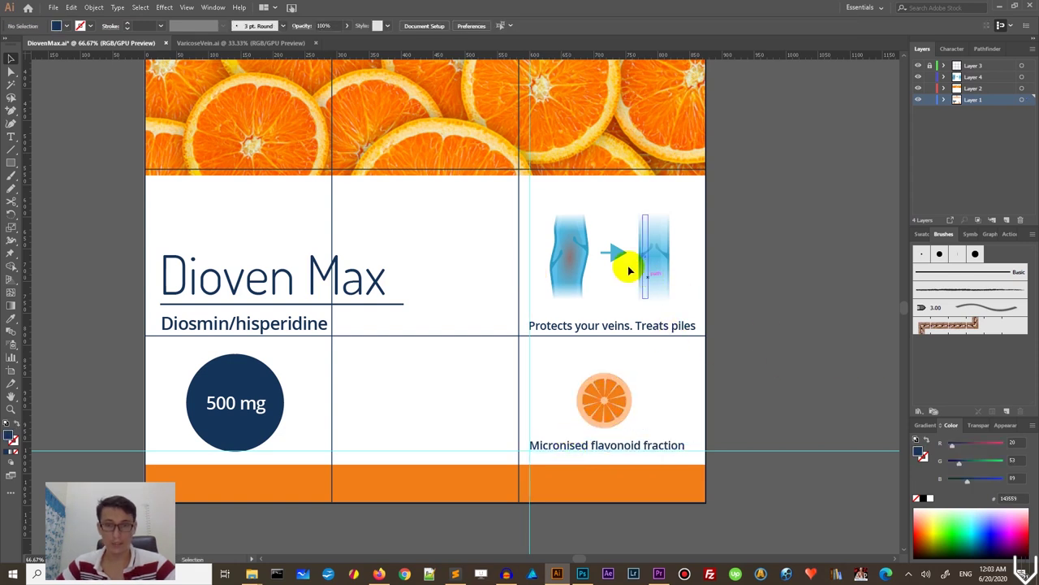
left_click(529, 289)
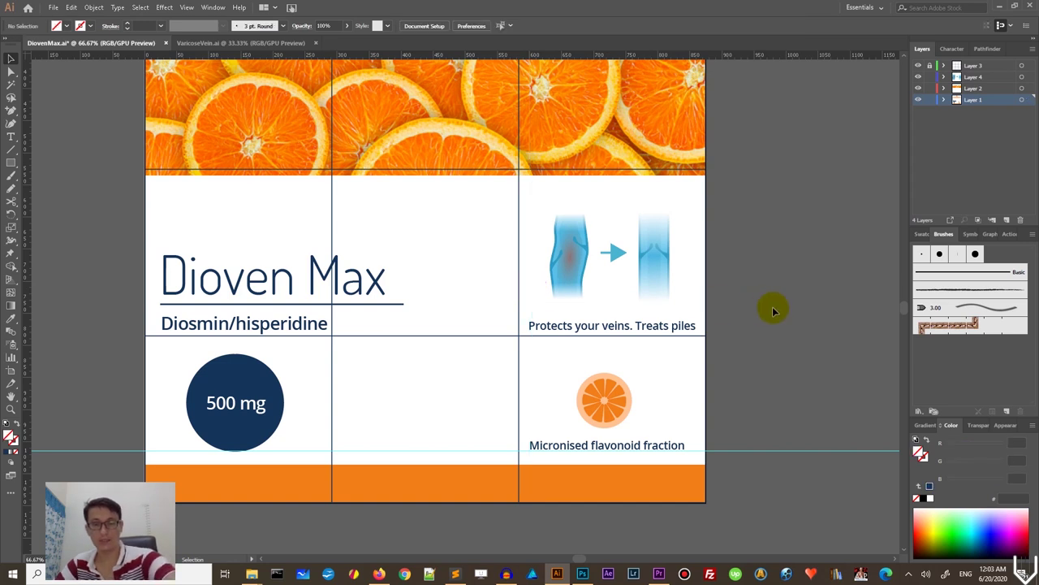
left_click(830, 528)
left_click(919, 66)
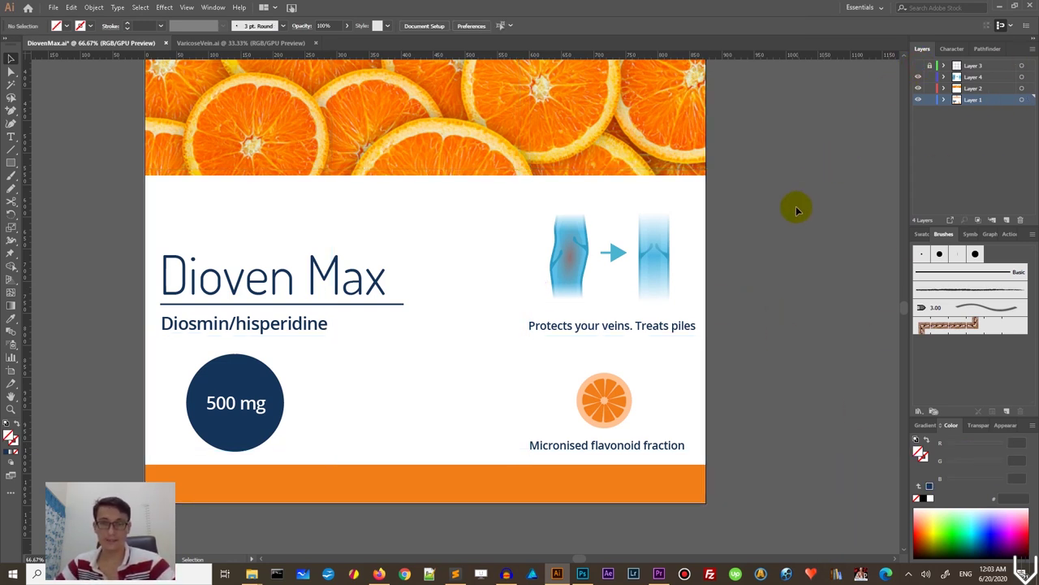
key("ctrl+minus")
key("ctrl+minus")
key("ctrl+minus")
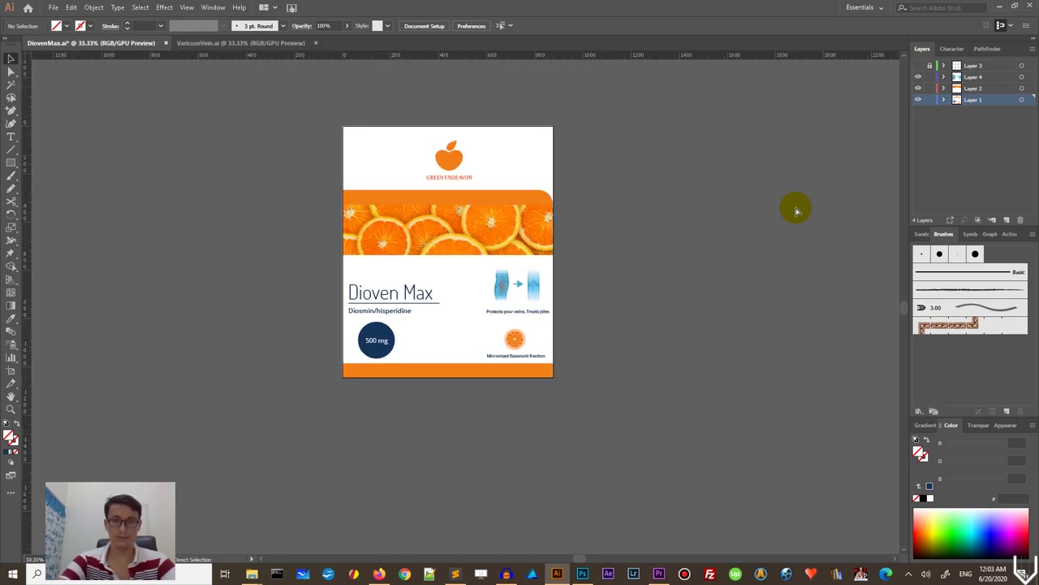
key("ctrl+plus")
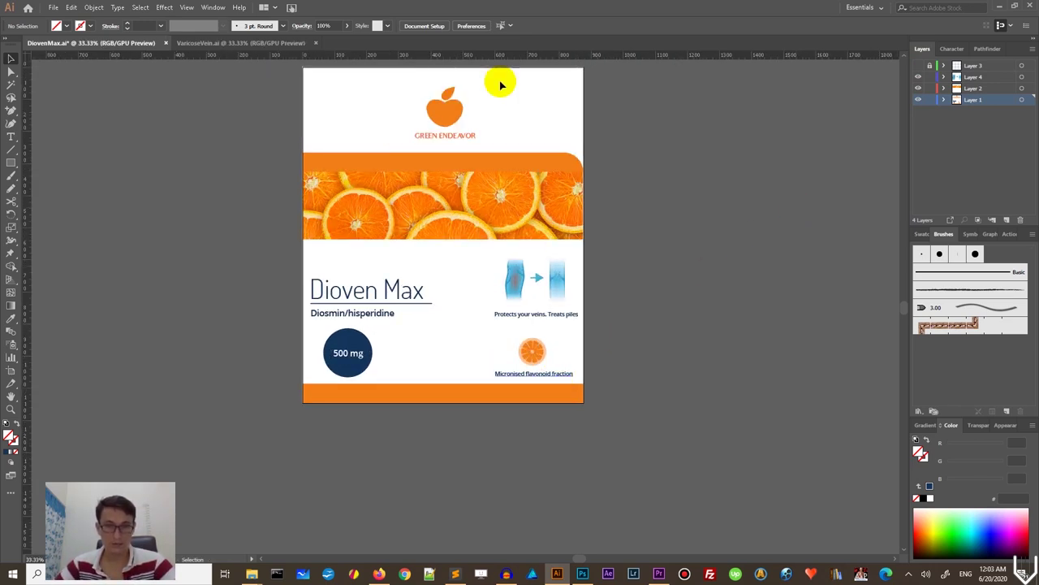
Step: Nudge the orange slice slightly right and open Save As for the label
left_click_drag(499, 54, 446, 318)
key("Delete")
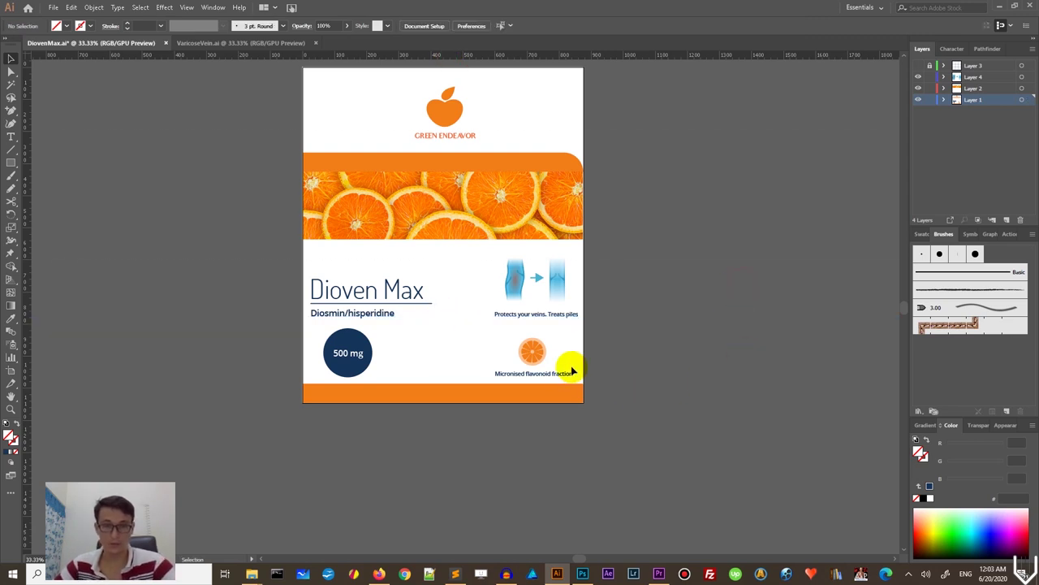
left_click(520, 353)
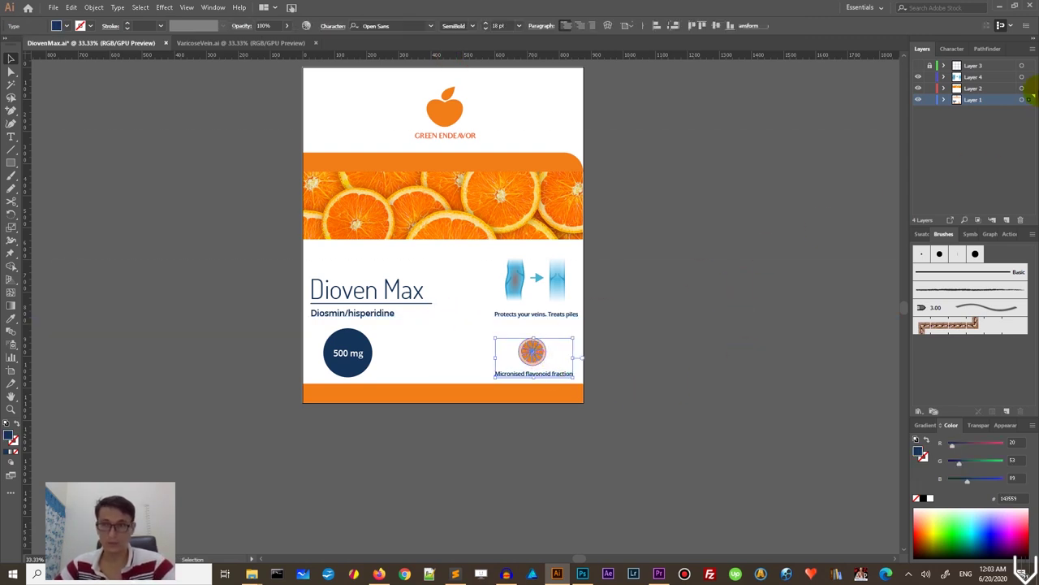
left_click(992, 219)
left_click_drag(537, 353, 545, 354)
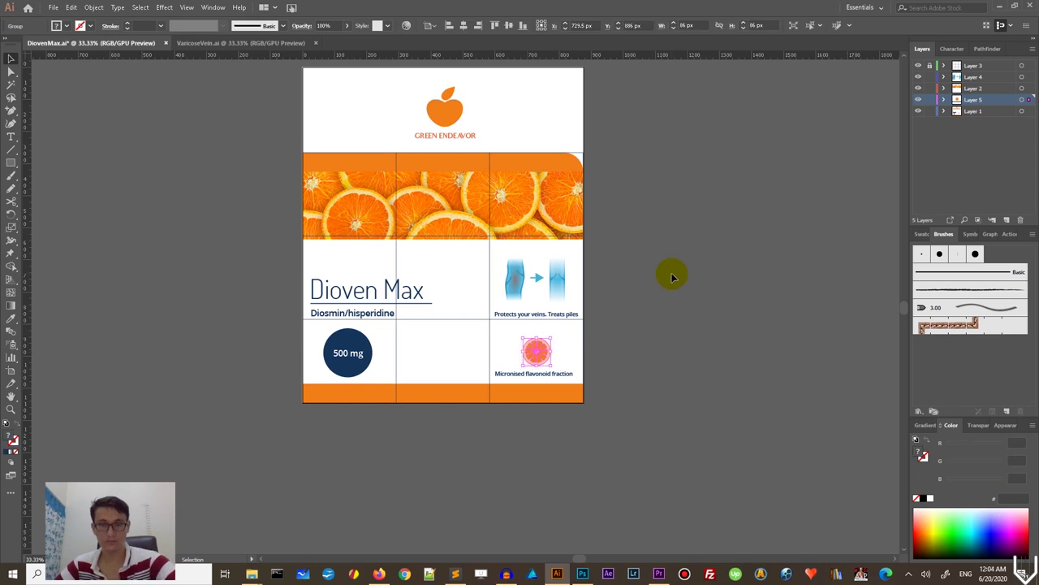
key("ctrl+;")
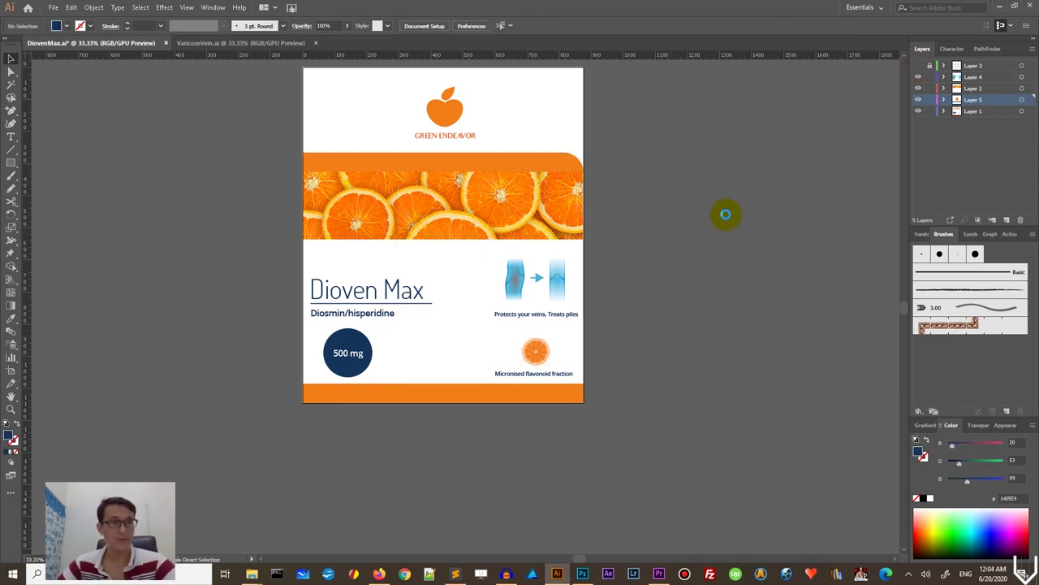
key("ctrl+shift+s")
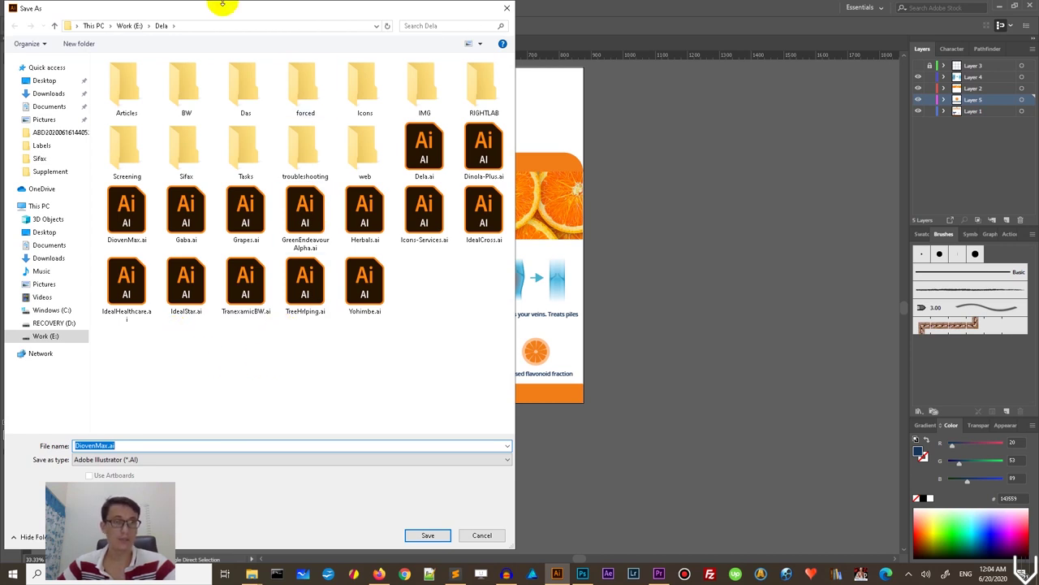
left_click(128, 25)
double_click(181, 267)
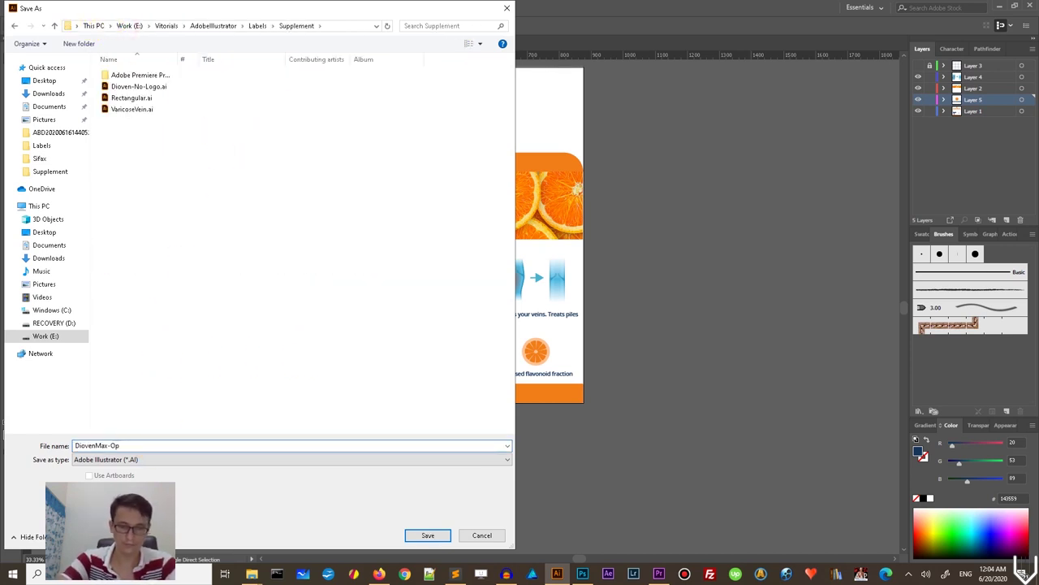
type("DiovenMax-Option-3")
key("Return")
key("Return")
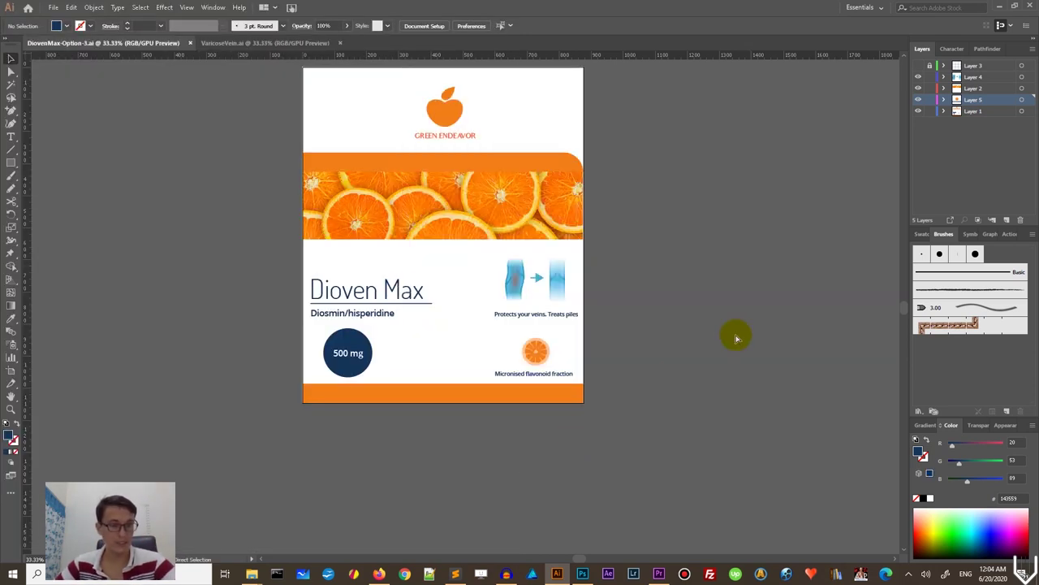
left_click(53, 7)
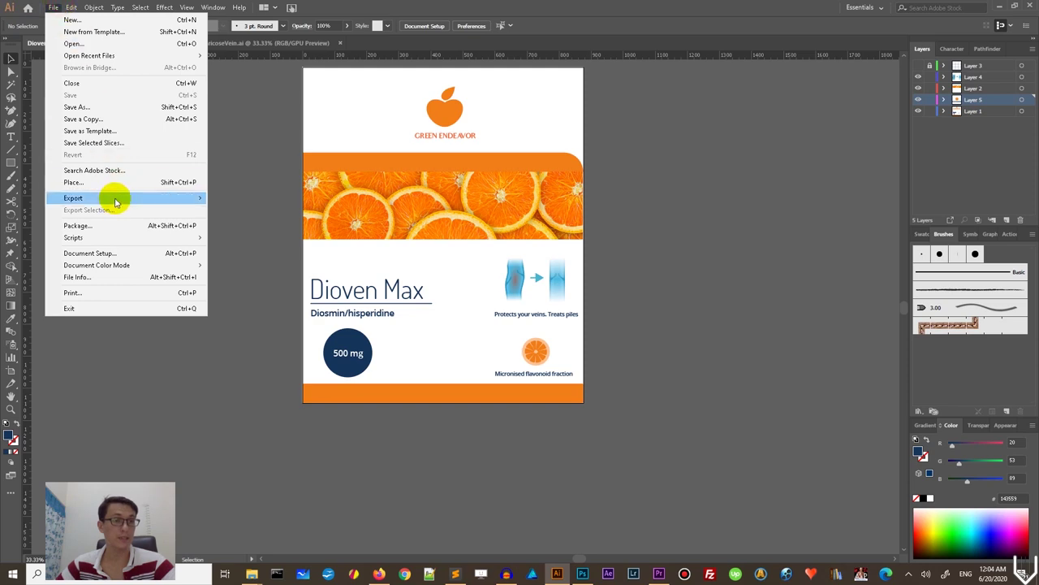
mouse_move(116, 203)
left_click(255, 209)
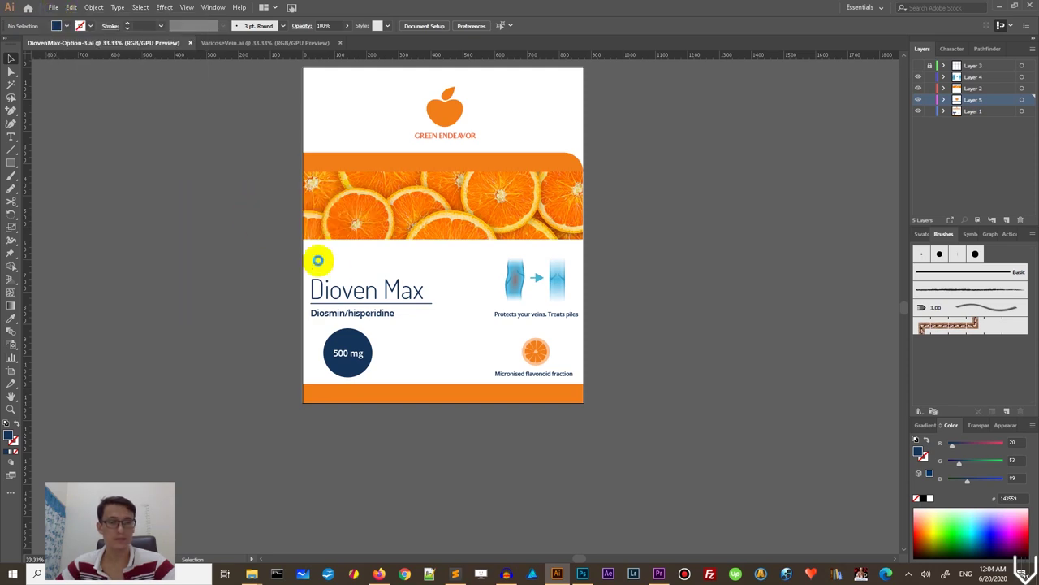
left_click(162, 460)
left_click(162, 399)
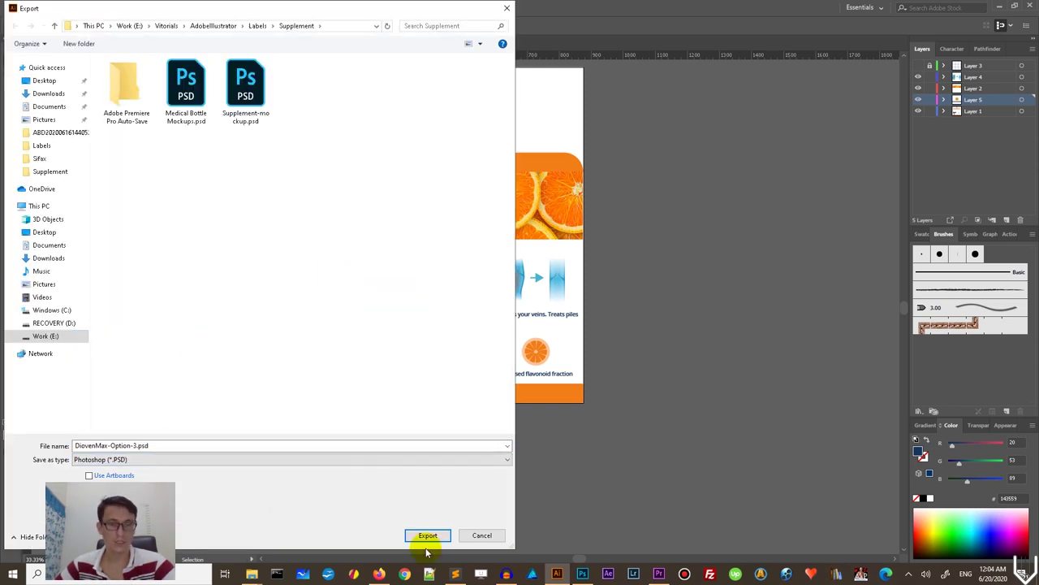
left_click(428, 537)
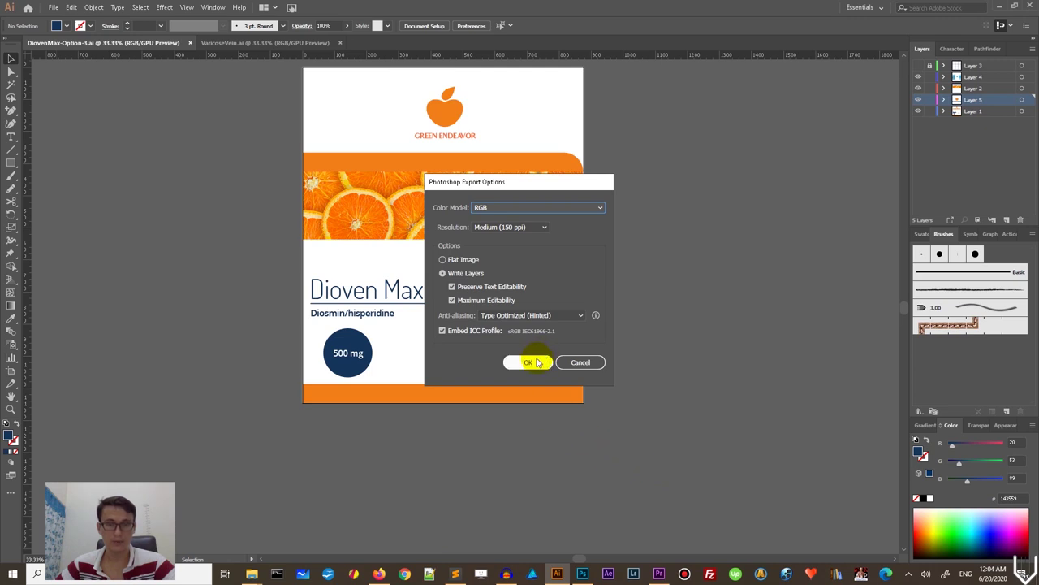
left_click(530, 362)
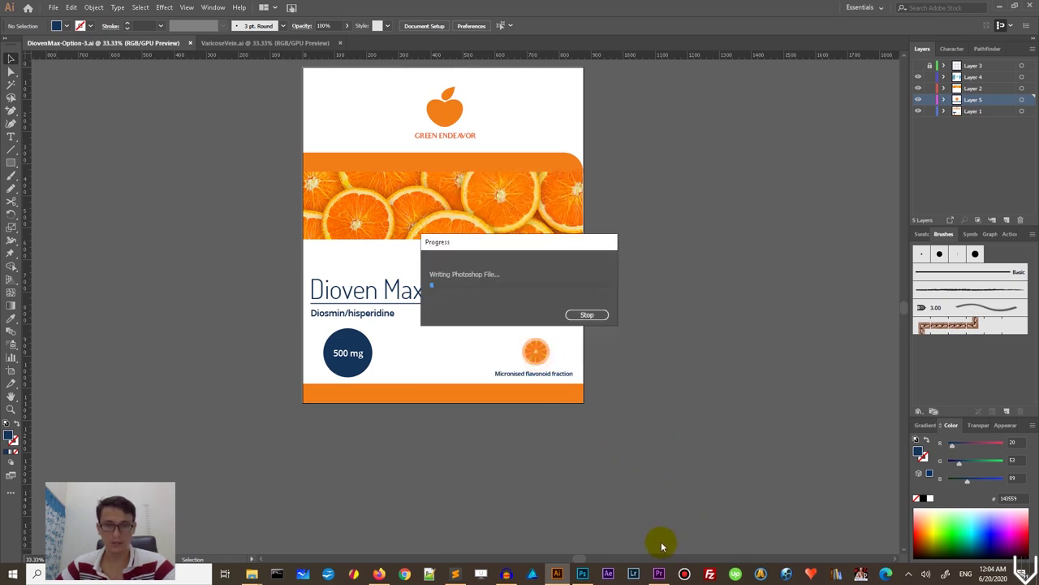
mouse_move(590, 579)
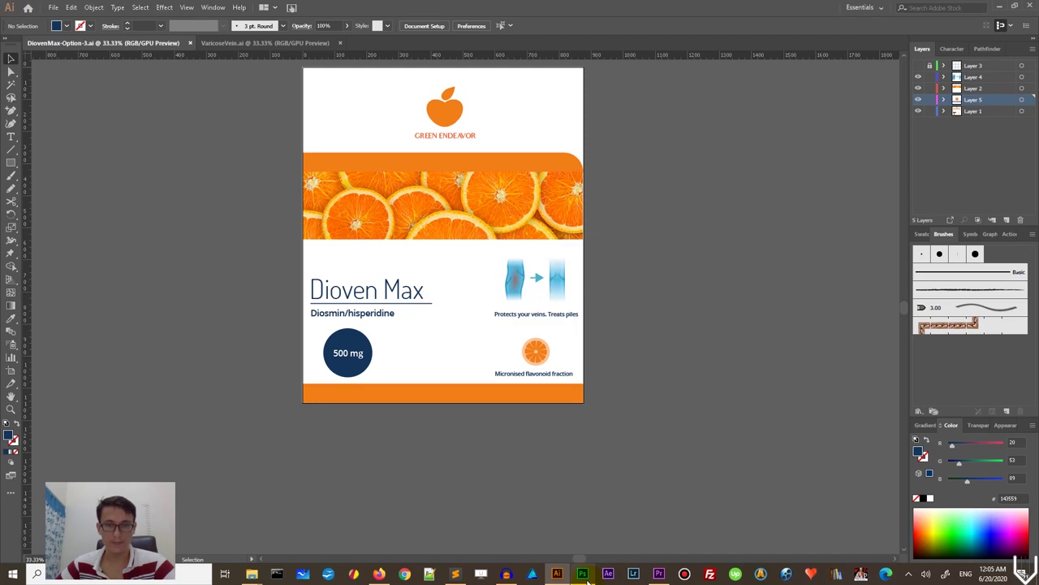
left_click(585, 575)
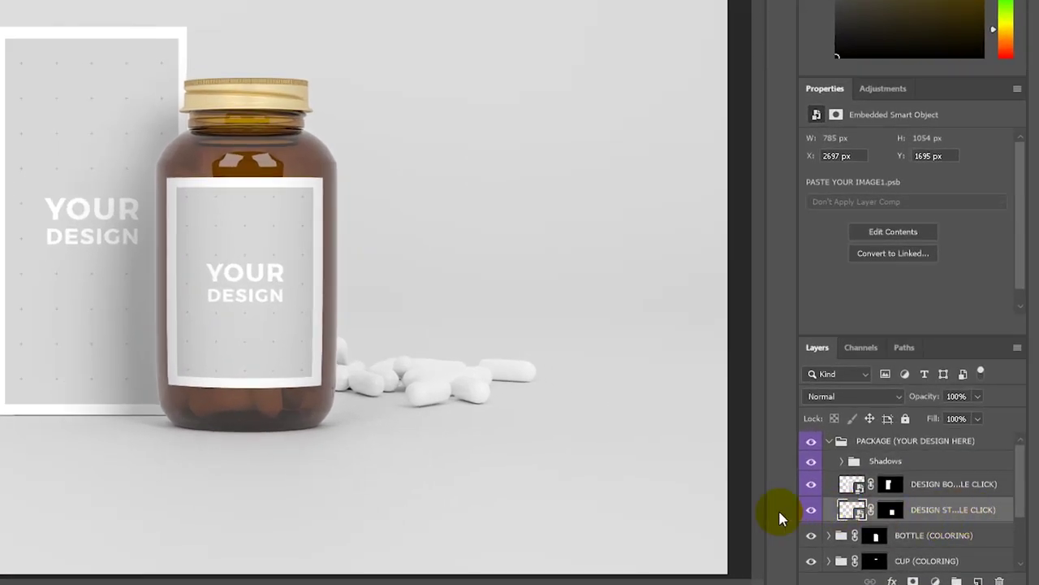
Step: Open the DESIGN STICKER smart object's contents from the Layers panel
double_click(851, 512)
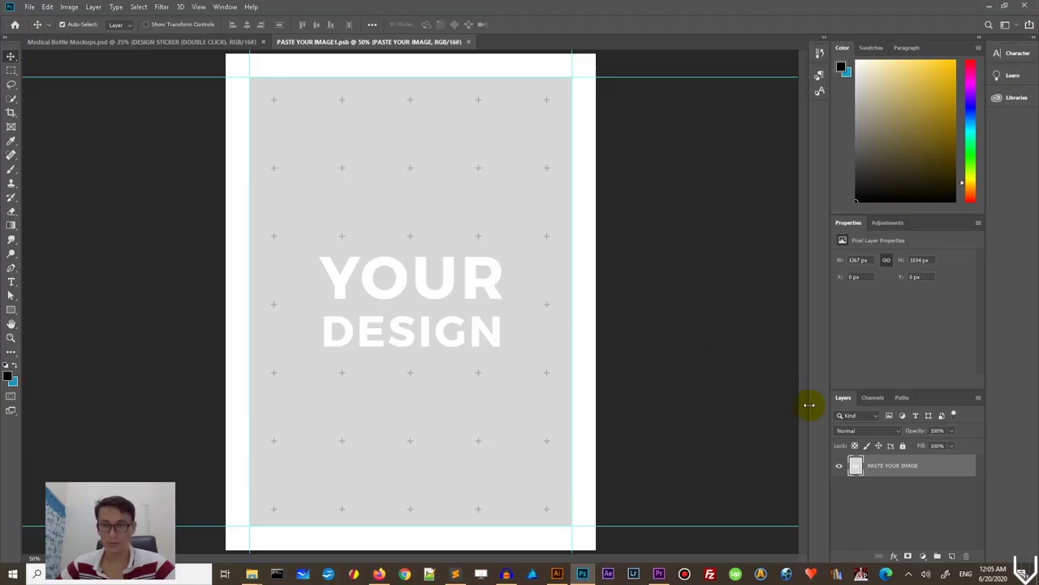
Step: Embed DiovenMax-Option-3 from the Supplement folder, scale it up, and save the sticker contents
left_click(30, 7)
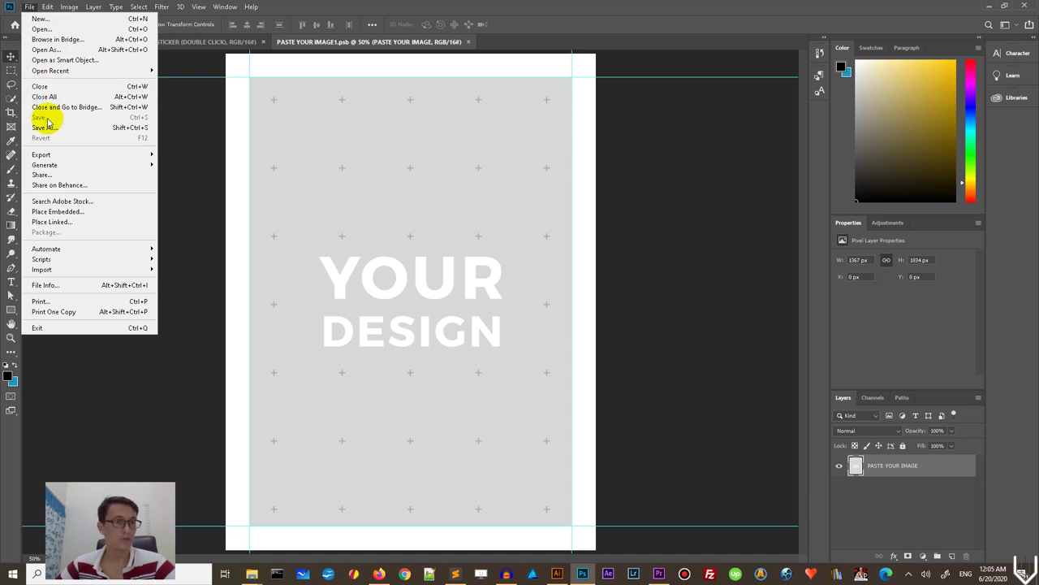
left_click(52, 213)
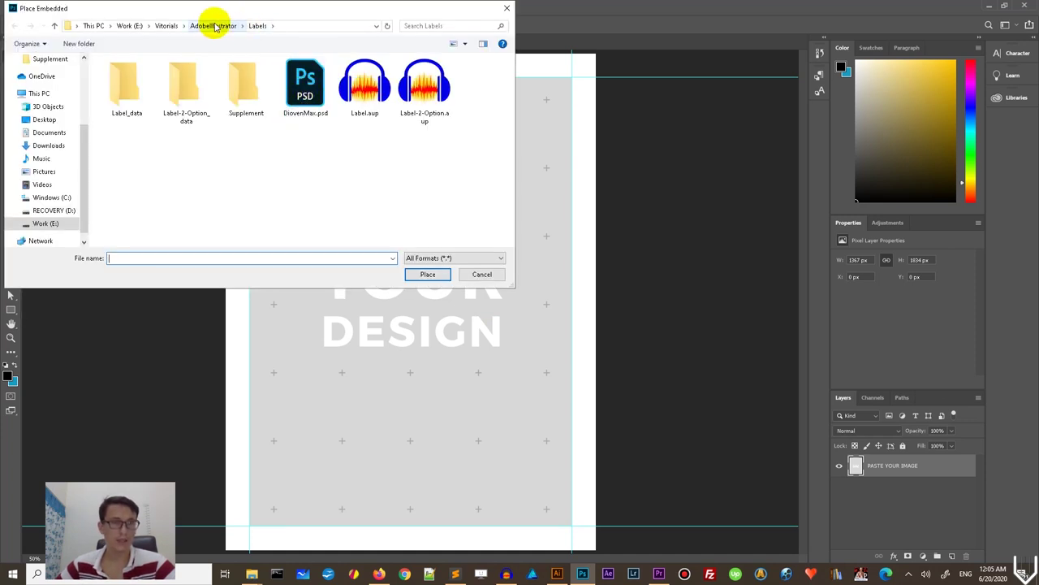
left_click(234, 91)
double_click(234, 91)
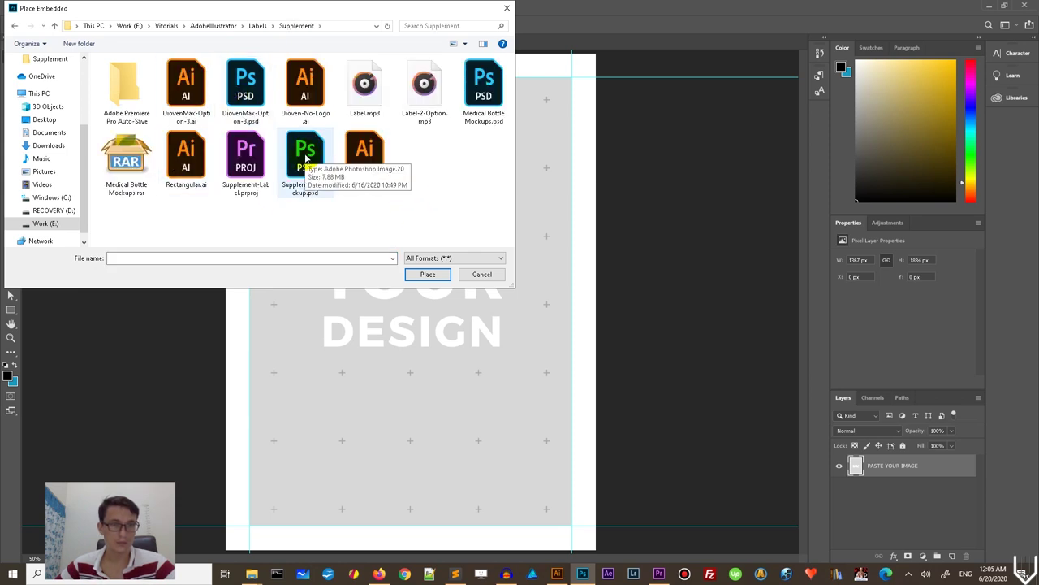
double_click(245, 86)
left_click_drag(529, 169, 572, 109)
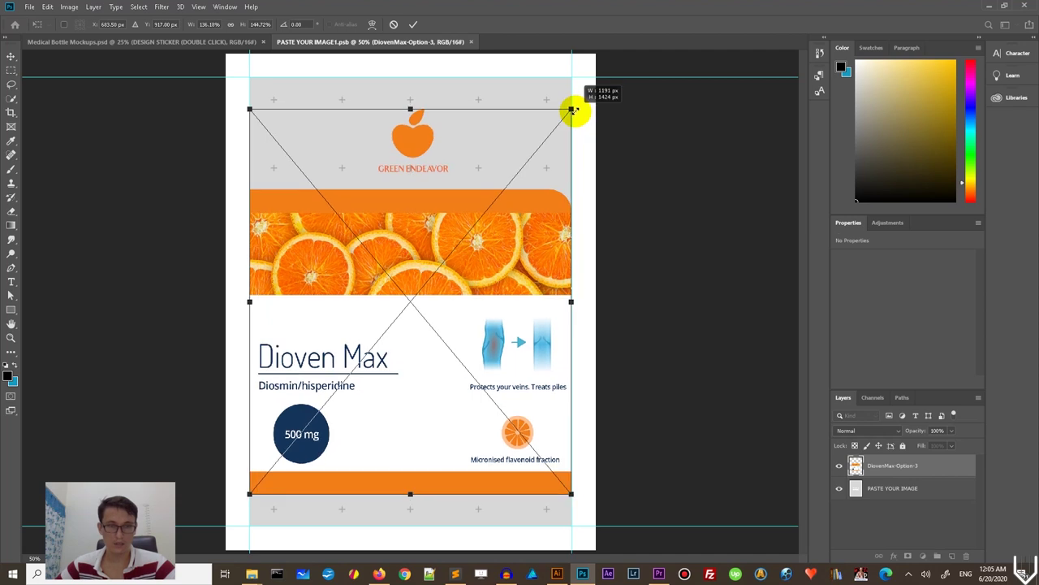
left_click(882, 489)
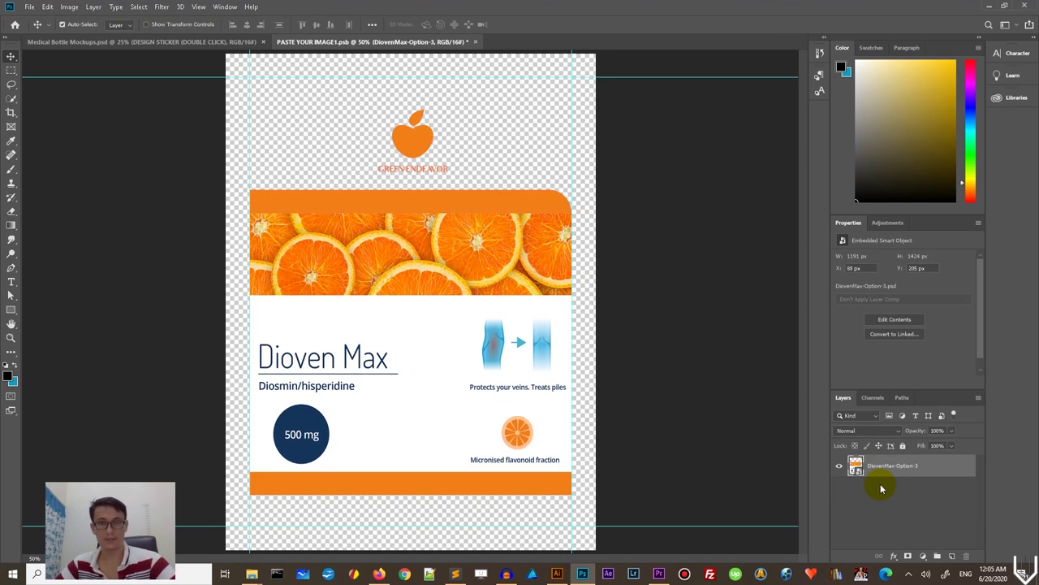
left_click(475, 42)
left_click(479, 211)
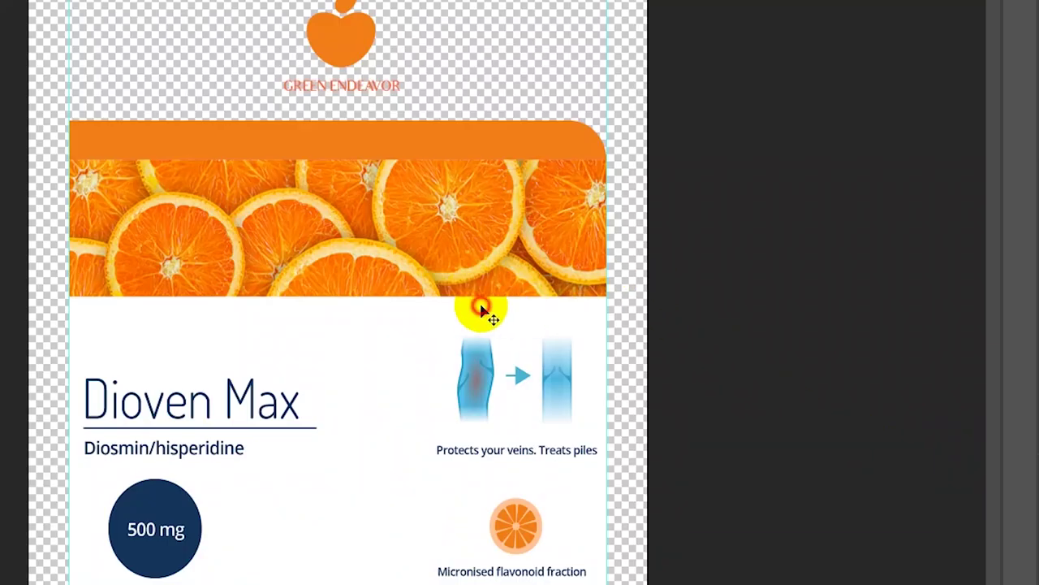
Step: Stretch the Dioven Max label to the full sticker width and save the contents again
left_click(480, 311)
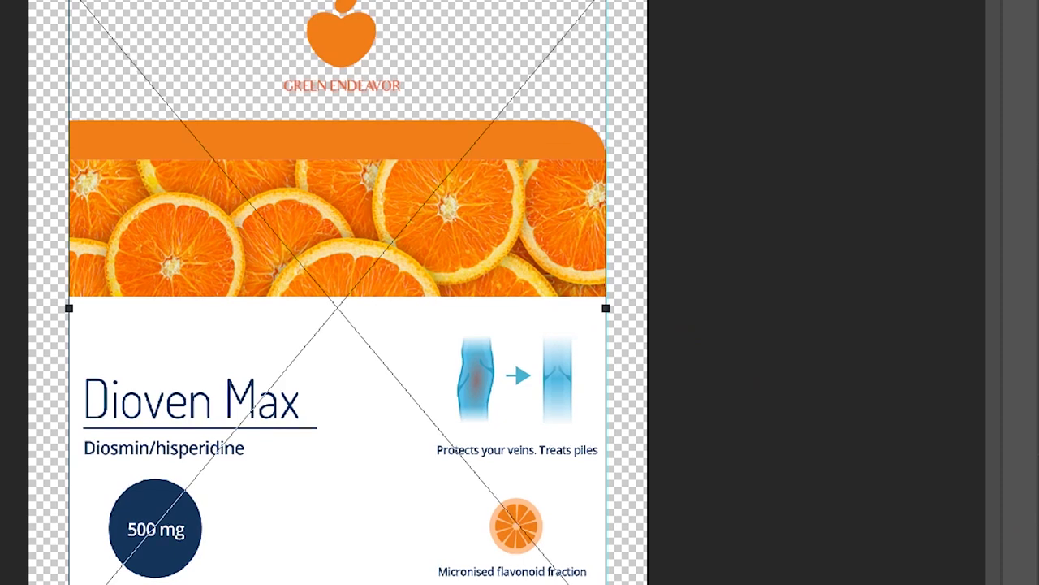
left_click_drag(607, 4, 647, 0)
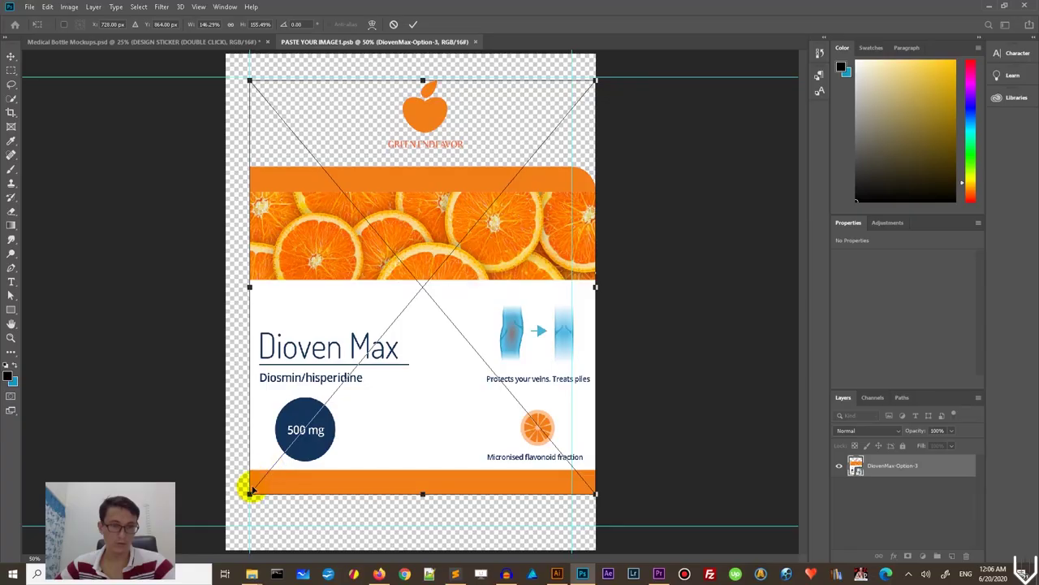
left_click_drag(249, 492, 226, 523)
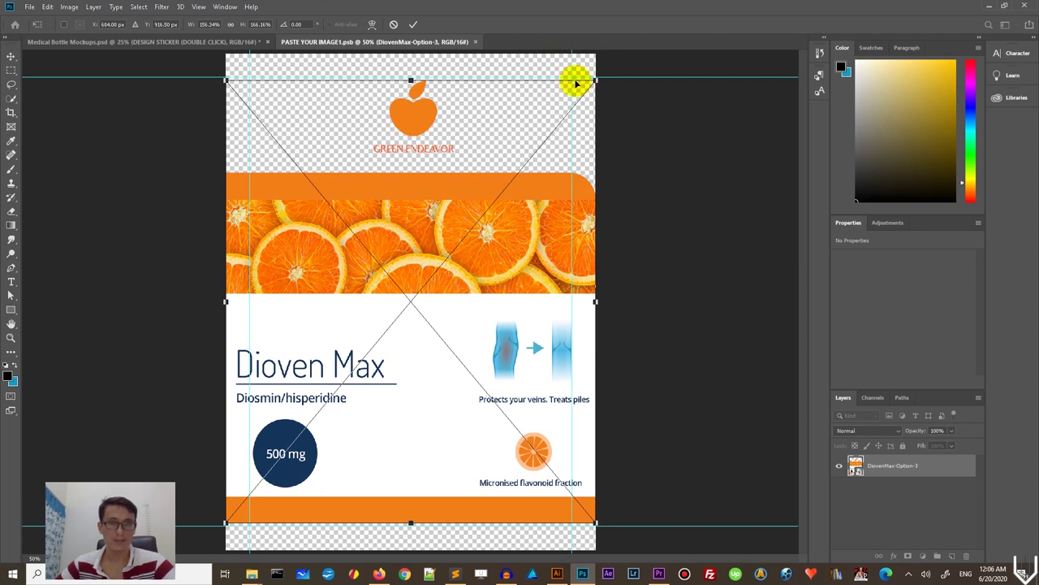
left_click(413, 27)
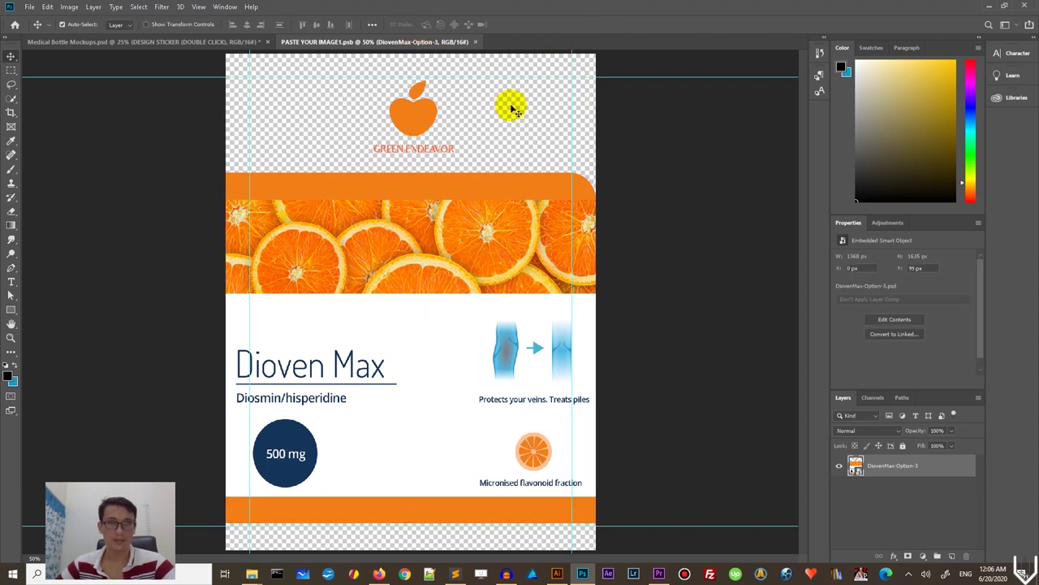
left_click(480, 47)
left_click(469, 213)
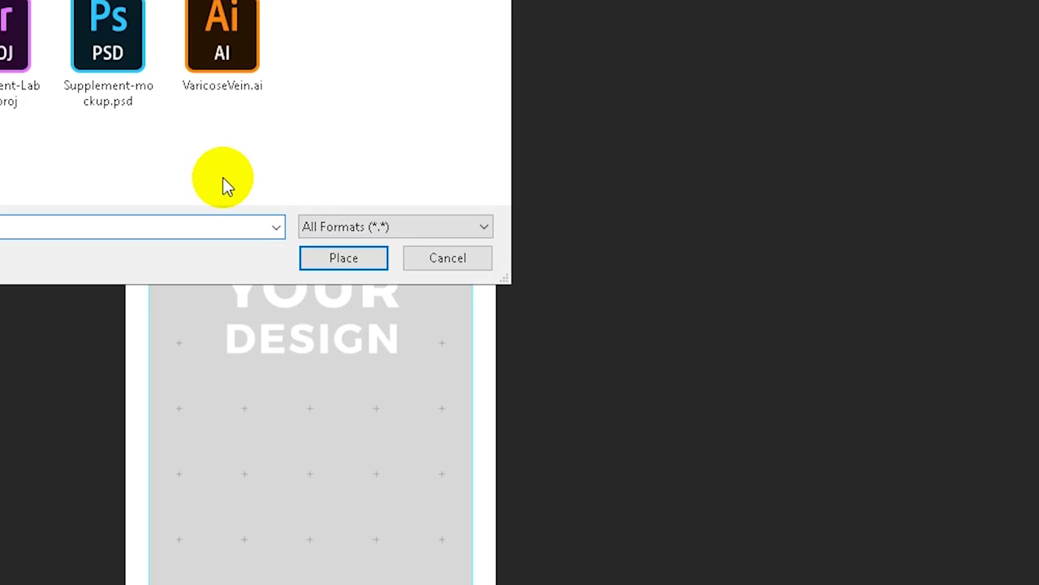
Step: Place-embed the DiovenMax-Option-3 label in the DESIGN BOX contents and scale it up
double_click(278, 95)
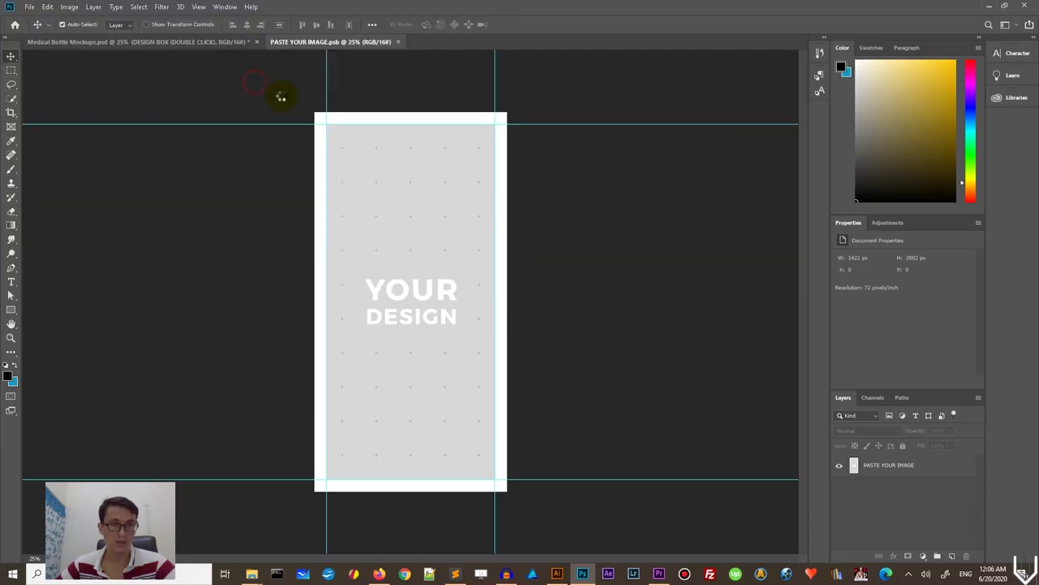
left_click_drag(471, 234, 492, 203)
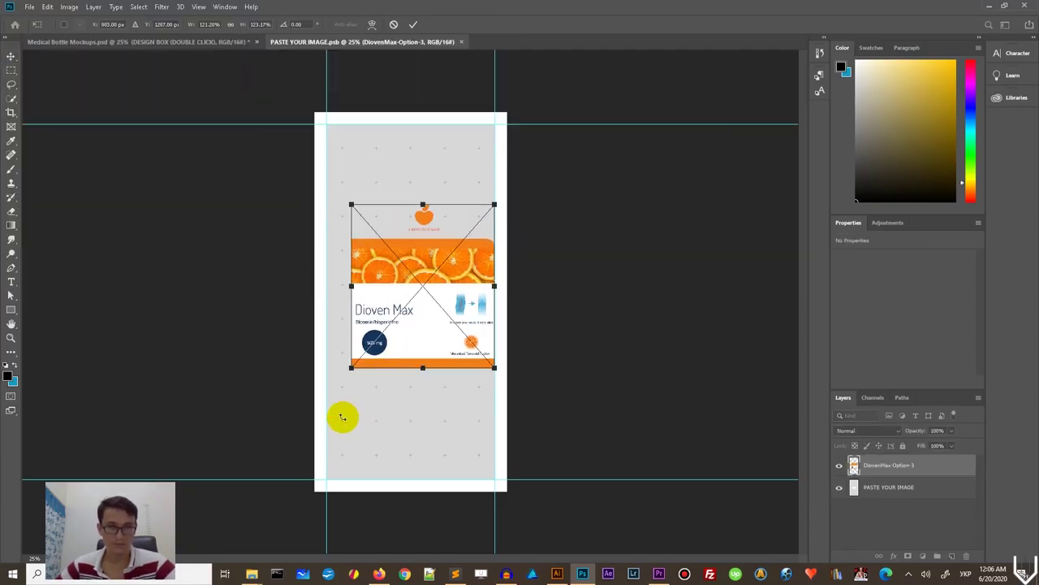
left_click(395, 24)
left_click(29, 7)
left_click(57, 211)
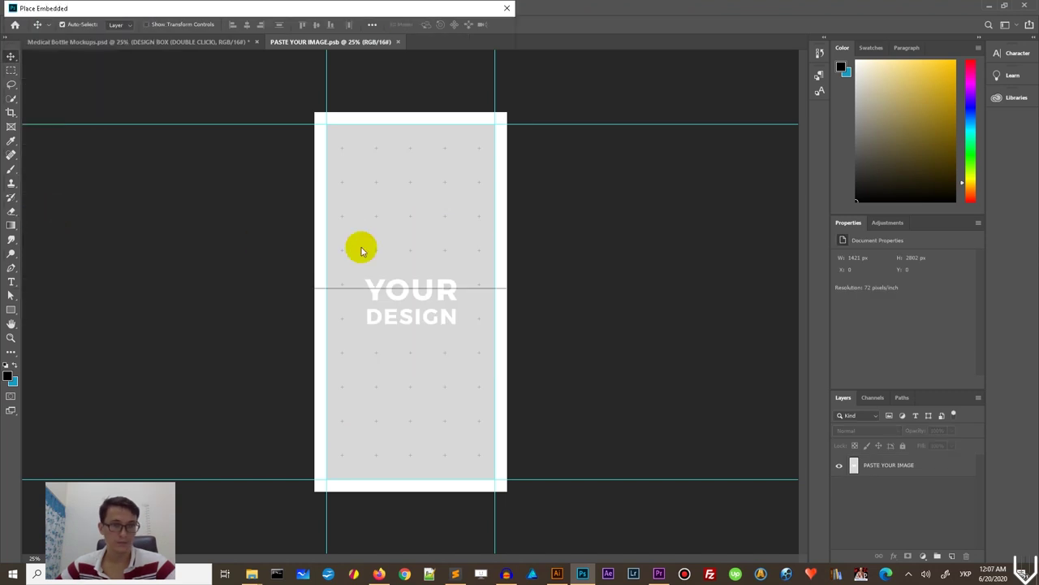
double_click(247, 81)
left_click_drag(348, 365, 336, 403)
left_click_drag(470, 235, 492, 202)
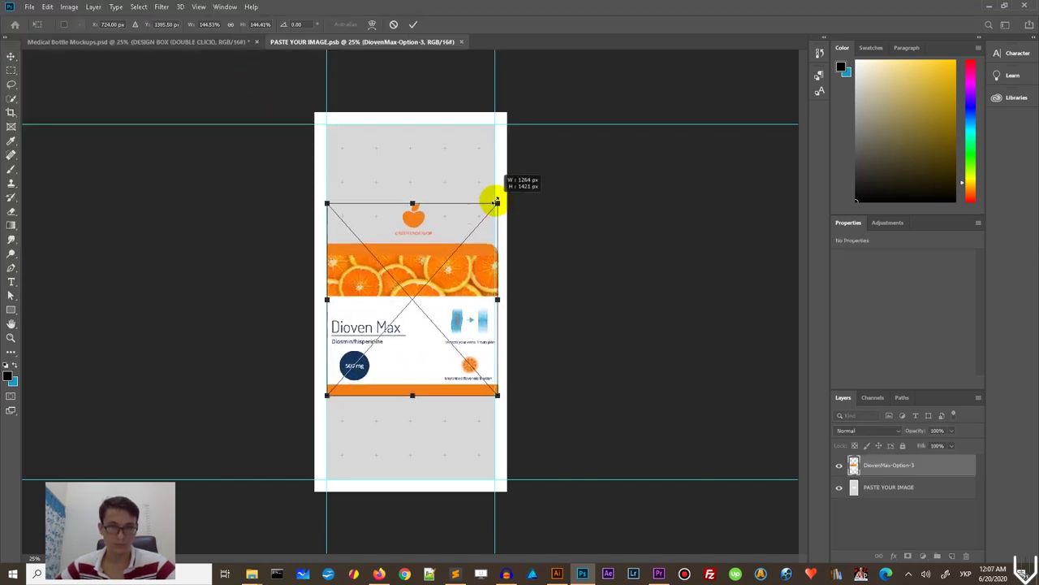
left_click(412, 25)
Step: Delete the PASTE YOUR IMAGE placeholder layer, then close the box contents and save the changes
left_click(886, 488)
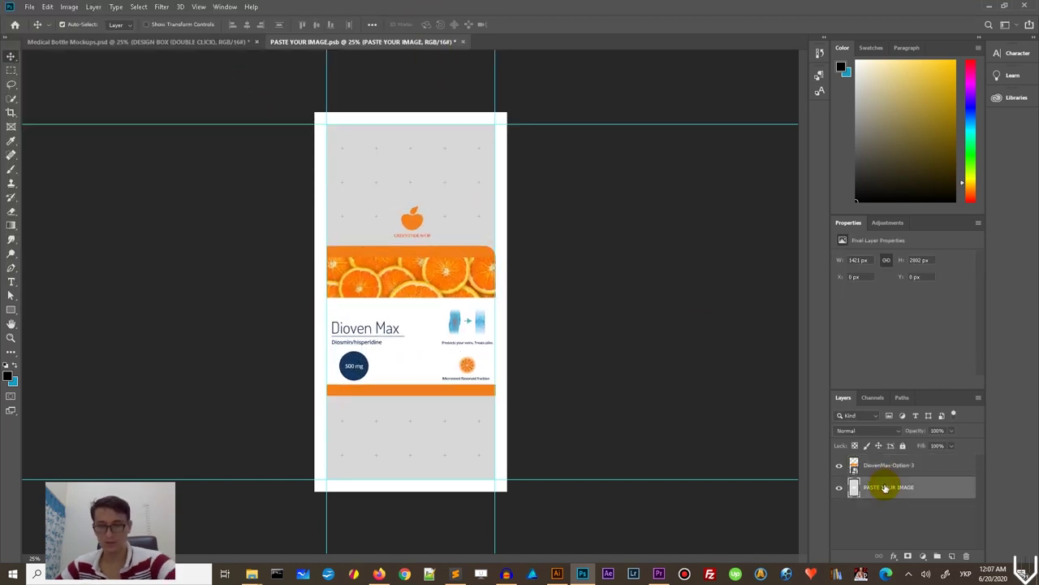
key("Delete")
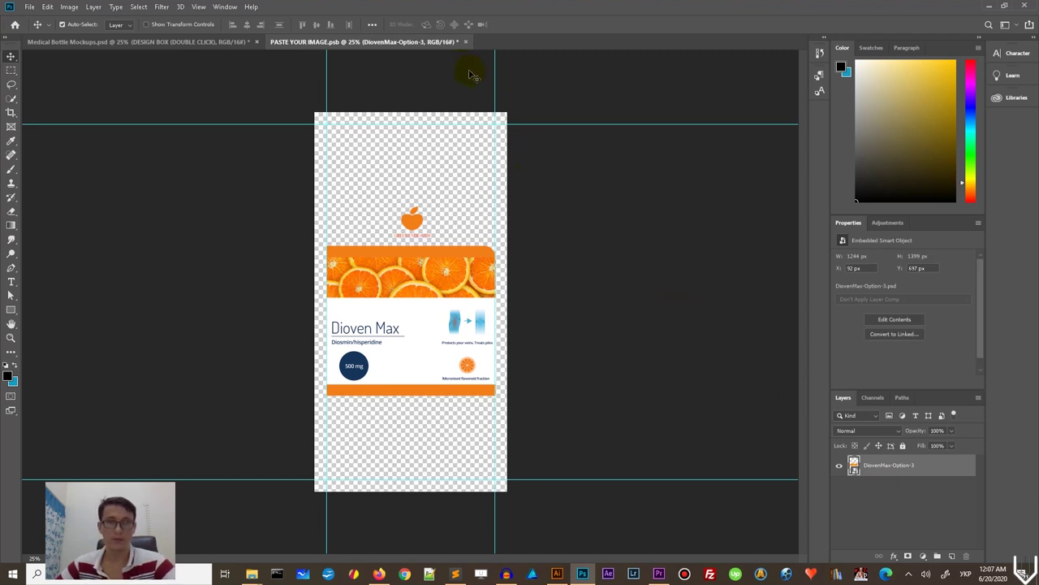
left_click(465, 42)
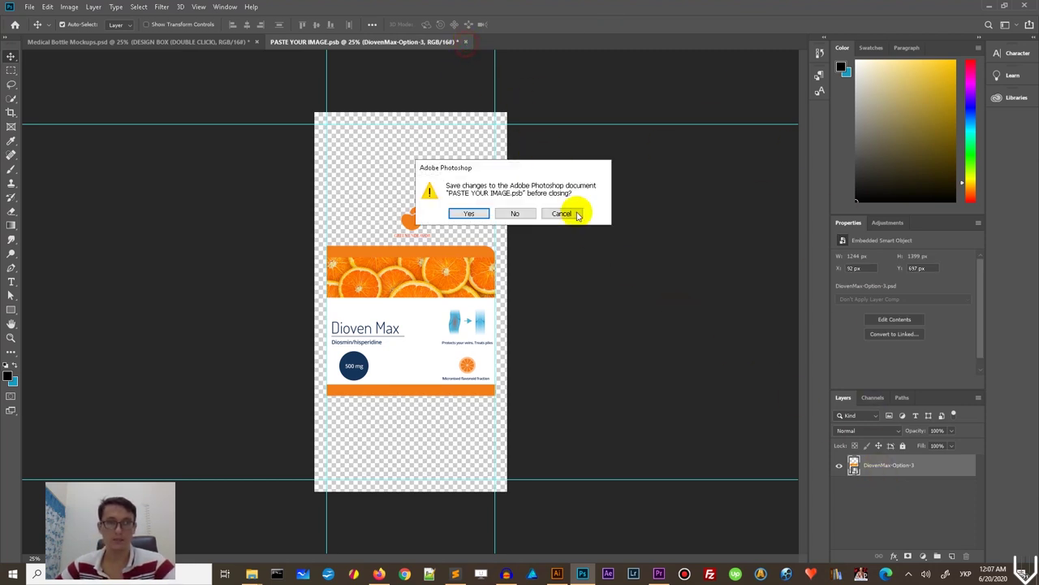
left_click(468, 214)
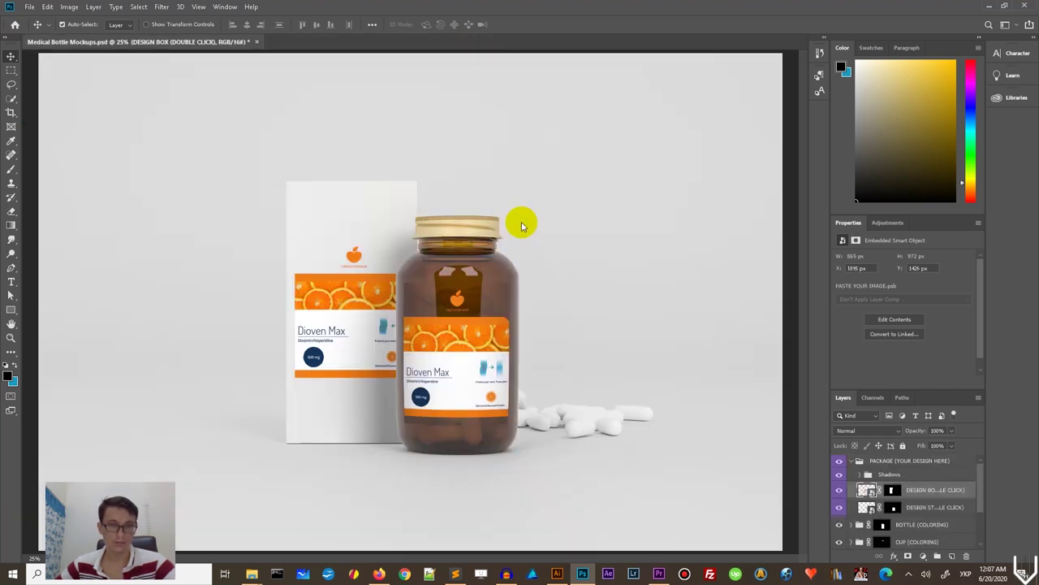
Step: Stretch the label inside the DESIGN BOX smart object out to the box's full width
left_click(777, 411)
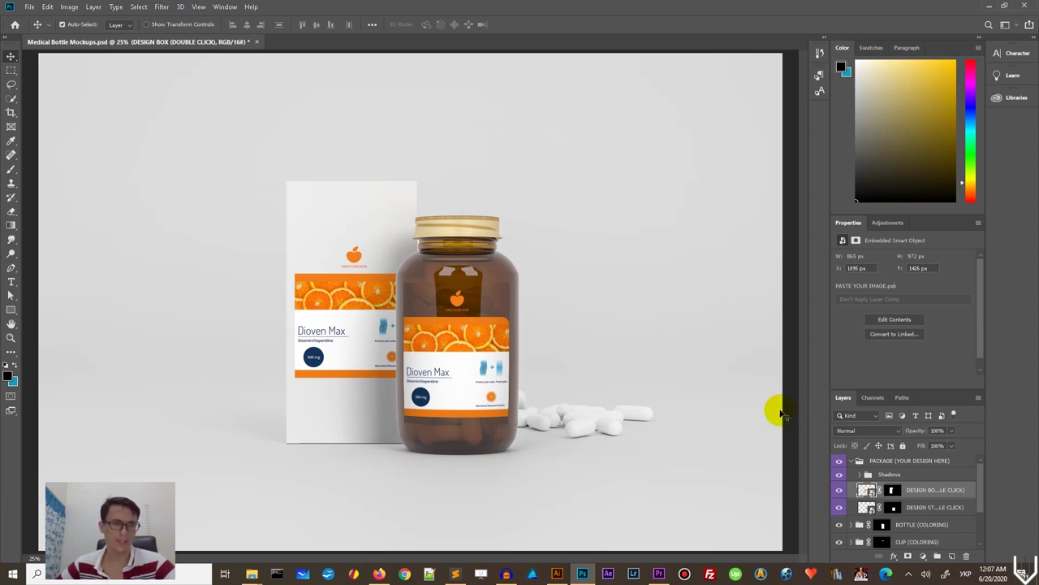
double_click(868, 490)
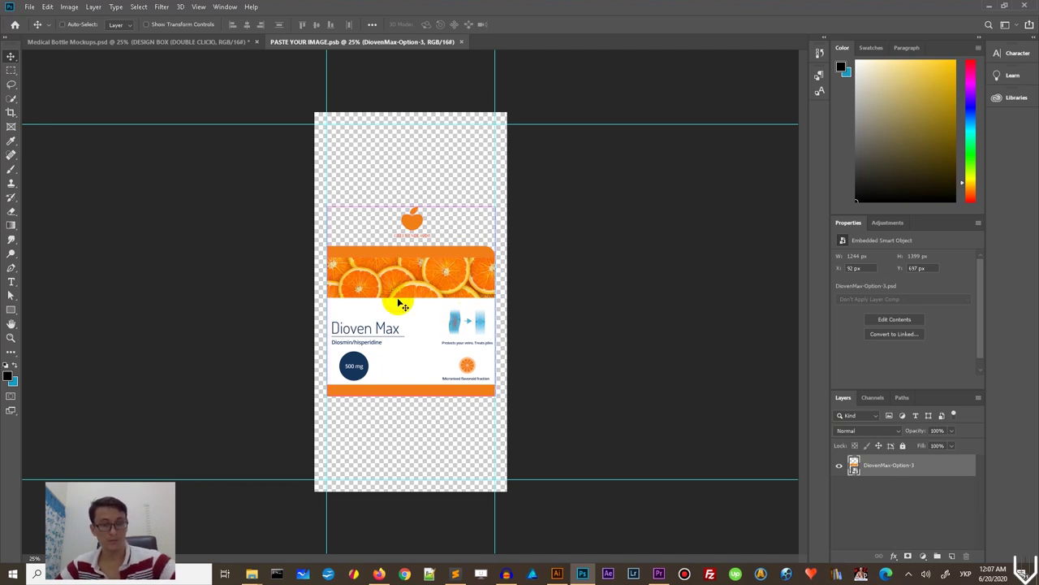
key("ctrl+t")
left_click_drag(327, 398, 315, 413)
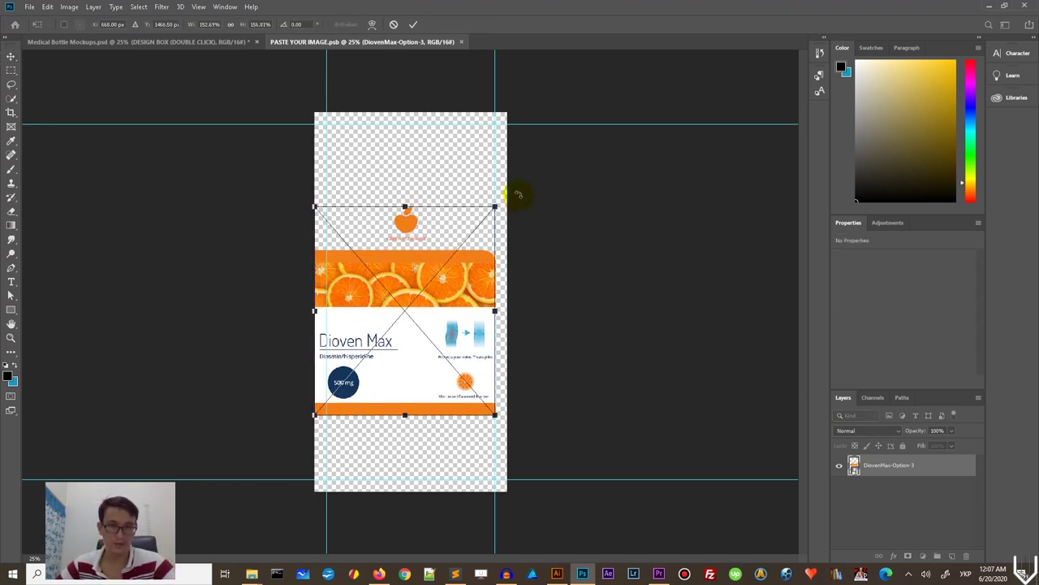
left_click_drag(494, 208, 504, 197)
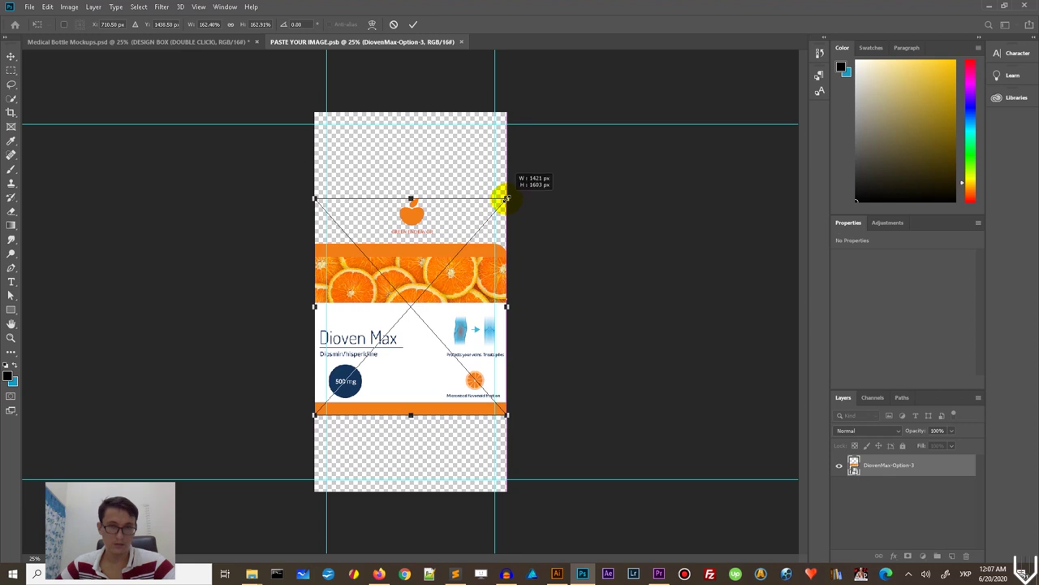
left_click_drag(408, 202, 410, 197)
key("Return")
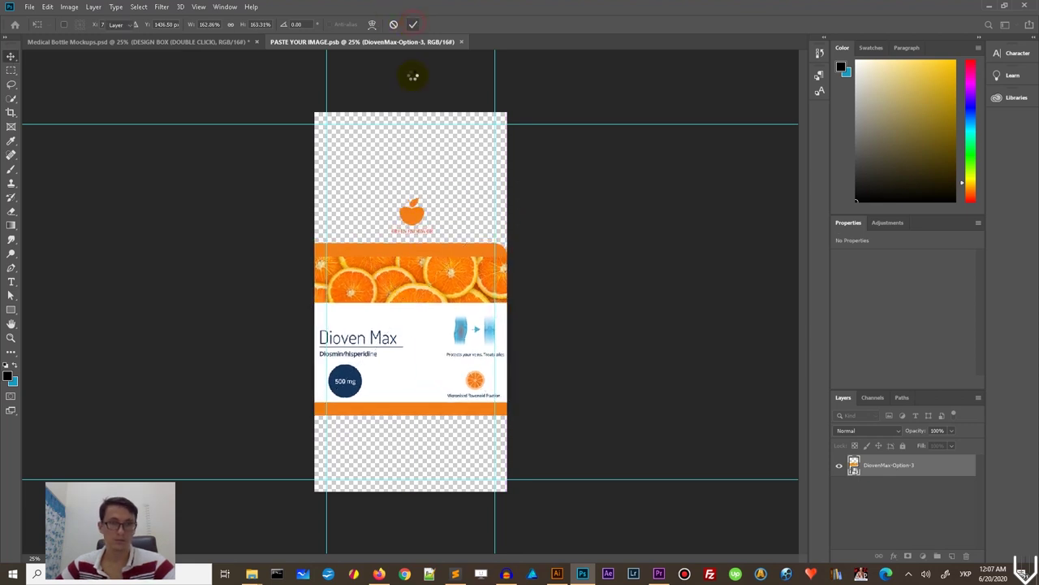
Step: Save and close the box contents, then return to DiovenMax-Option-3.ai in Illustrator
key("ctrl+s")
key("ctrl+w")
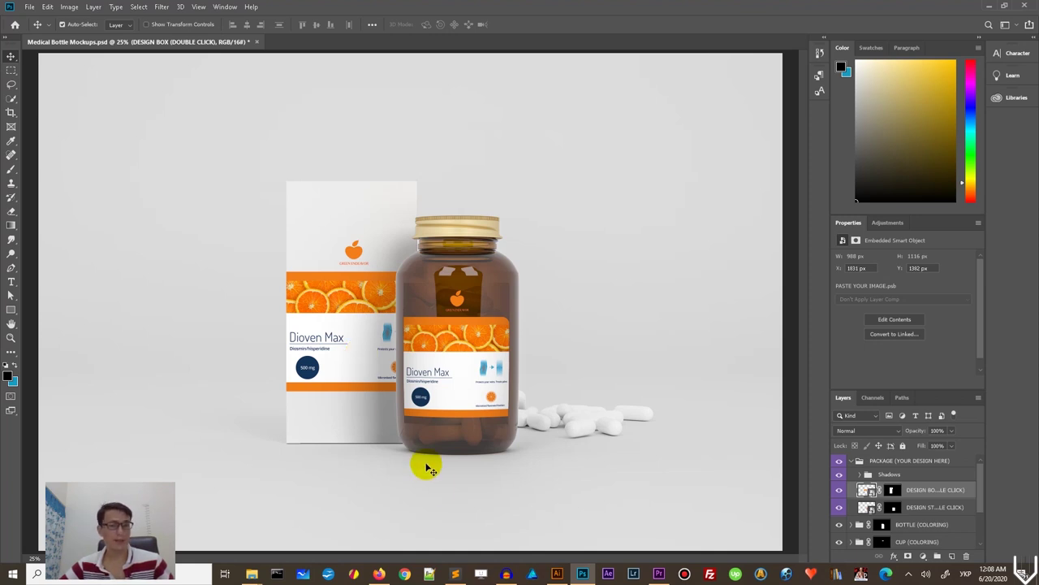
left_click(550, 568)
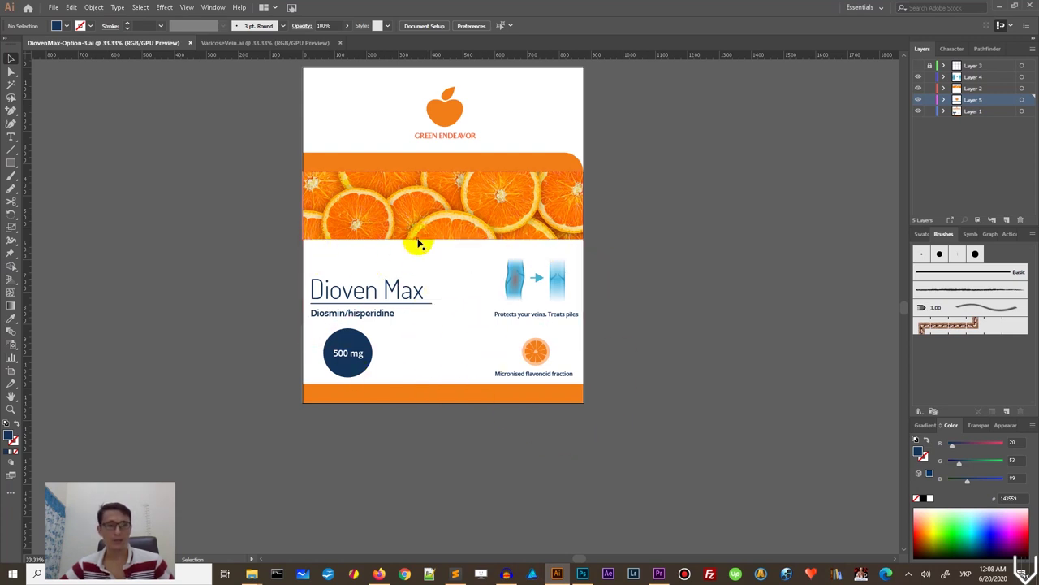
mouse_move(492, 575)
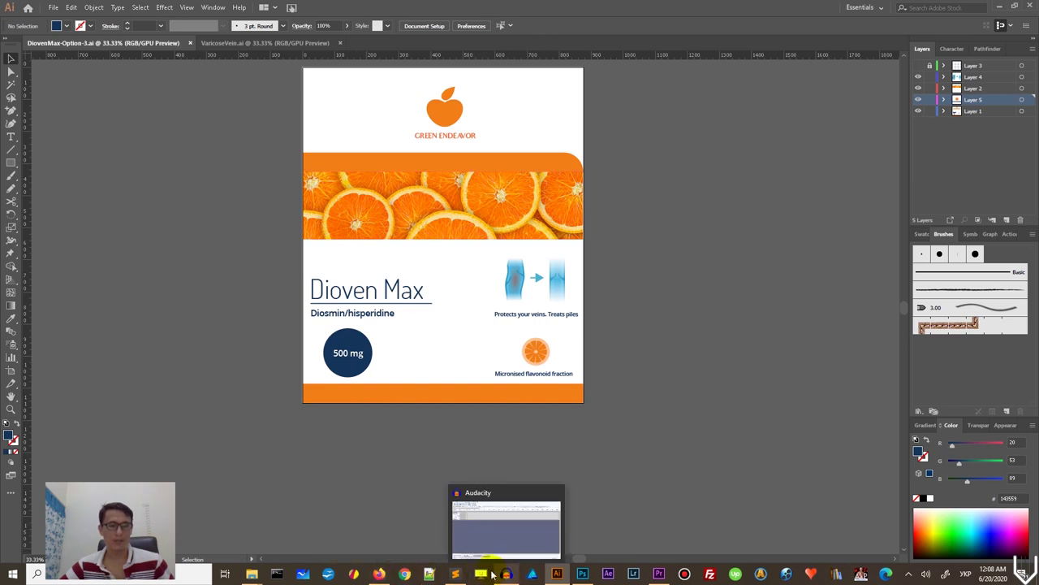
mouse_move(385, 573)
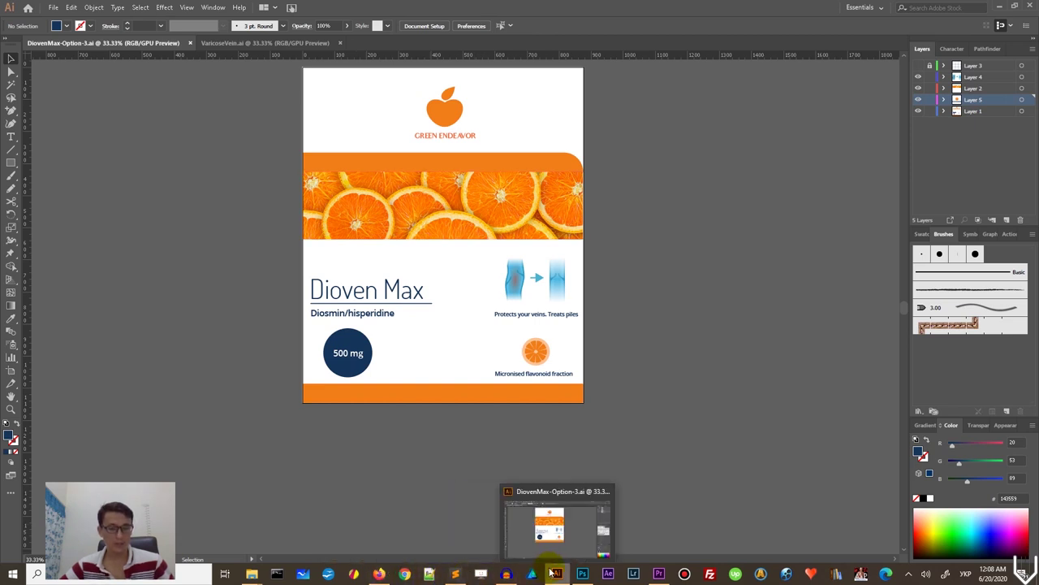
left_click(582, 574)
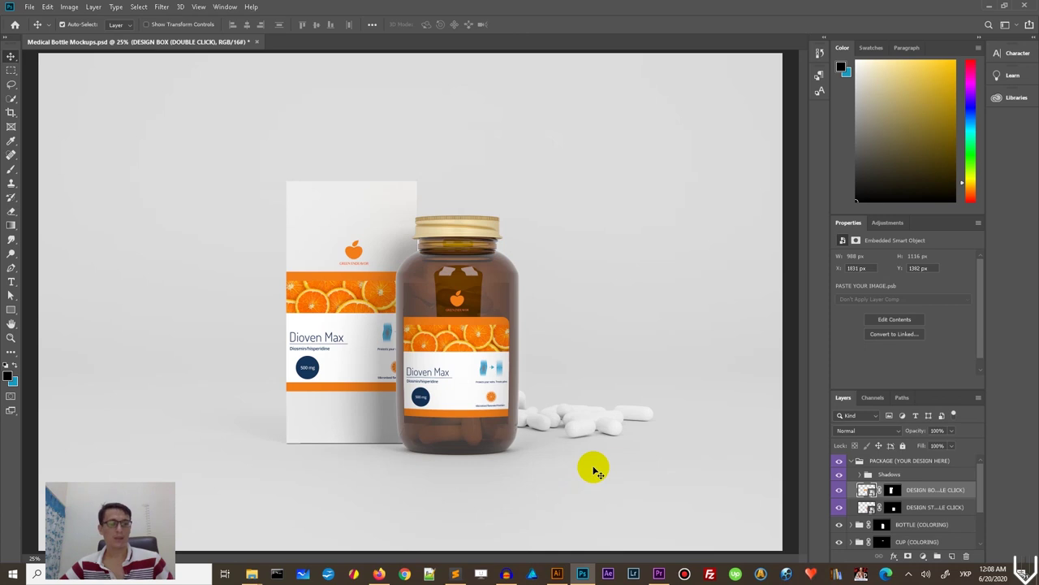